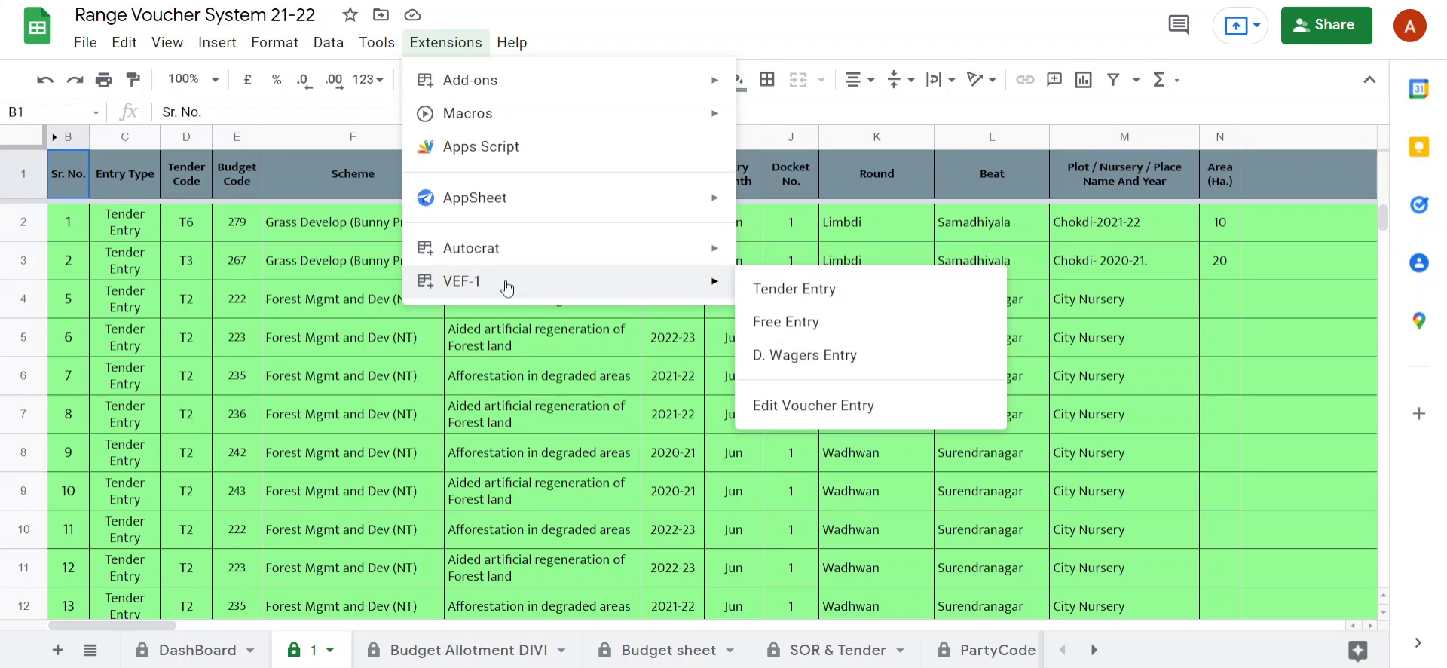
Look through the voucher entries on sheet 1 down to the first empty row below the last entry.
{"action": "left_click", "coordinate": [324, 112]}
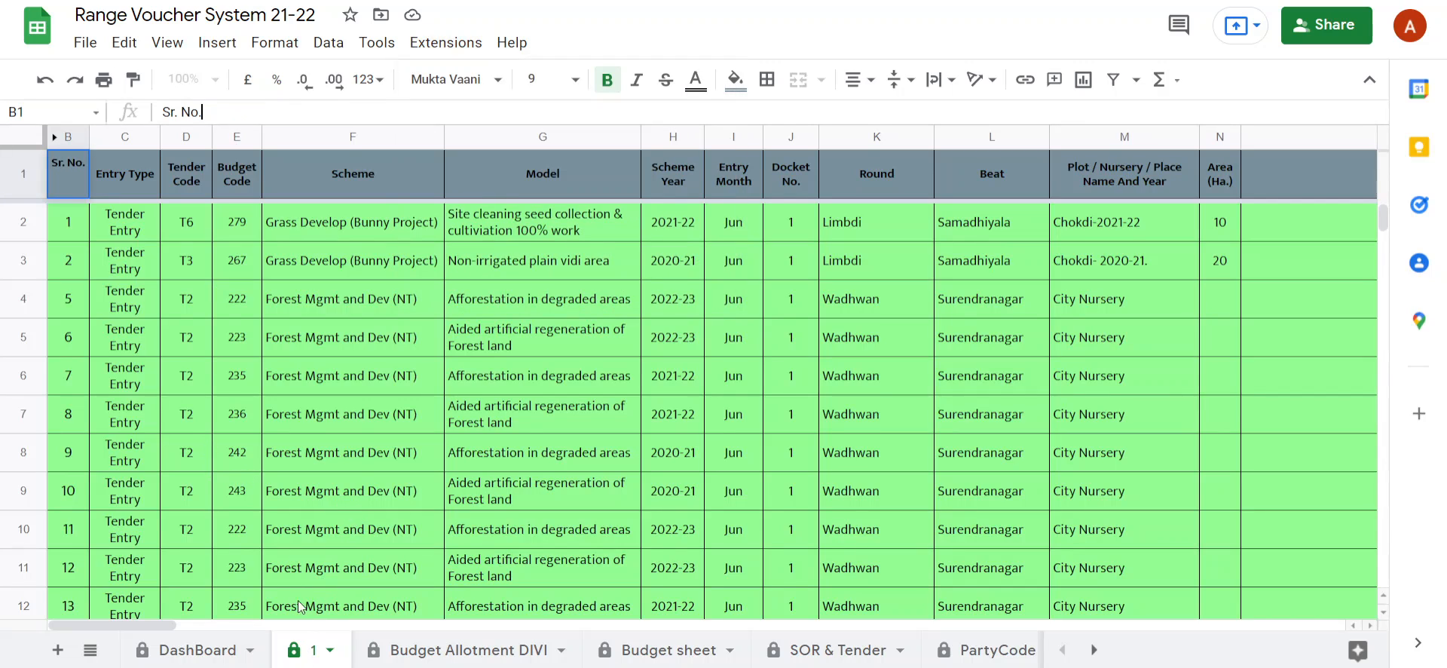
{"action": "left_click", "coordinate": [116, 470]}
{"action": "scroll", "coordinate": [122, 483], "scroll_direction": "down", "scroll_amount": 10}
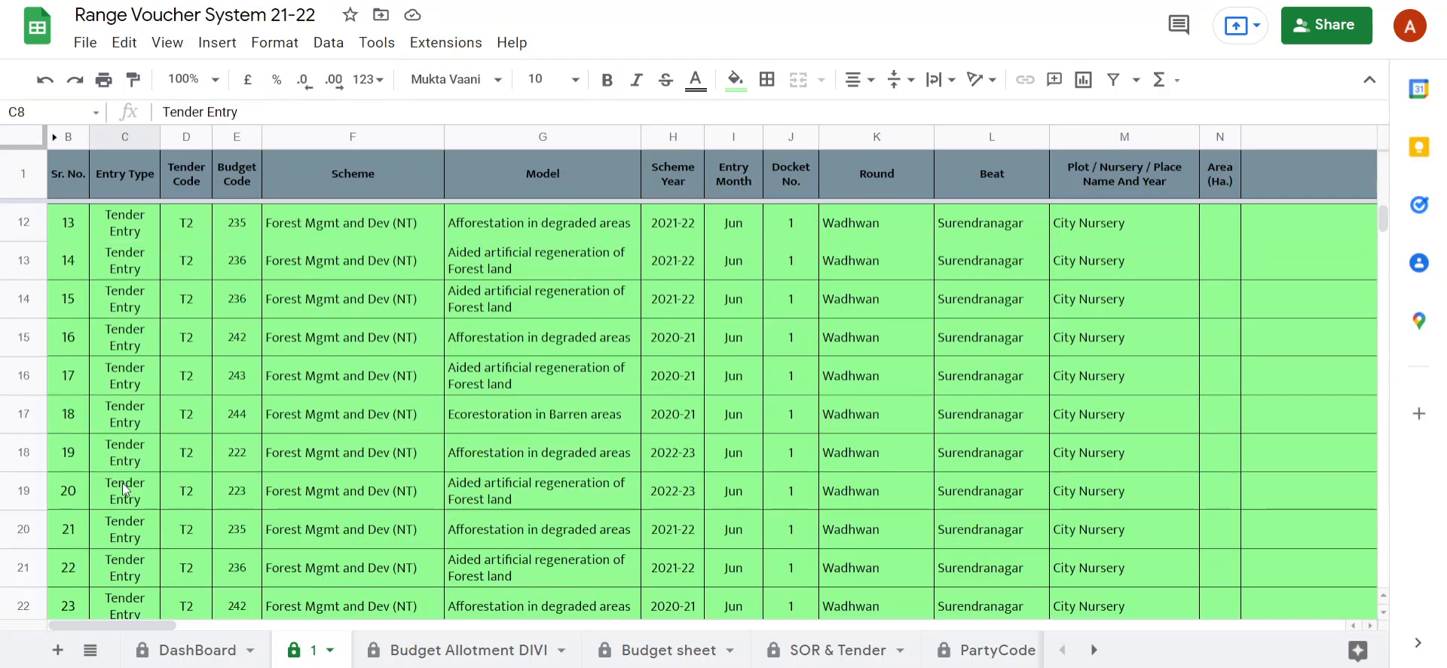
{"action": "scroll", "coordinate": [125, 490], "scroll_direction": "down", "scroll_amount": 10}
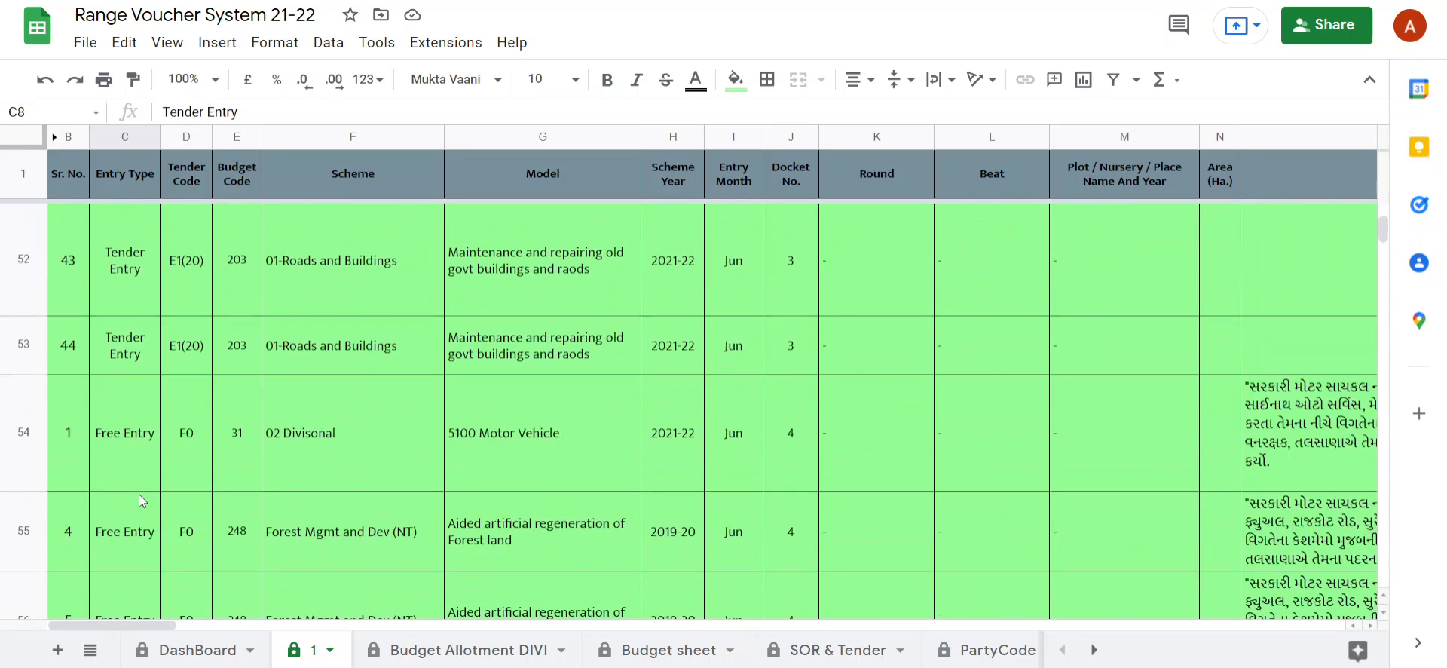
{"action": "left_click", "coordinate": [133, 491]}
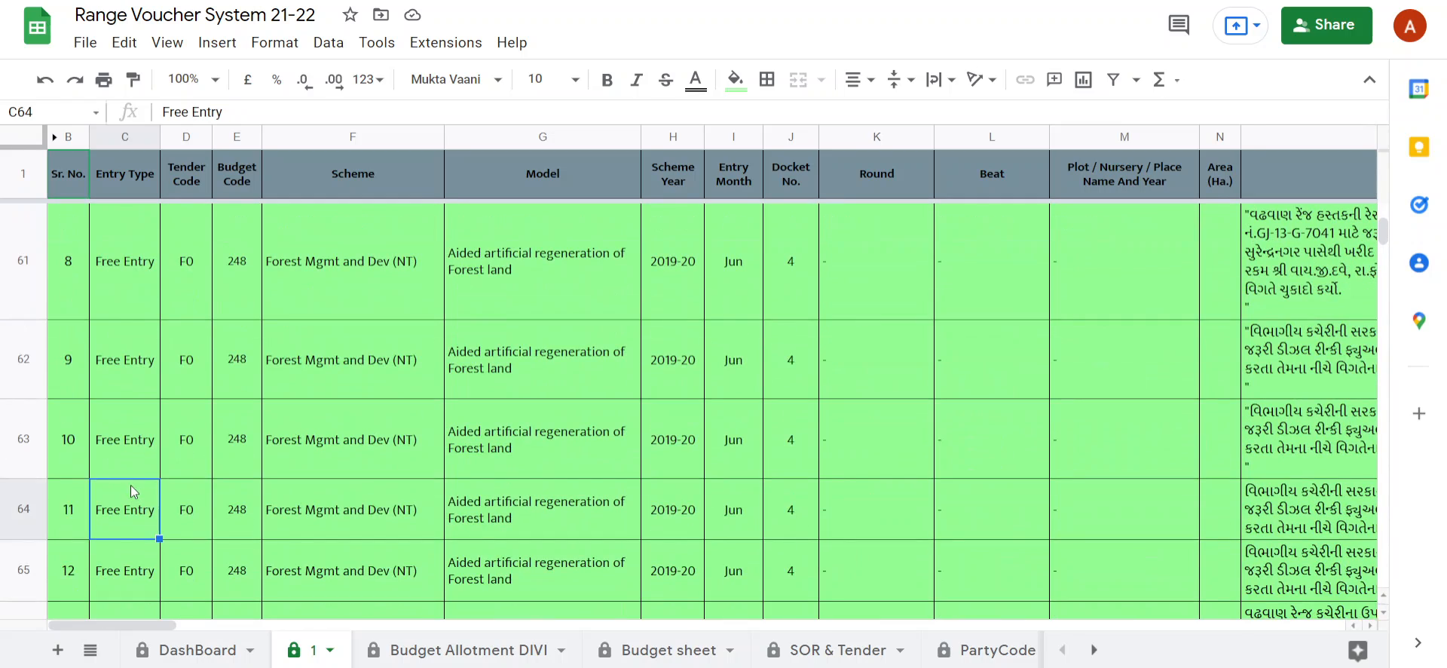
{"action": "key", "text": "ctrl+Down"}
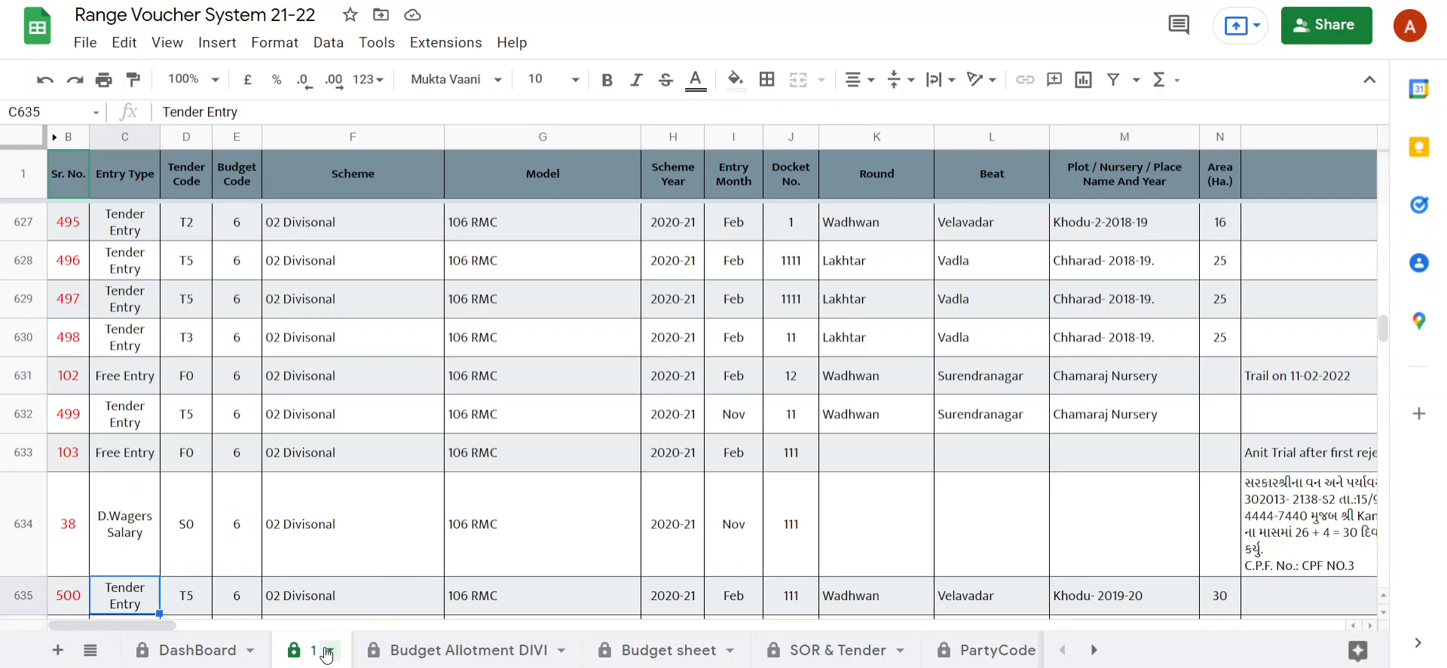
{"action": "scroll", "coordinate": [282, 572], "scroll_direction": "down", "scroll_amount": 1}
{"action": "left_click", "coordinate": [69, 552]}
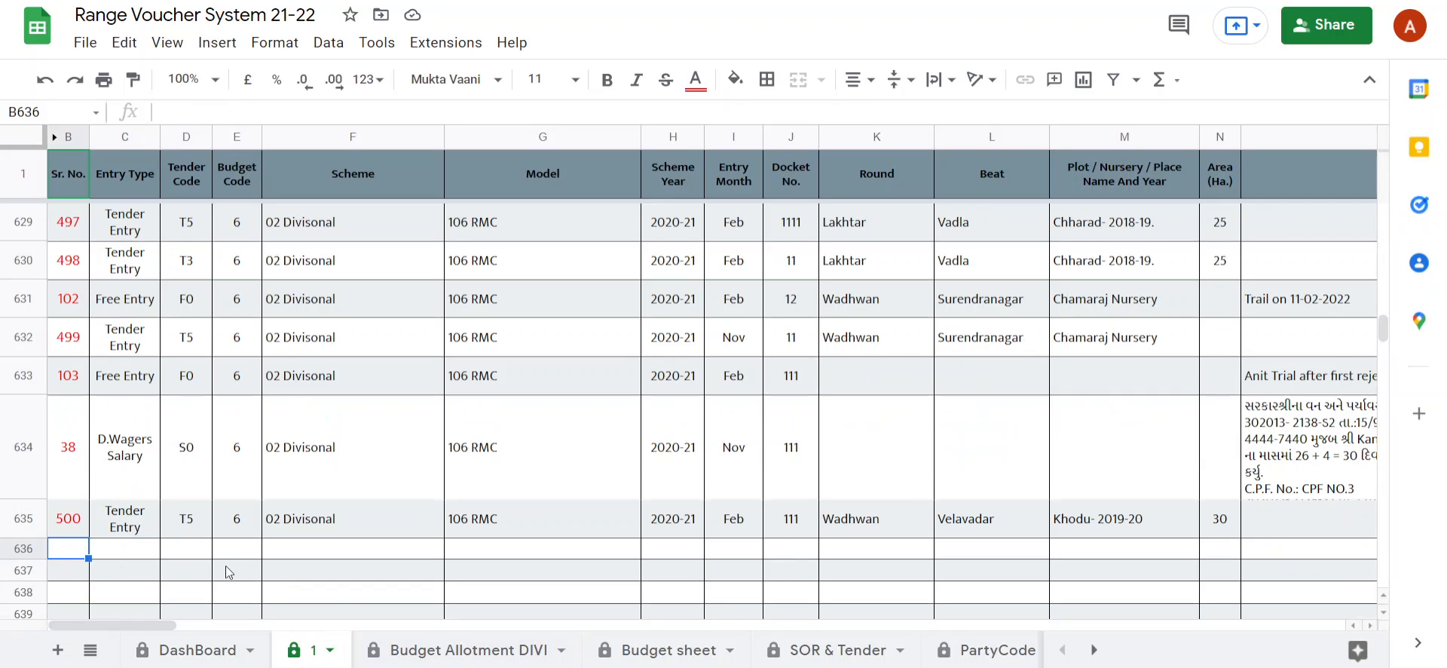
View the Budget Allotment DIVI, Budget sheet, SOR & Tender and PartyCode sheets one after another.
{"action": "left_click", "coordinate": [468, 653]}
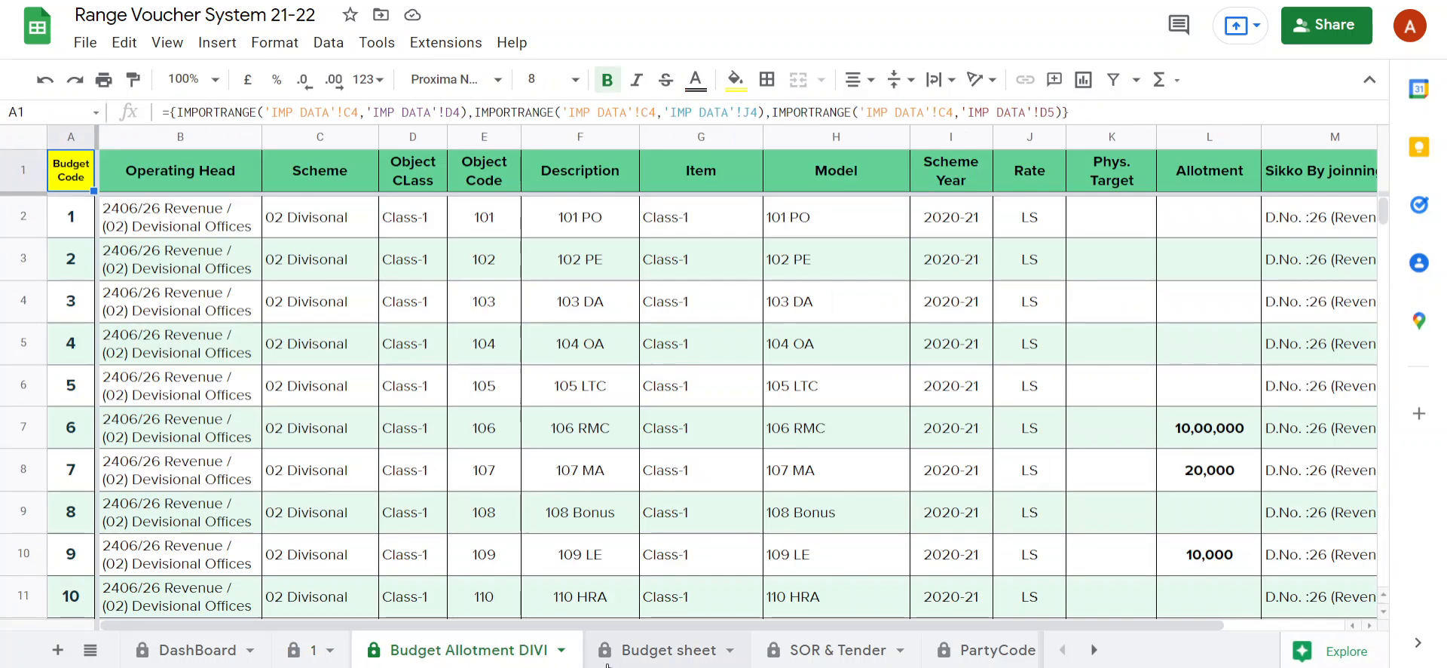
{"action": "left_click", "coordinate": [649, 657]}
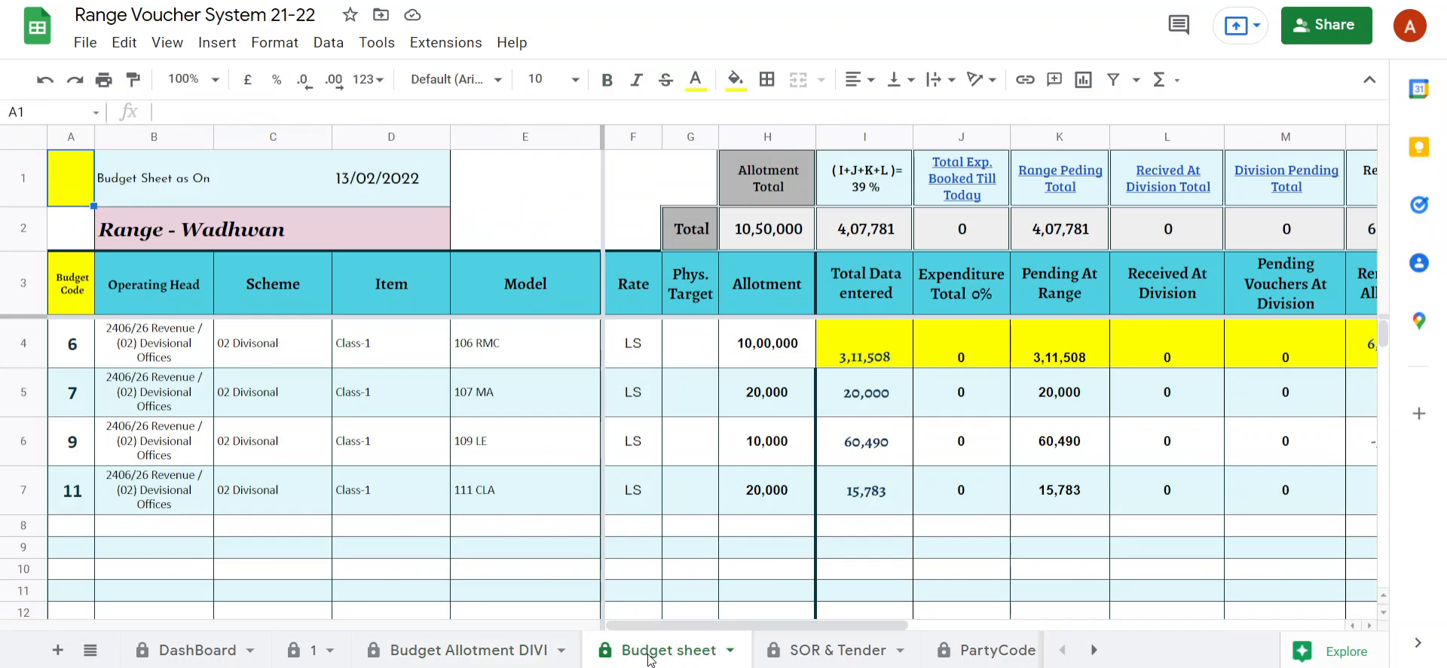
{"action": "left_click", "coordinate": [840, 657]}
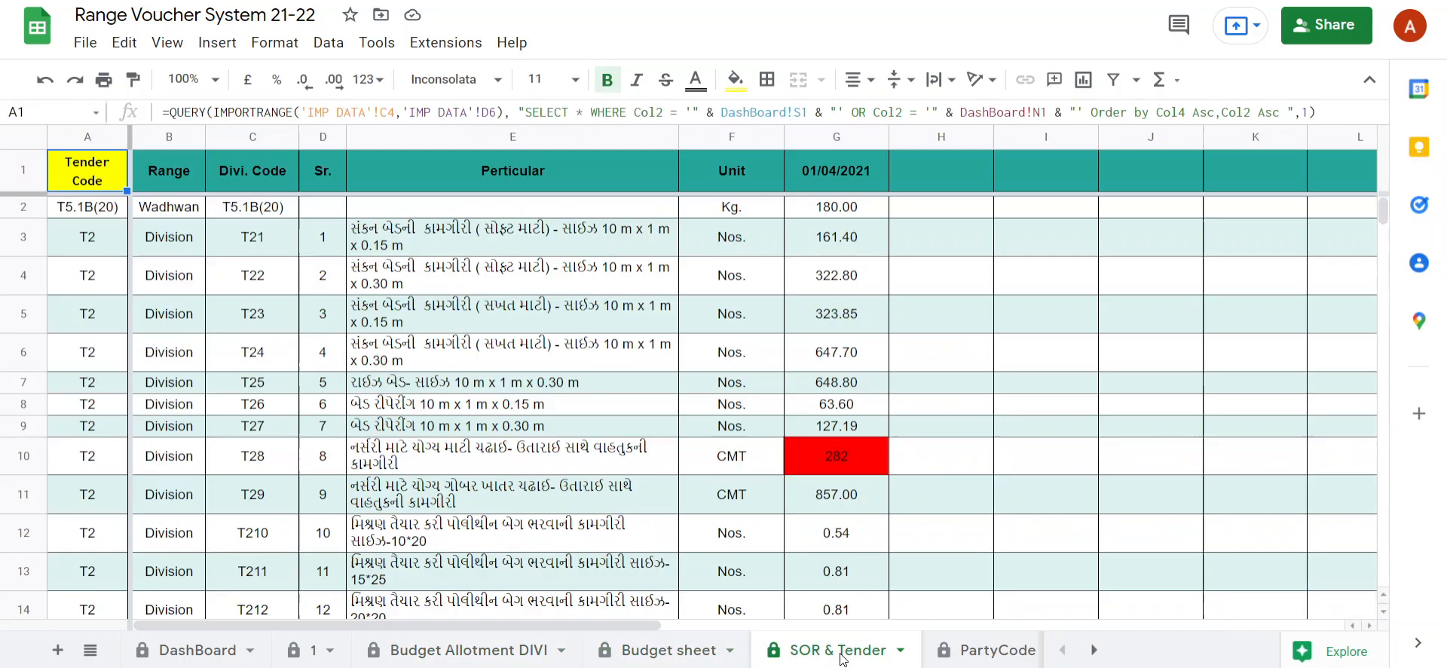
{"action": "left_click", "coordinate": [972, 657]}
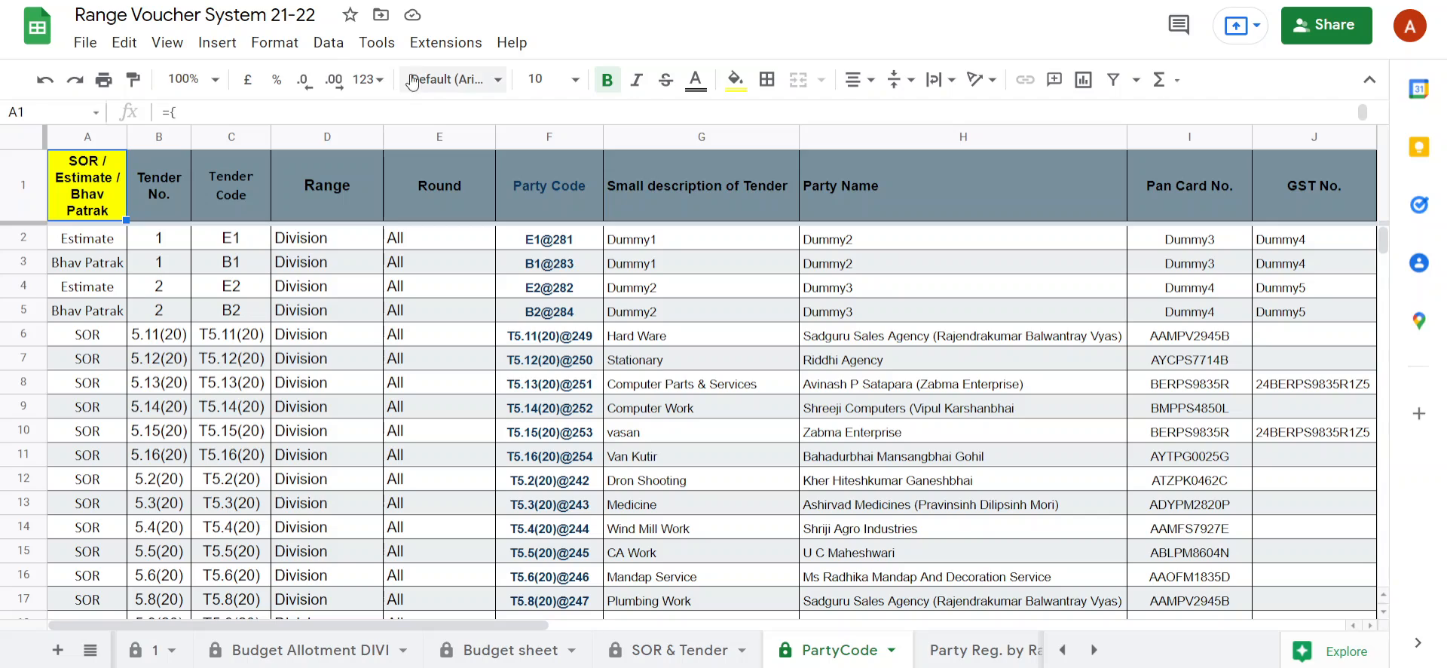
Open the Tender Entry form of the VEF-1 extension.
{"action": "left_click", "coordinate": [426, 47]}
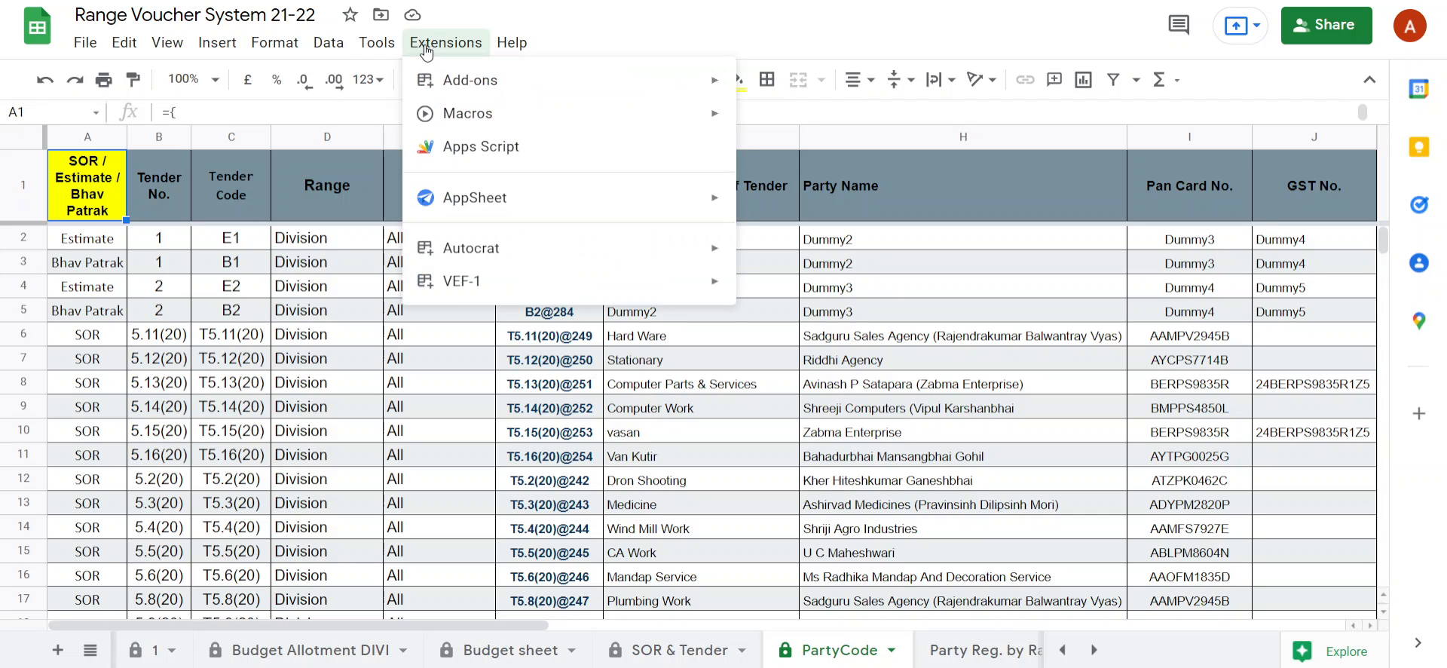
{"action": "mouse_move", "coordinate": [493, 283]}
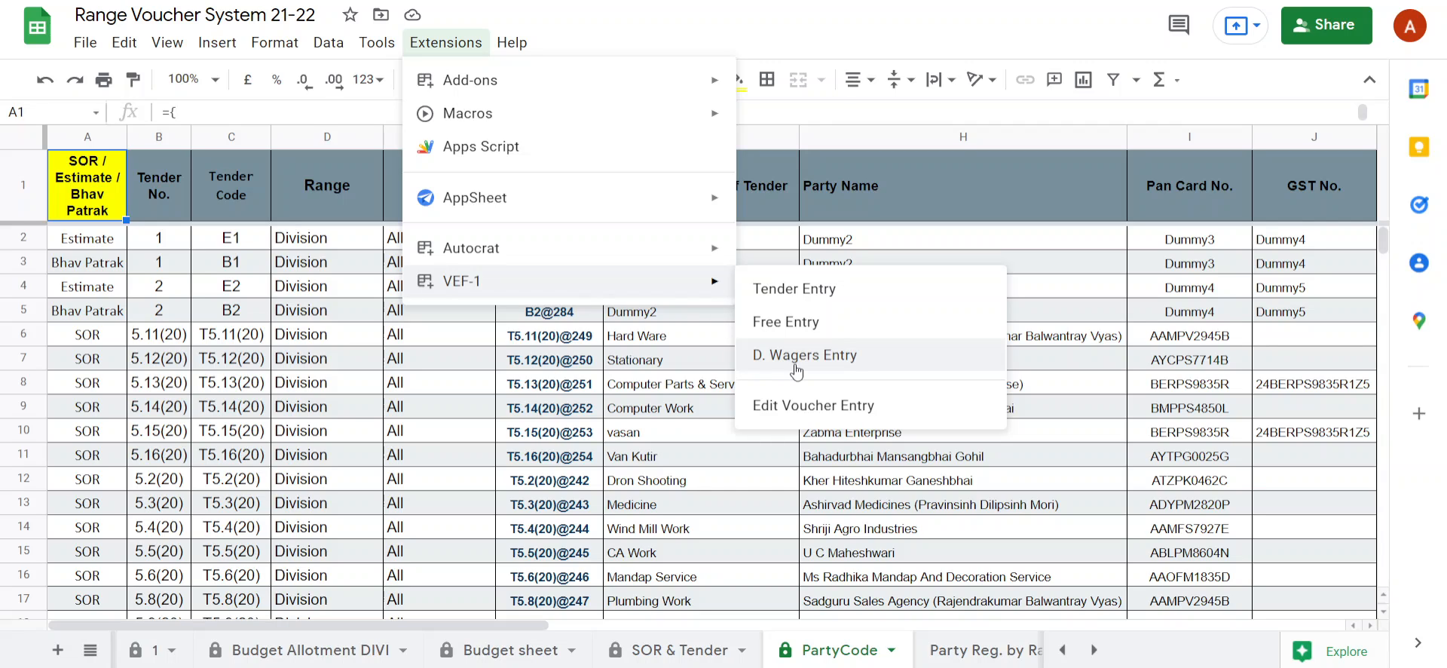
{"action": "left_click", "coordinate": [787, 289]}
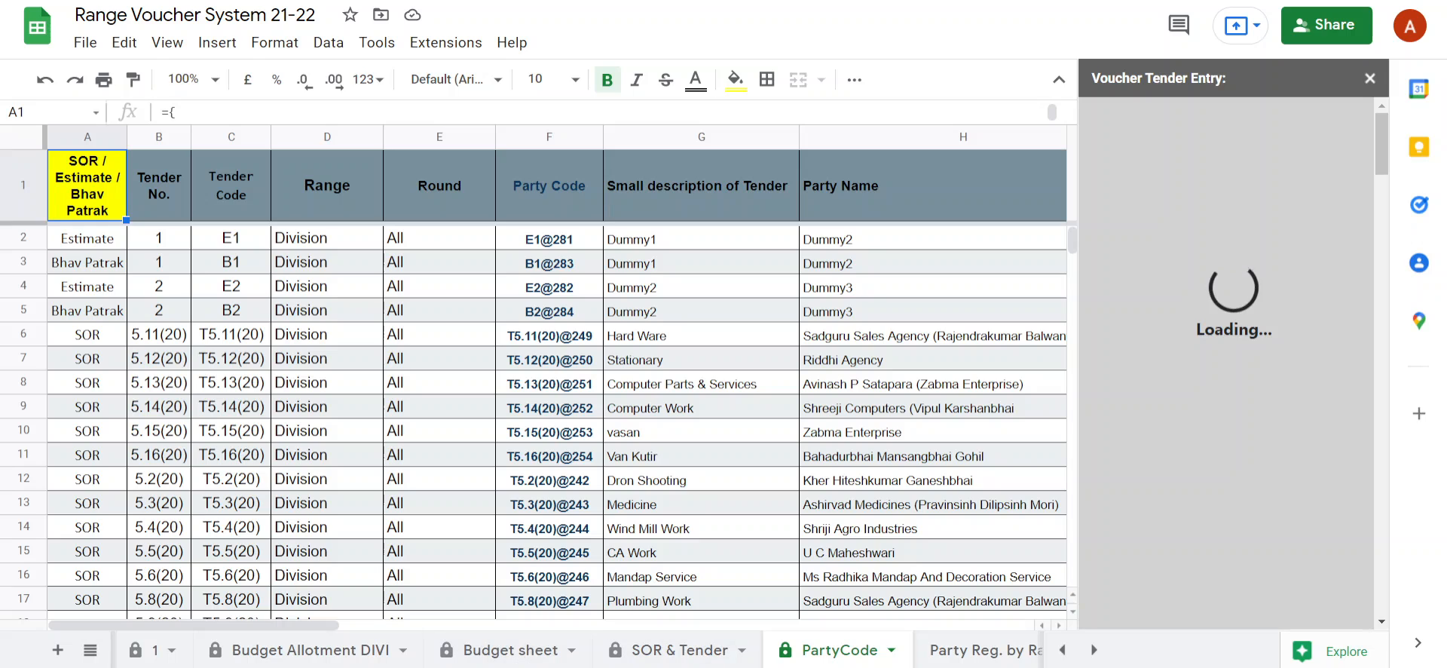
Check the tender codes on the SOR & Tender sheet and set the form's Tender Code to T5.15(20).
{"action": "left_click", "coordinate": [679, 649]}
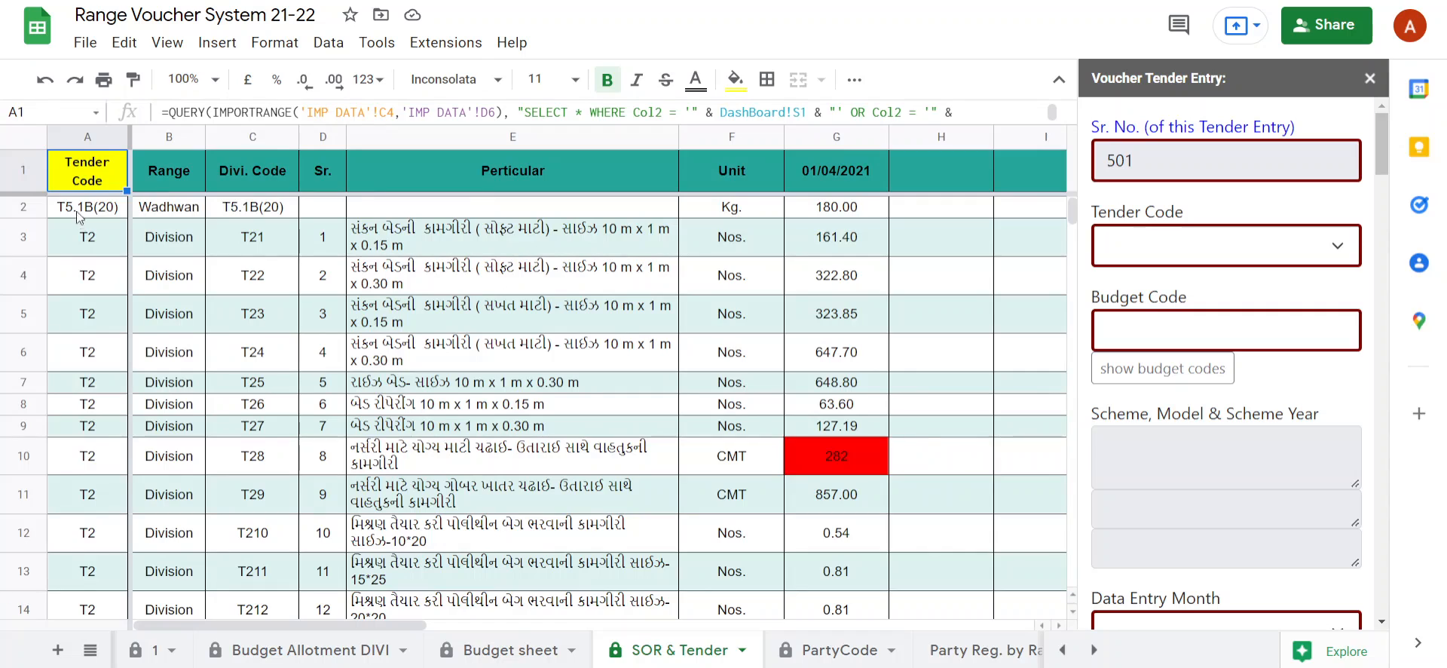
{"action": "left_click", "coordinate": [85, 235]}
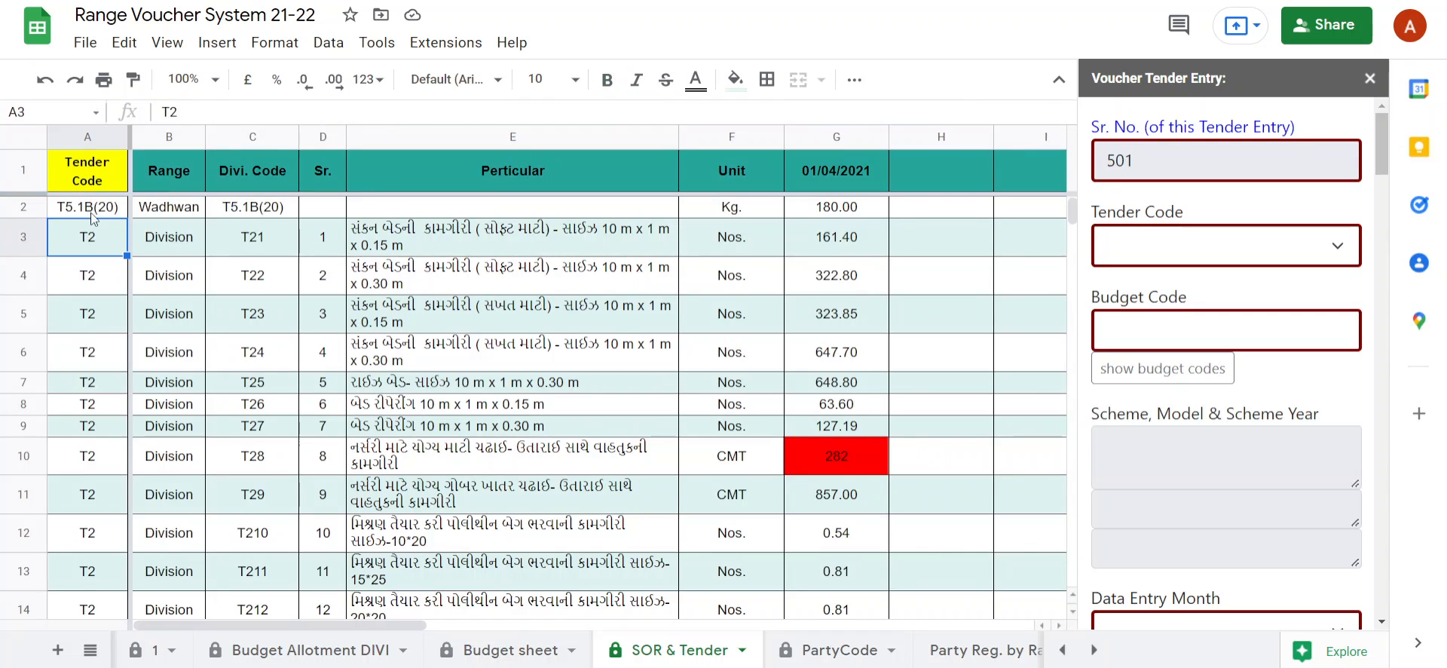
{"action": "left_click", "coordinate": [1239, 247]}
{"action": "scroll", "coordinate": [1196, 422], "scroll_direction": "down", "scroll_amount": 3}
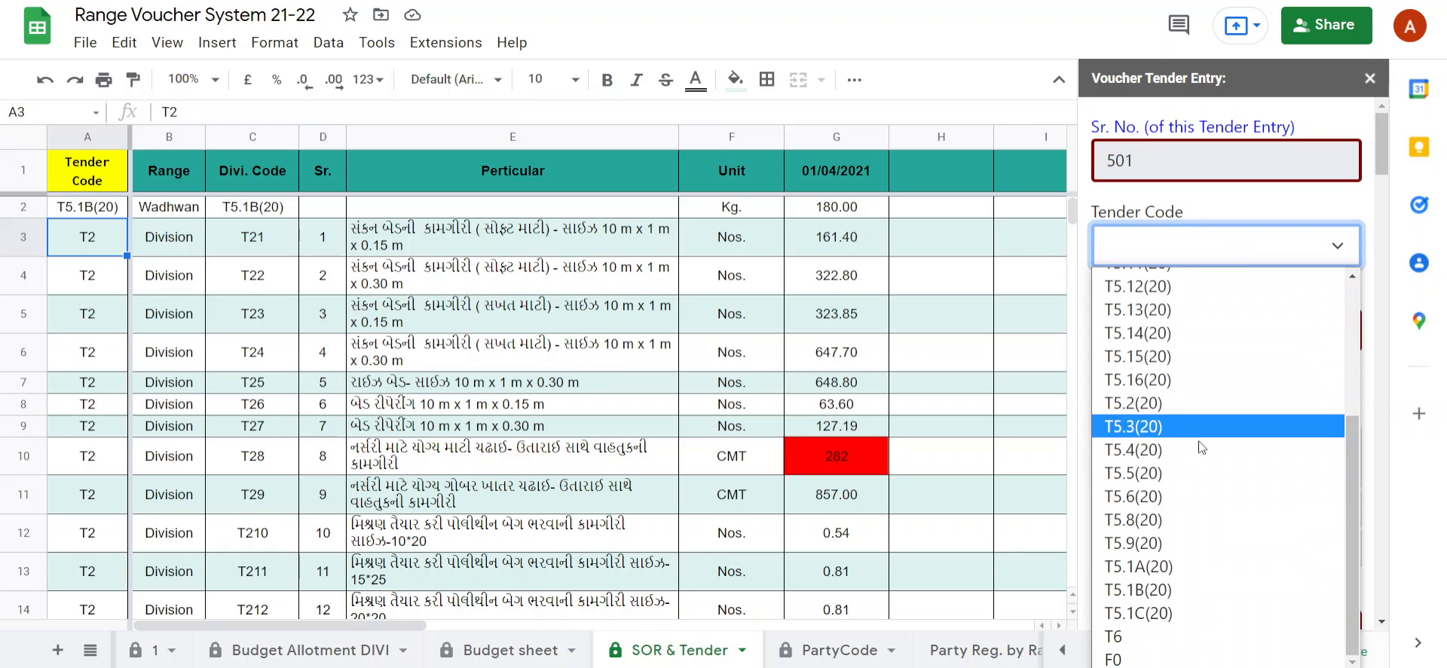
{"action": "left_click", "coordinate": [1191, 362]}
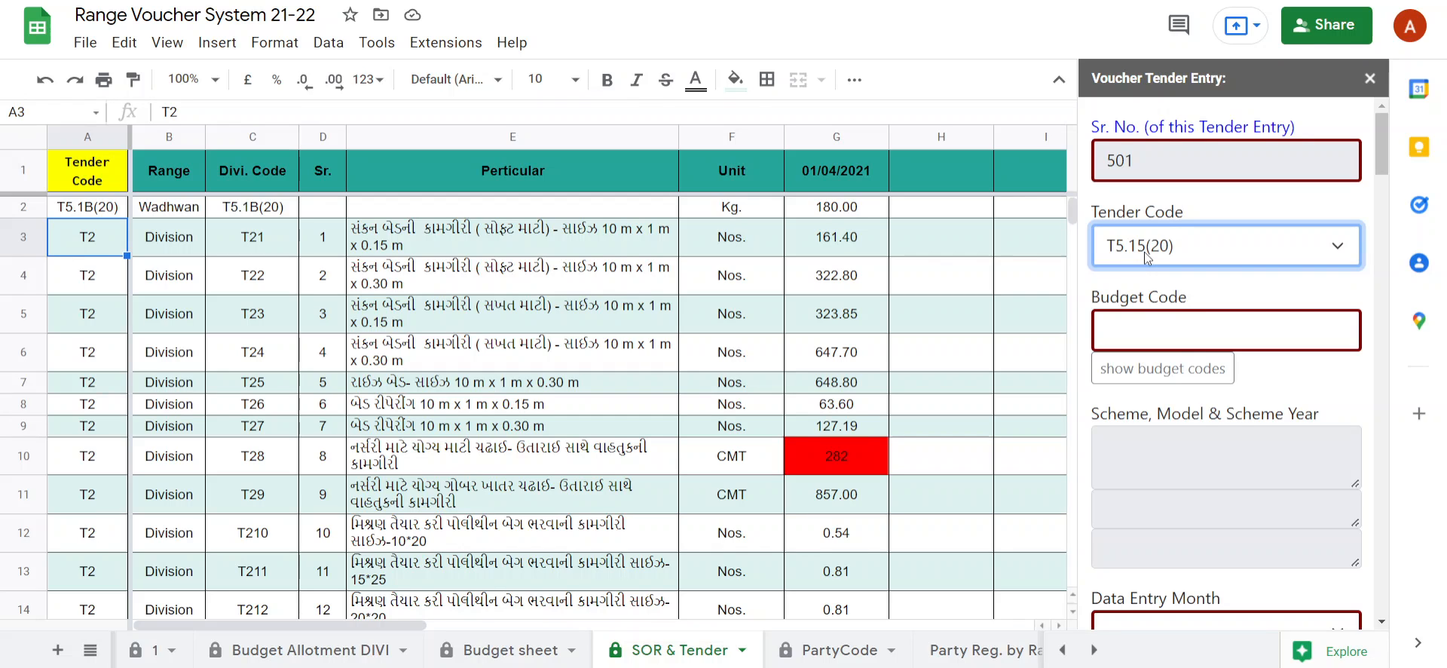
Examine the form's Round and Party Code fields, and compare the ranges and rounds of parties on the PartyCode and Party Reg. by Range sheets.
{"action": "scroll", "coordinate": [1210, 541], "scroll_direction": "down", "scroll_amount": 9}
{"action": "scroll", "coordinate": [1226, 564], "scroll_direction": "down", "scroll_amount": 5}
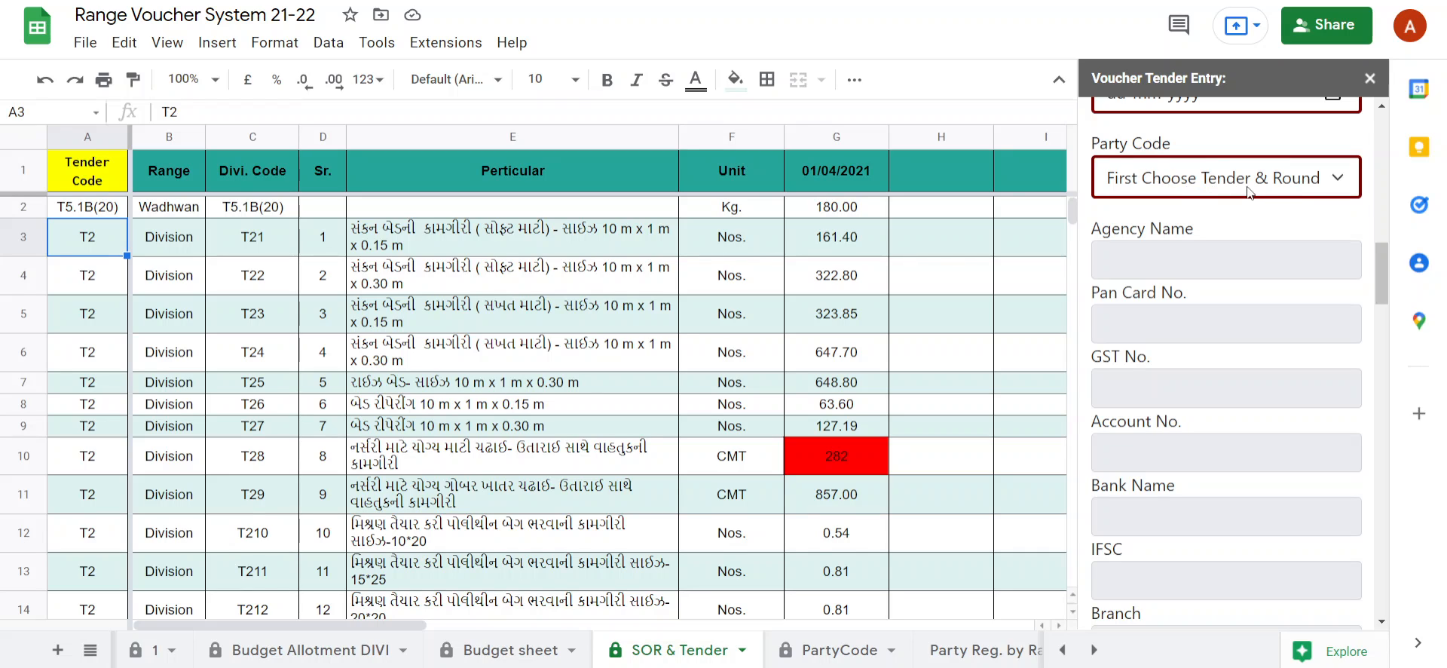
{"action": "scroll", "coordinate": [1254, 301], "scroll_direction": "up", "scroll_amount": 5}
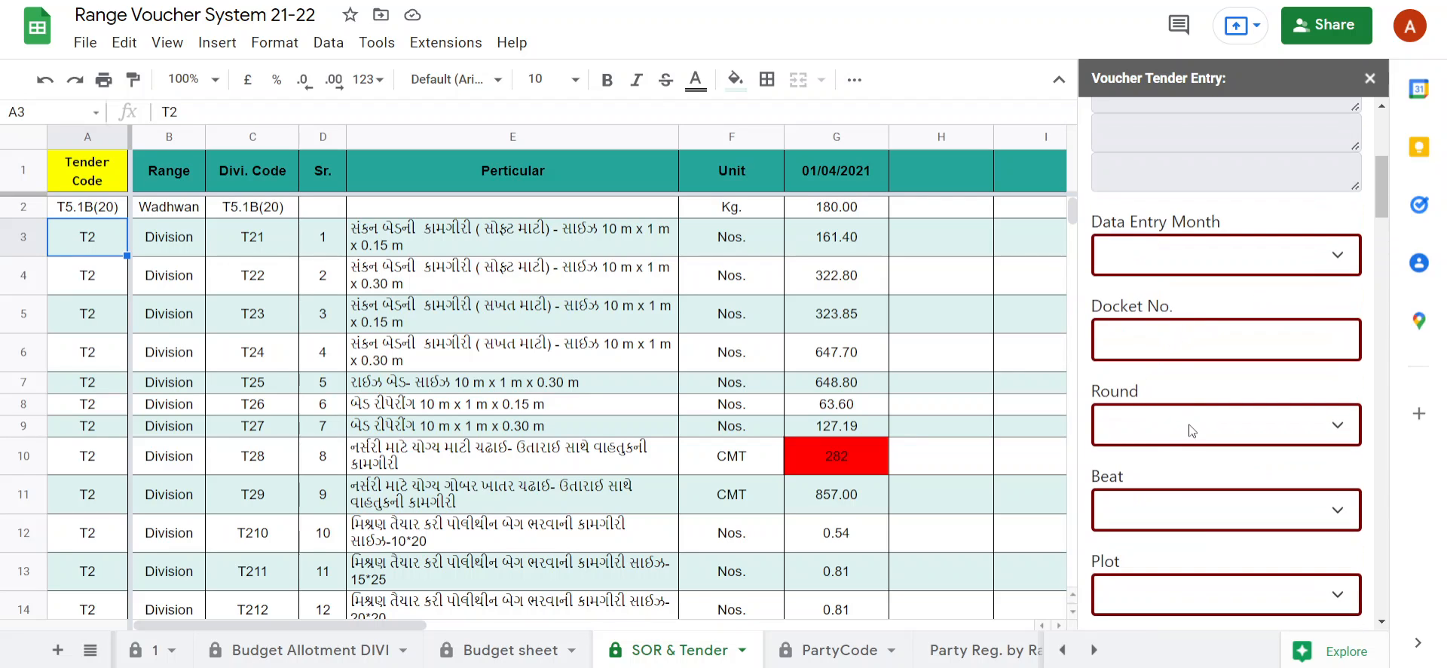
{"action": "scroll", "coordinate": [1191, 426], "scroll_direction": "down", "scroll_amount": 5}
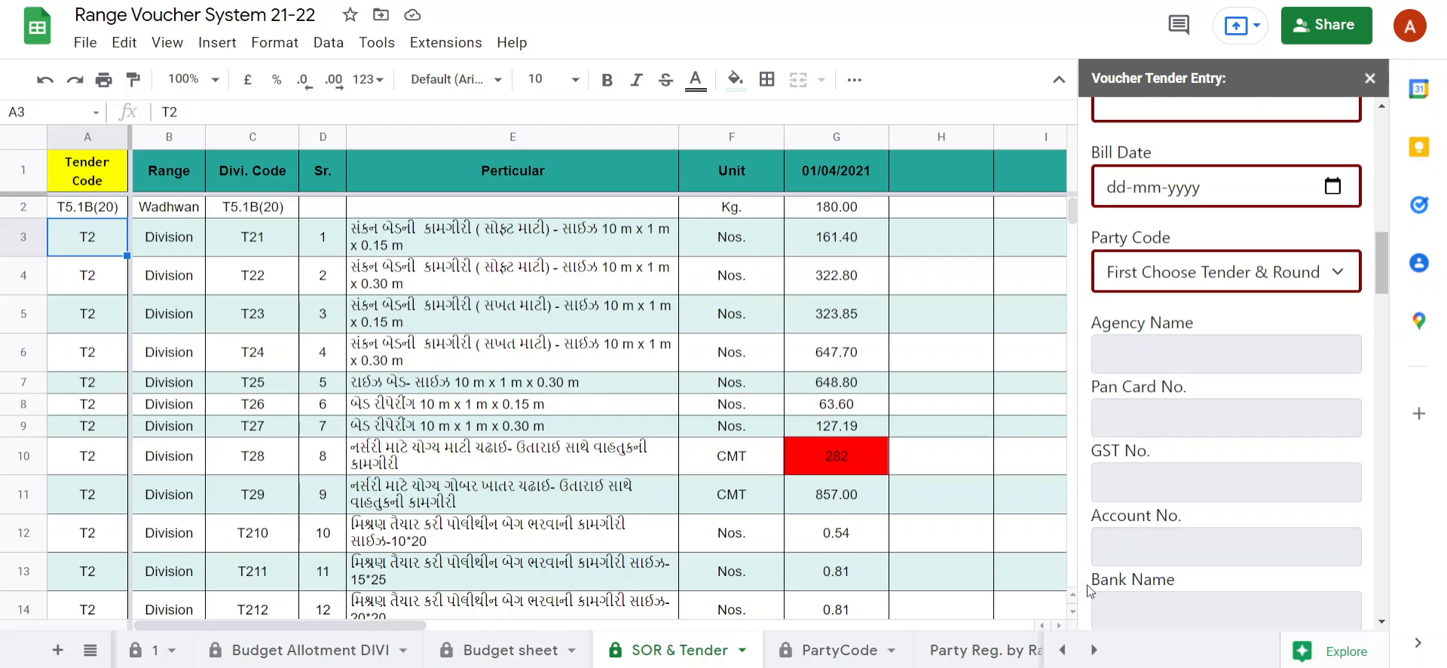
{"action": "left_click", "coordinate": [880, 659]}
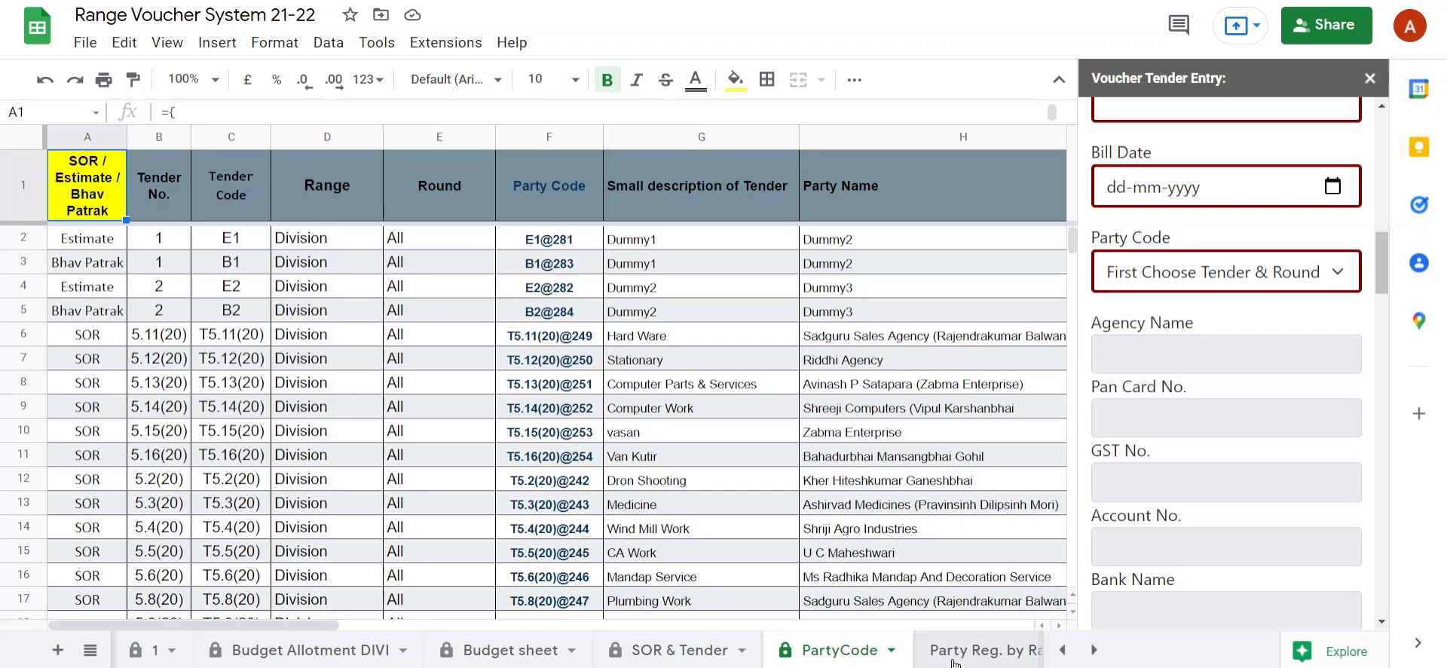
{"action": "left_click", "coordinate": [954, 662]}
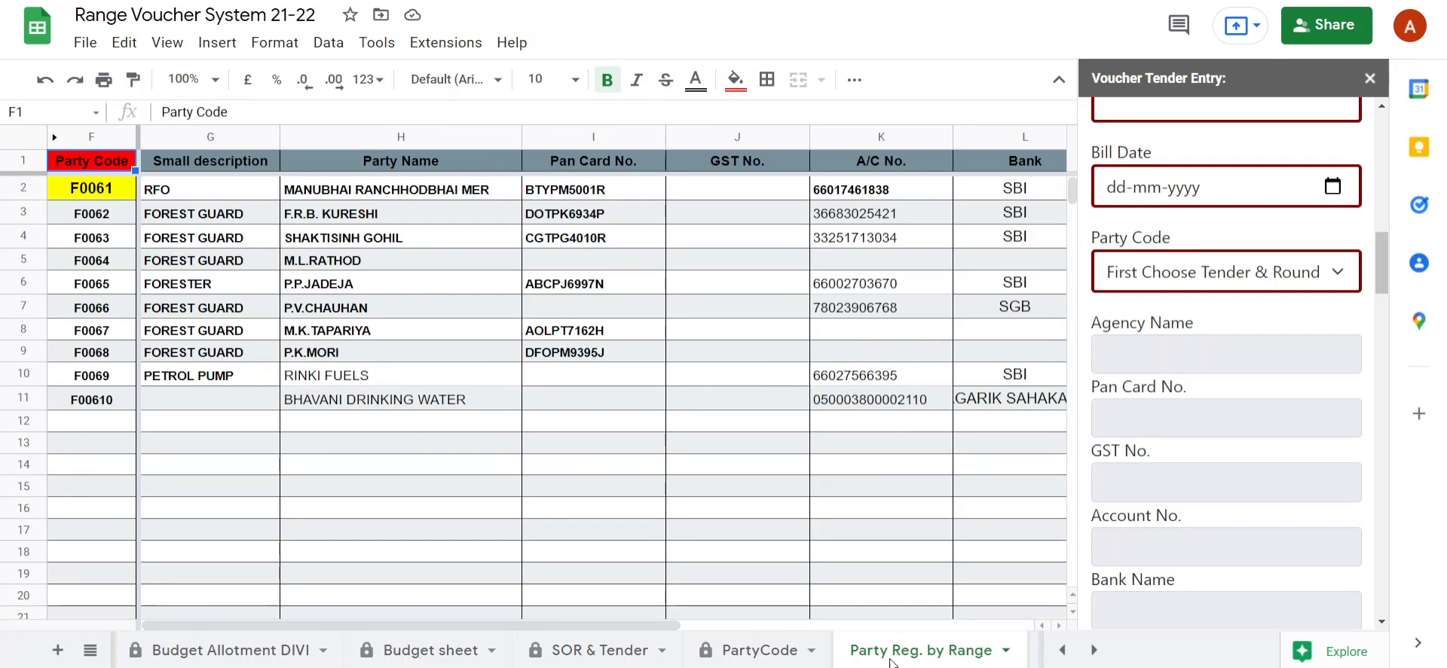
{"action": "left_click", "coordinate": [799, 648]}
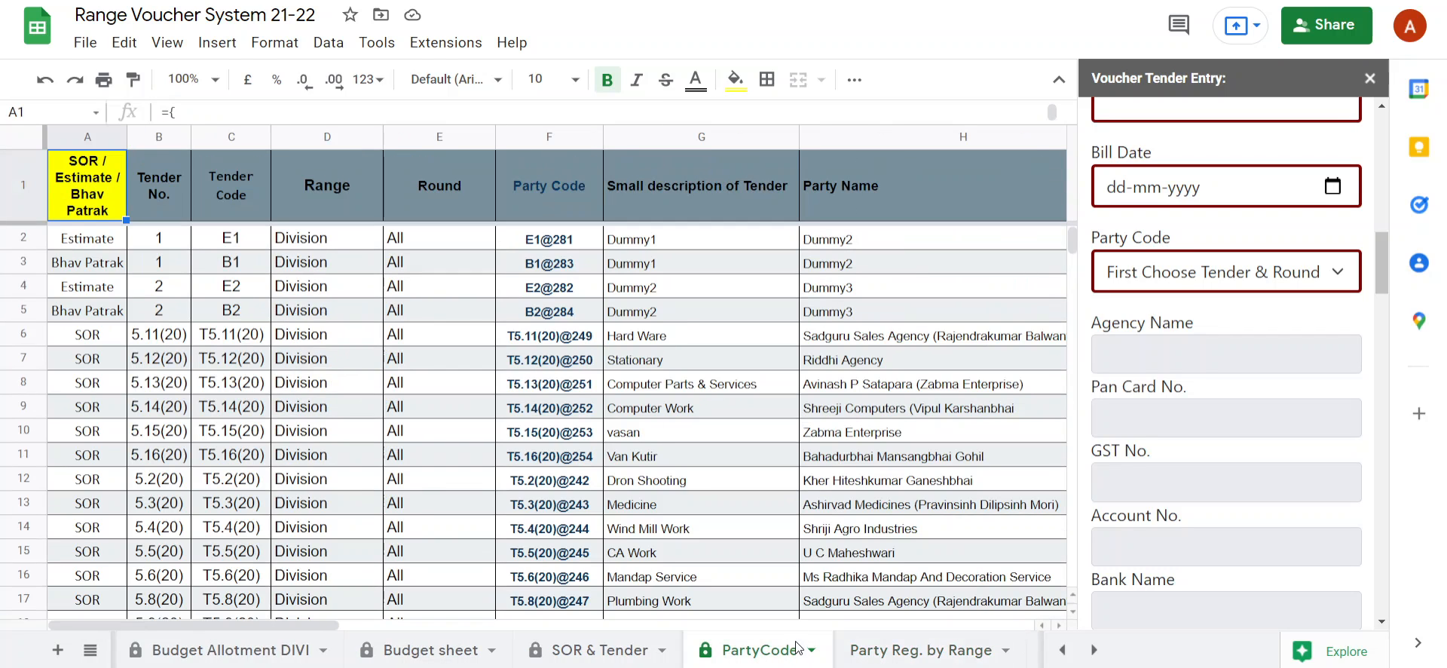
{"action": "left_click", "coordinate": [320, 340]}
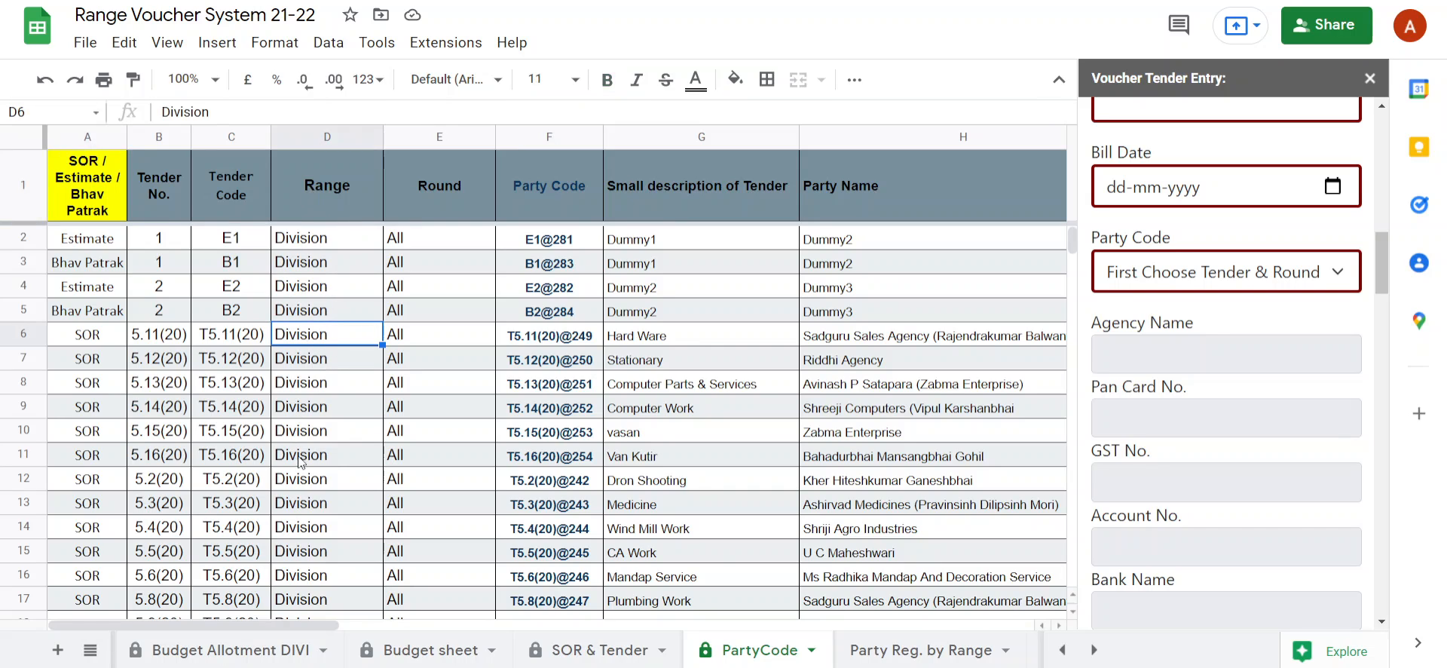
{"action": "scroll", "coordinate": [302, 484], "scroll_direction": "down", "scroll_amount": 2}
{"action": "left_click", "coordinate": [317, 509]}
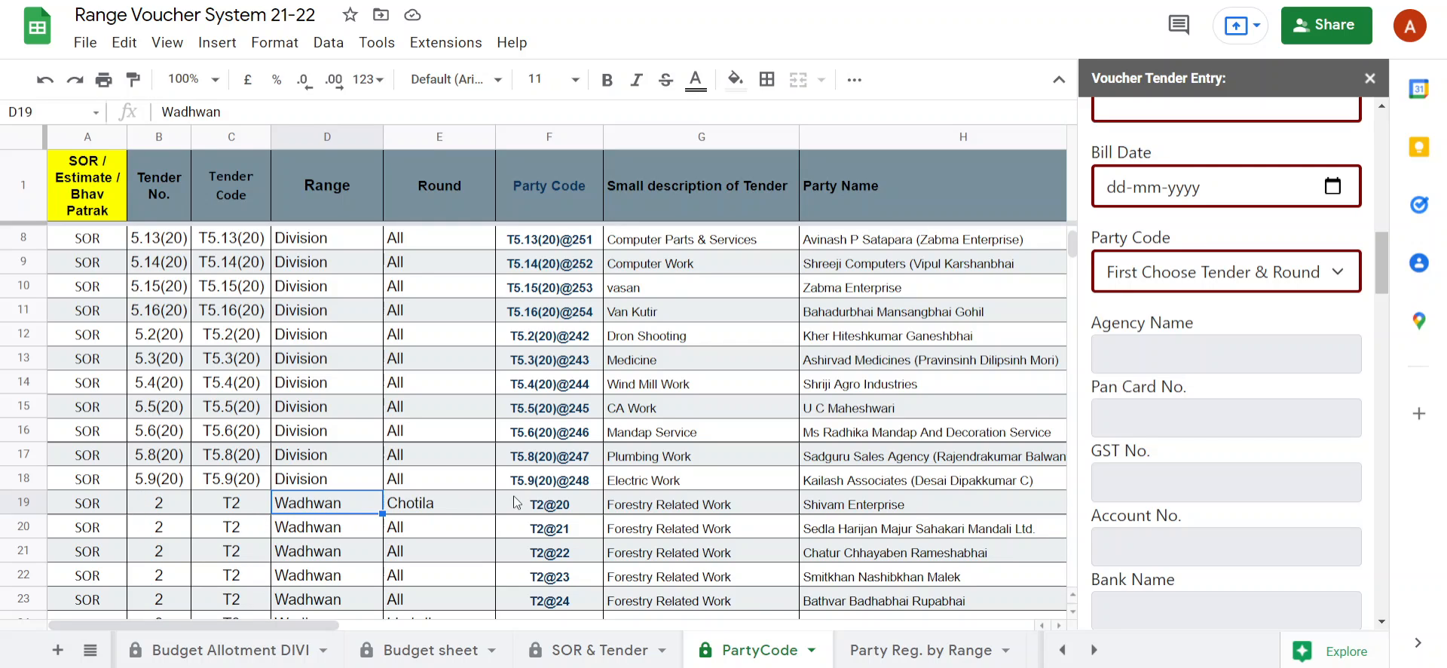
{"action": "scroll", "coordinate": [517, 501], "scroll_direction": "up", "scroll_amount": 2}
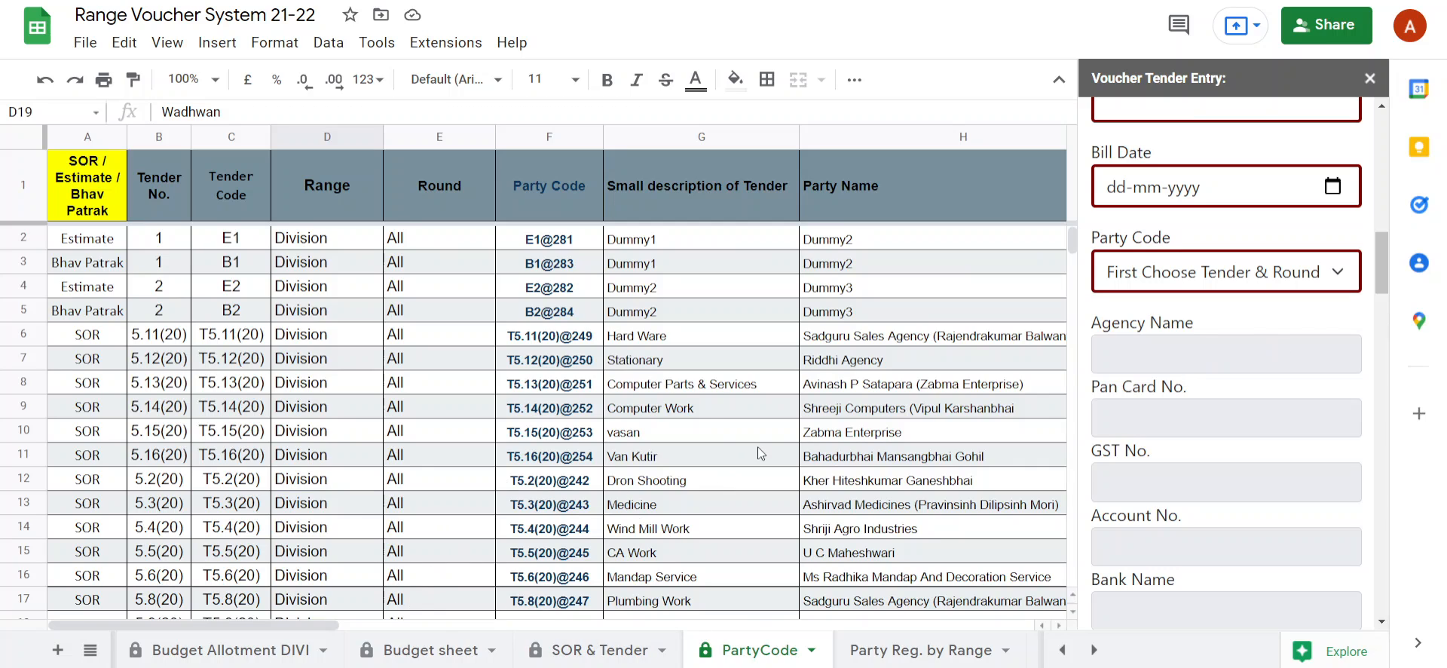
Set the Tender Code in the voucher tender entry form to T5.11(20).
{"action": "scroll", "coordinate": [1191, 310], "scroll_direction": "up", "scroll_amount": 8}
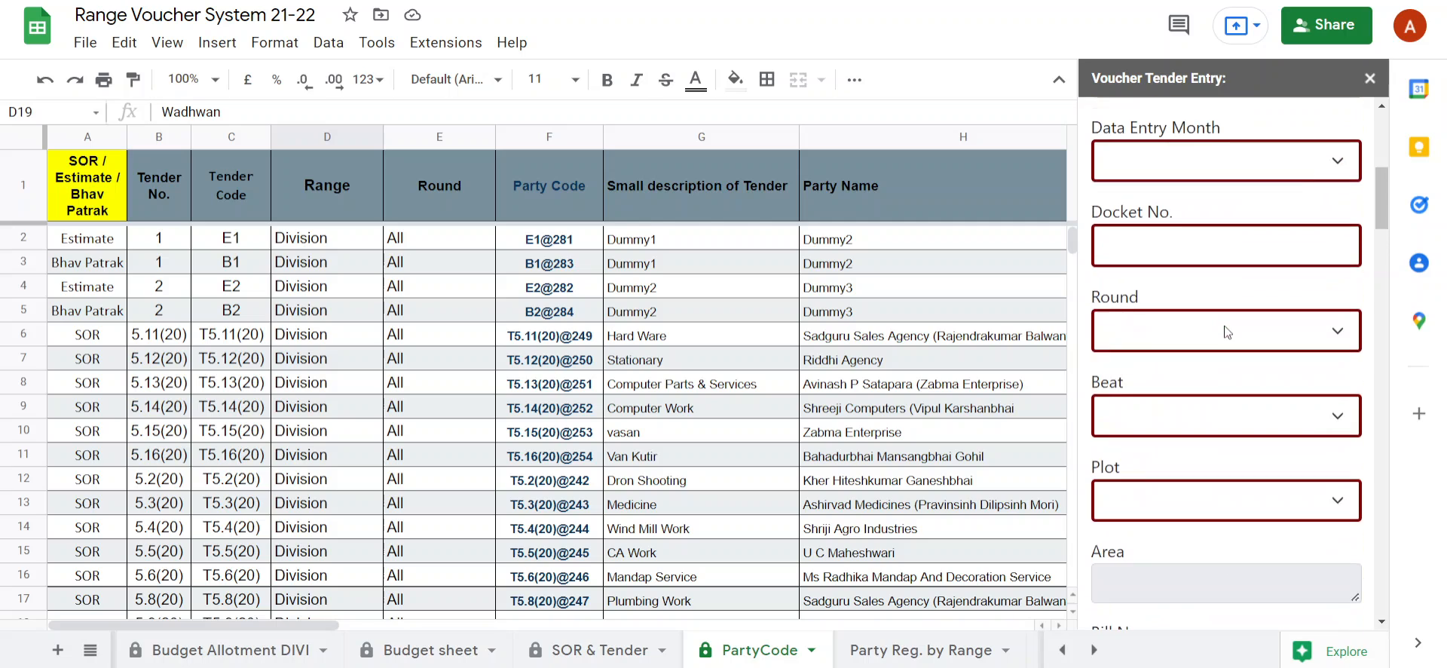
{"action": "scroll", "coordinate": [1227, 331], "scroll_direction": "up", "scroll_amount": 6}
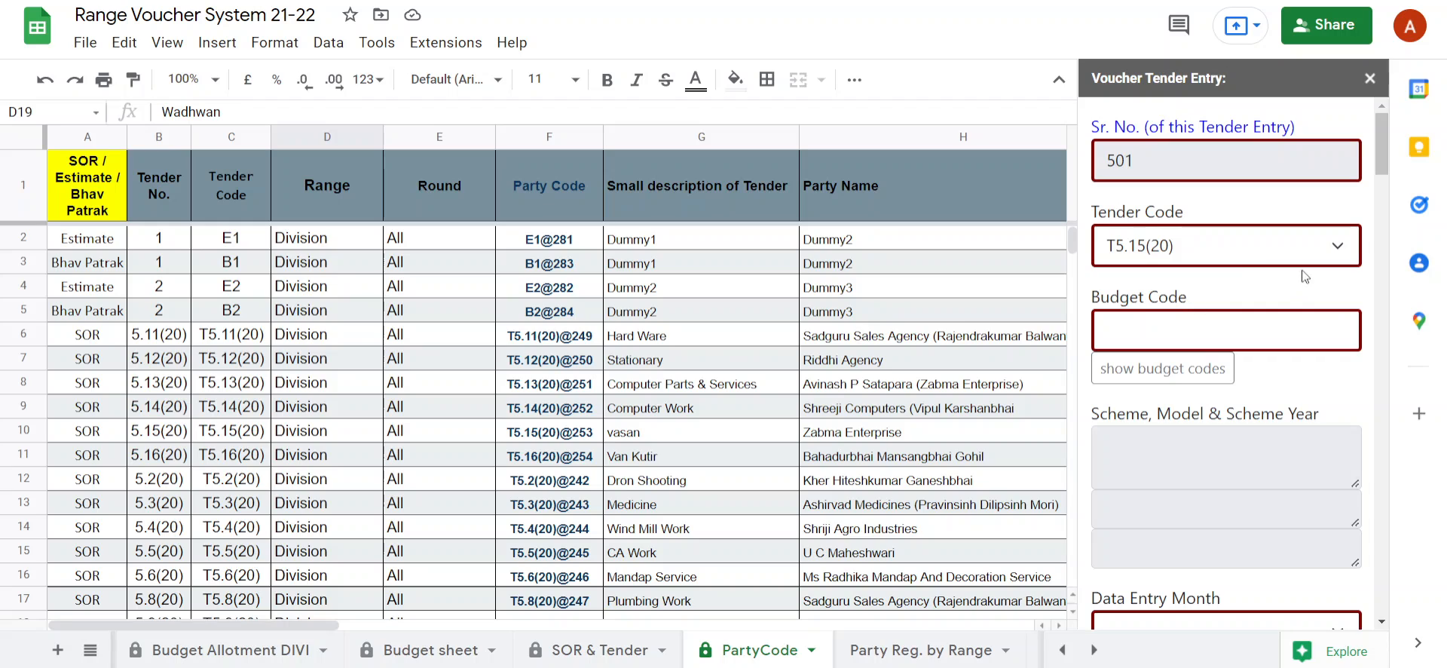
{"action": "left_click", "coordinate": [1236, 260]}
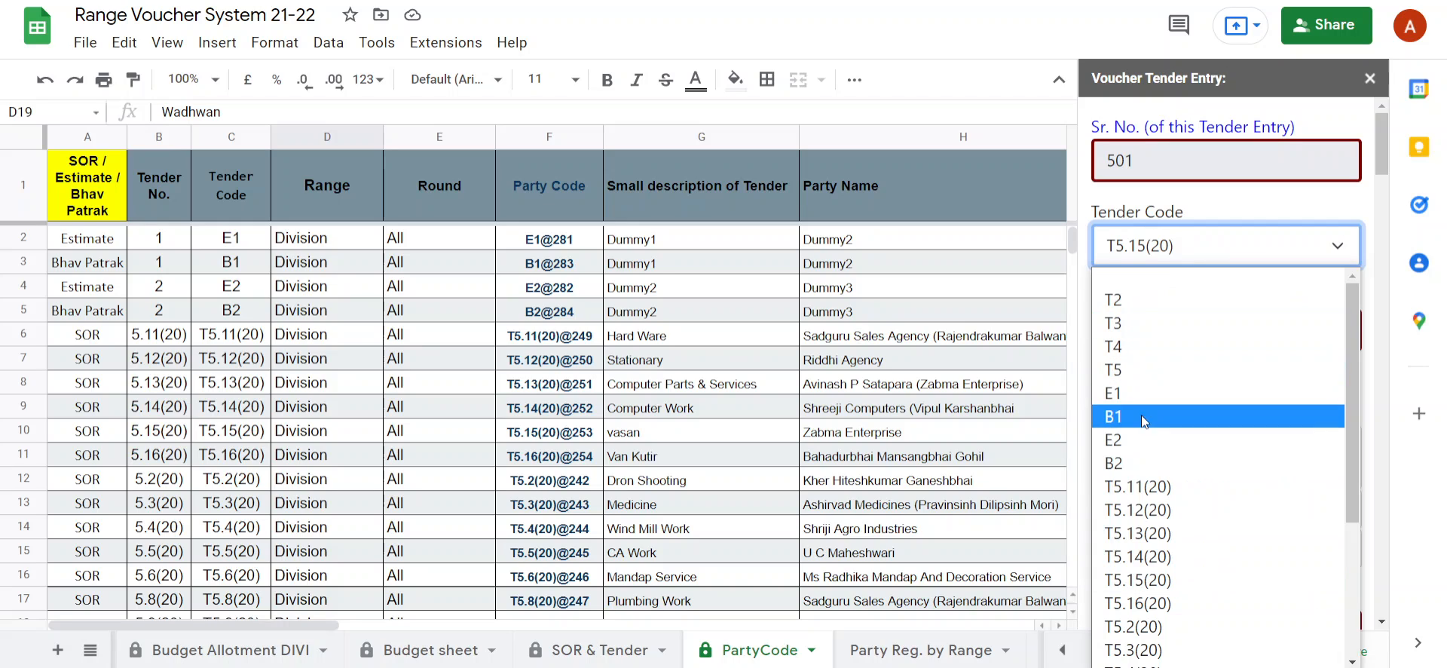
{"action": "left_click", "coordinate": [1148, 487]}
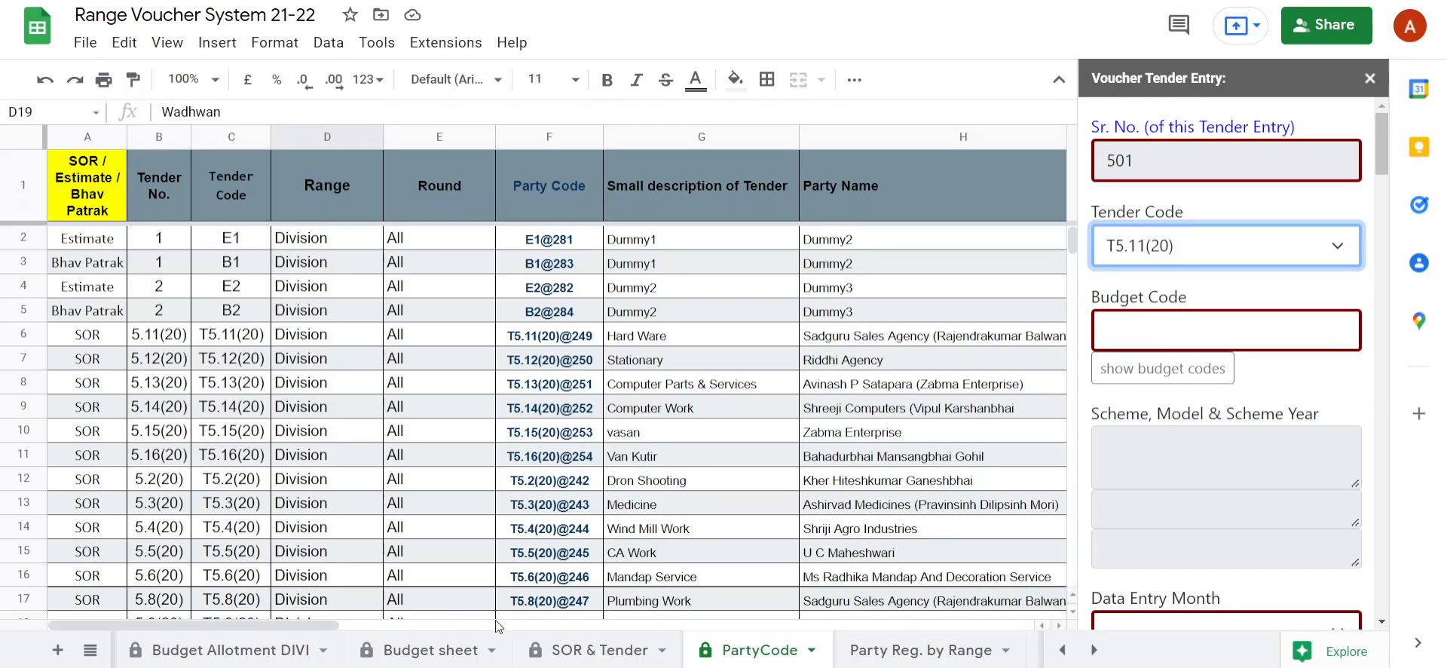
Check budget code 6 on the Budget sheet, from its allotment across to its remaining allotment.
{"action": "left_click", "coordinate": [421, 651]}
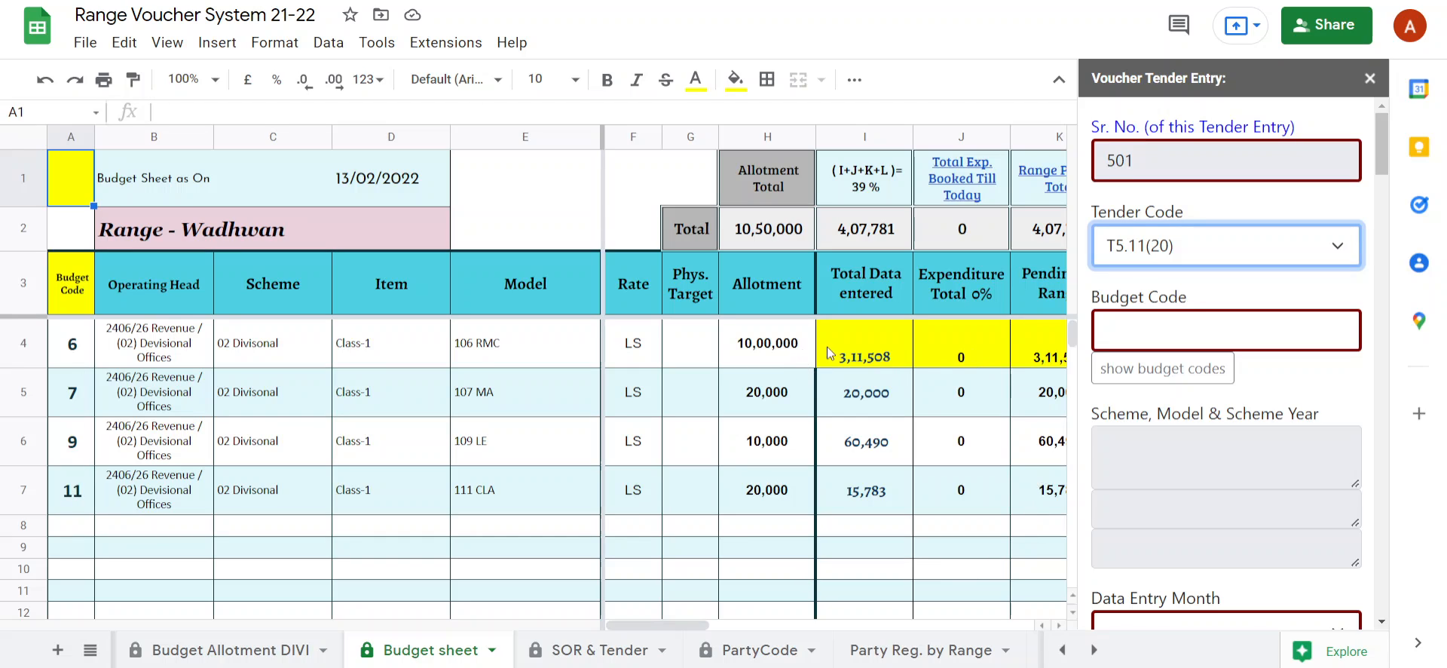
{"action": "left_click", "coordinate": [775, 363]}
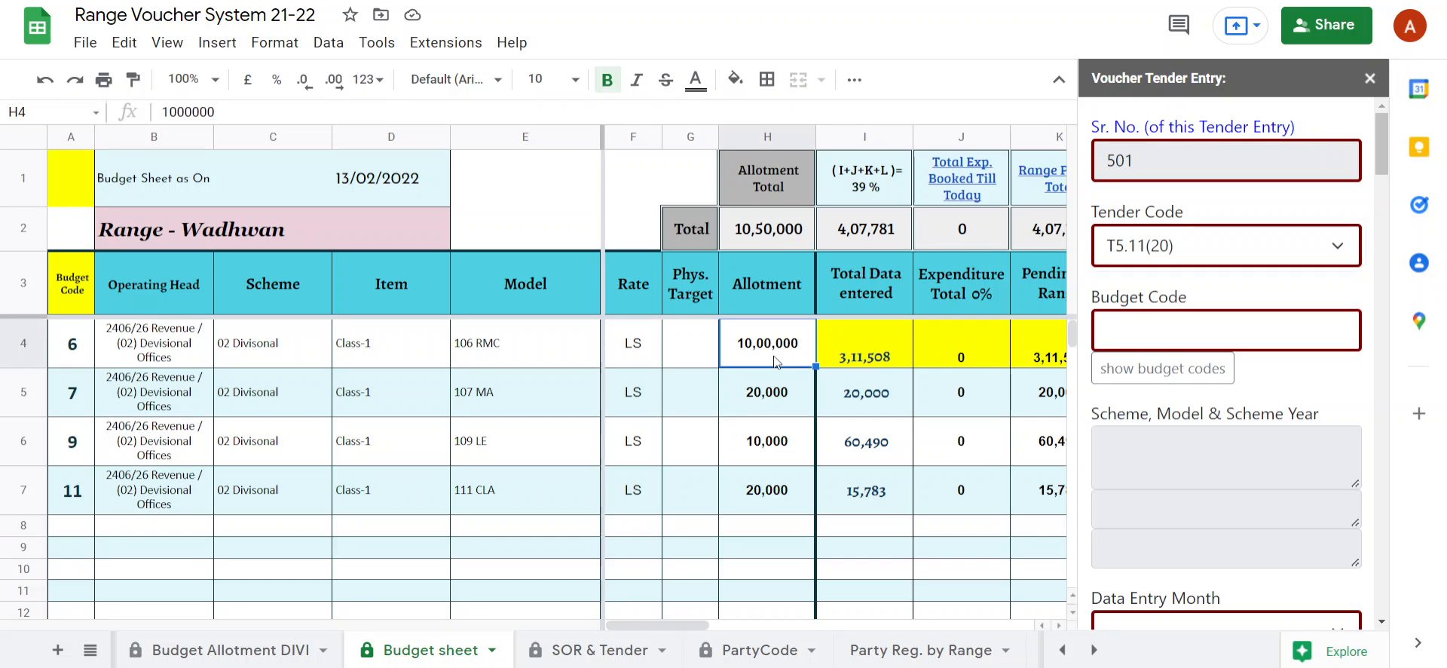
{"action": "key", "text": "Right"}
{"action": "key", "text": "Right"}
{"action": "key", "text": "Right"}
{"action": "key", "text": "Right"}
{"action": "key", "text": "Right"}
{"action": "key", "text": "Right"}
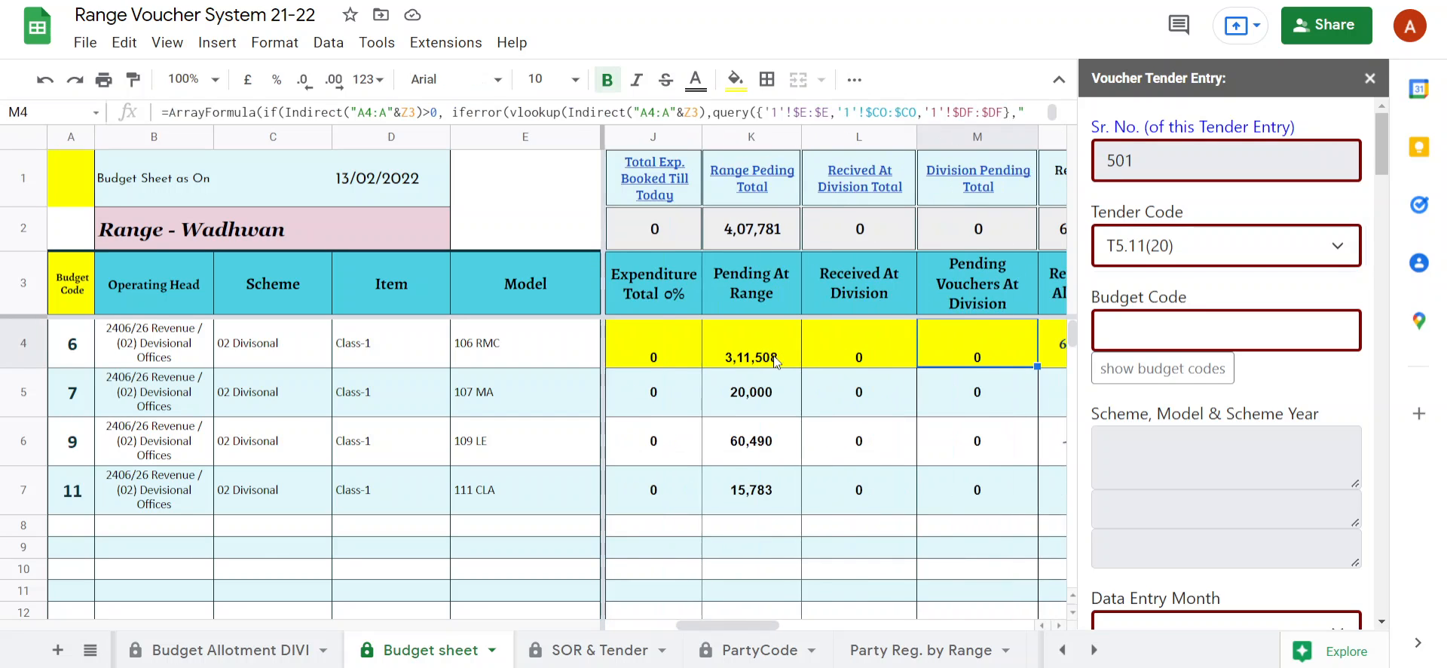
{"action": "key", "text": "Right"}
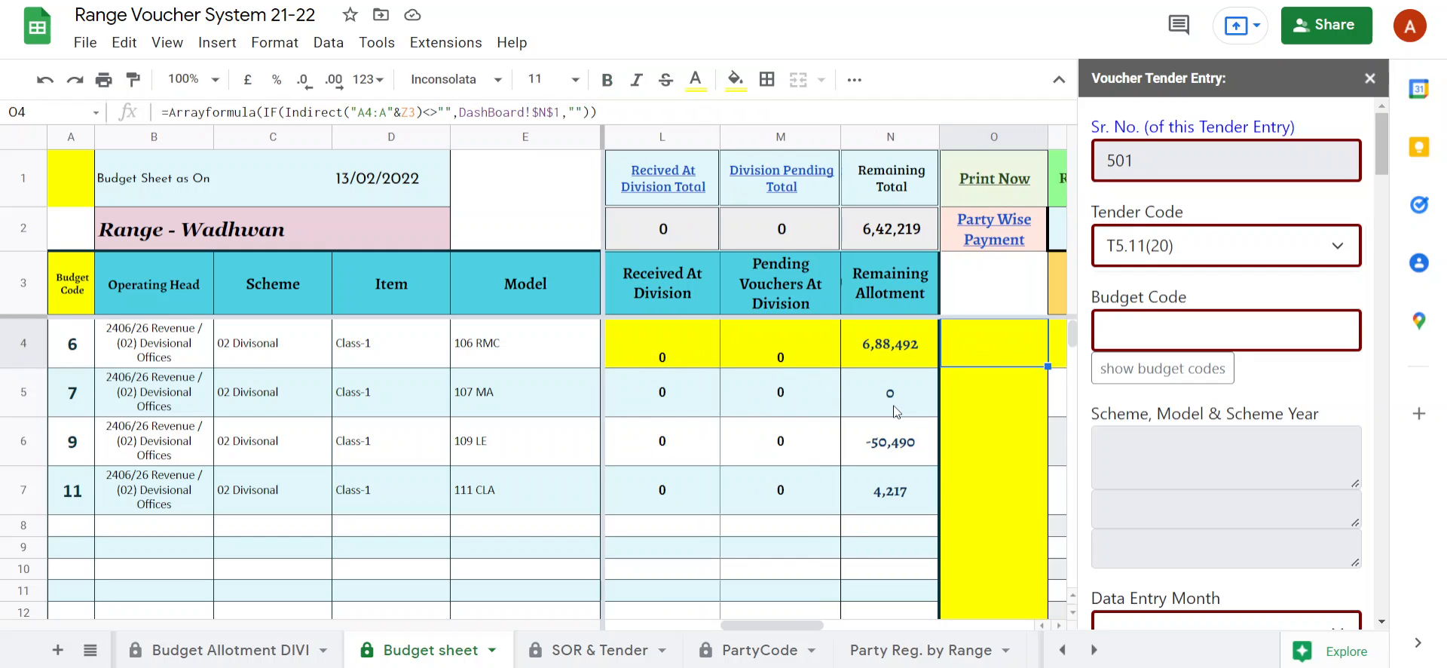
{"action": "key", "text": "Left"}
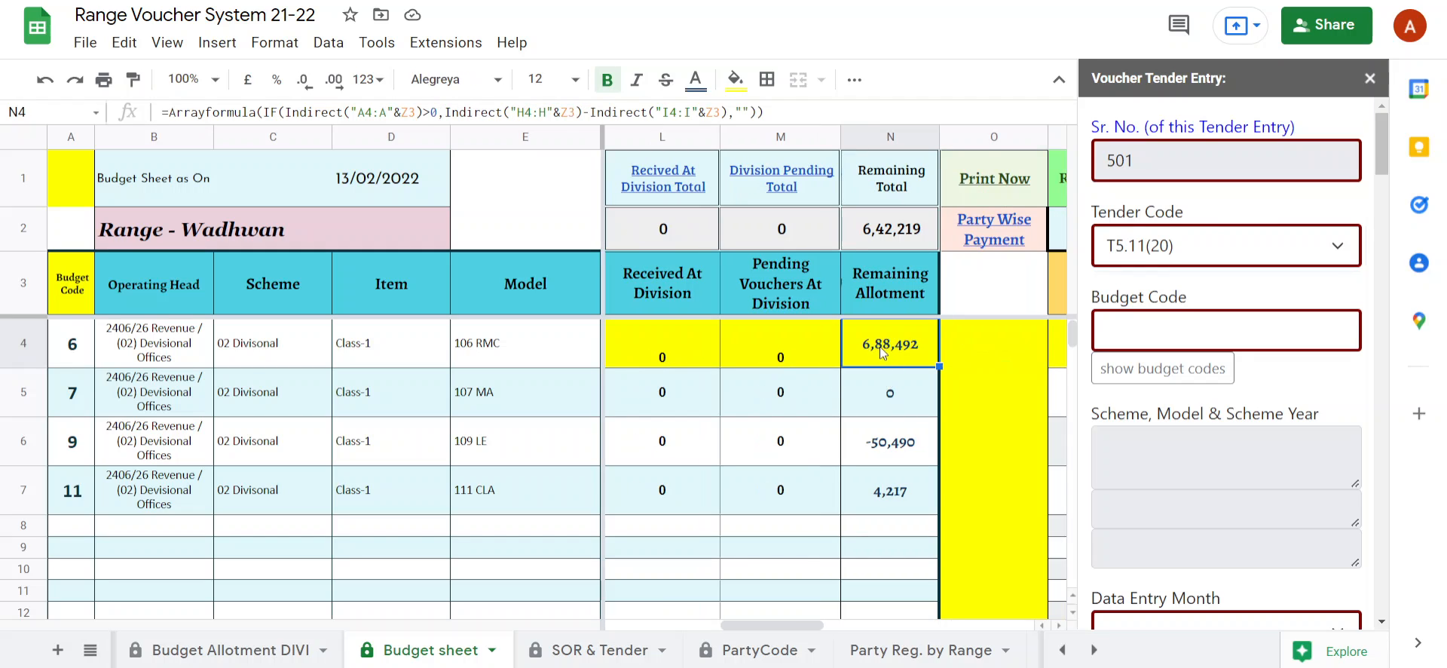
Show the available budget codes in the voucher tender entry form, try code 12, and set the Budget Code to 7.
{"action": "left_click", "coordinate": [62, 359]}
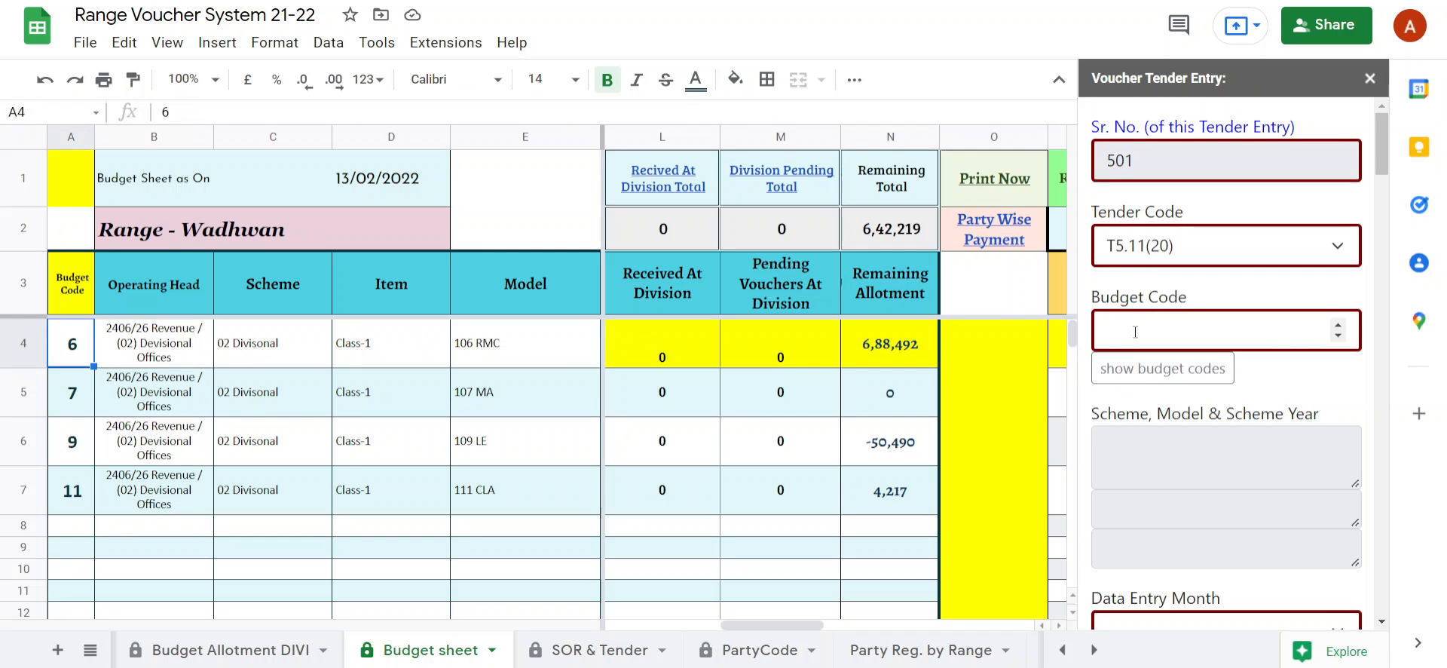
{"action": "left_click", "coordinate": [1126, 365]}
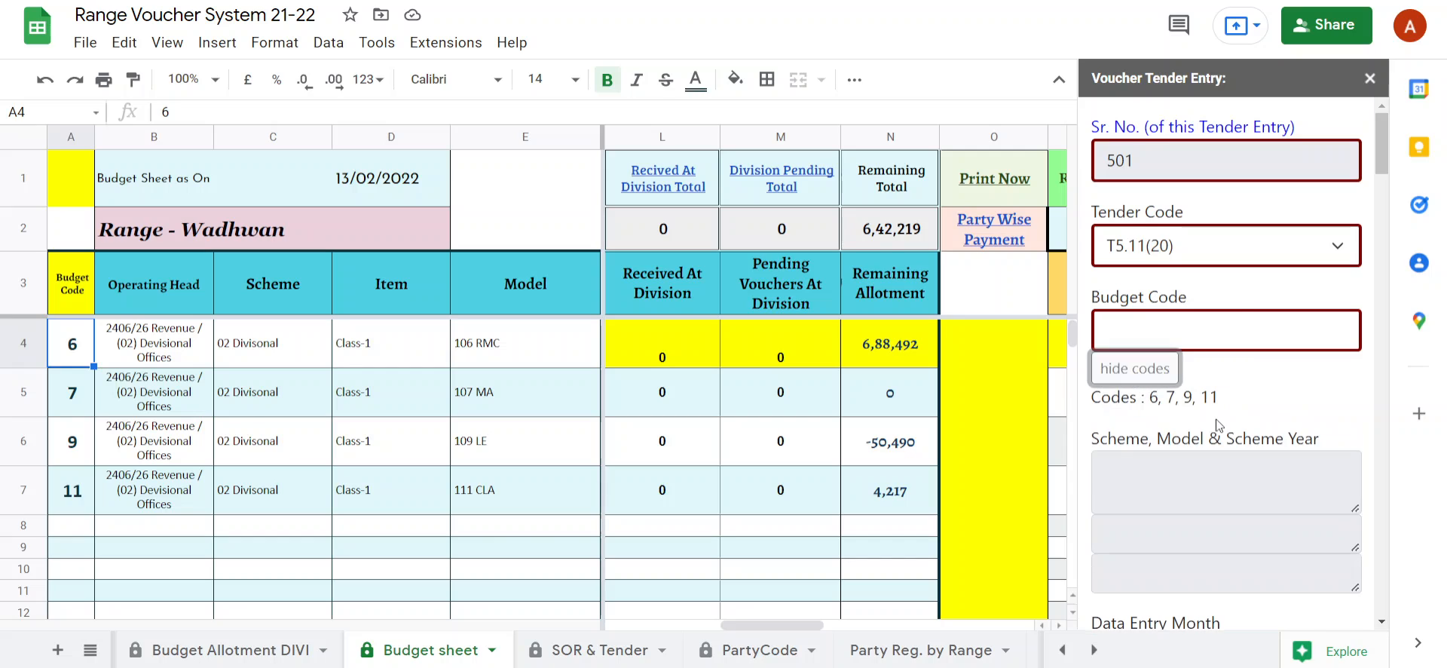
{"action": "left_click", "coordinate": [1153, 327]}
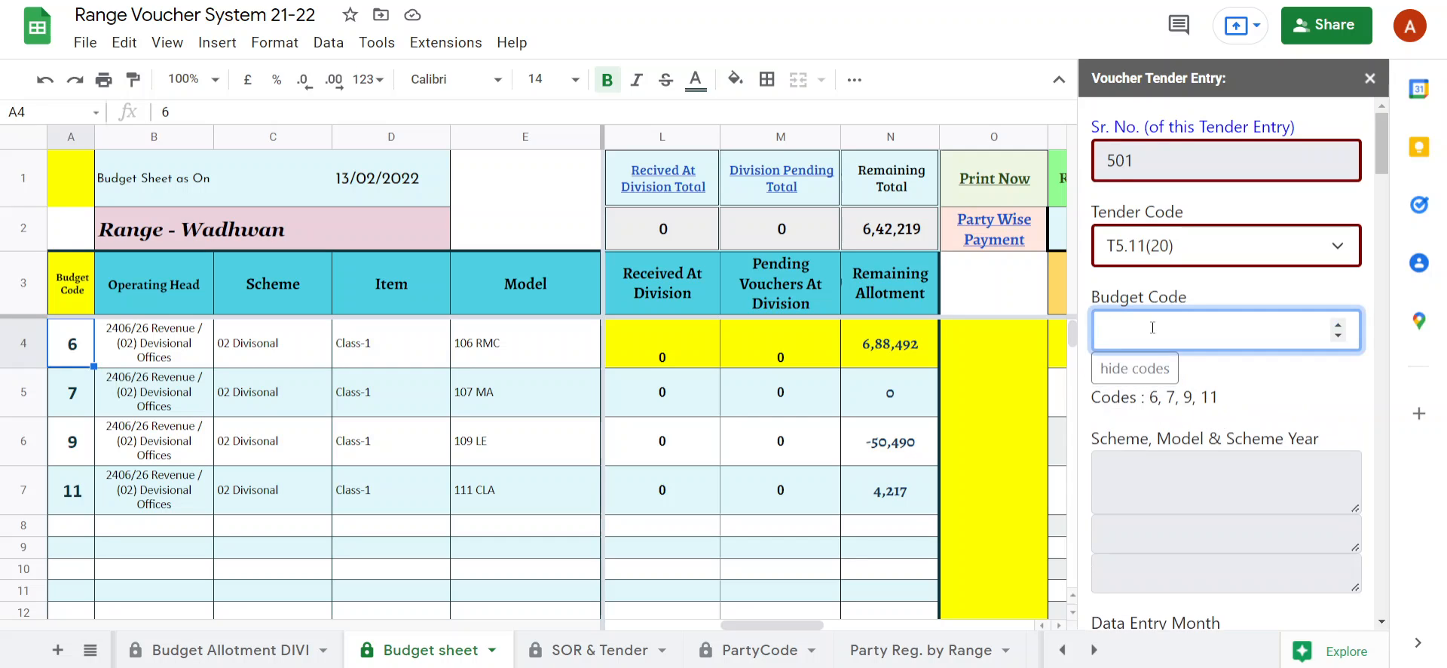
{"action": "type", "text": "12"}
{"action": "key", "text": "Return"}
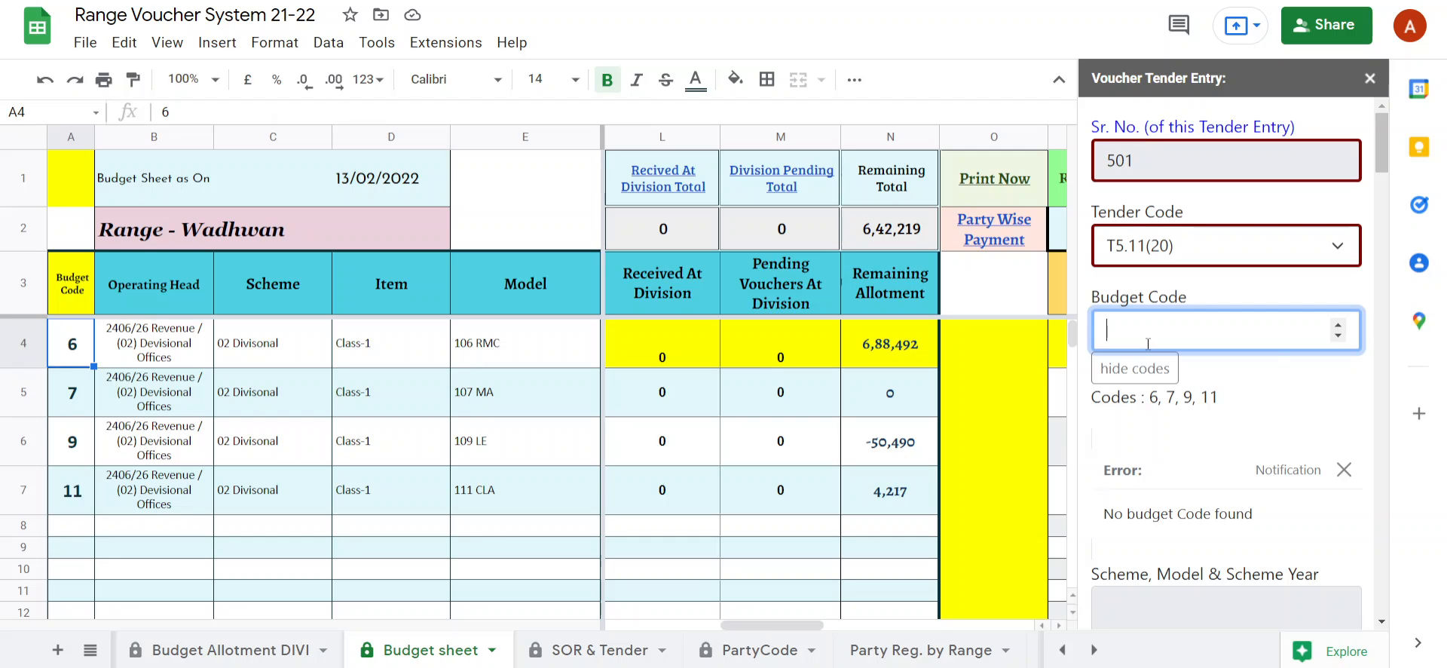
{"action": "type", "text": "7"}
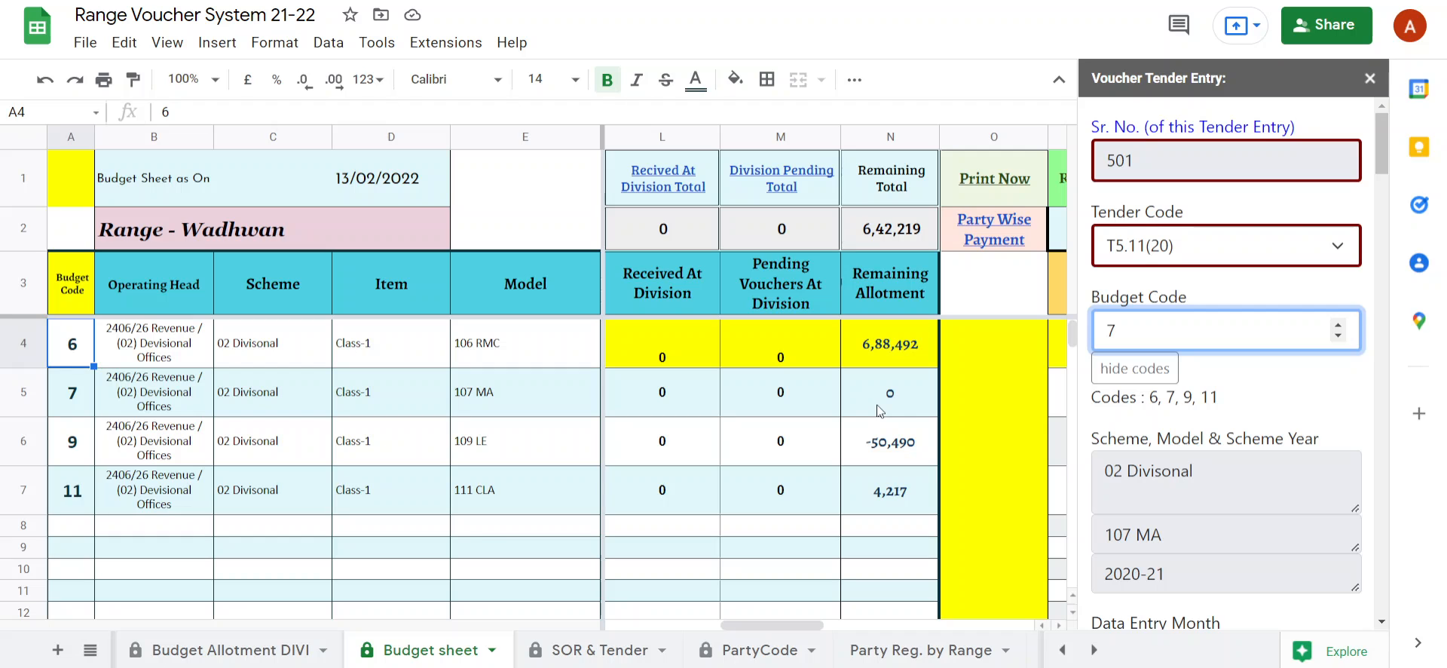
Compare budget code 7's remaining allotment on the Budget sheet with the Remaining Allotment shown under the form's Sub Total.
{"action": "left_click", "coordinate": [889, 393]}
{"action": "scroll", "coordinate": [1228, 511], "scroll_direction": "down", "scroll_amount": 20}
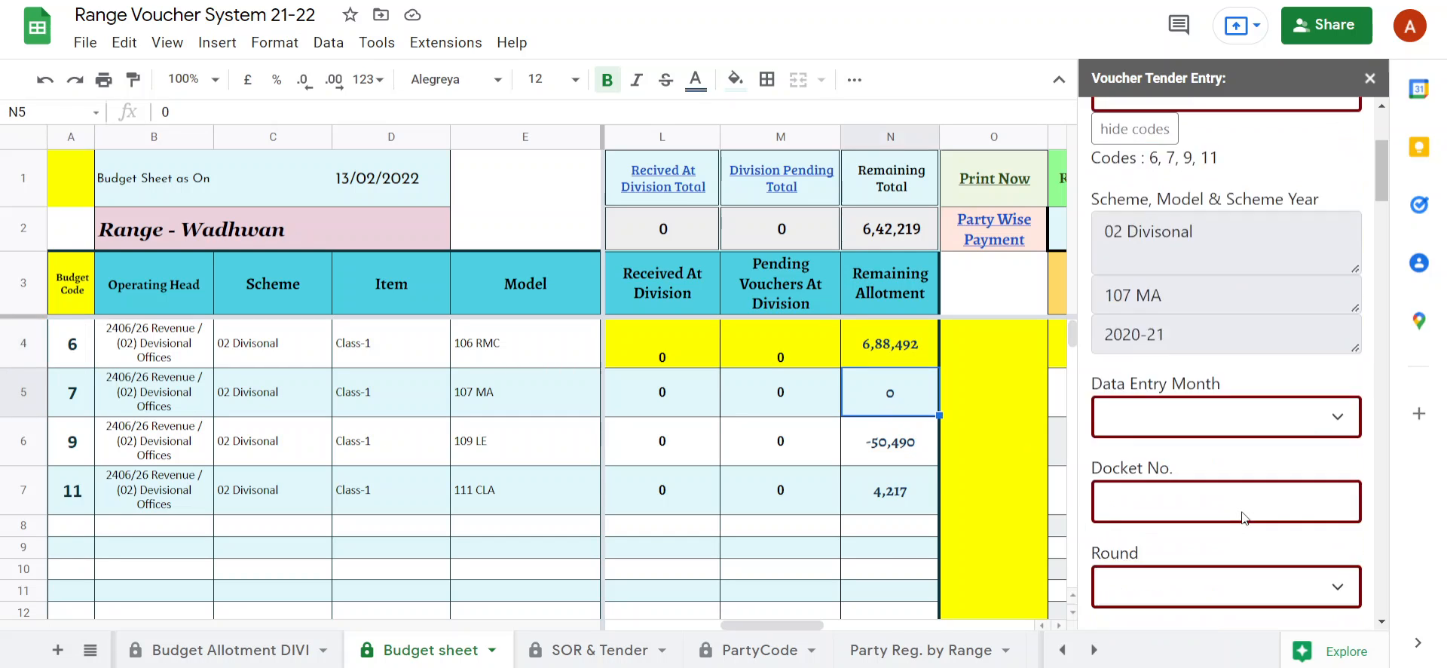
{"action": "scroll", "coordinate": [1246, 521], "scroll_direction": "down", "scroll_amount": 20}
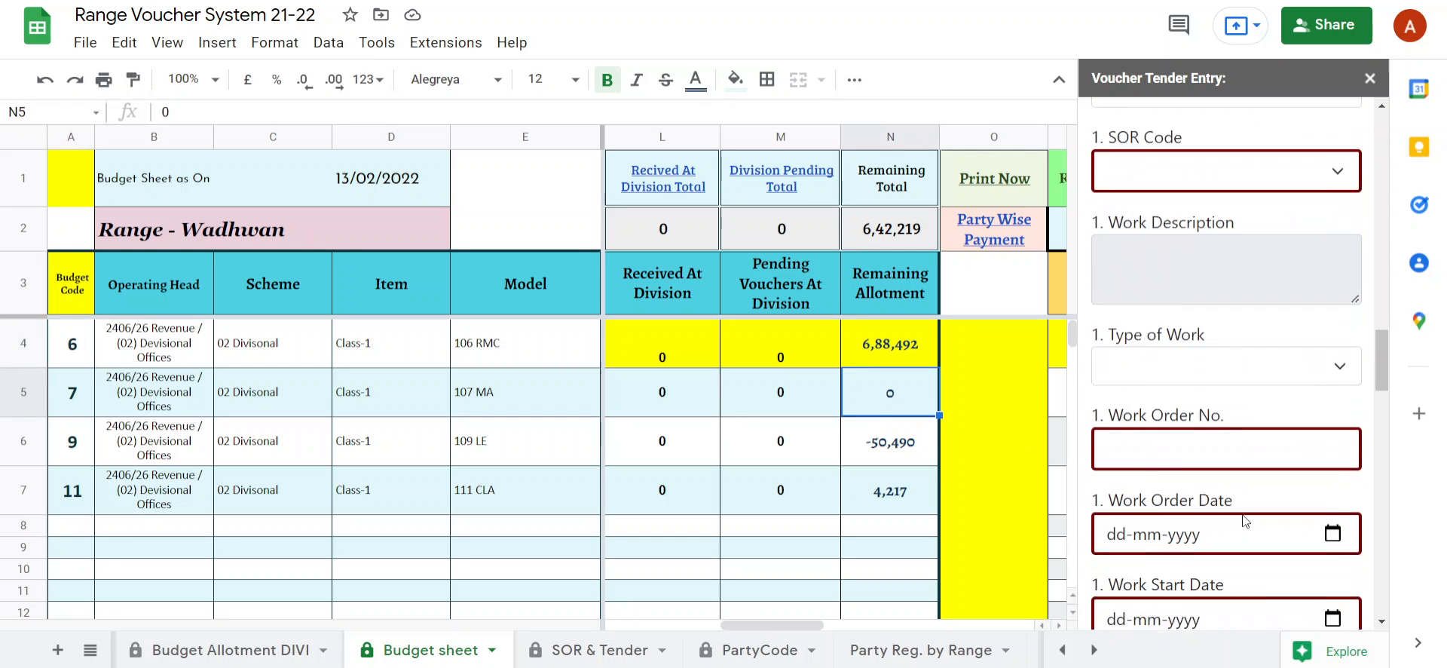
{"action": "scroll", "coordinate": [1245, 520], "scroll_direction": "down", "scroll_amount": 10}
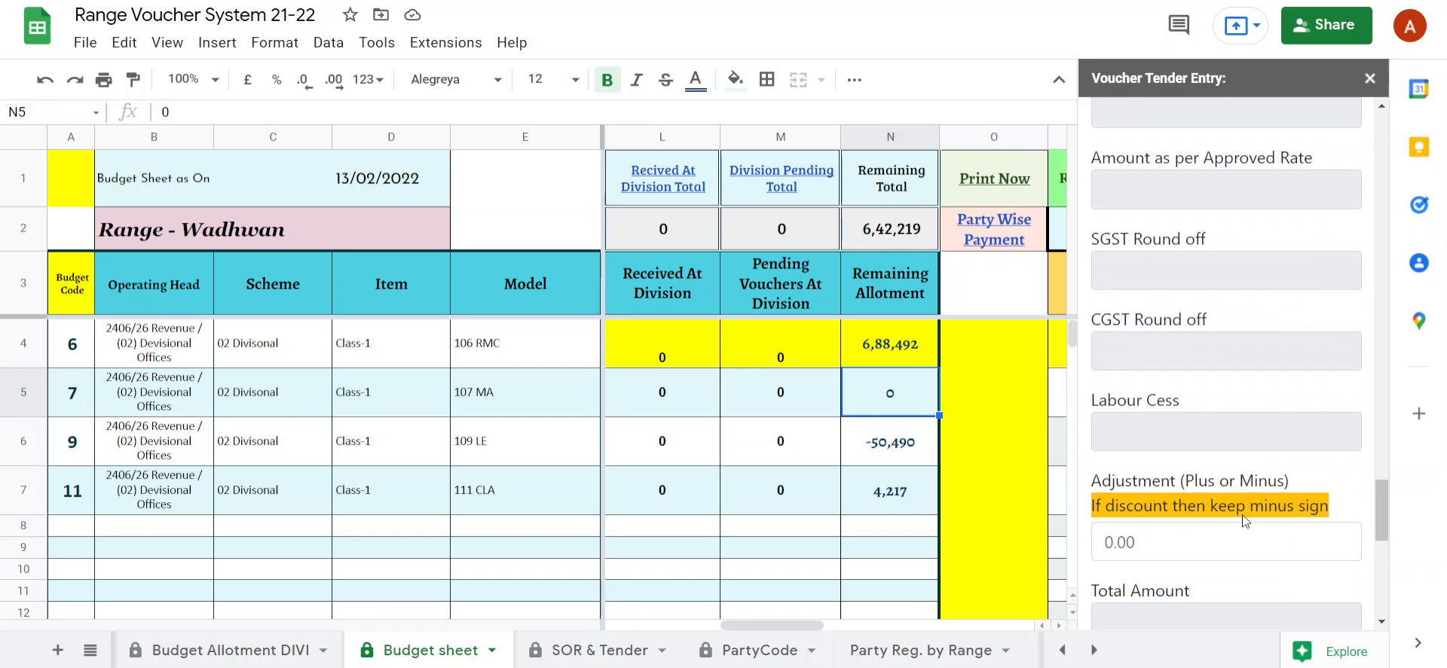
{"action": "scroll", "coordinate": [1245, 520], "scroll_direction": "up", "scroll_amount": 6}
{"action": "scroll", "coordinate": [1241, 514], "scroll_direction": "up", "scroll_amount": 7}
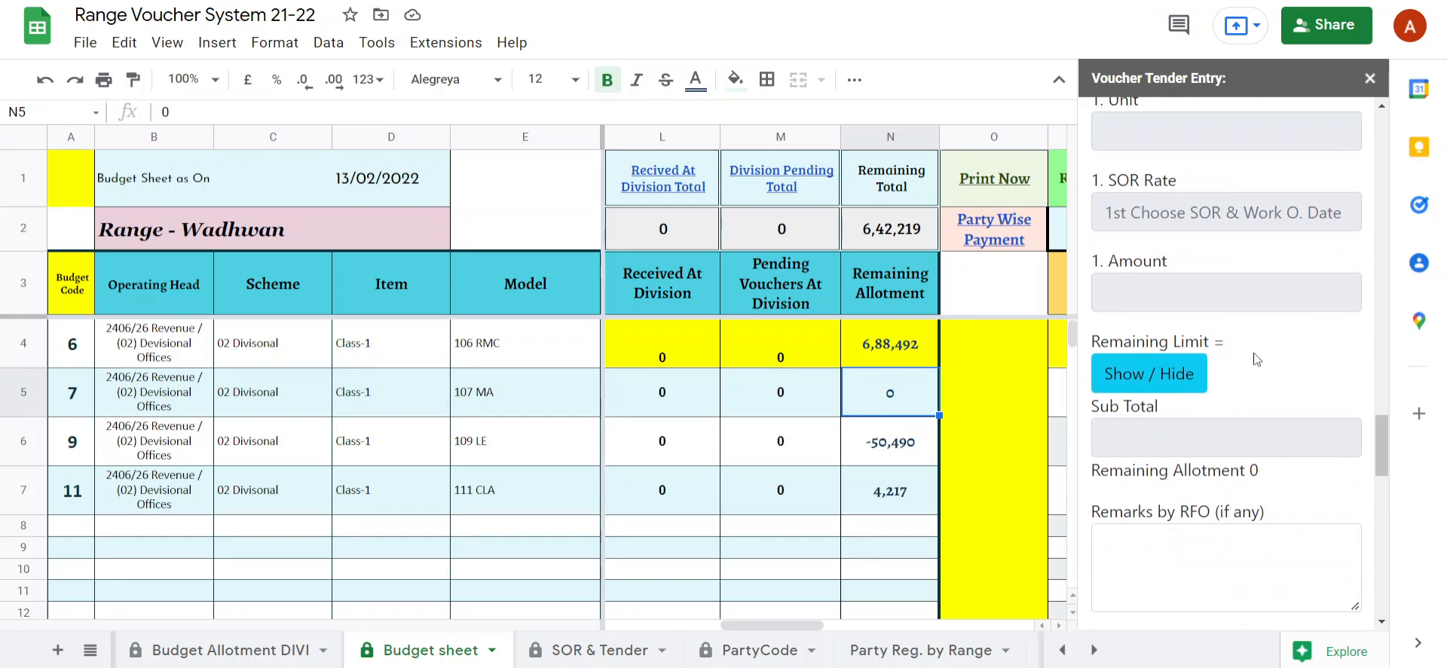
{"action": "scroll", "coordinate": [1256, 359], "scroll_direction": "down", "scroll_amount": 4}
{"action": "scroll", "coordinate": [1278, 441], "scroll_direction": "up", "scroll_amount": 1}
{"action": "scroll", "coordinate": [1279, 425], "scroll_direction": "up", "scroll_amount": 2}
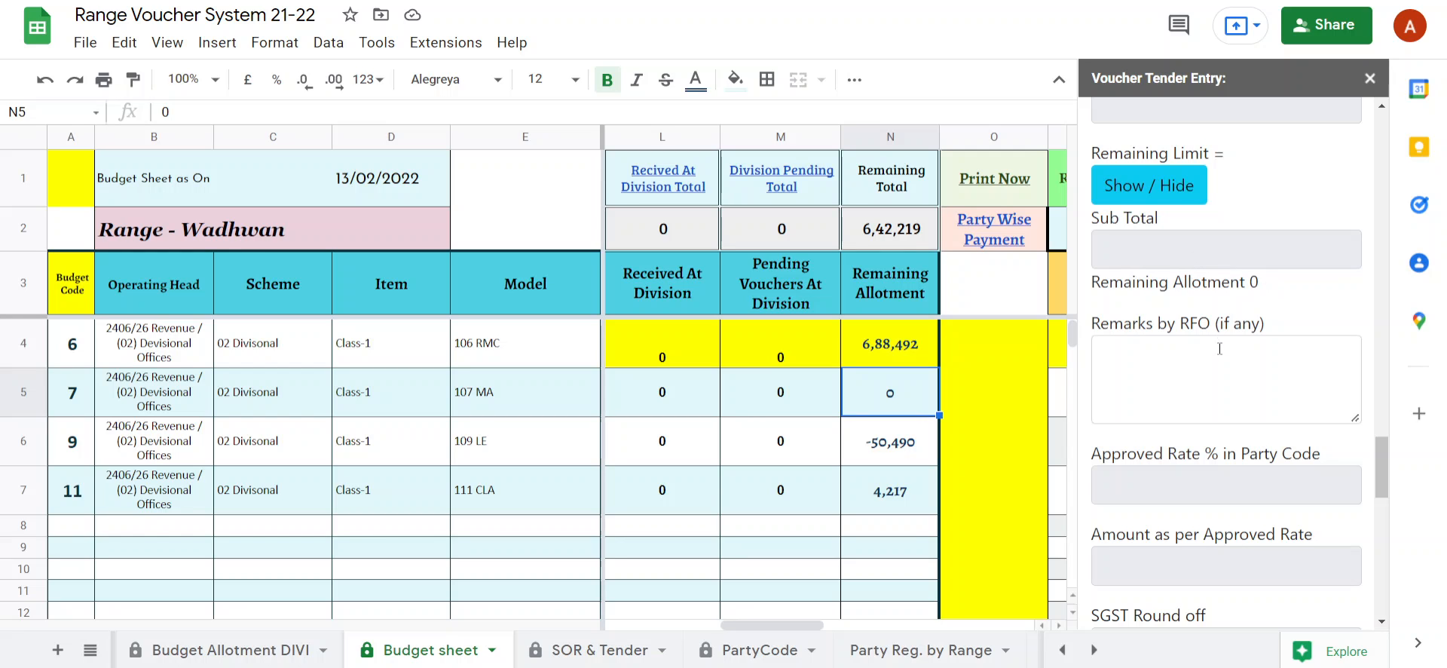
{"action": "scroll", "coordinate": [1219, 348], "scroll_direction": "up", "scroll_amount": 20}
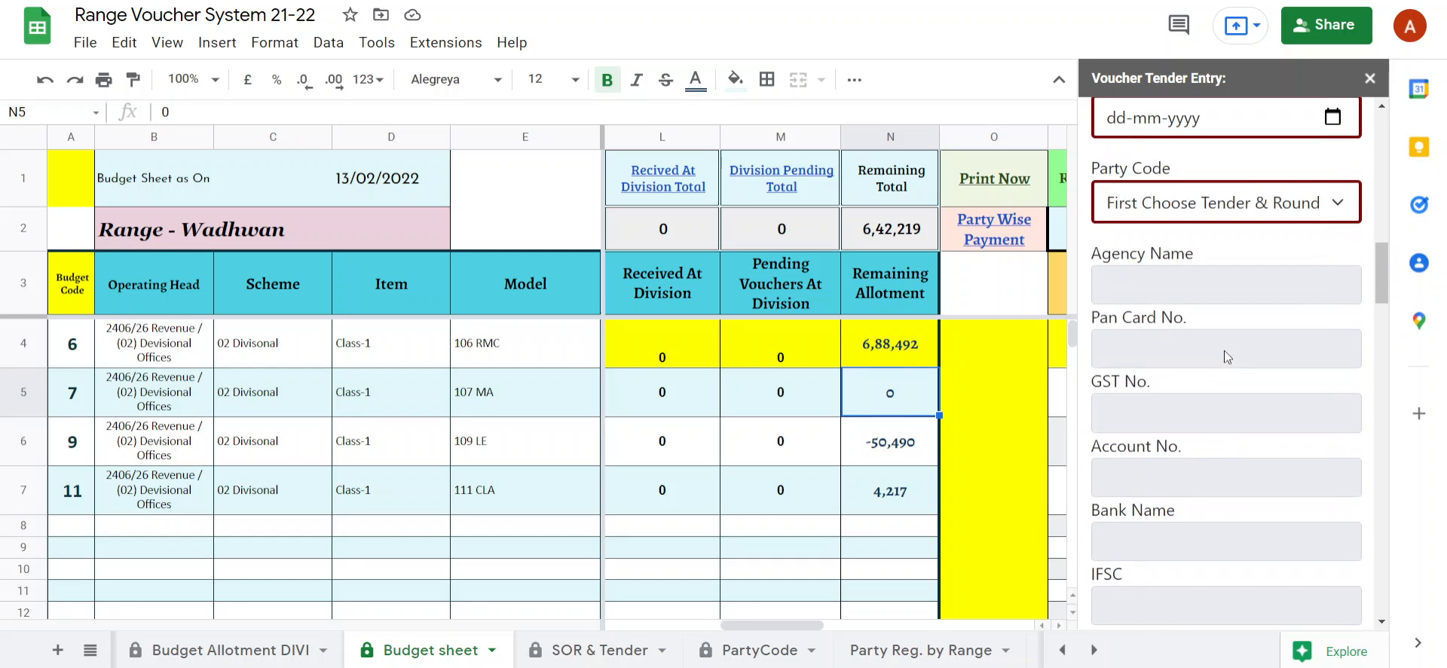
{"action": "scroll", "coordinate": [1223, 350], "scroll_direction": "up", "scroll_amount": 12}
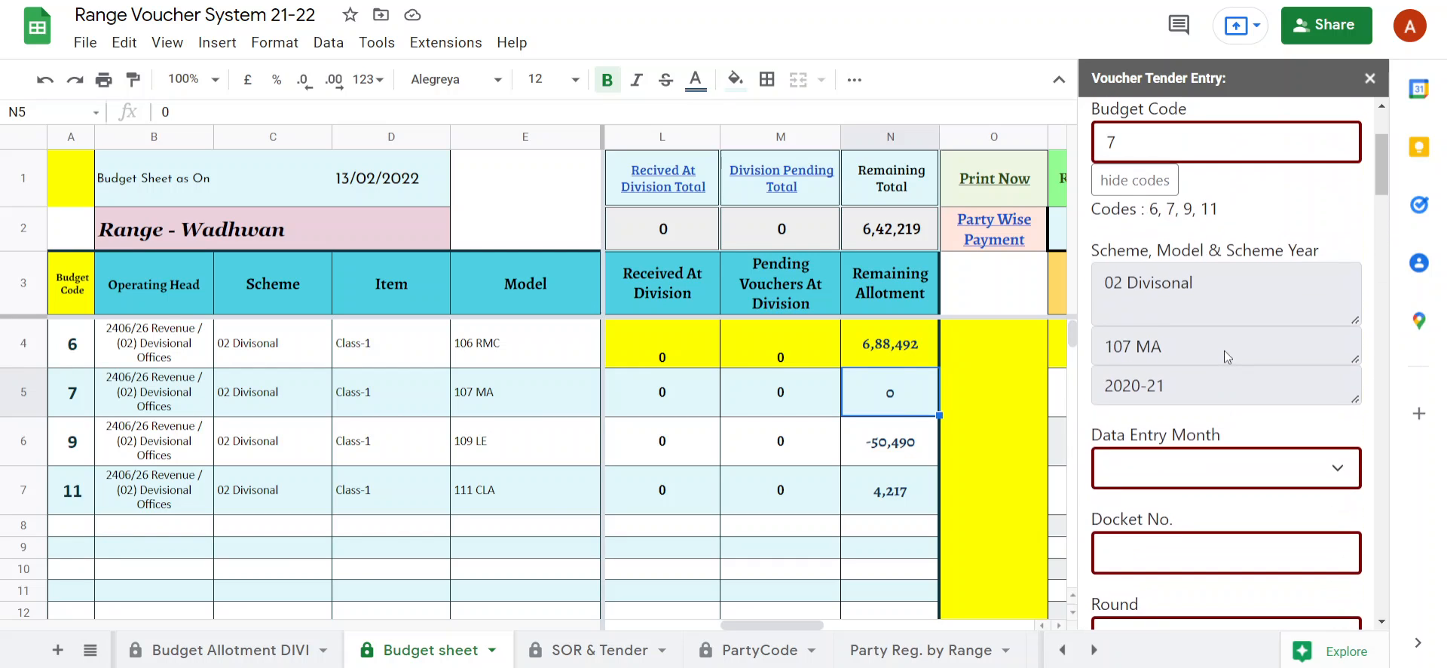
{"action": "scroll", "coordinate": [1224, 350], "scroll_direction": "up", "scroll_amount": 2}
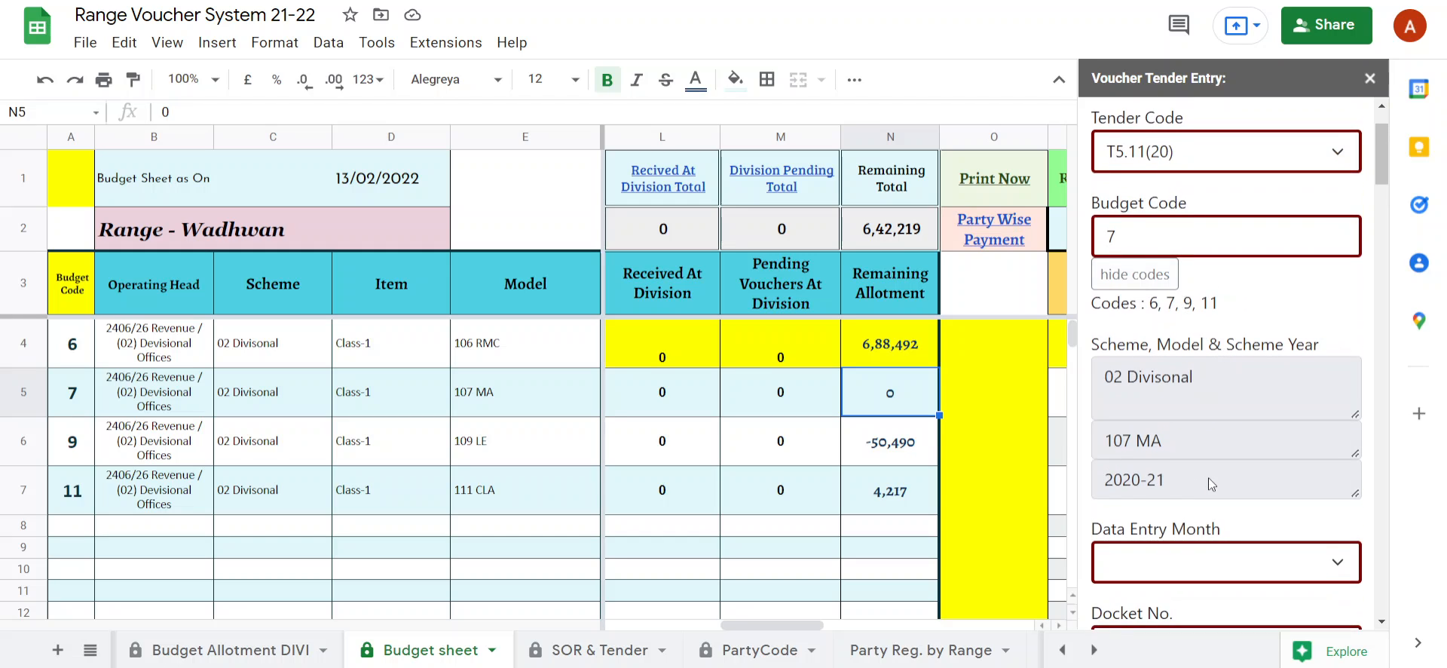
Set the form's Data Entry Month to Feb and its Docket No. to 111.
{"action": "scroll", "coordinate": [1209, 477], "scroll_direction": "down", "scroll_amount": 3}
{"action": "left_click", "coordinate": [1173, 366]}
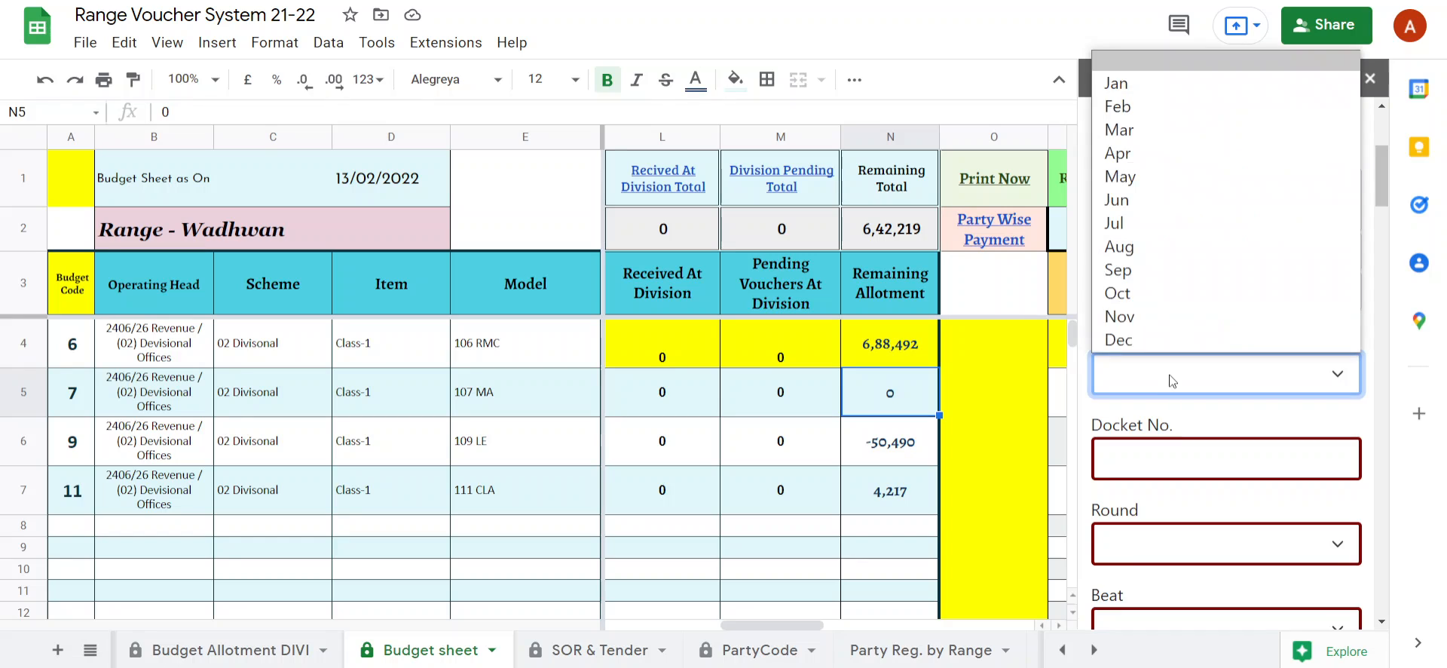
{"action": "left_click", "coordinate": [1127, 106]}
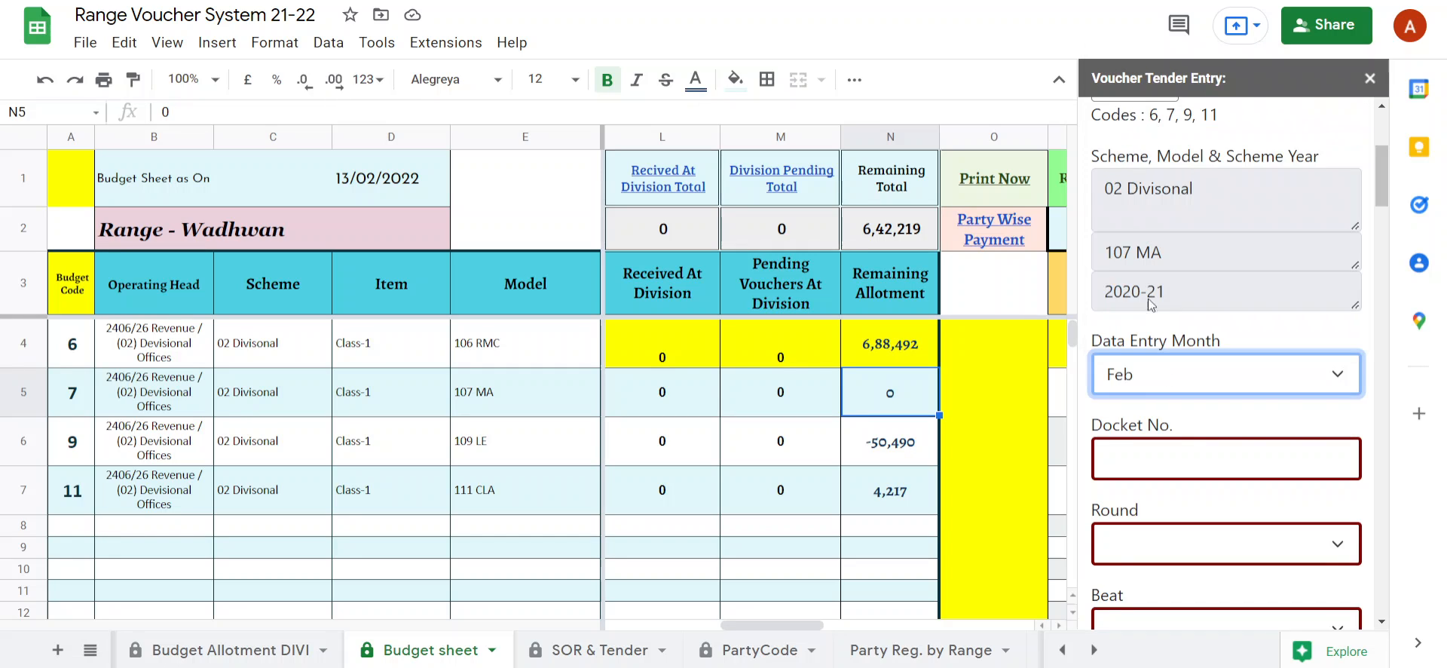
{"action": "scroll", "coordinate": [1160, 287], "scroll_direction": "down", "scroll_amount": 2}
{"action": "left_click", "coordinate": [1161, 262]}
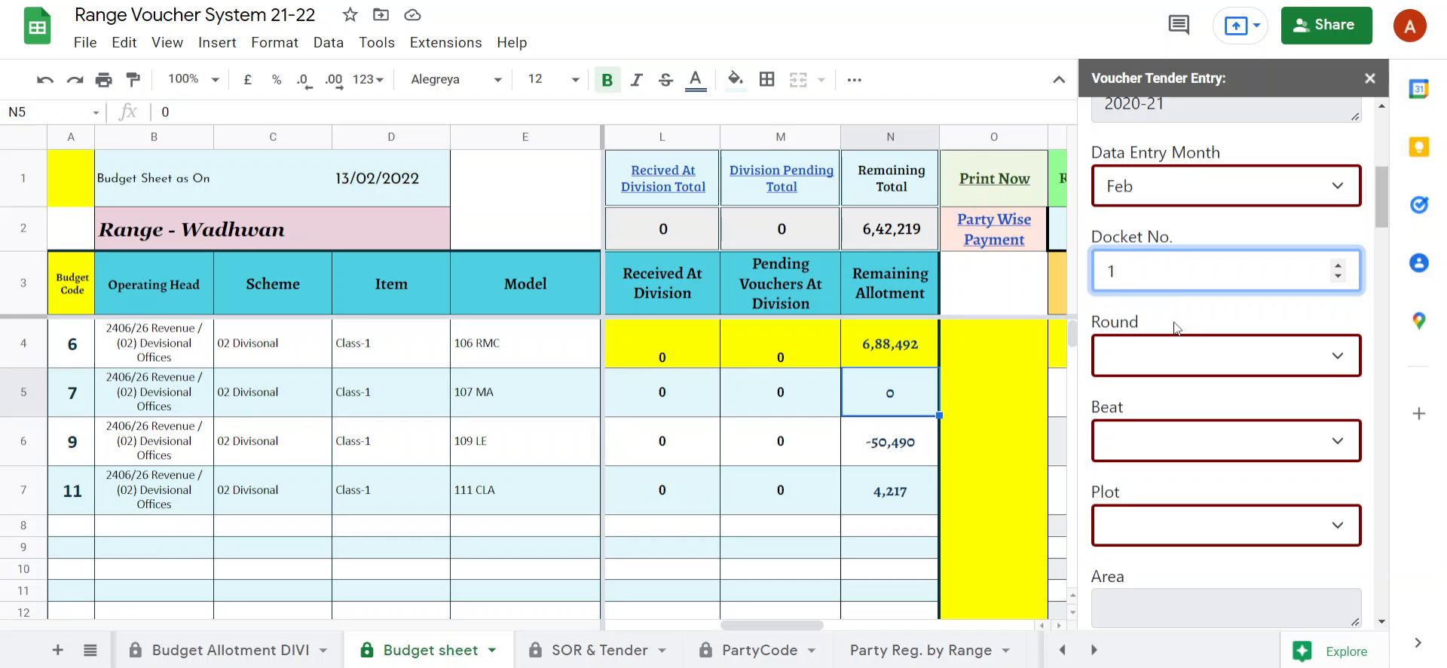
Fill in the work location with Round Limbdi, Beat Shiyani and Plot Khandiya-2018-19.
{"action": "left_click", "coordinate": [1181, 349]}
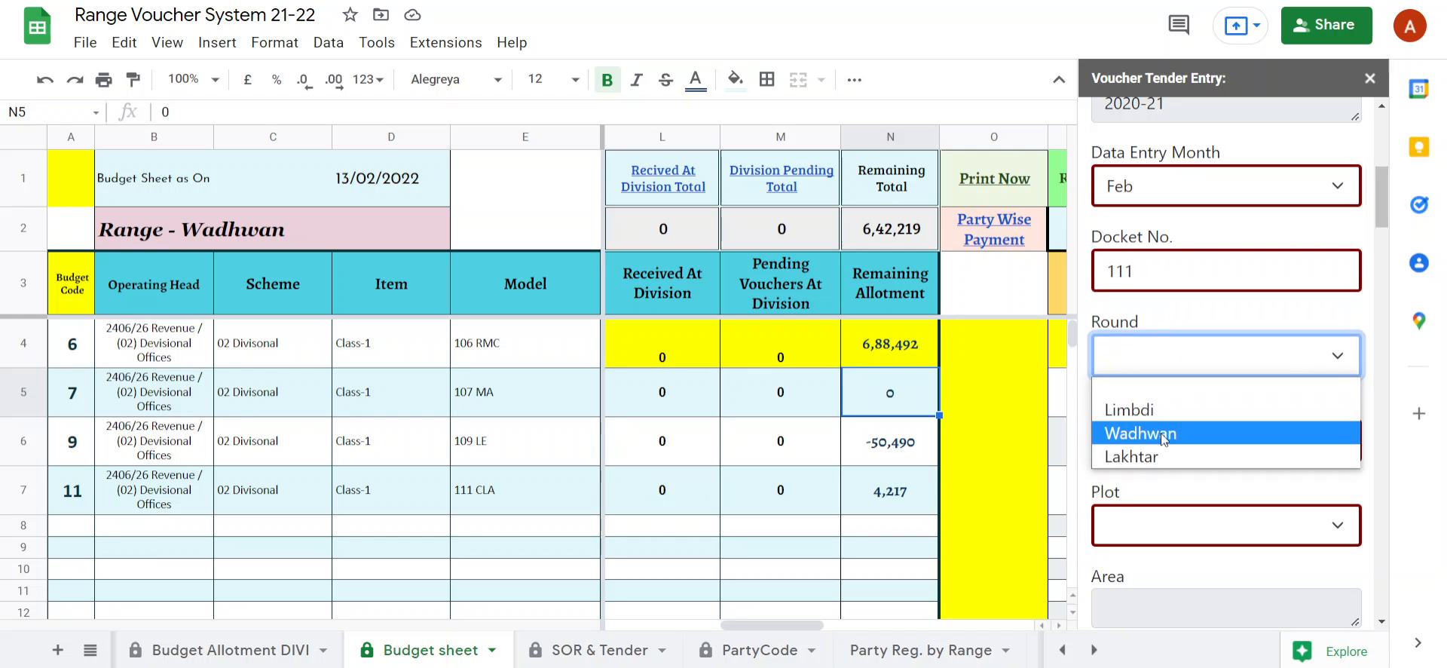
{"action": "left_click", "coordinate": [1150, 409]}
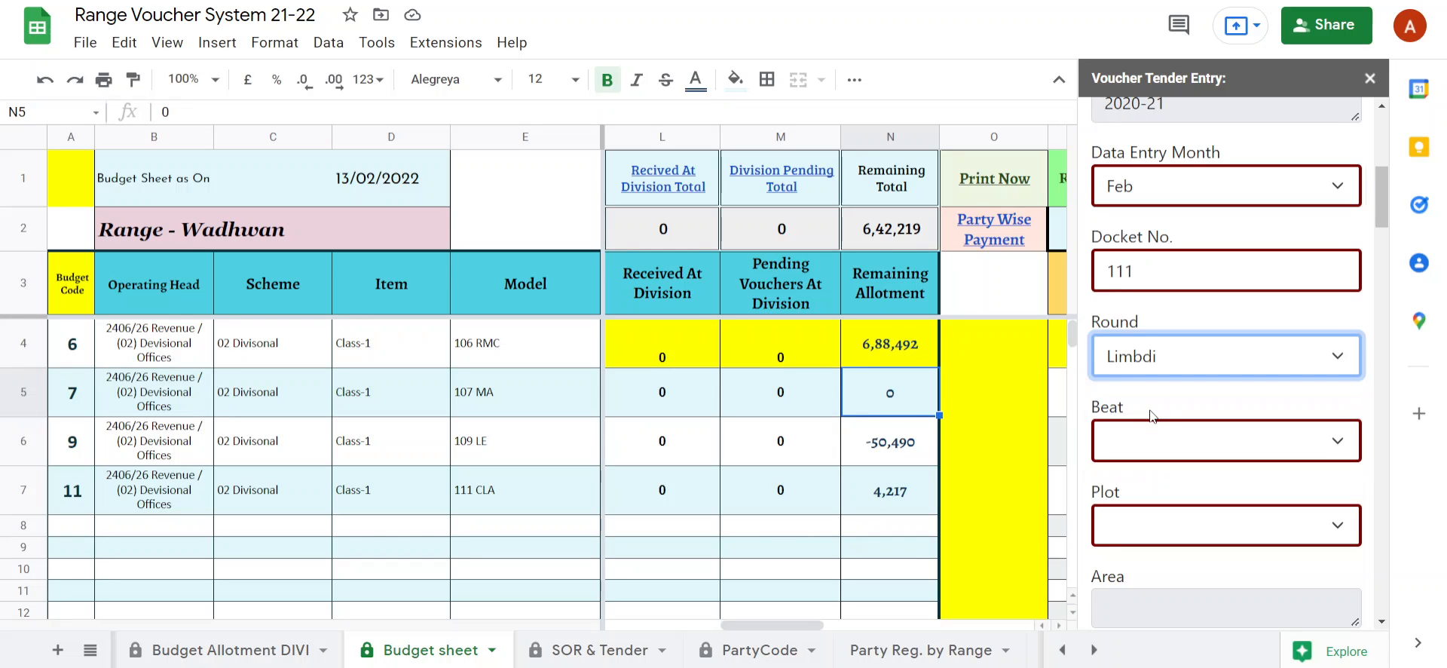
{"action": "left_click", "coordinate": [1166, 445]}
{"action": "left_click", "coordinate": [1156, 516]}
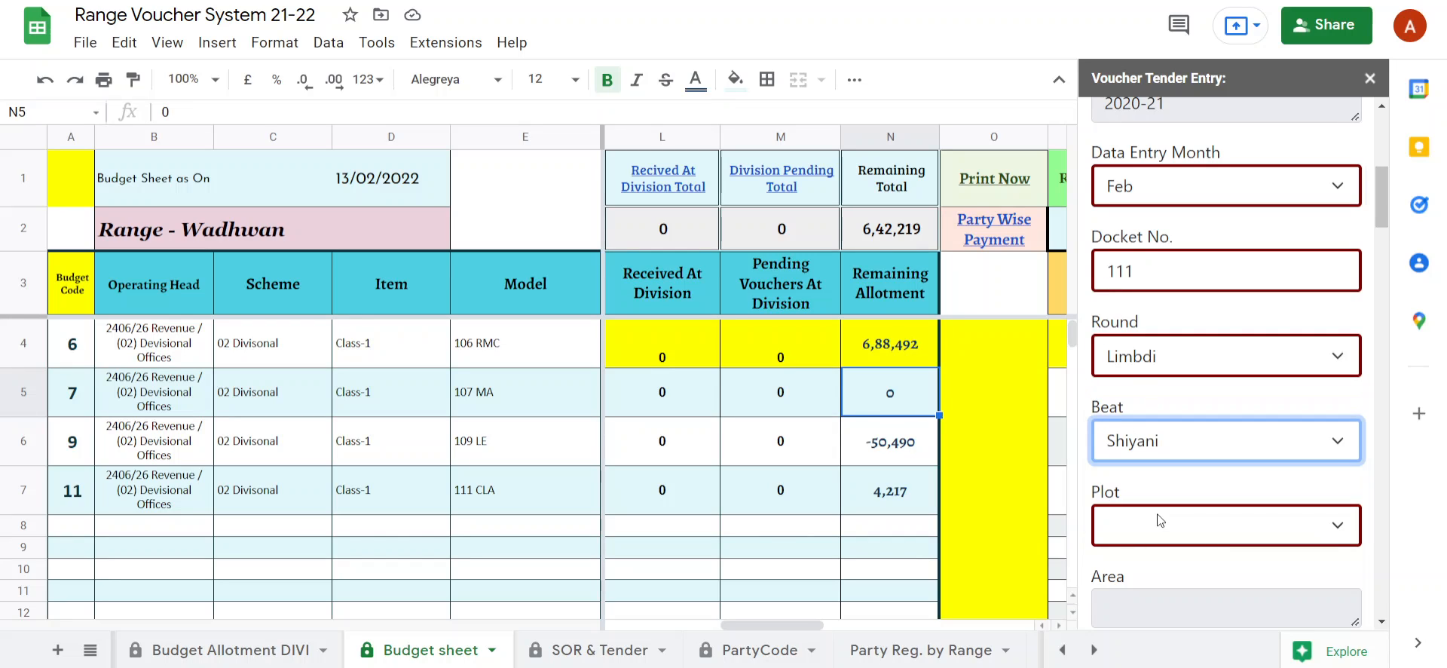
{"action": "scroll", "coordinate": [1162, 434], "scroll_direction": "down", "scroll_amount": 1}
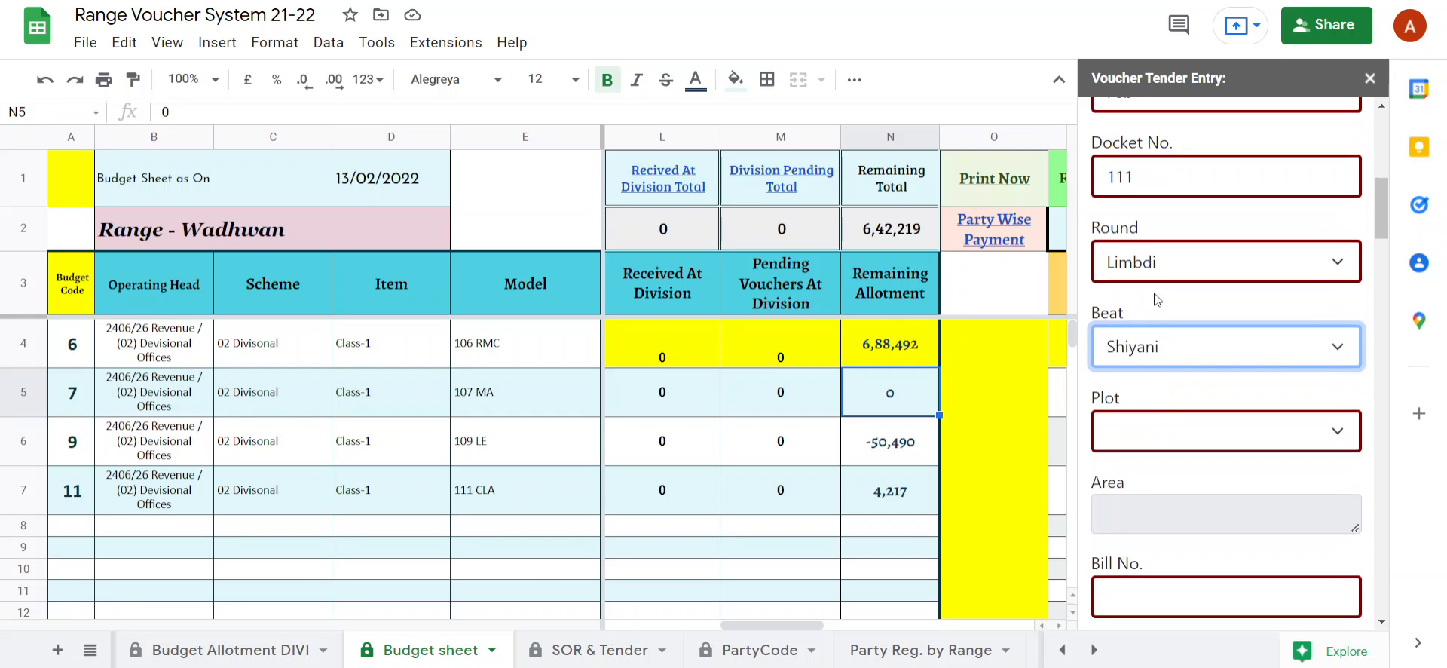
{"action": "left_click", "coordinate": [1159, 442]}
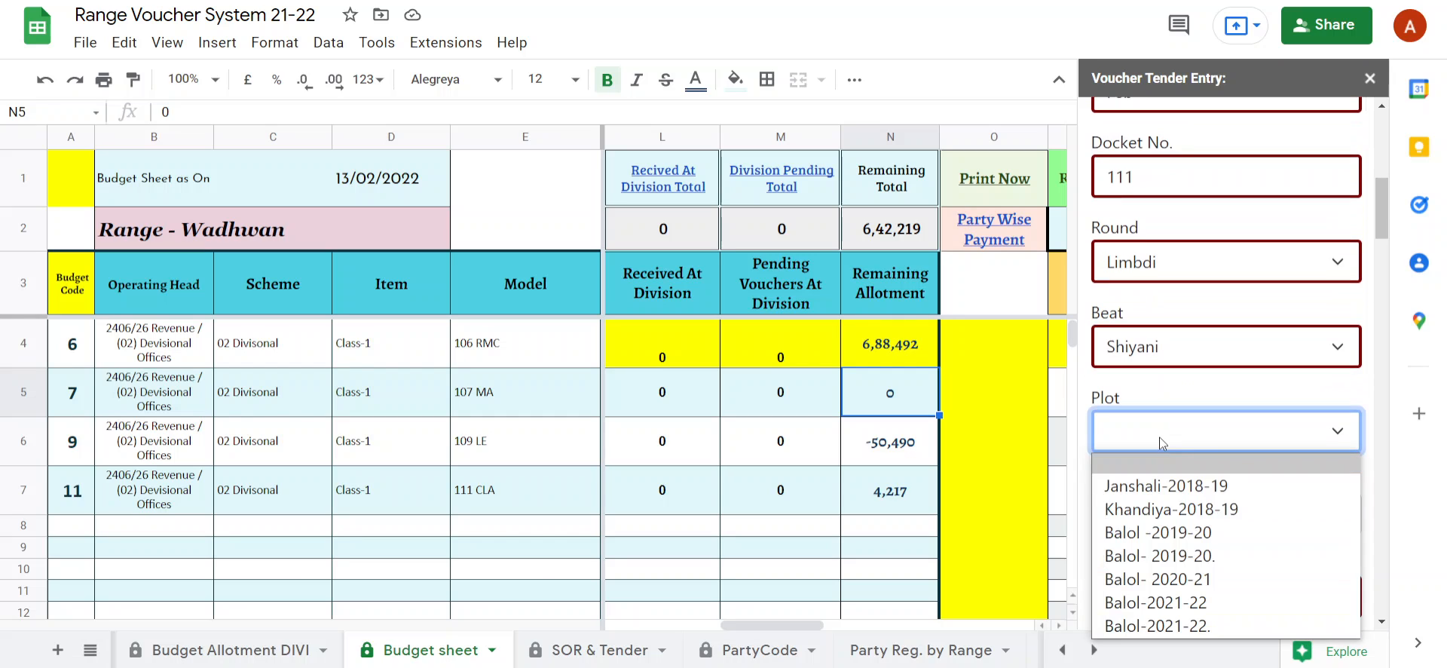
{"action": "left_click", "coordinate": [1167, 507]}
Enter 121 as the Bill No. and set the Bill Date to 13-02-2022.
{"action": "scroll", "coordinate": [1140, 482], "scroll_direction": "down", "scroll_amount": 1}
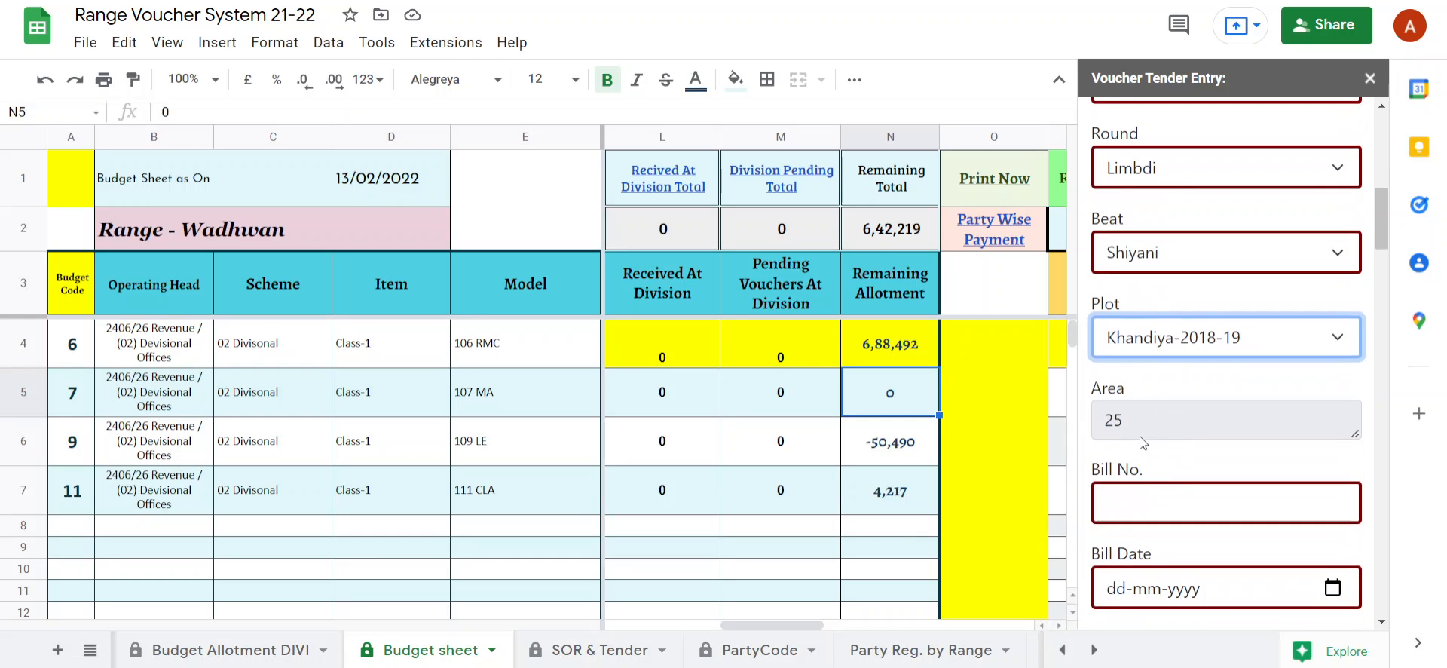
{"action": "scroll", "coordinate": [1153, 431], "scroll_direction": "down", "scroll_amount": 1}
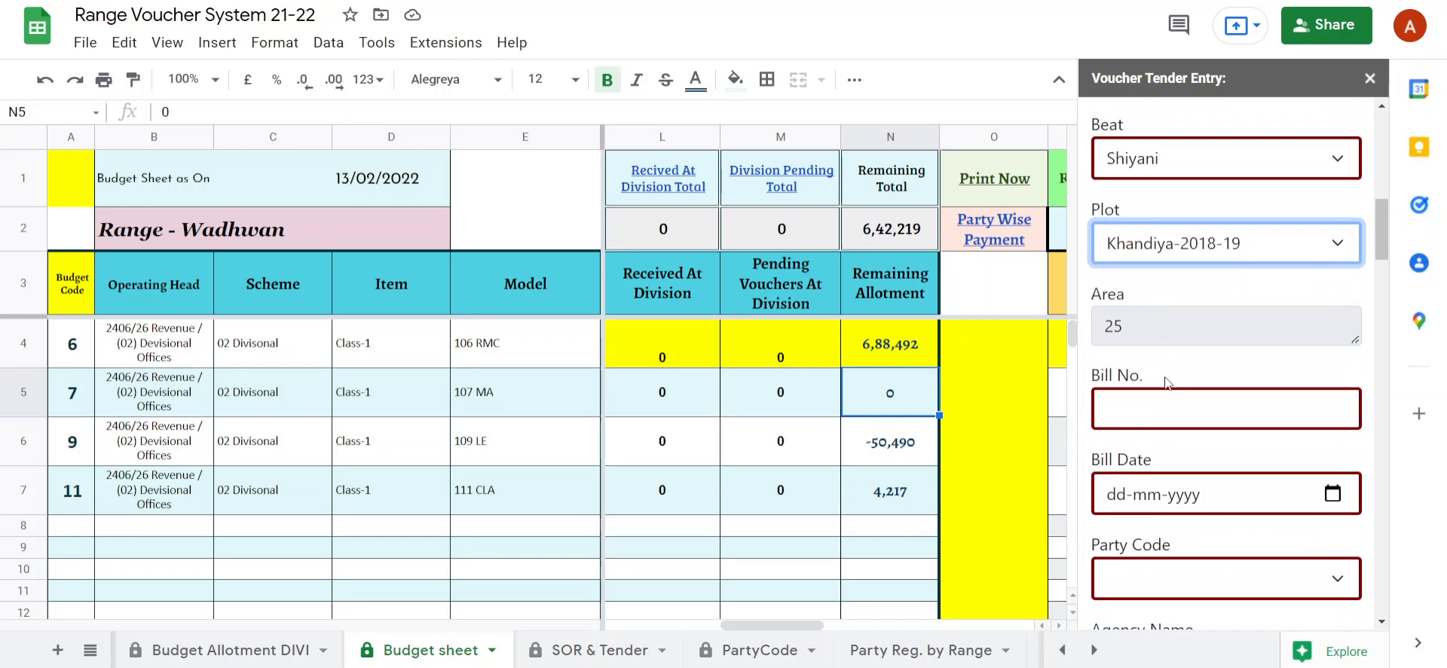
{"action": "left_click", "coordinate": [1163, 414]}
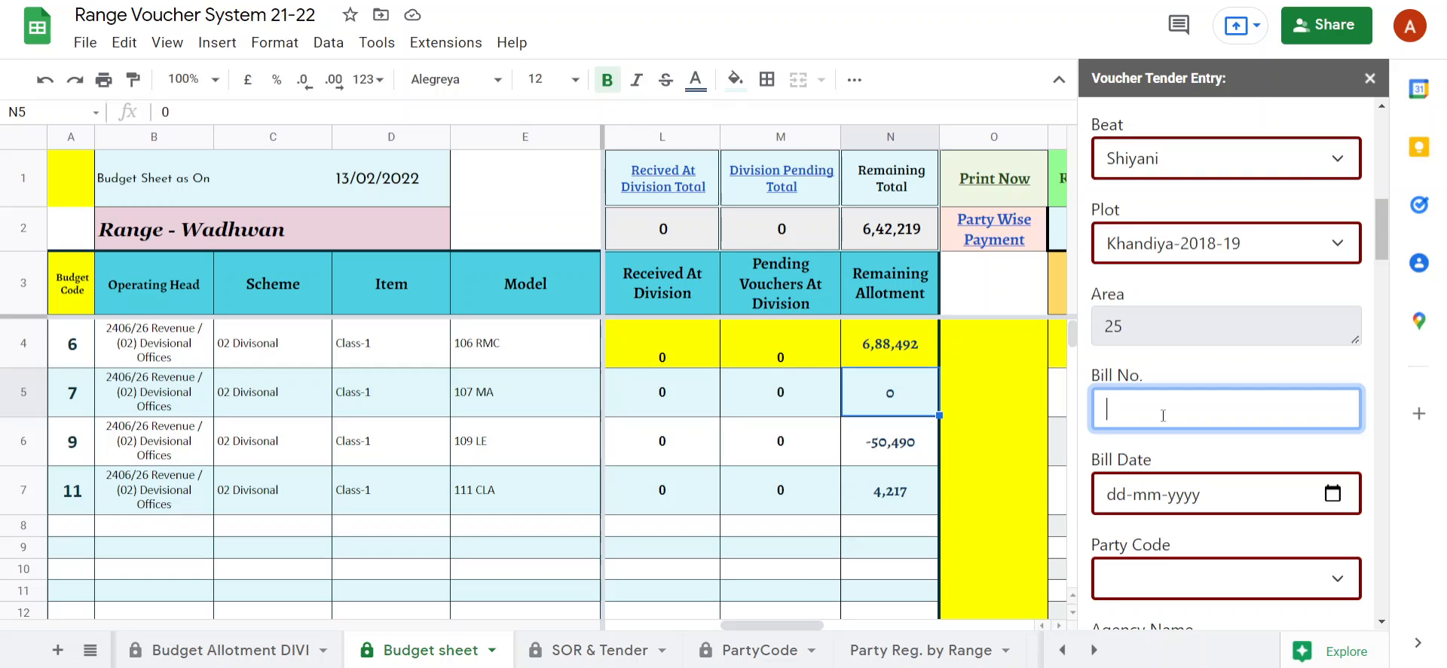
{"action": "type", "text": "121"}
{"action": "left_click", "coordinate": [1200, 456]}
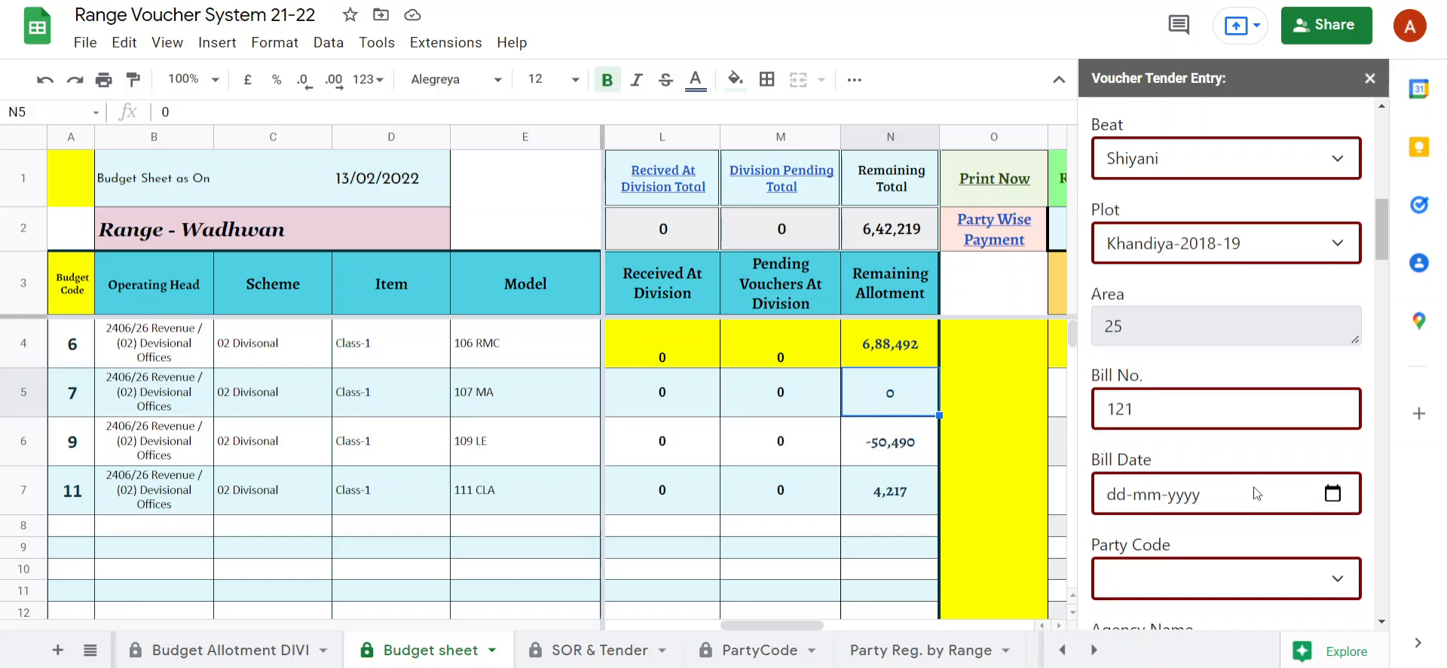
{"action": "scroll", "coordinate": [1254, 489], "scroll_direction": "down", "scroll_amount": 3}
{"action": "left_click", "coordinate": [1332, 307]}
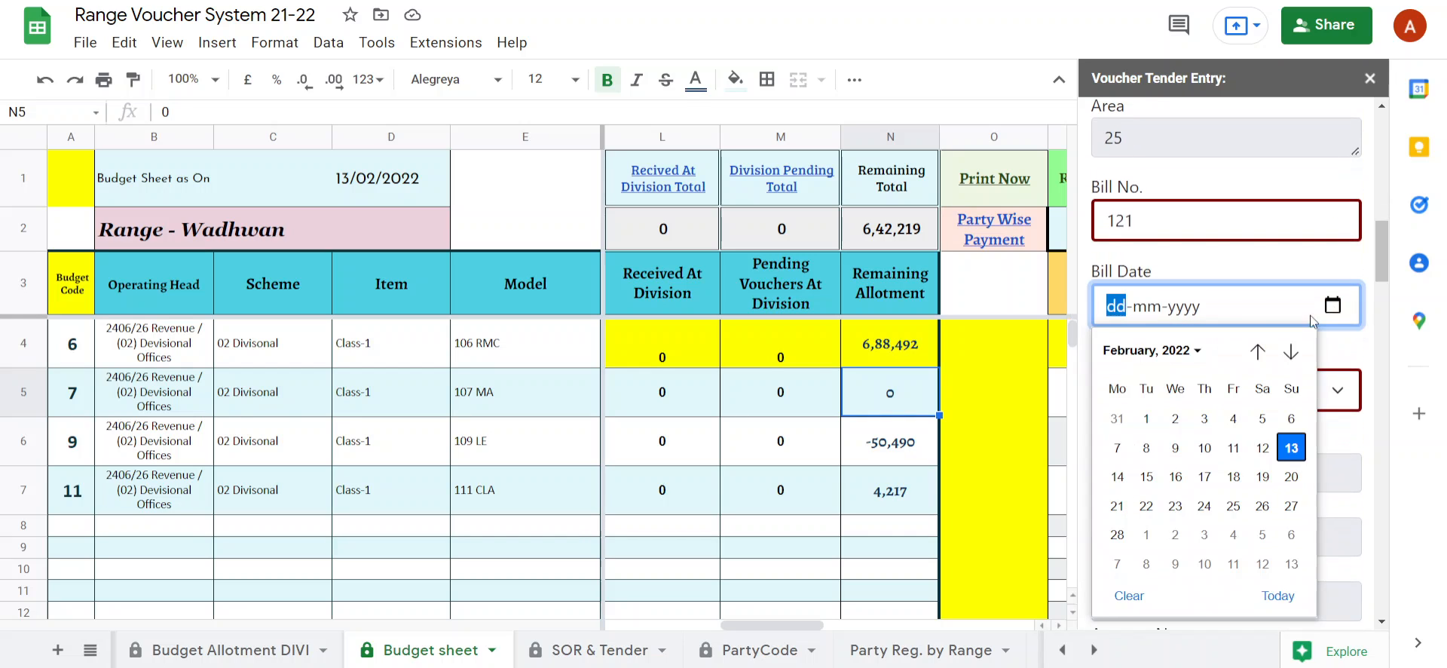
{"action": "left_click", "coordinate": [1286, 454]}
Check the form's Party Code choices against the tender codes, ranges and rounds listed on the PartyCode sheet.
{"action": "left_click", "coordinate": [1172, 398]}
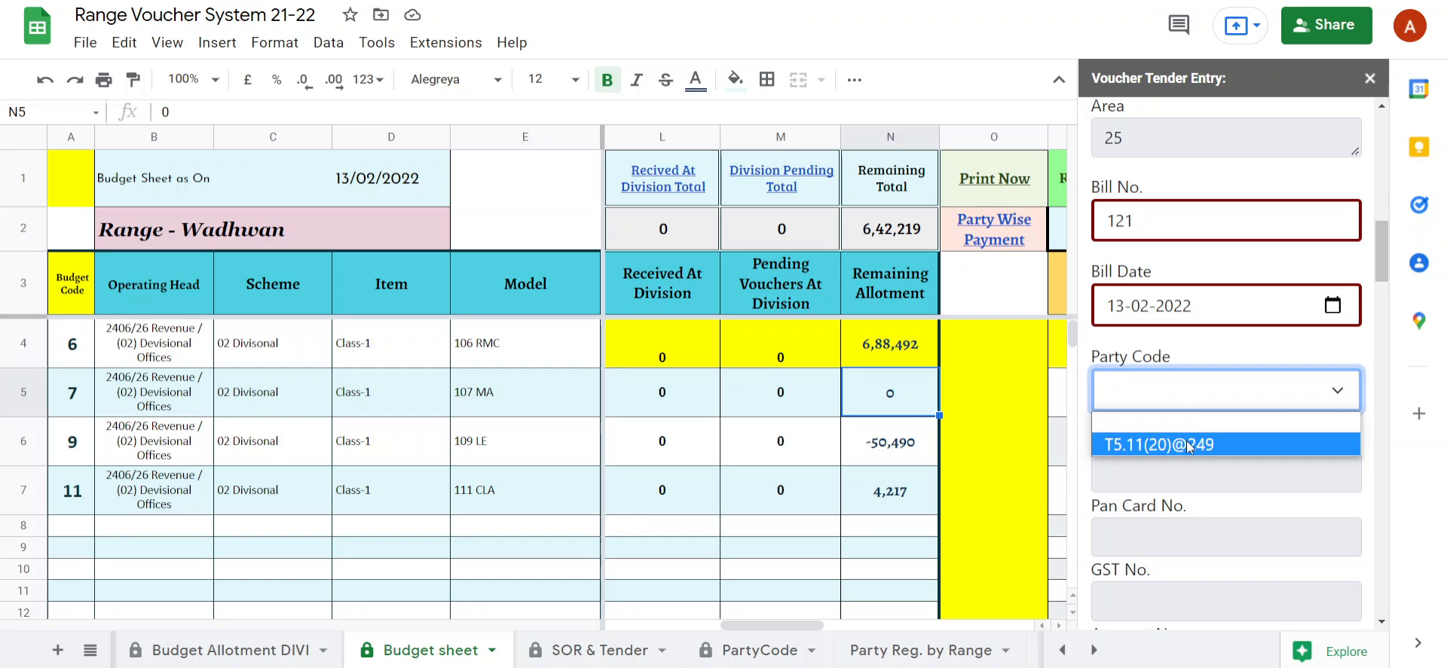
{"action": "left_click", "coordinate": [746, 655]}
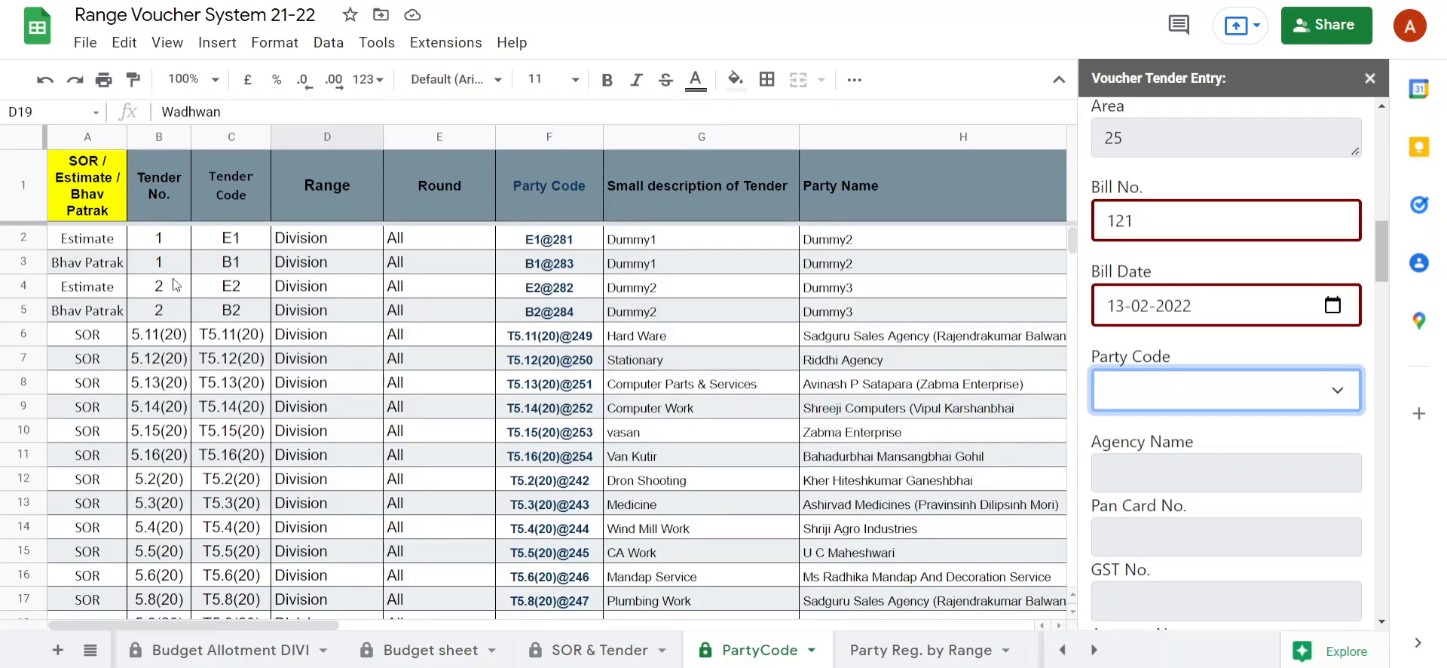
{"action": "left_click", "coordinate": [240, 260]}
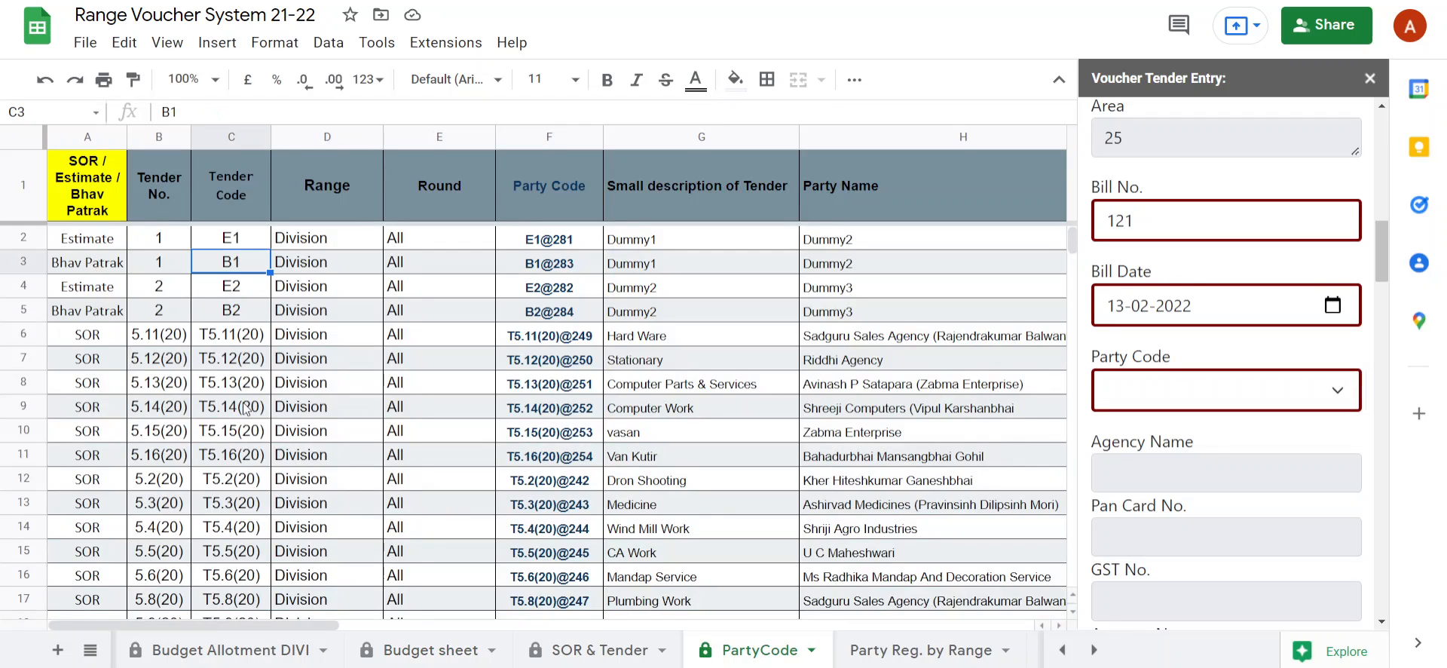
{"action": "left_click", "coordinate": [302, 406]}
{"action": "scroll", "coordinate": [301, 406], "scroll_direction": "down", "scroll_amount": 3}
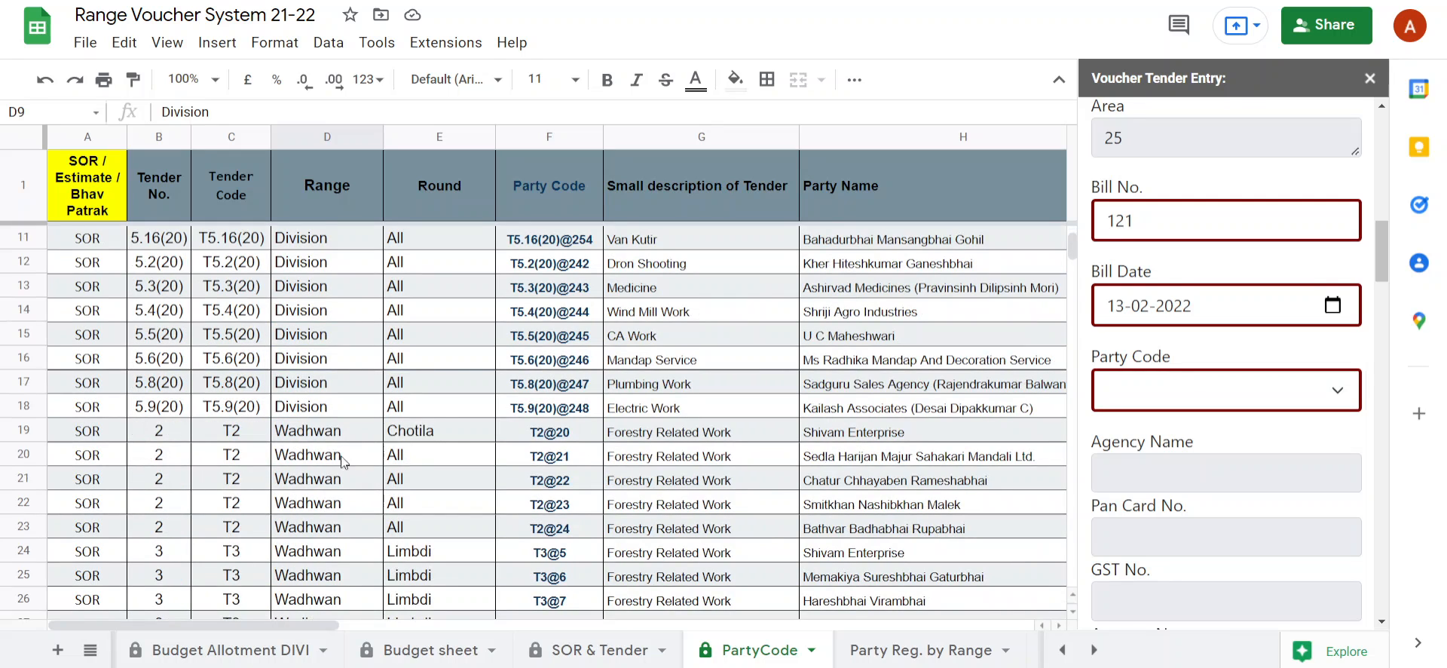
{"action": "scroll", "coordinate": [332, 451], "scroll_direction": "down", "scroll_amount": 3}
{"action": "scroll", "coordinate": [332, 455], "scroll_direction": "down", "scroll_amount": 15}
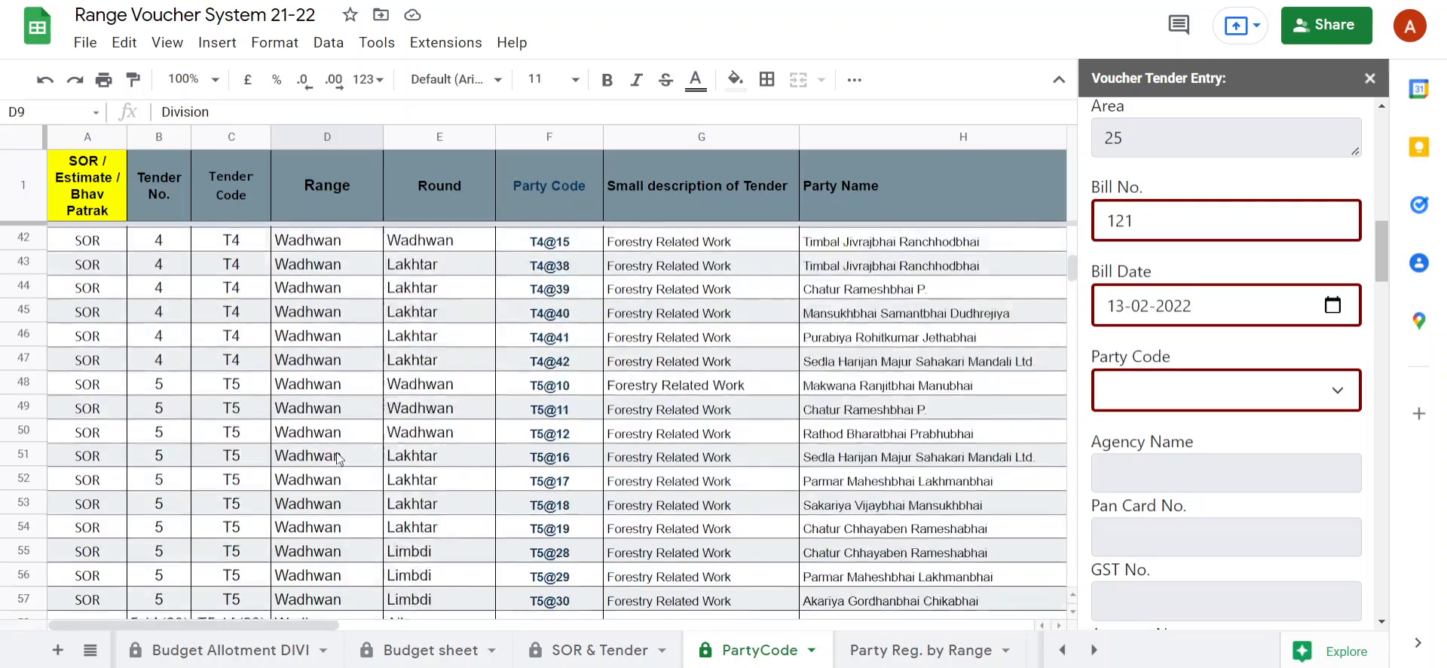
{"action": "scroll", "coordinate": [341, 458], "scroll_direction": "up", "scroll_amount": 20}
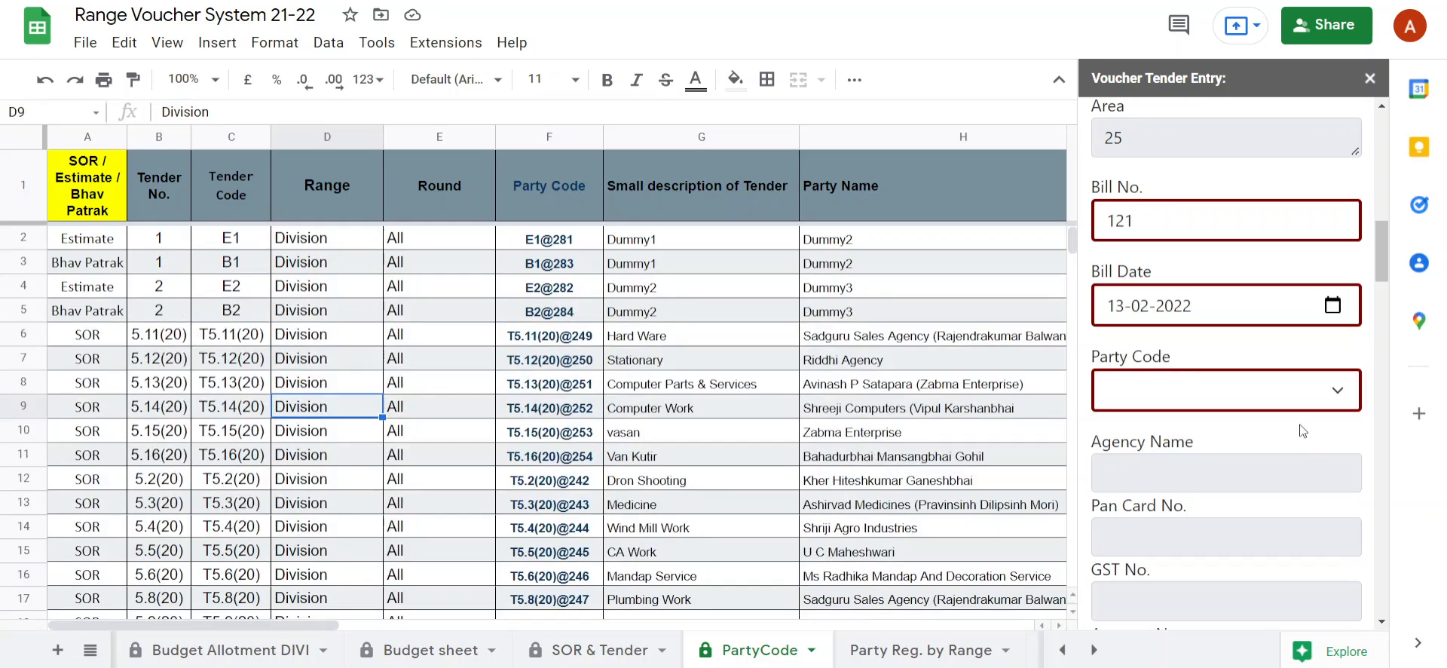
{"action": "left_click", "coordinate": [1284, 406]}
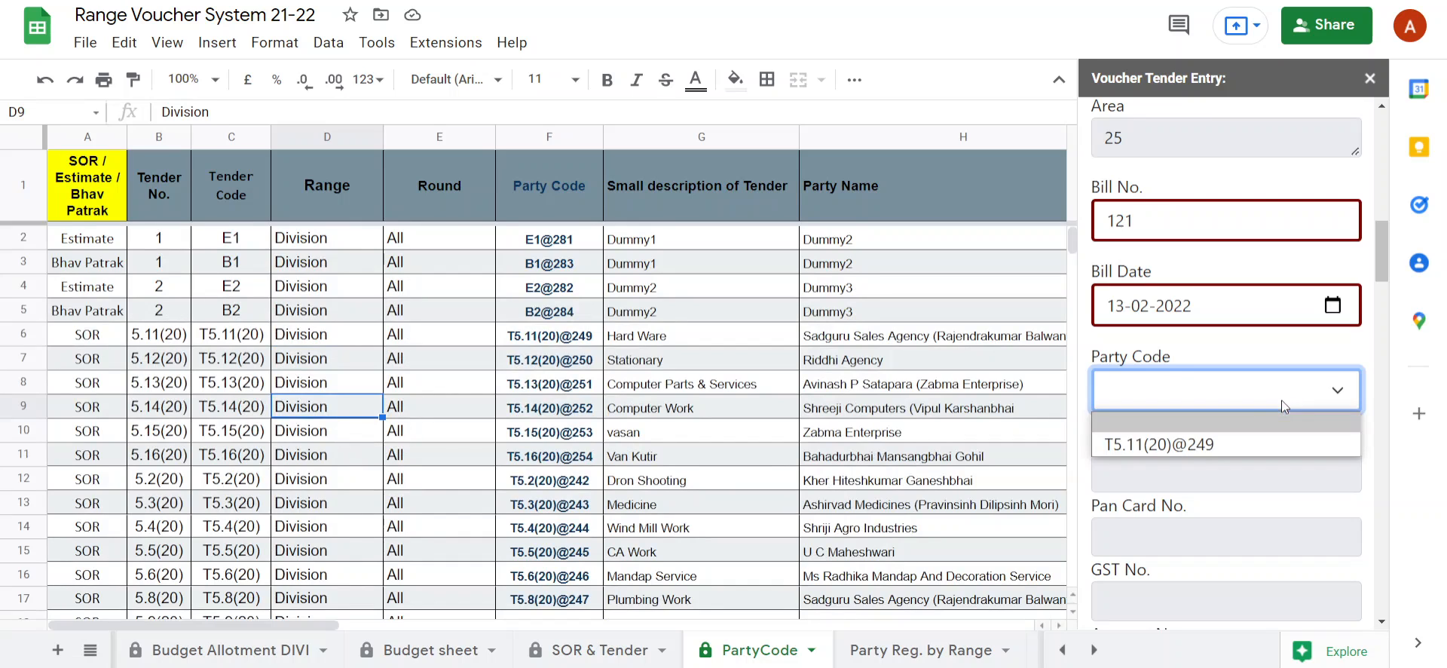
{"action": "left_click", "coordinate": [1230, 443]}
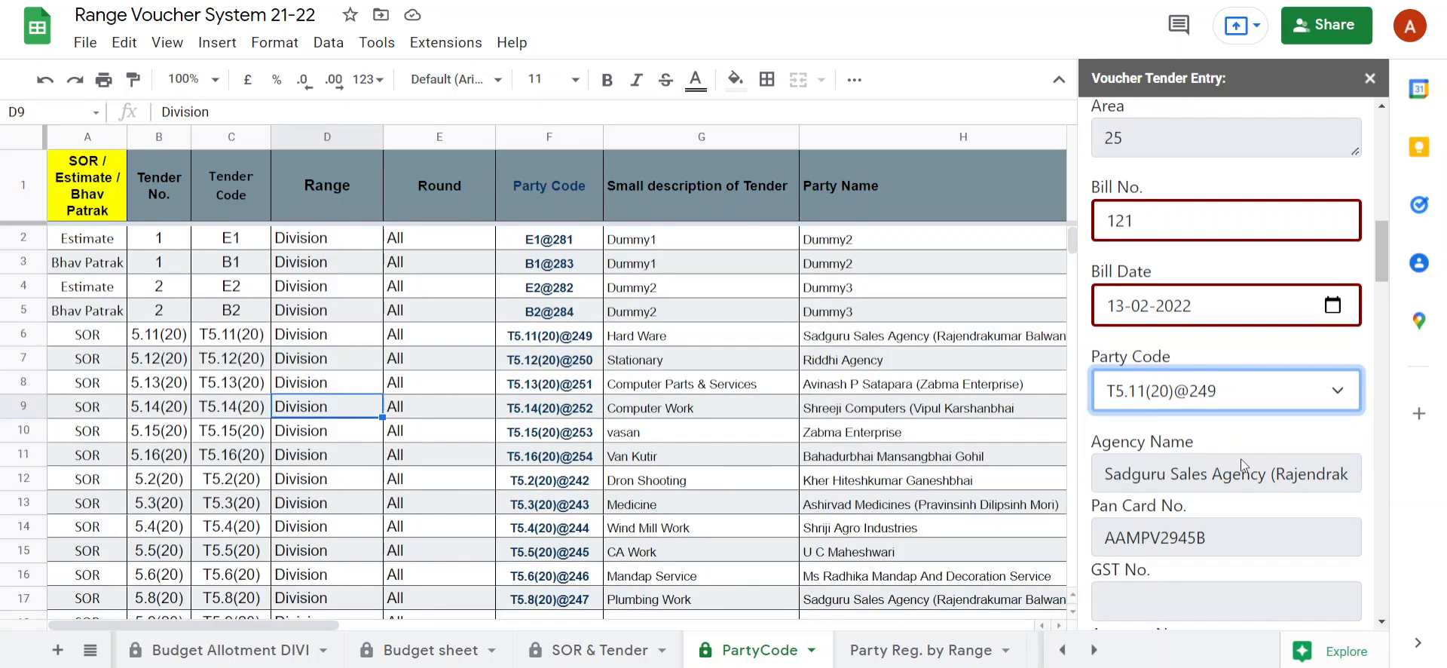
{"action": "scroll", "coordinate": [1240, 458], "scroll_direction": "down", "scroll_amount": 3}
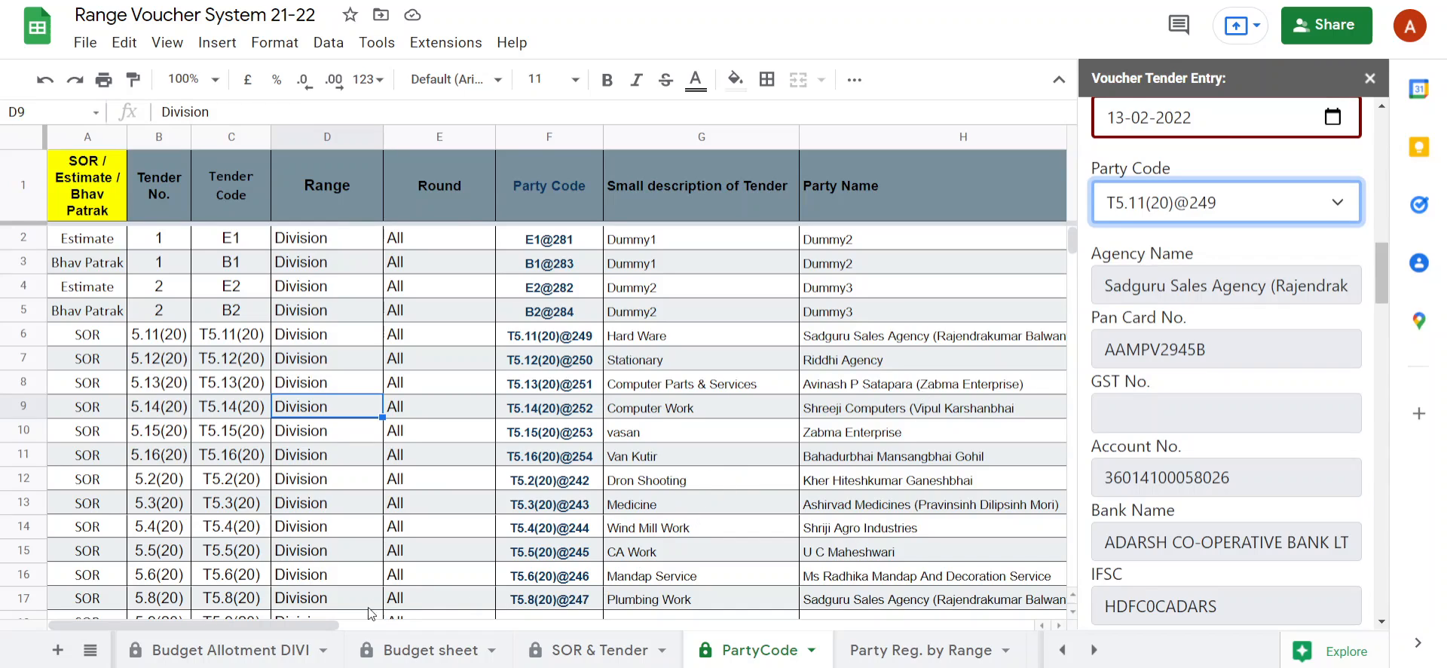
Enter 11 as the Dead Stock Sr. / M.B. No. and 11 as the M.B. Page No.
{"action": "mouse_move", "coordinate": [338, 627]}
{"action": "left_mouse_down"}
{"action": "mouse_move", "coordinate": [527, 621]}
{"action": "mouse_move", "coordinate": [313, 618]}
{"action": "left_mouse_up"}
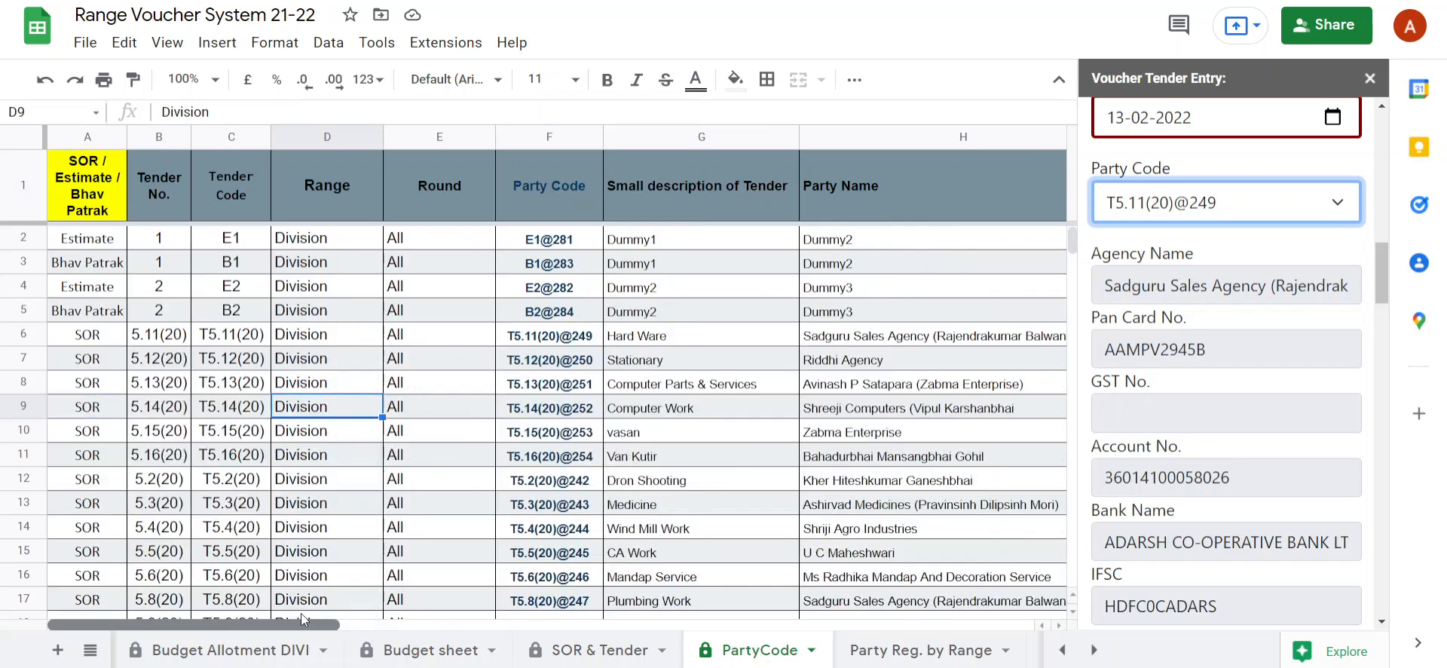
{"action": "scroll", "coordinate": [1213, 478], "scroll_direction": "down", "scroll_amount": 6}
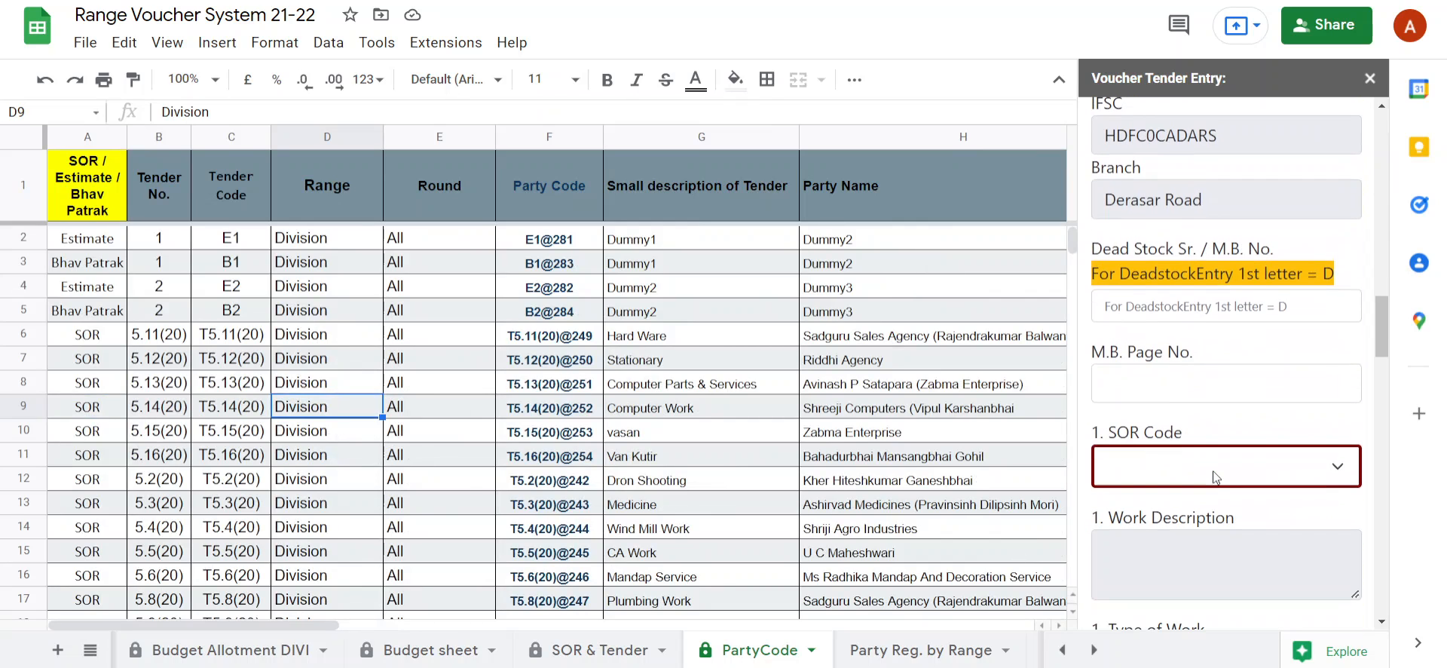
{"action": "left_click", "coordinate": [1207, 306]}
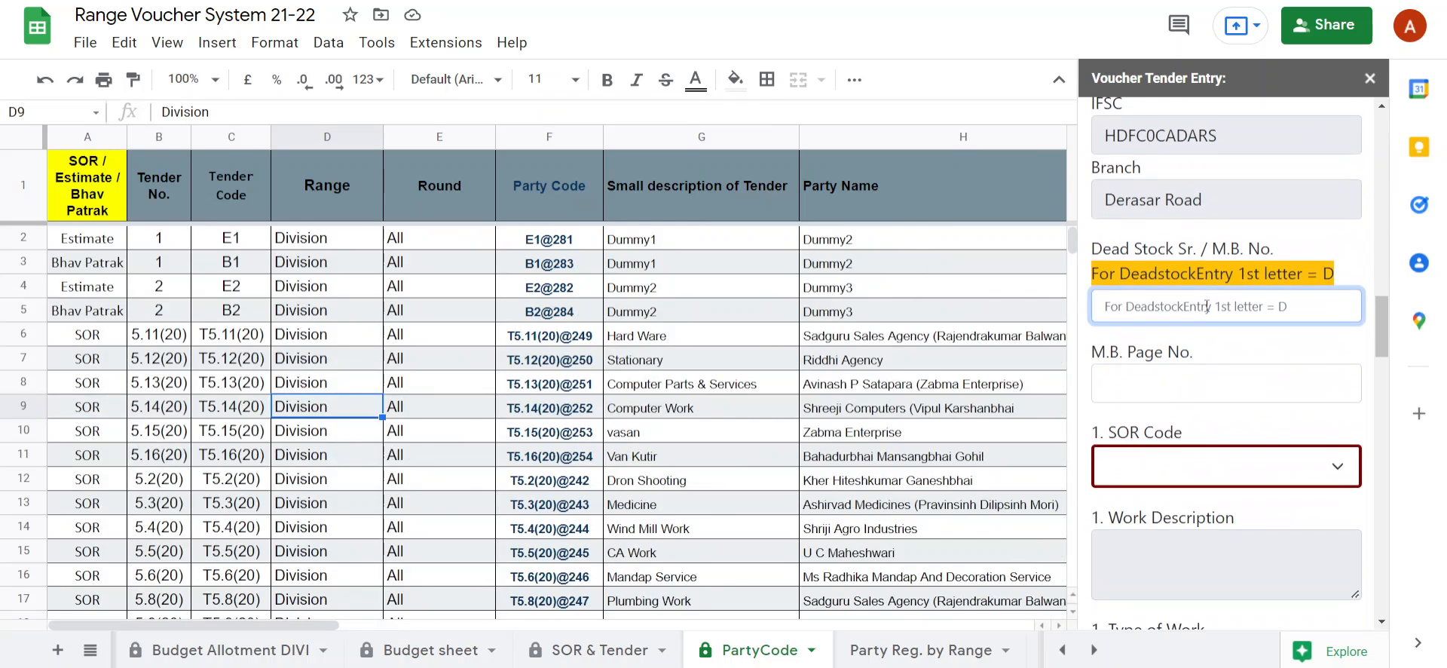
{"action": "type", "text": "1"}
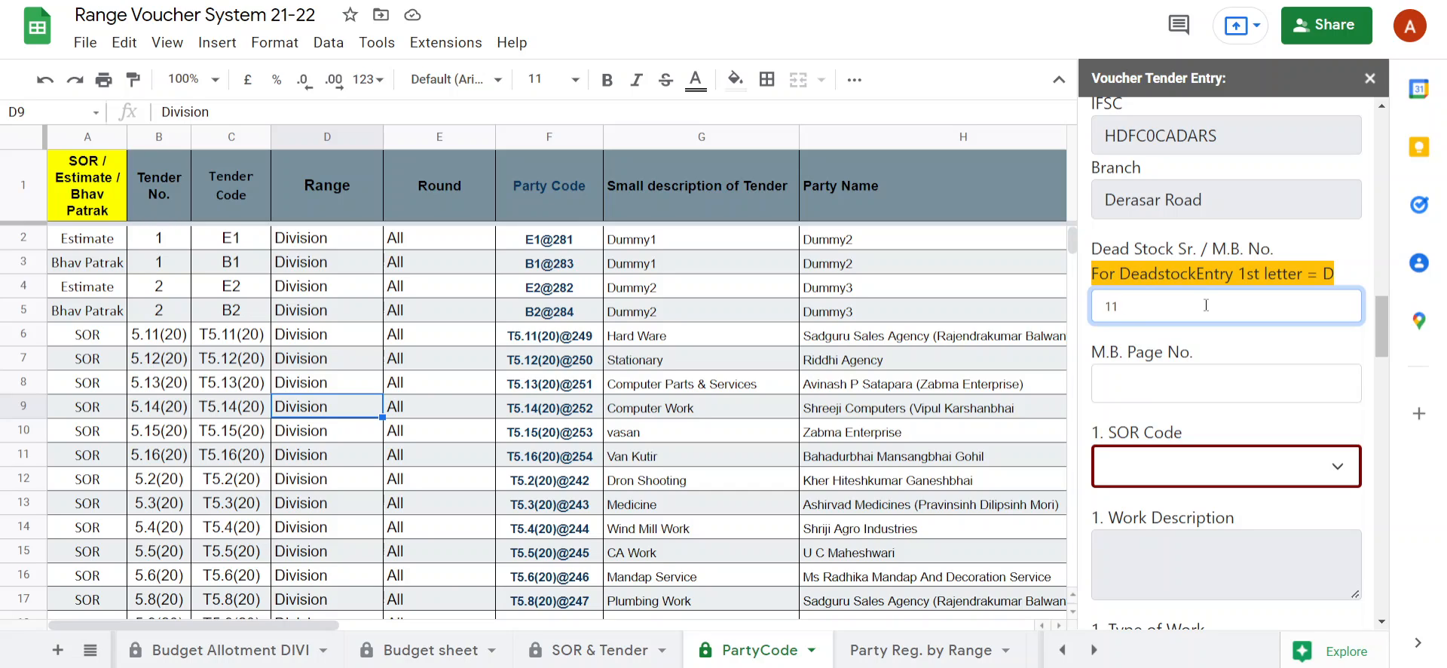
{"action": "type", "text": "1"}
{"action": "left_click", "coordinate": [1197, 382]}
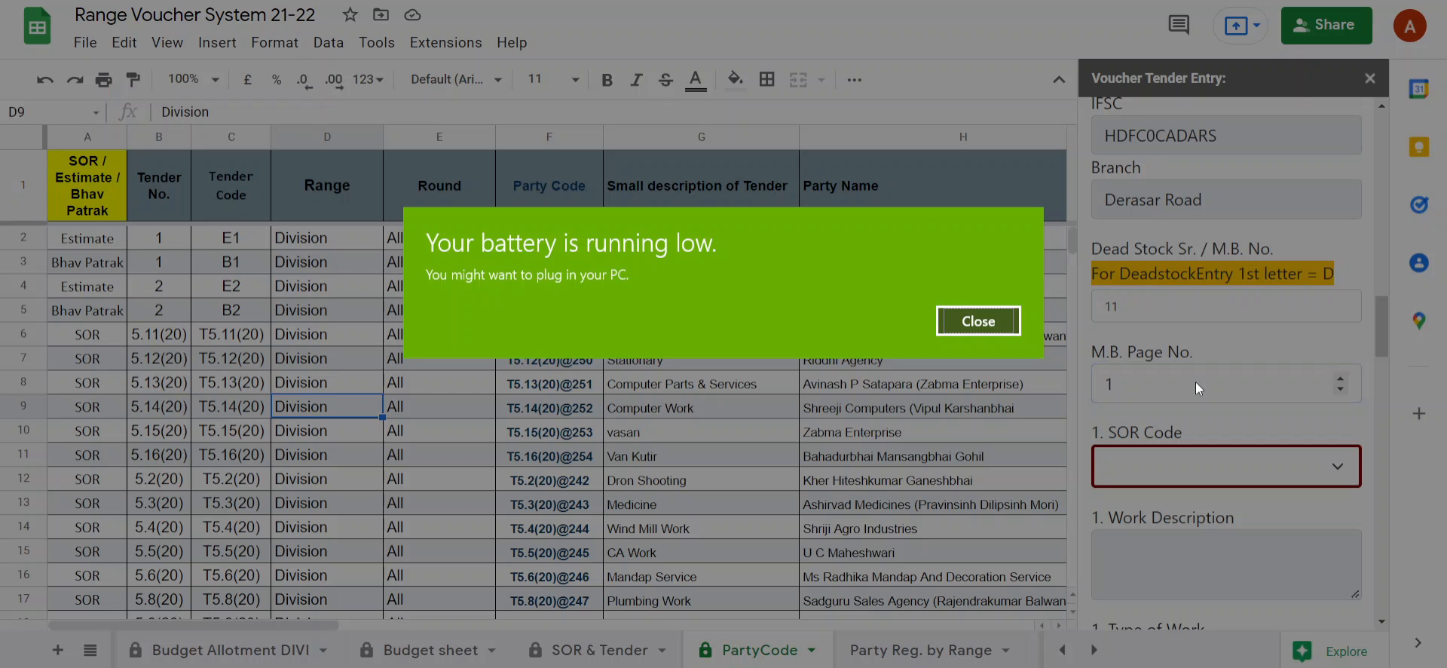
{"action": "left_click", "coordinate": [998, 332]}
{"action": "left_click", "coordinate": [1130, 378]}
Consult the division codes on the SOR & Tender sheet and set the first SOR Code to T5.11(20)343.
{"action": "left_click", "coordinate": [1179, 458]}
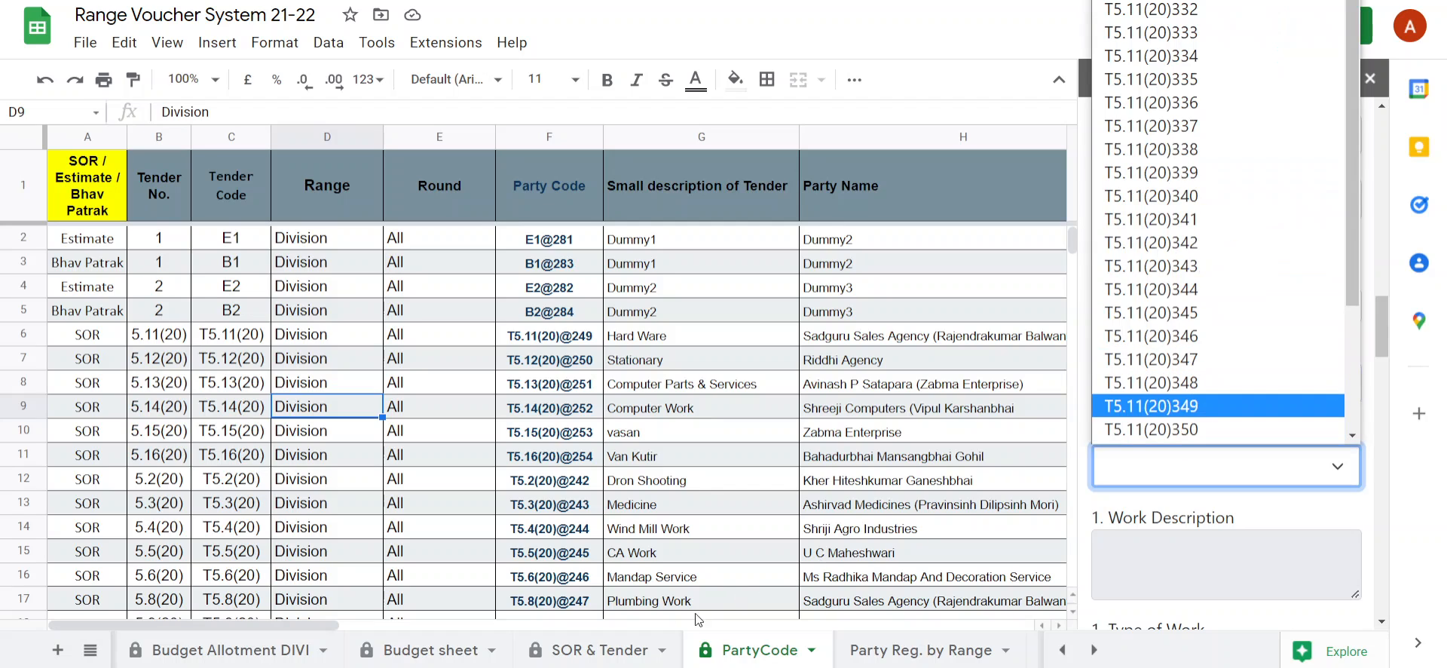
{"action": "left_click", "coordinate": [588, 655]}
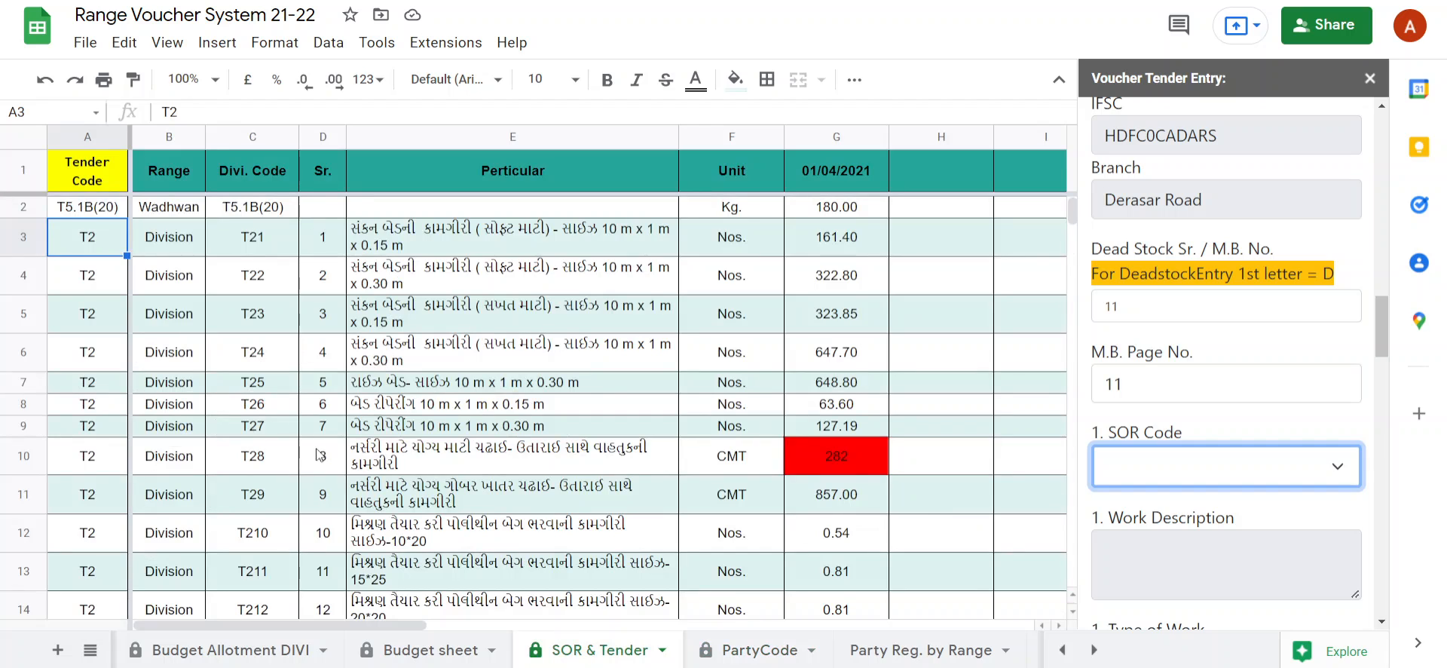
{"action": "left_click", "coordinate": [258, 386]}
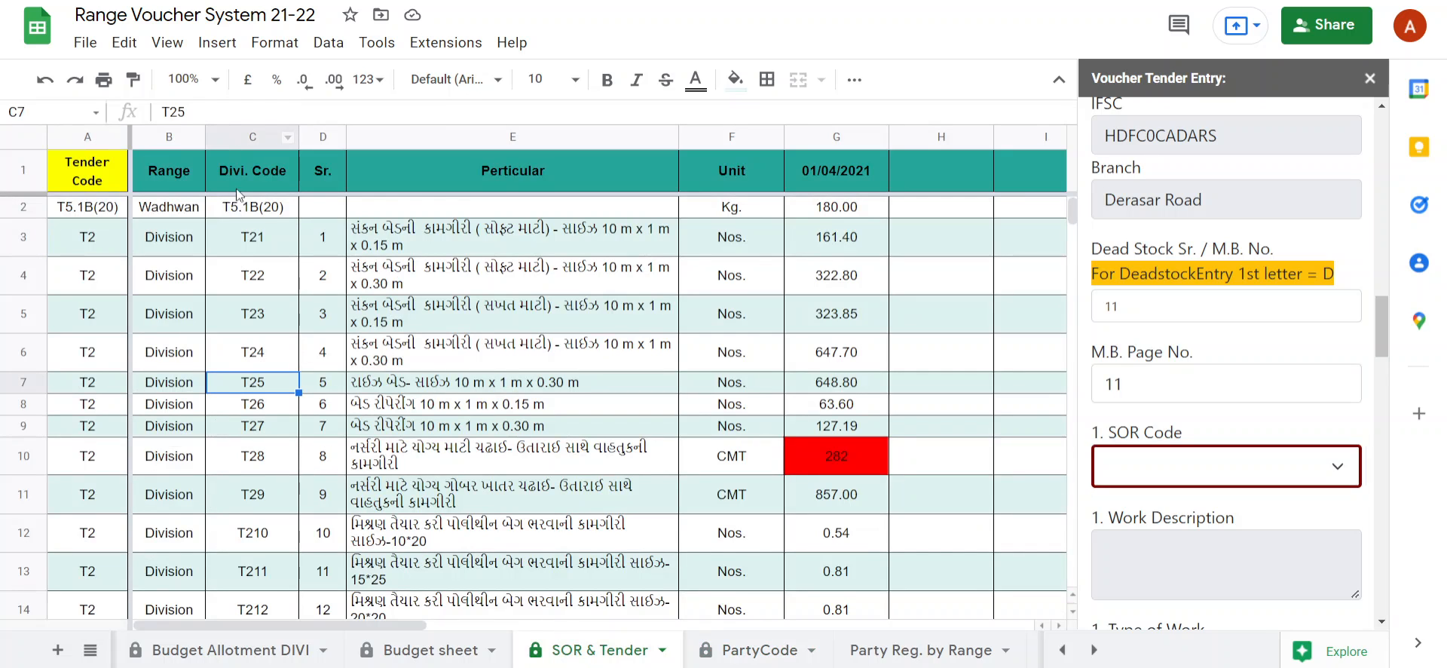
{"action": "scroll", "coordinate": [247, 447], "scroll_direction": "down", "scroll_amount": 5}
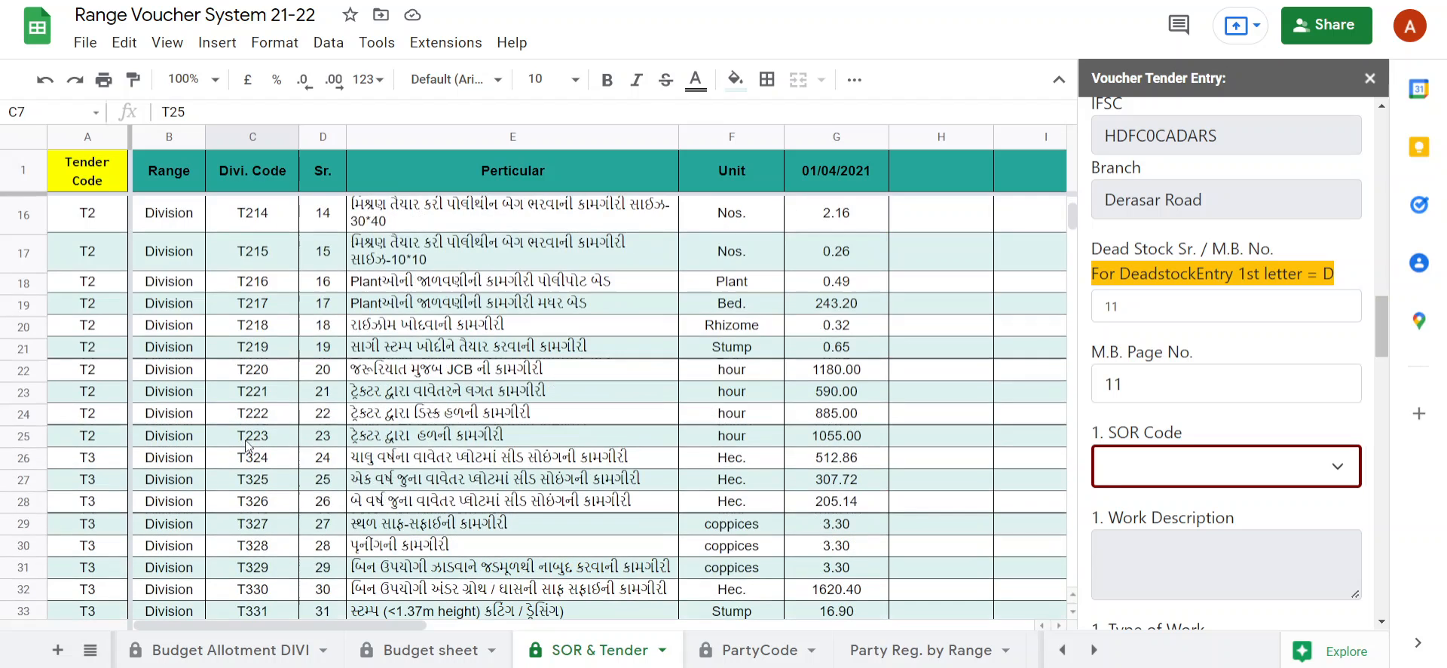
{"action": "left_click", "coordinate": [267, 422]}
{"action": "scroll", "coordinate": [268, 423], "scroll_direction": "down", "scroll_amount": 2}
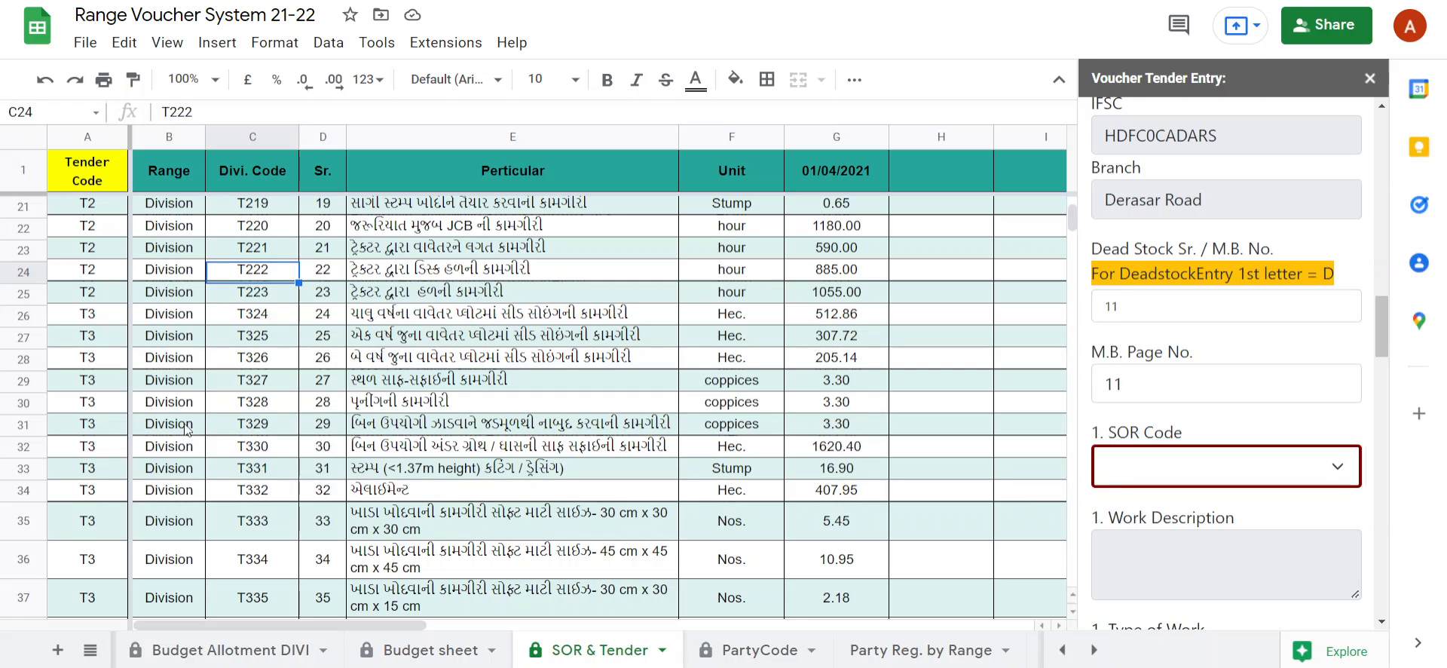
{"action": "left_click", "coordinate": [1188, 475]}
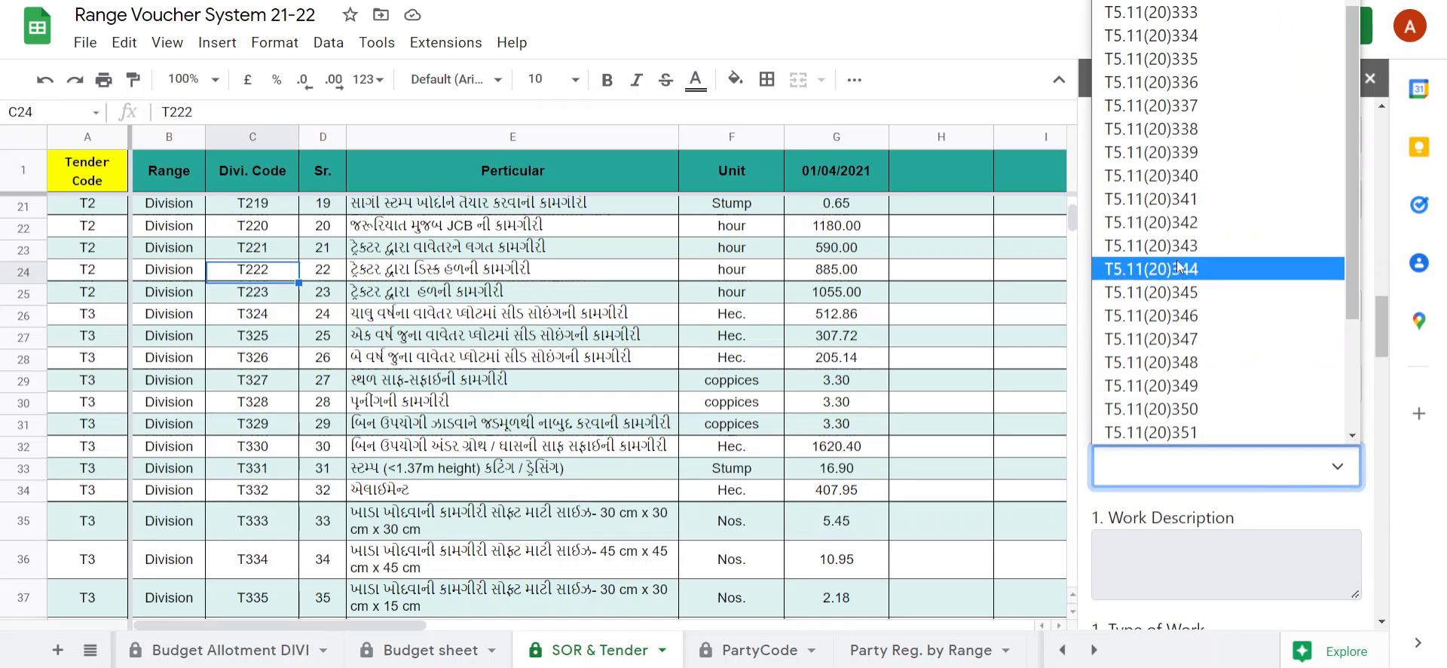
{"action": "left_click", "coordinate": [1182, 250]}
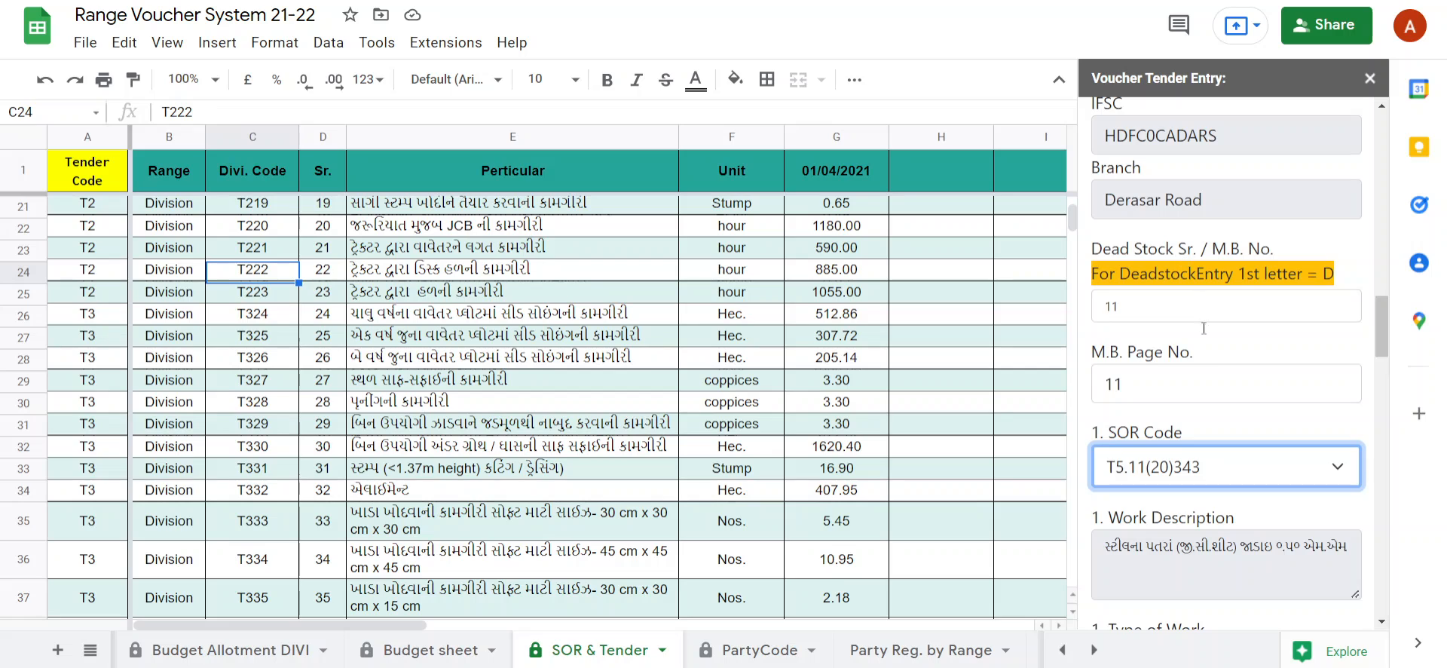
{"action": "scroll", "coordinate": [1161, 296], "scroll_direction": "down", "scroll_amount": 4}
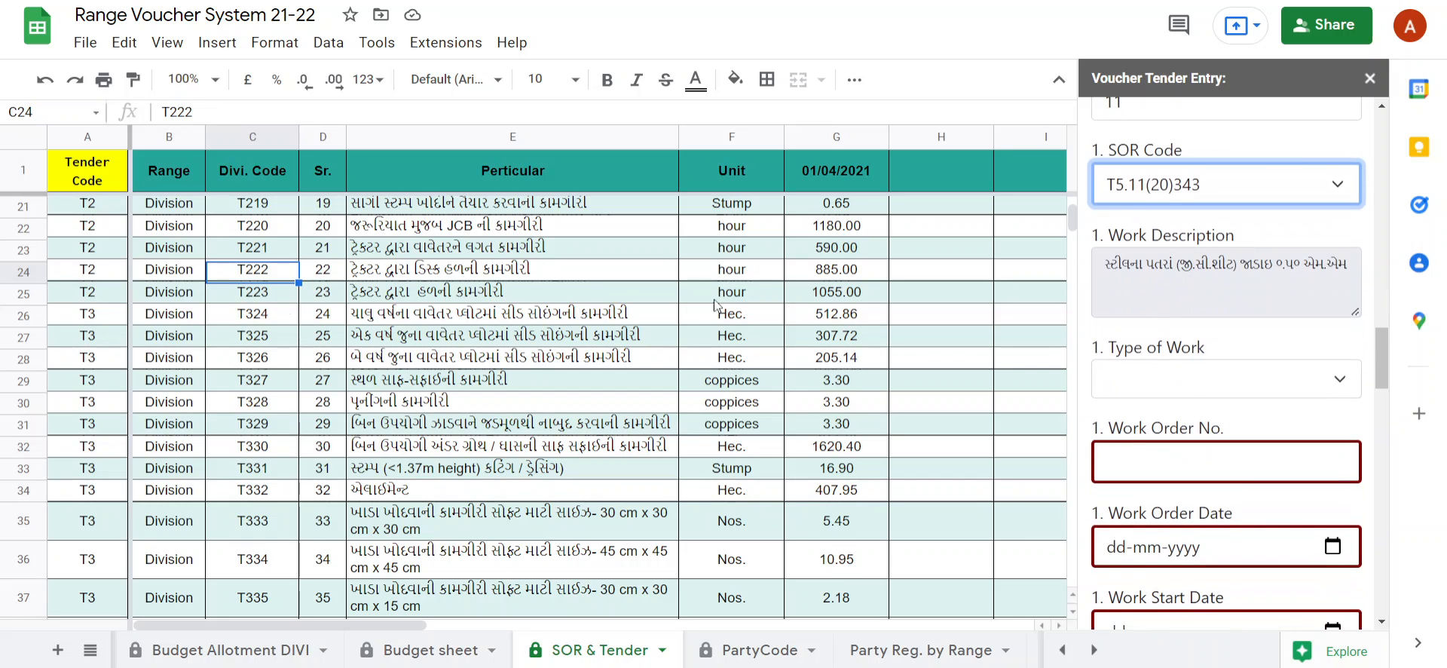
{"action": "left_click", "coordinate": [439, 235]}
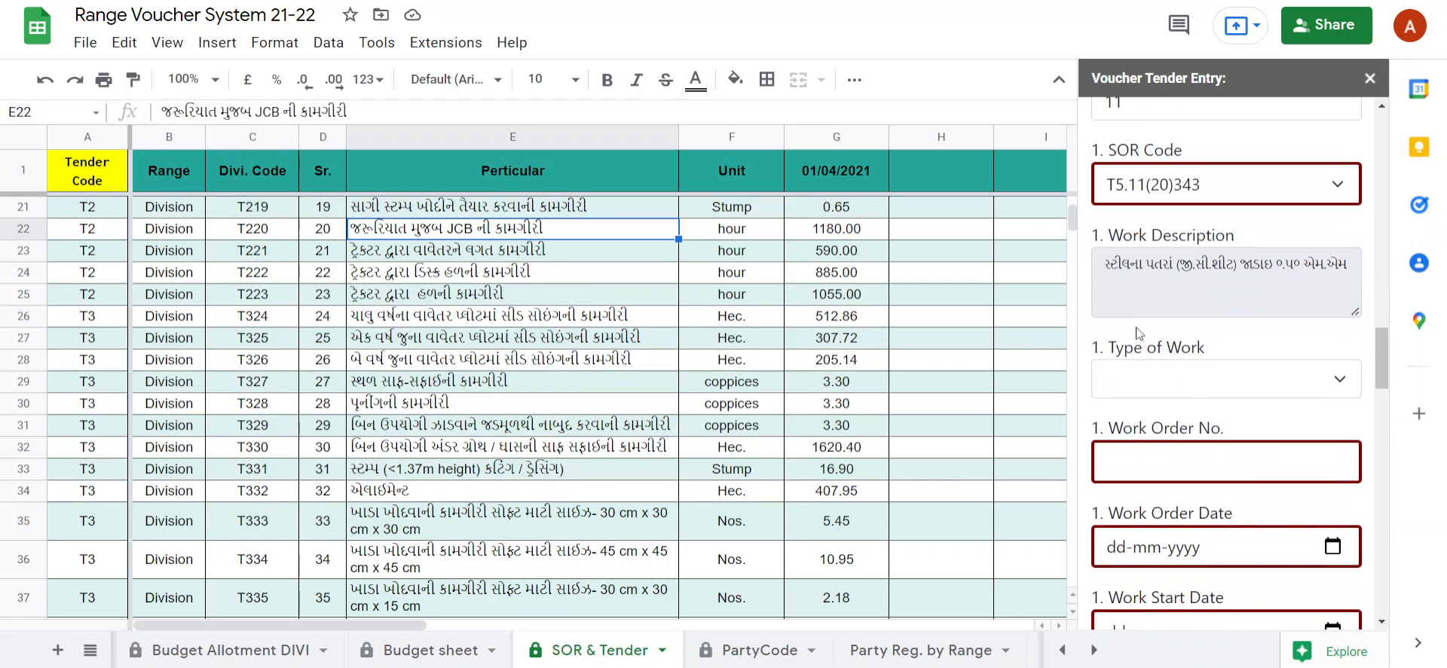
Set the first item's Type of Work to Pit Digging and fill in its Work Order No.
{"action": "scroll", "coordinate": [1206, 351], "scroll_direction": "down", "scroll_amount": 2}
{"action": "left_click", "coordinate": [1179, 287]}
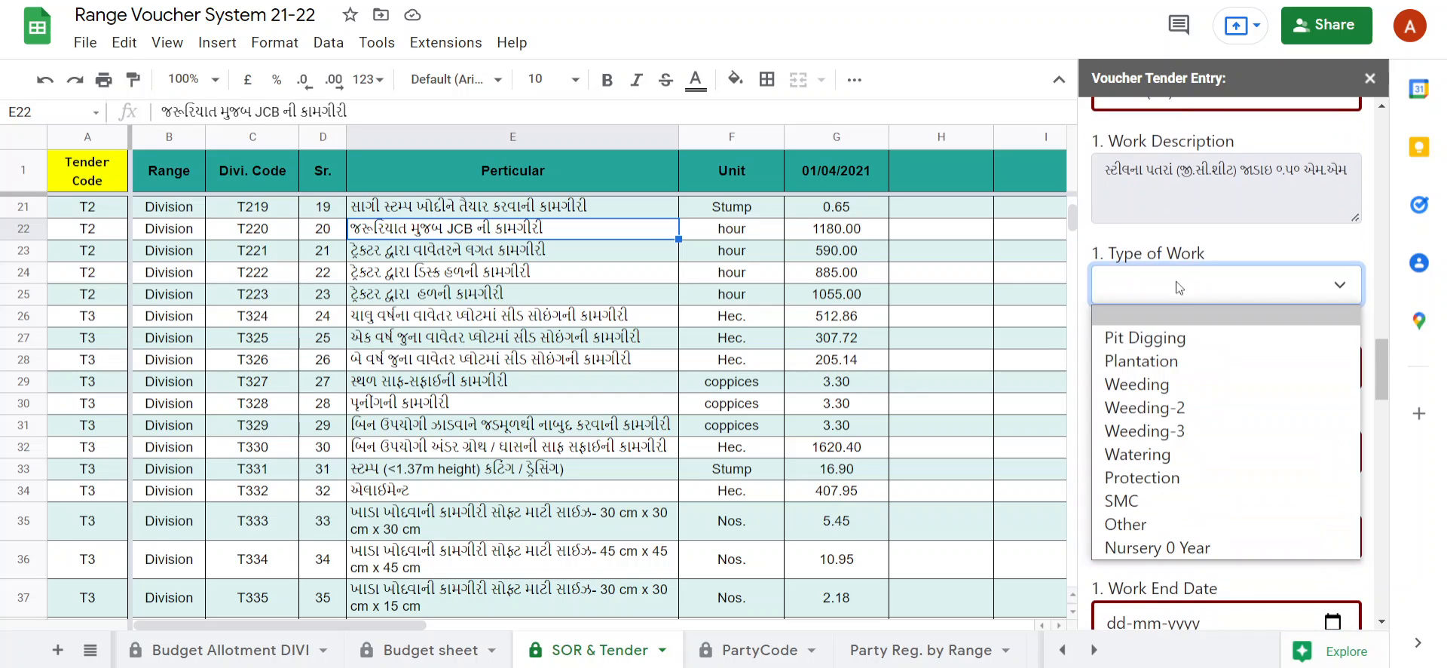
{"action": "left_click", "coordinate": [1168, 340]}
{"action": "left_click", "coordinate": [1176, 359]}
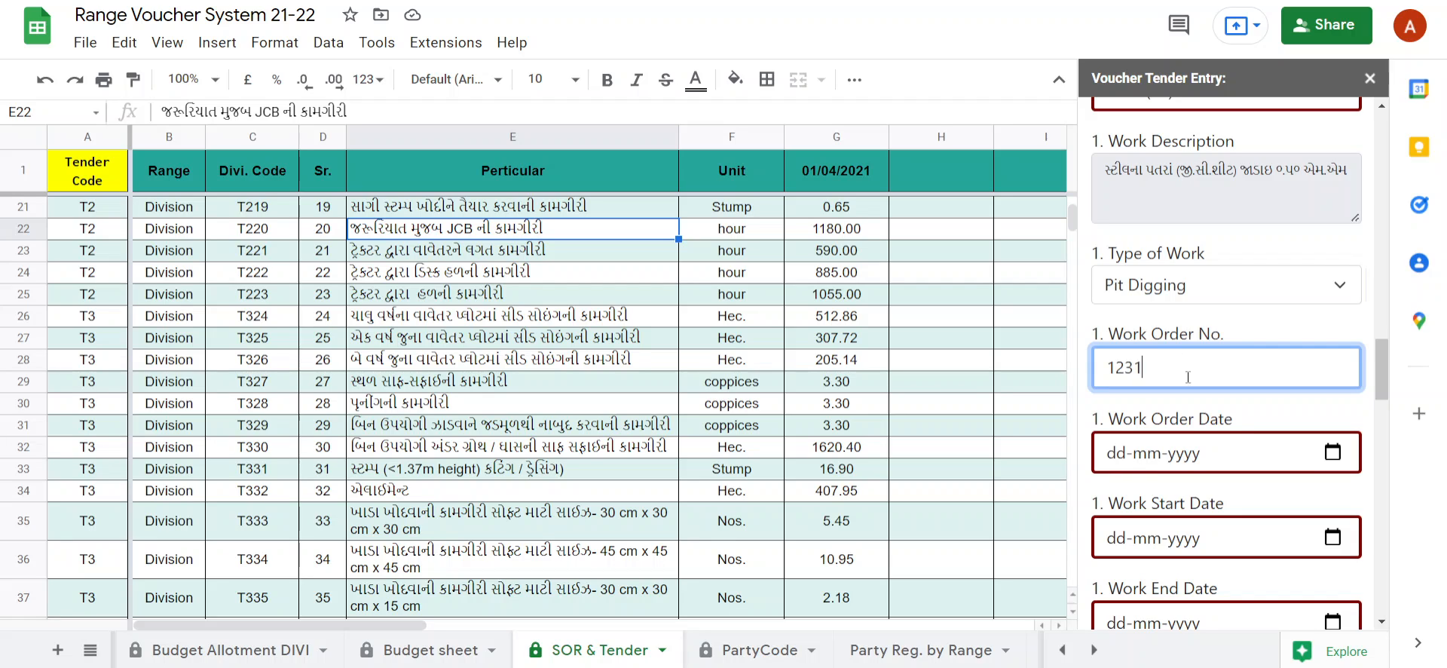
{"action": "left_click", "coordinate": [1244, 419]}
Set the Work Order Date and Work Start Date to 13-02-2022 and the Work End Date to 15-02-2022.
{"action": "scroll", "coordinate": [1243, 418], "scroll_direction": "down", "scroll_amount": 1}
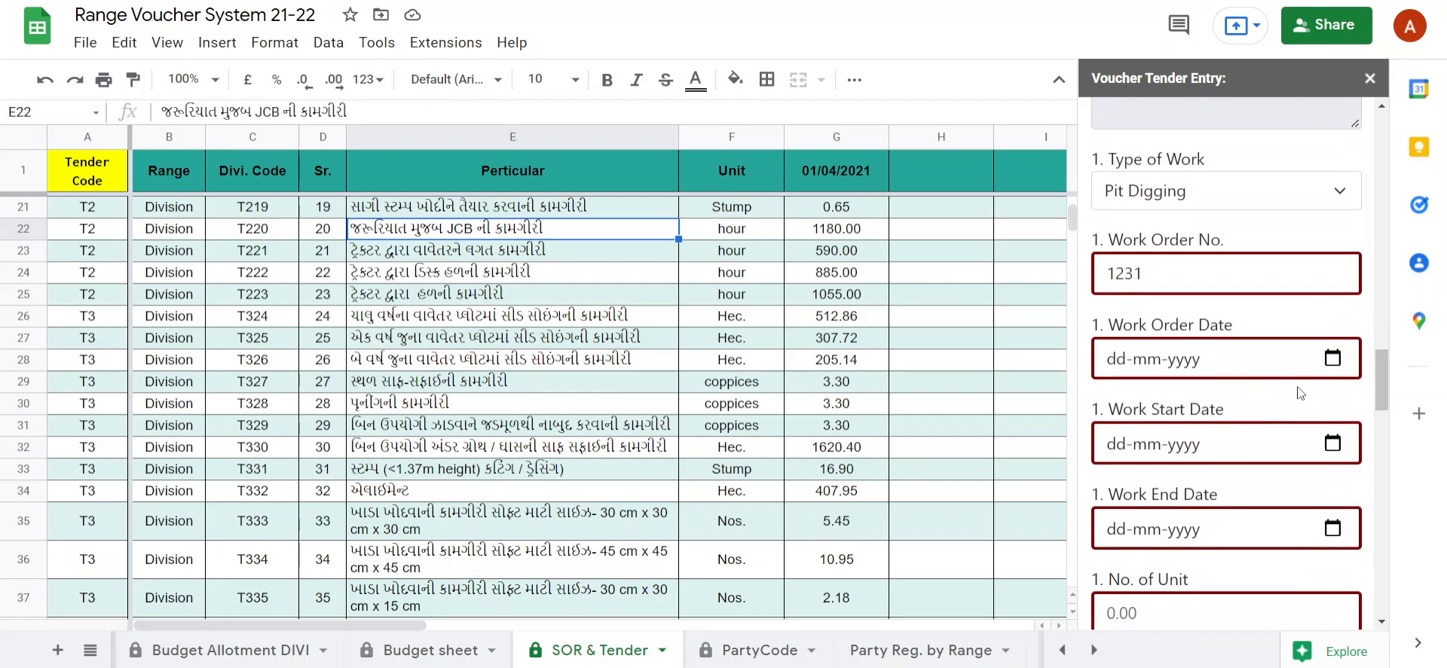
{"action": "left_click", "coordinate": [1332, 365]}
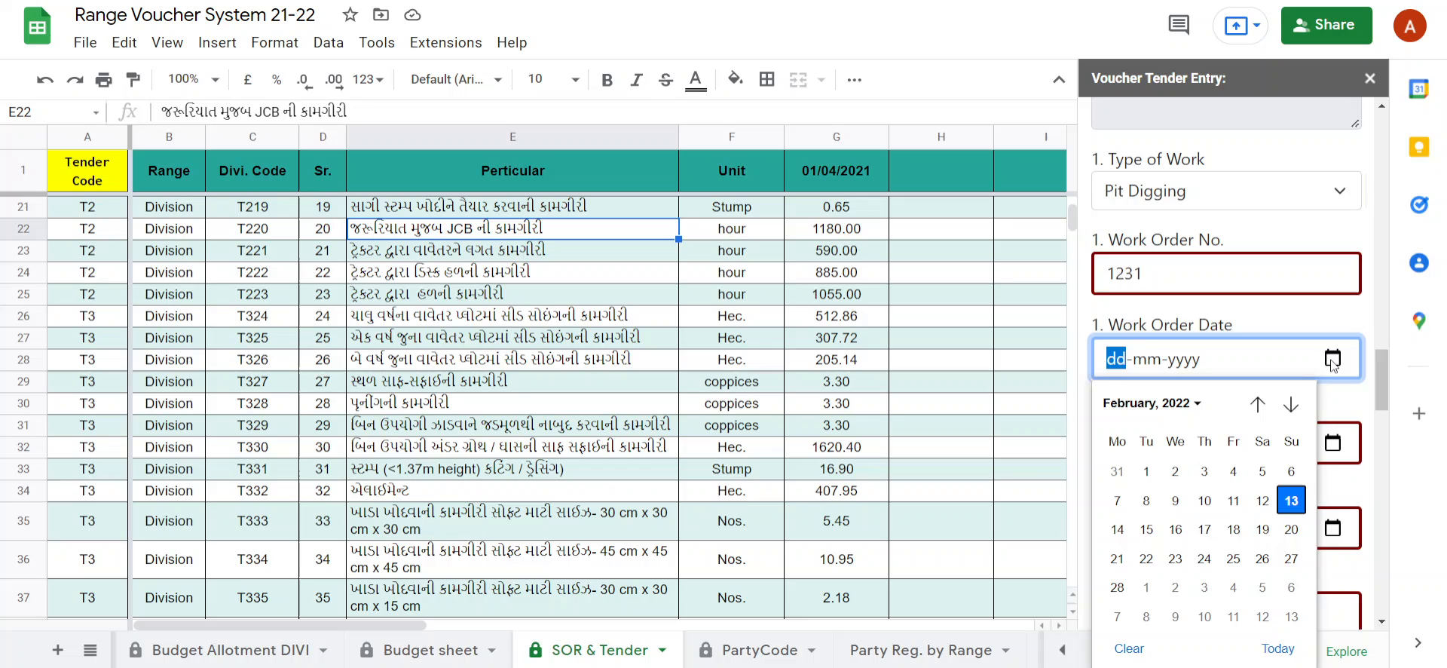
{"action": "left_click", "coordinate": [1299, 507]}
{"action": "left_click", "coordinate": [1332, 444]}
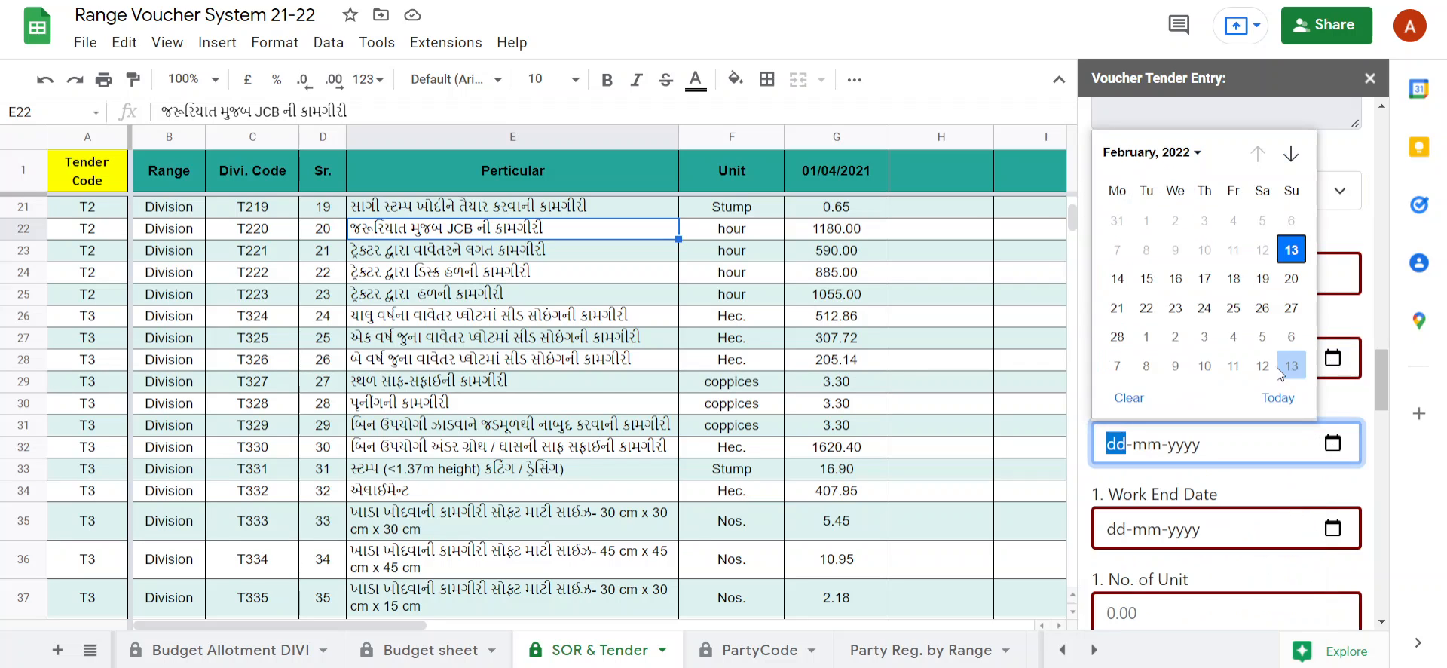
{"action": "left_click", "coordinate": [1292, 251]}
{"action": "left_click", "coordinate": [1332, 529]}
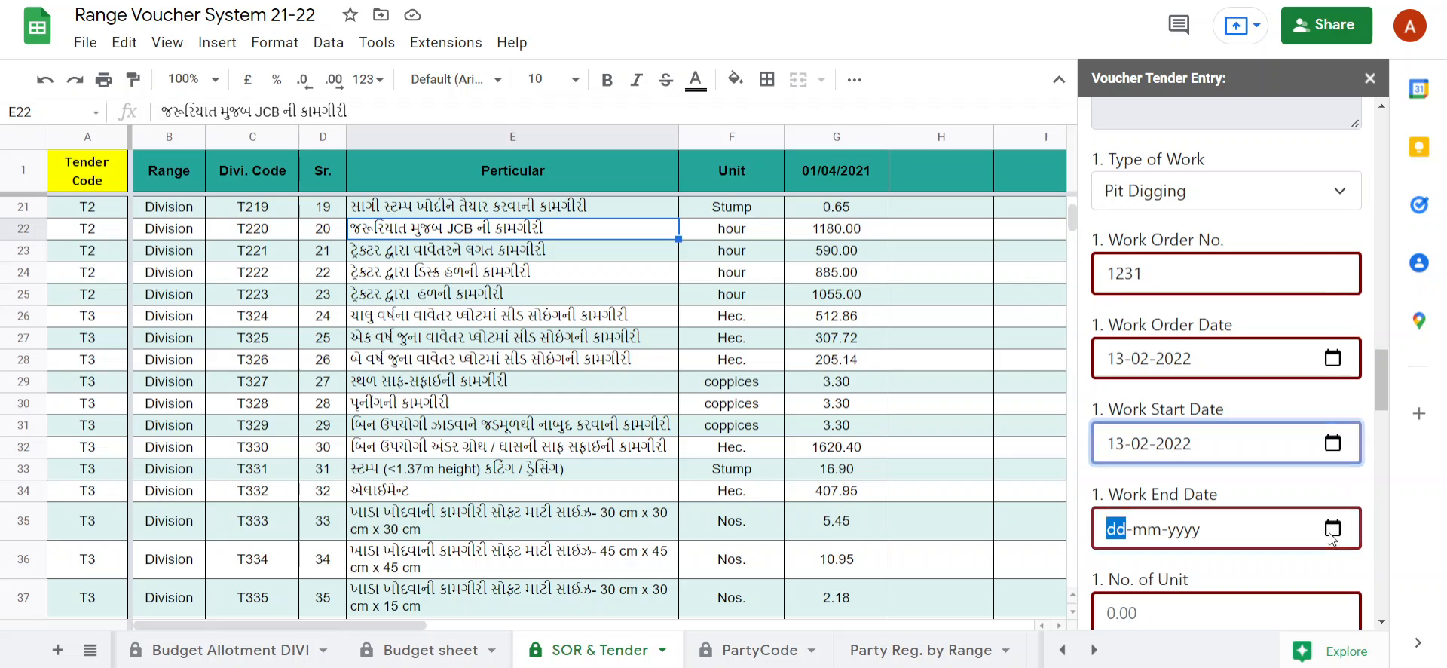
{"action": "left_click", "coordinate": [1146, 364]}
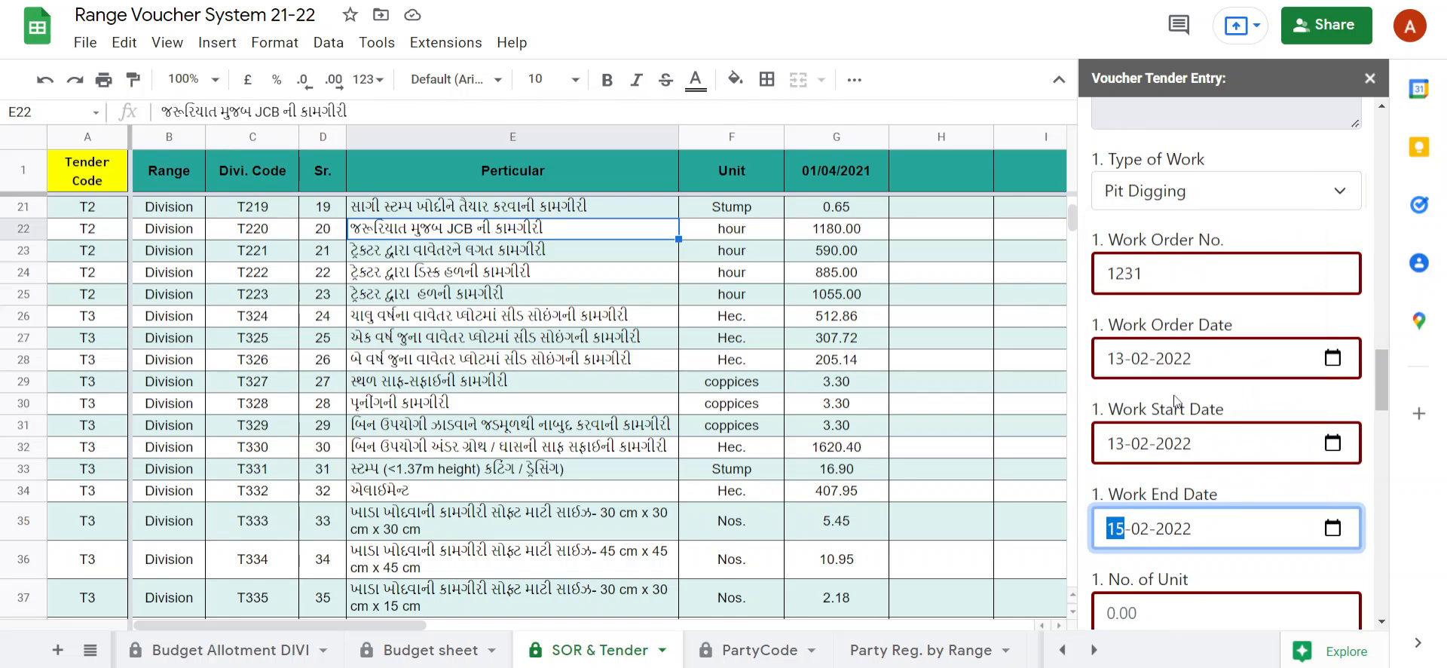
Review the unit and SOR rate filled in for the first item against its selected SOR code.
{"action": "scroll", "coordinate": [1247, 509], "scroll_direction": "down", "scroll_amount": 1}
{"action": "scroll", "coordinate": [1247, 510], "scroll_direction": "down", "scroll_amount": 1}
{"action": "left_click", "coordinate": [1190, 426]}
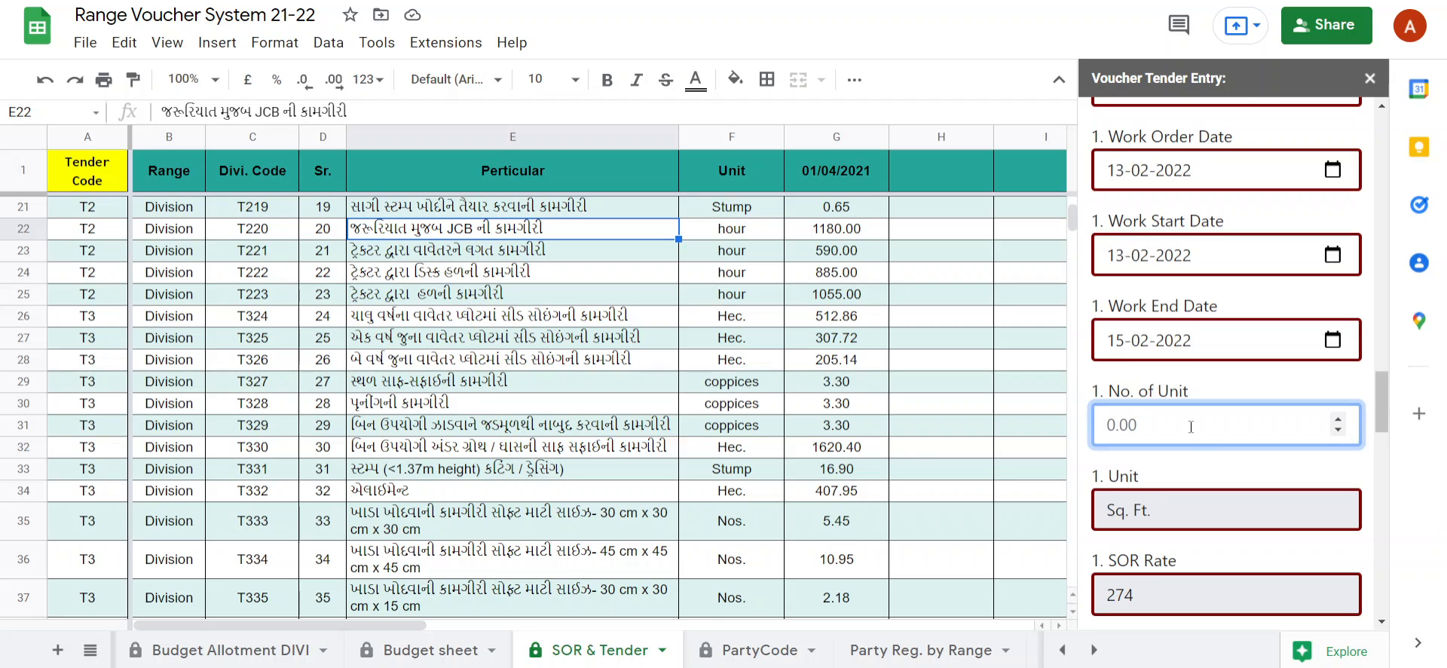
{"action": "scroll", "coordinate": [1210, 490], "scroll_direction": "down", "scroll_amount": 2}
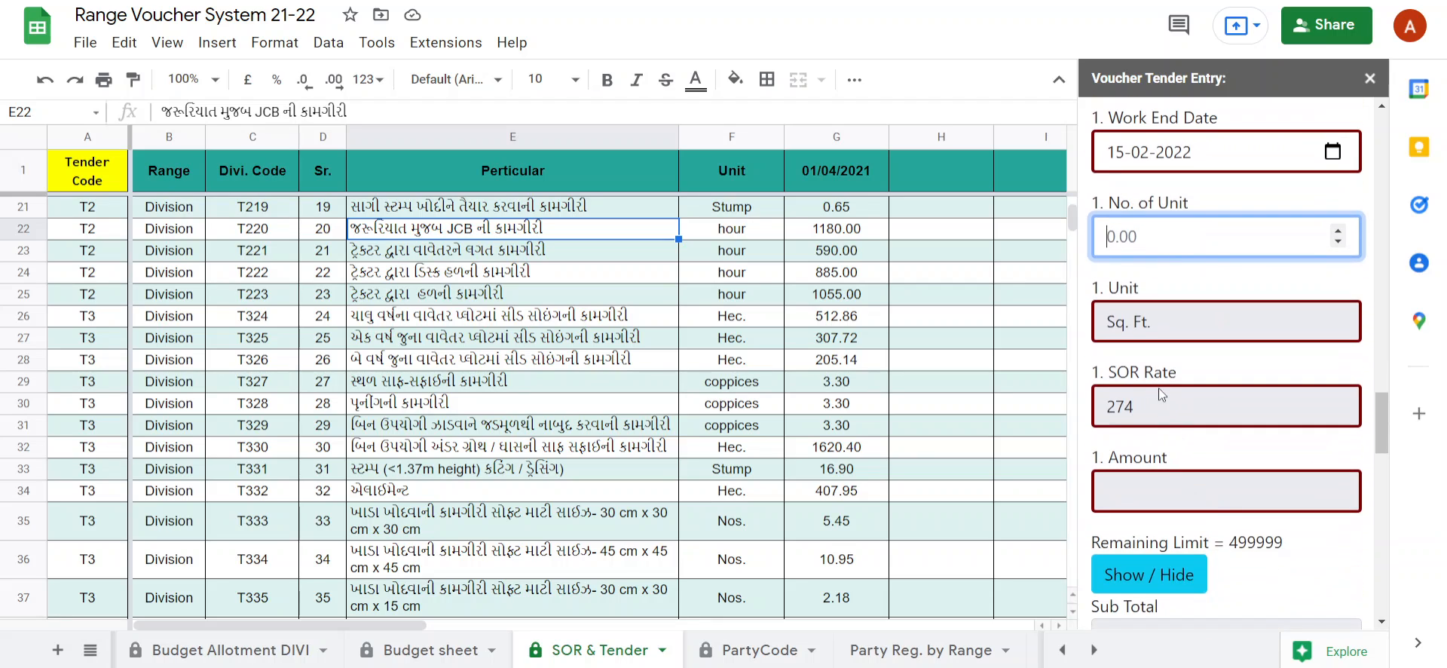
{"action": "left_click", "coordinate": [823, 320]}
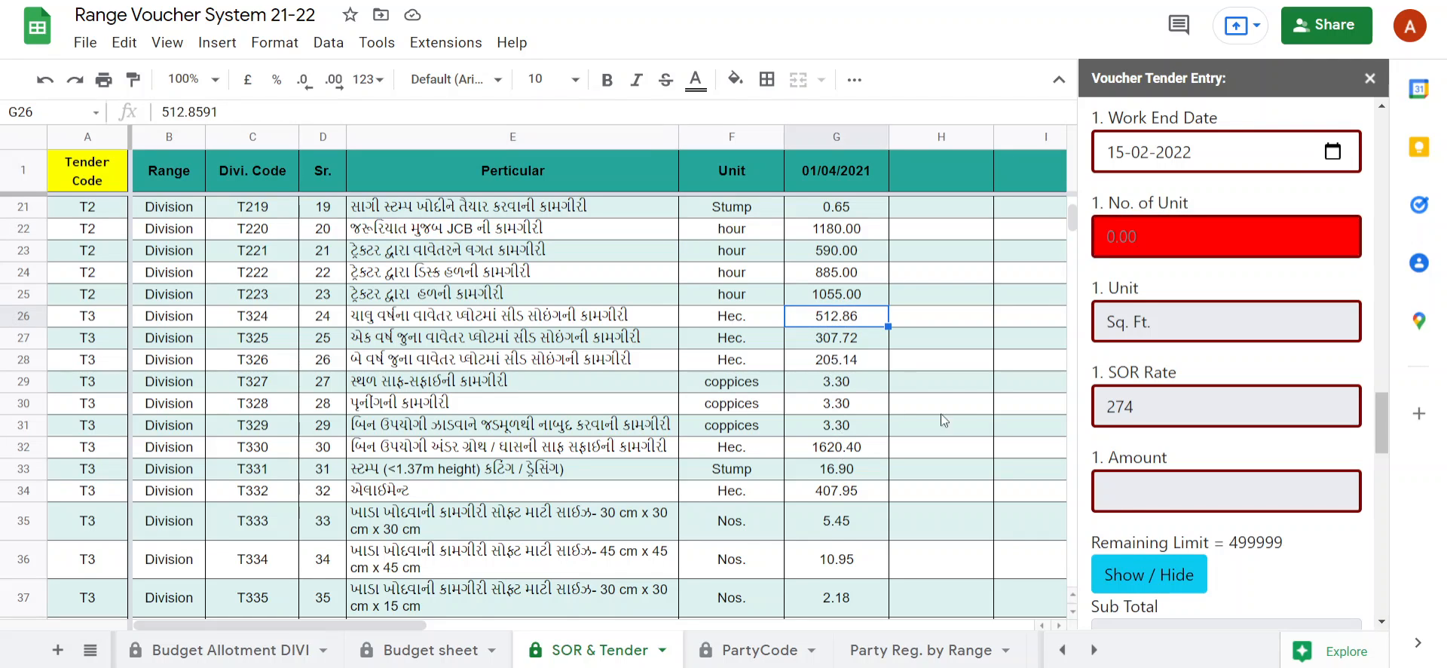
{"action": "scroll", "coordinate": [1101, 414], "scroll_direction": "up", "scroll_amount": 4}
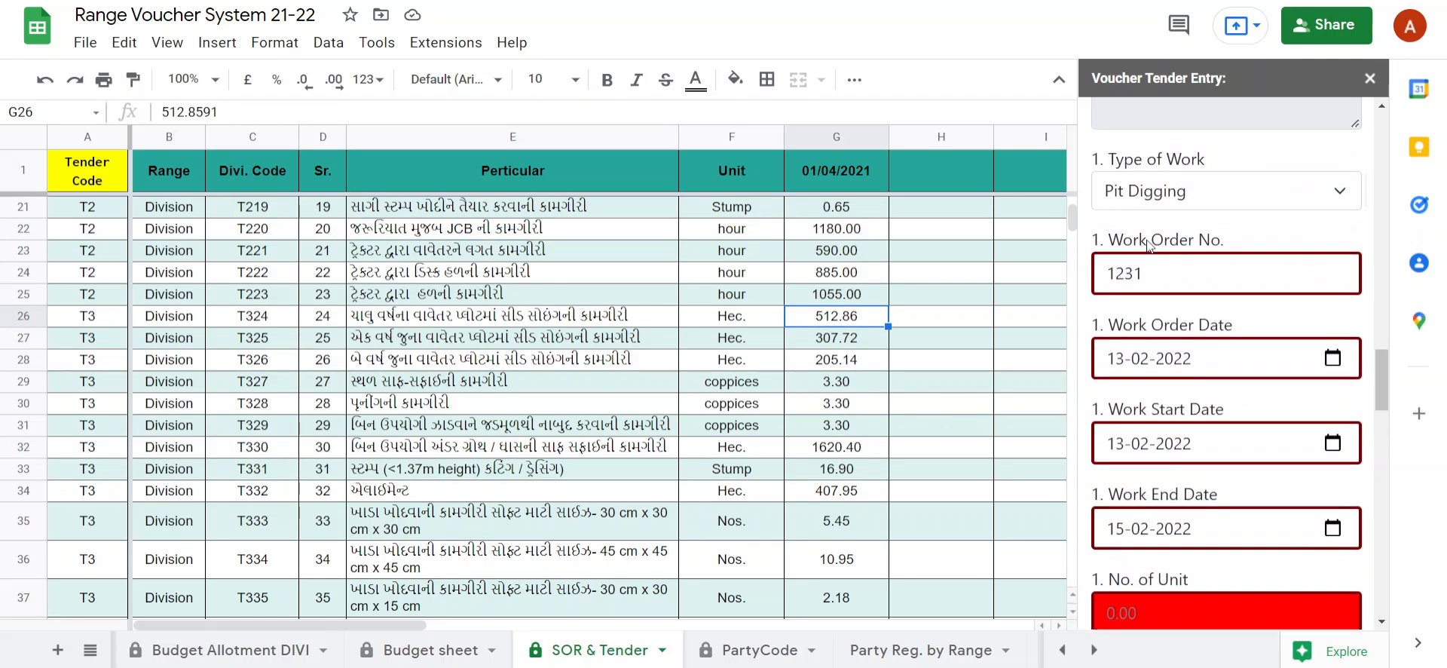
{"action": "scroll", "coordinate": [1151, 249], "scroll_direction": "up", "scroll_amount": 4}
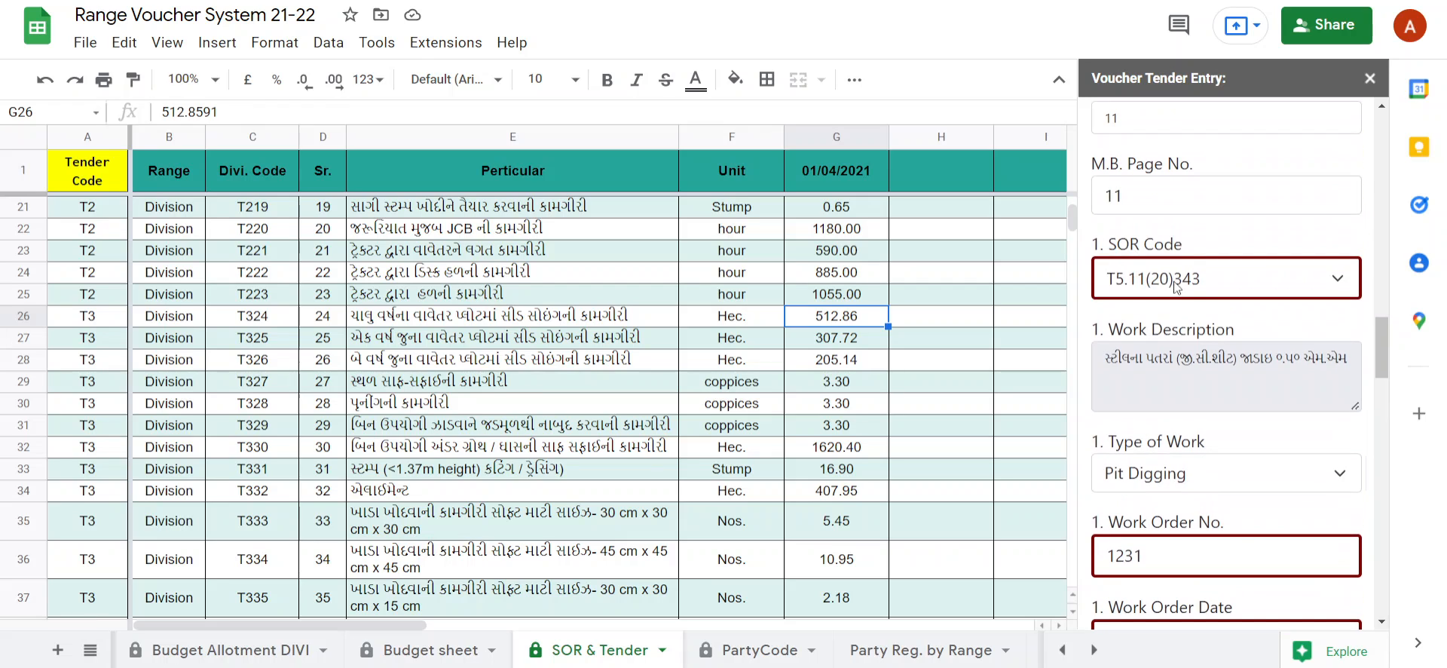
{"action": "scroll", "coordinate": [1180, 453], "scroll_direction": "down", "scroll_amount": 8}
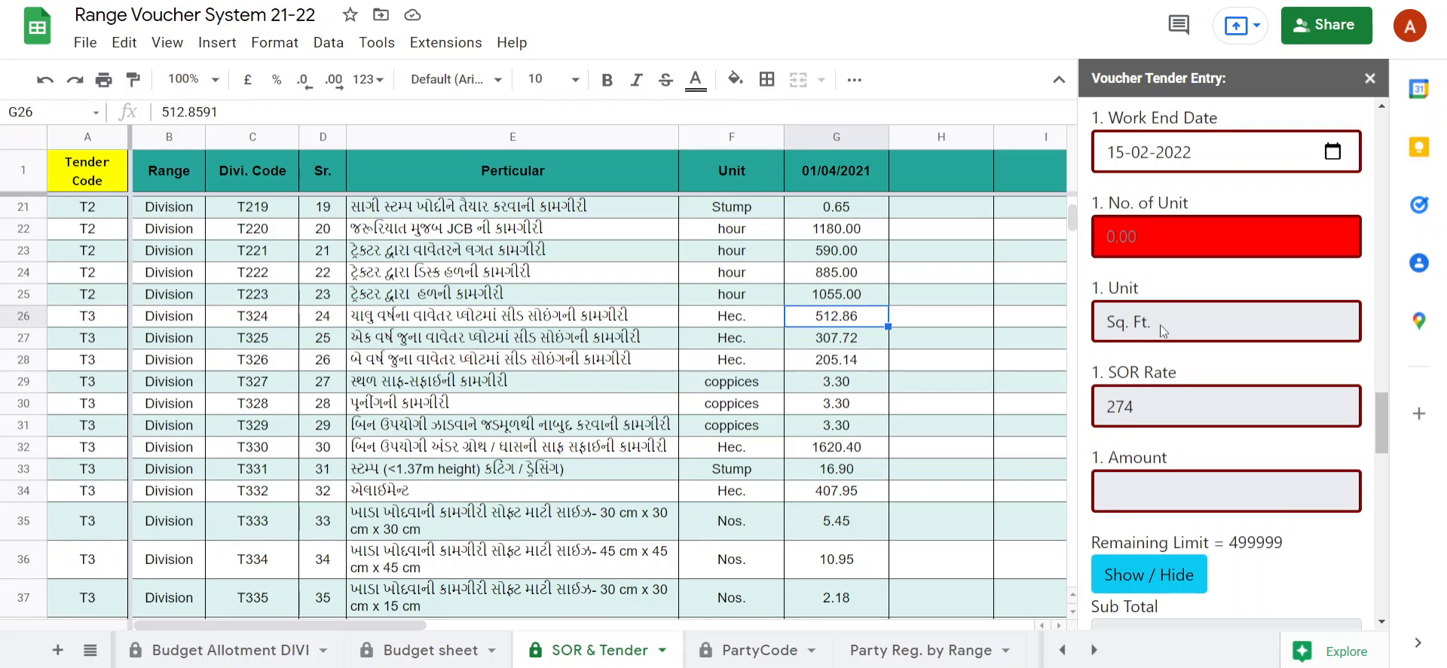
{"action": "scroll", "coordinate": [1147, 248], "scroll_direction": "up", "scroll_amount": 1}
Enter 1 as the first item's No. of Unit and check the sub total against the remaining allotment.
{"action": "left_click", "coordinate": [1150, 332]}
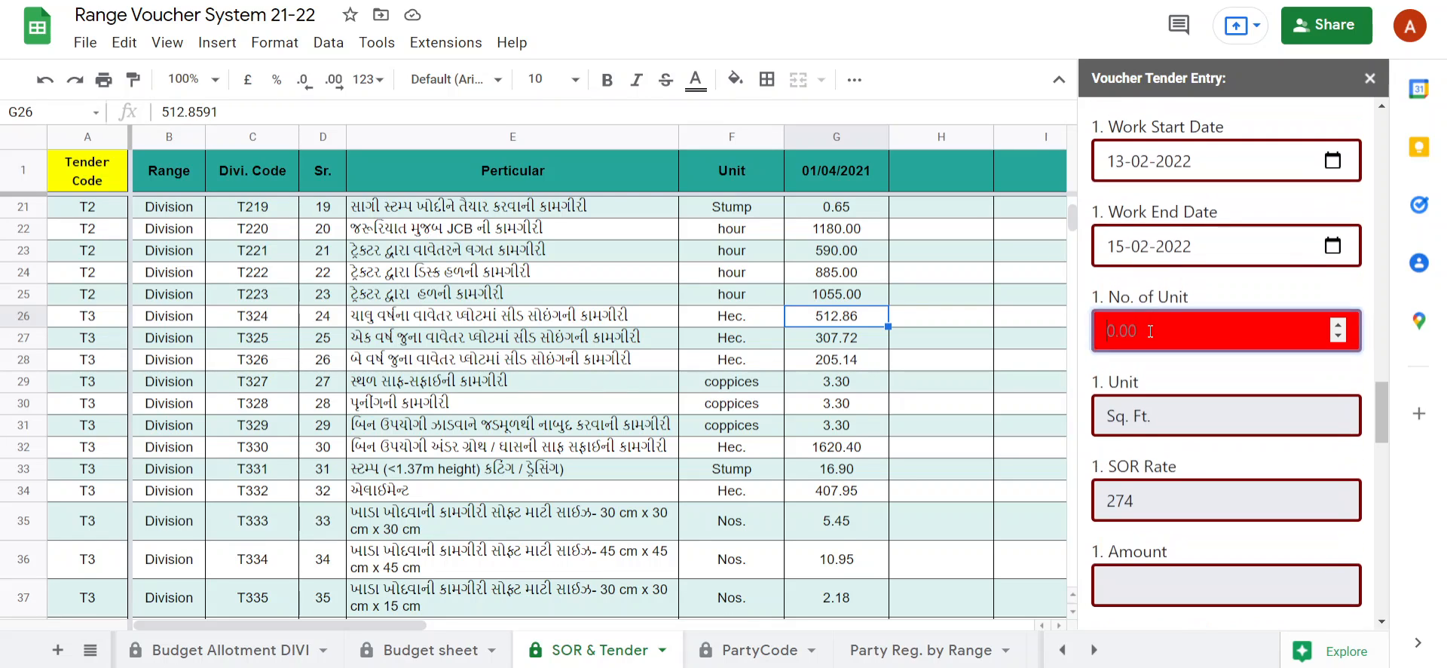
{"action": "type", "text": "1"}
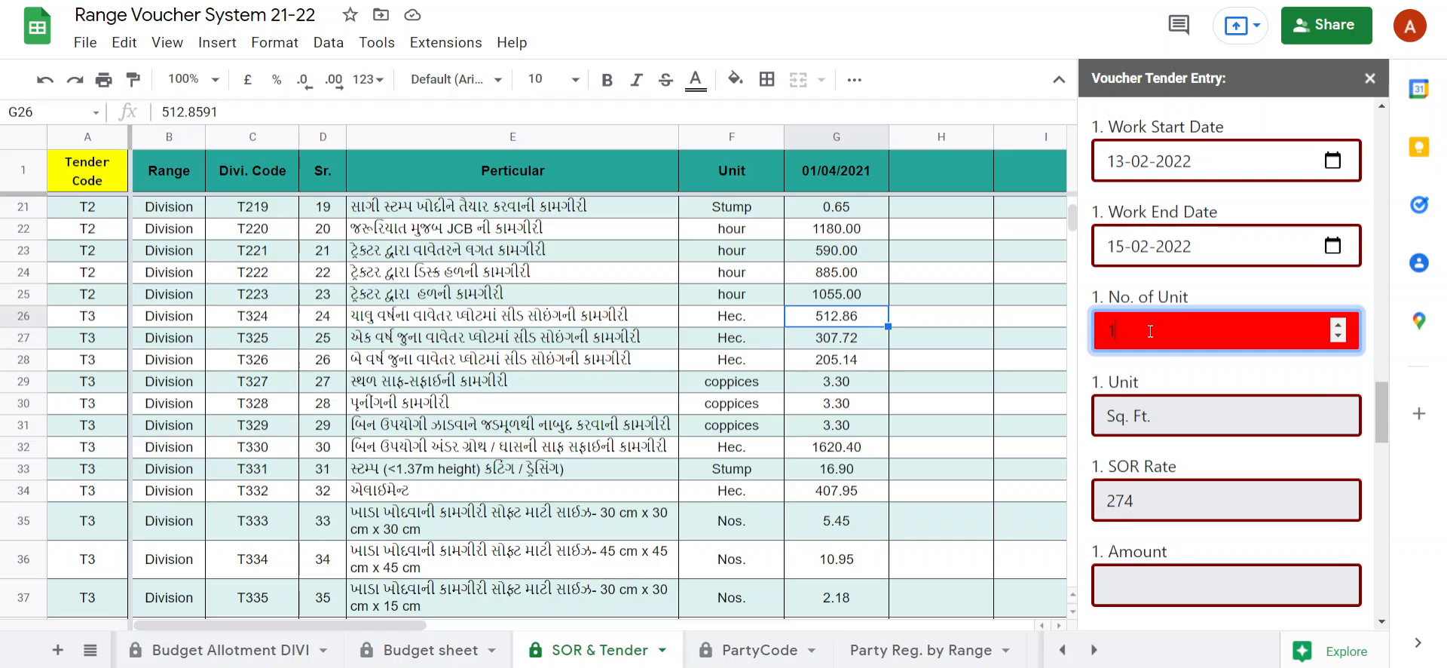
{"action": "left_click", "coordinate": [1177, 377]}
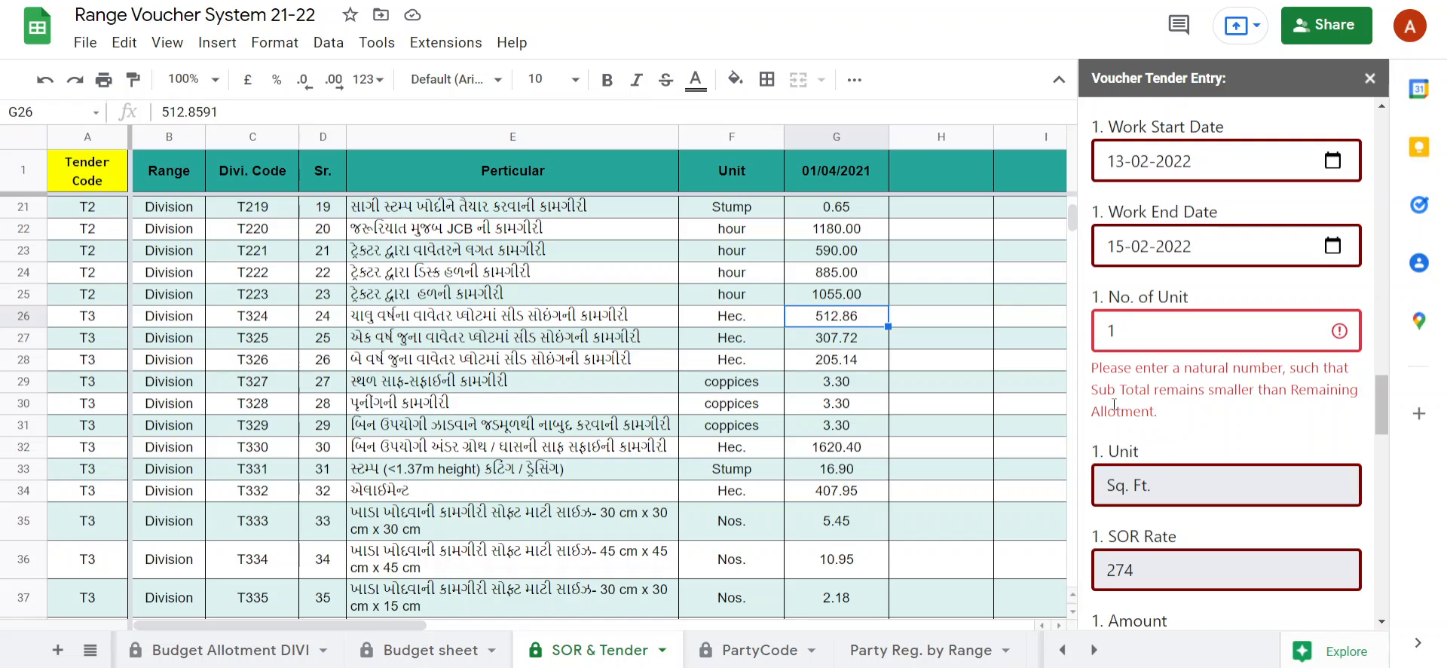
{"action": "scroll", "coordinate": [1172, 432], "scroll_direction": "down", "scroll_amount": 5}
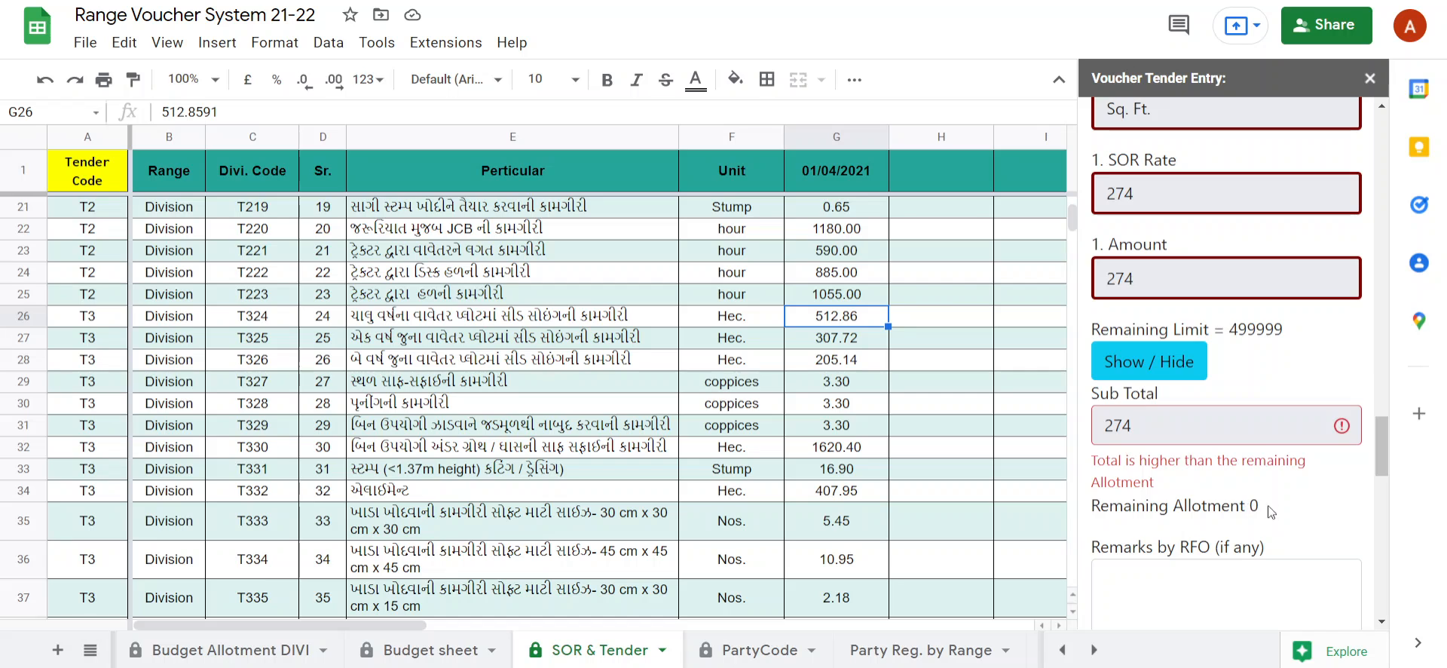
Compare the remaining allotments on the Budget sheet and change the voucher's Budget Code to 6.
{"action": "scroll", "coordinate": [1264, 507], "scroll_direction": "up", "scroll_amount": 15}
{"action": "scroll", "coordinate": [1273, 501], "scroll_direction": "up", "scroll_amount": 1}
{"action": "left_click", "coordinate": [413, 650]}
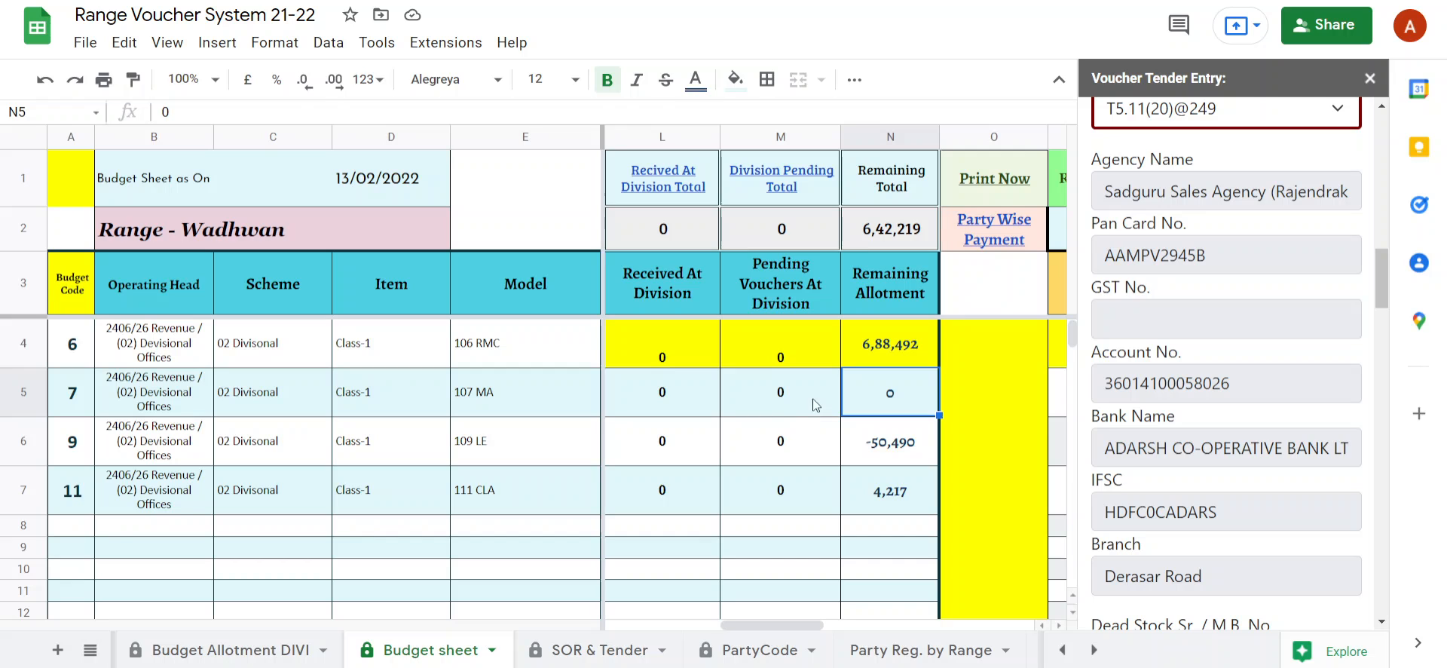
{"action": "scroll", "coordinate": [1152, 309], "scroll_direction": "up", "scroll_amount": 15}
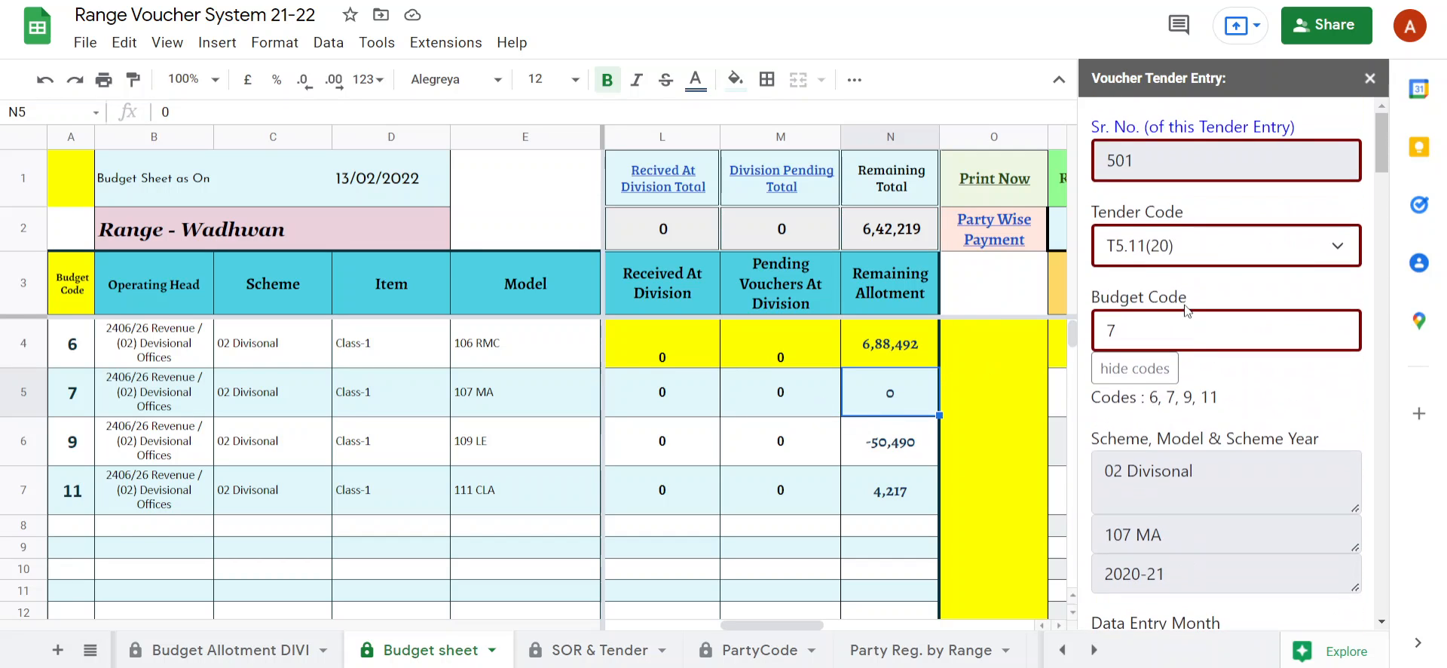
{"action": "left_click", "coordinate": [1156, 329]}
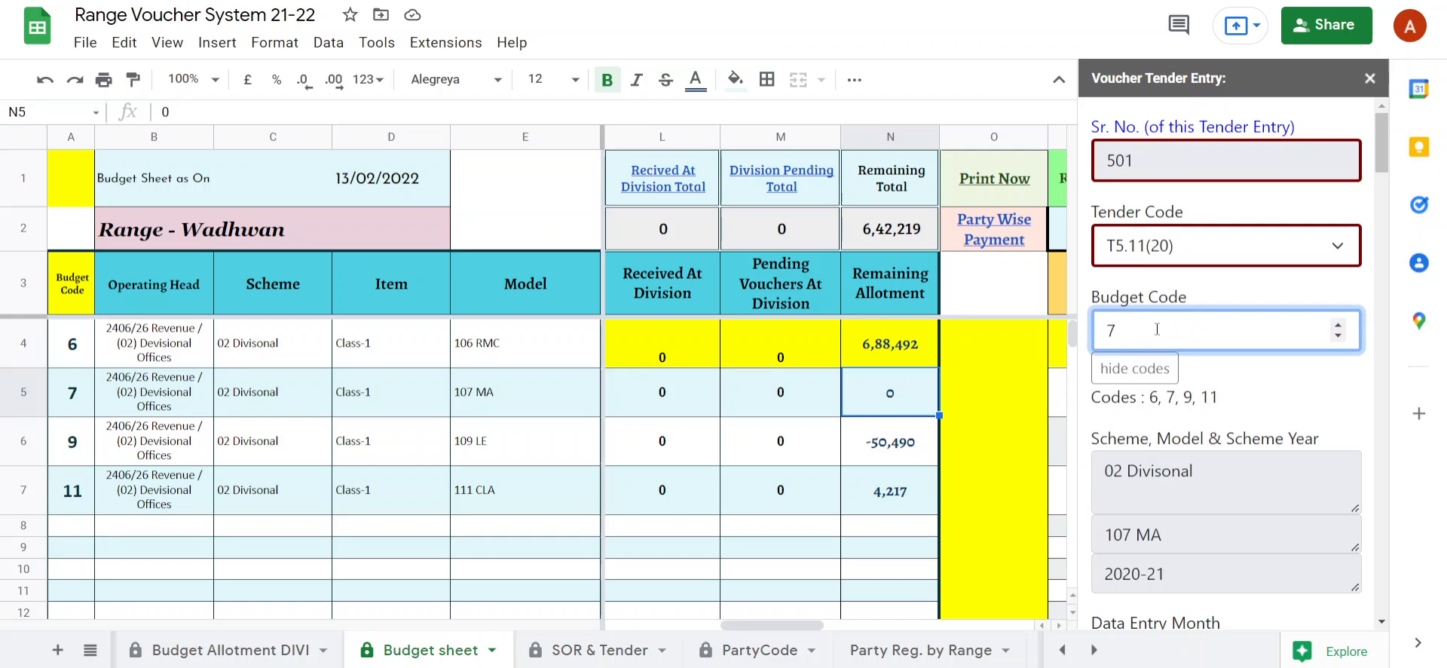
{"action": "type", "text": "6"}
{"action": "scroll", "coordinate": [1186, 512], "scroll_direction": "down", "scroll_amount": 13}
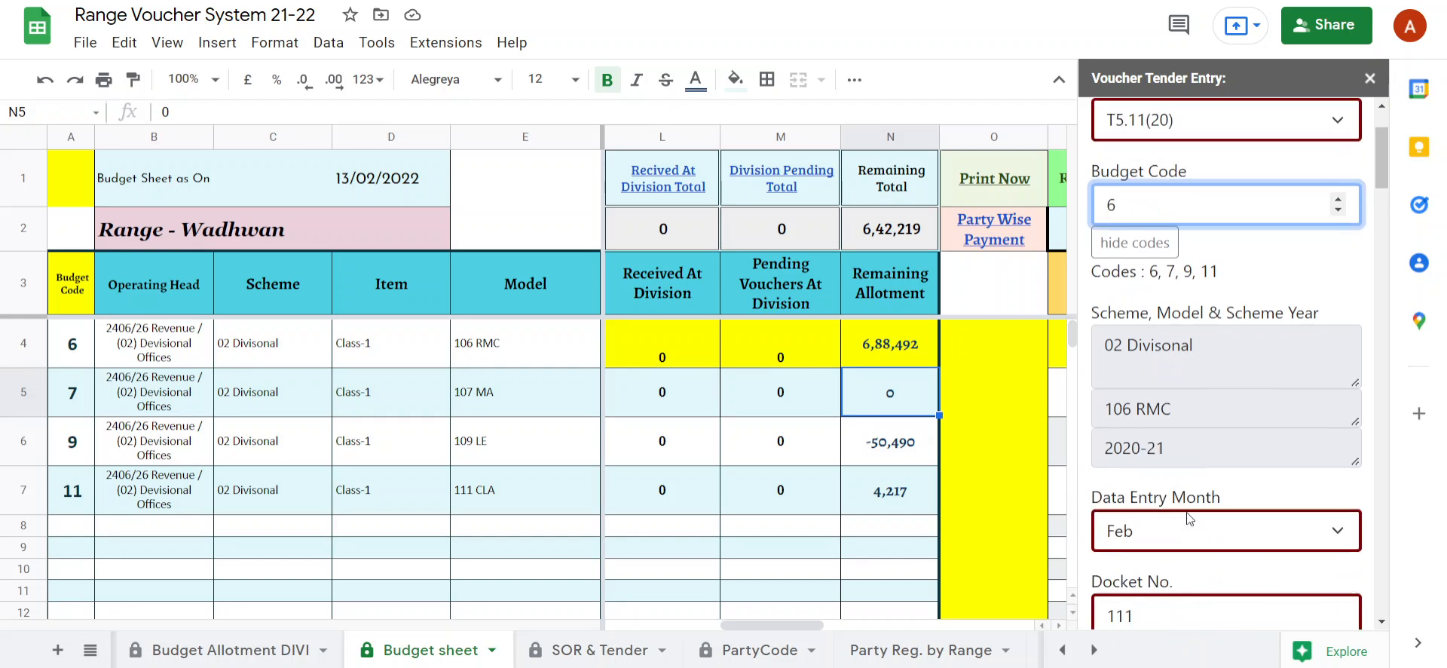
Review the filled-in voucher fields and check the remaining limit and remaining allotment under budget code 6.
{"action": "scroll", "coordinate": [1186, 512], "scroll_direction": "down", "scroll_amount": 2}
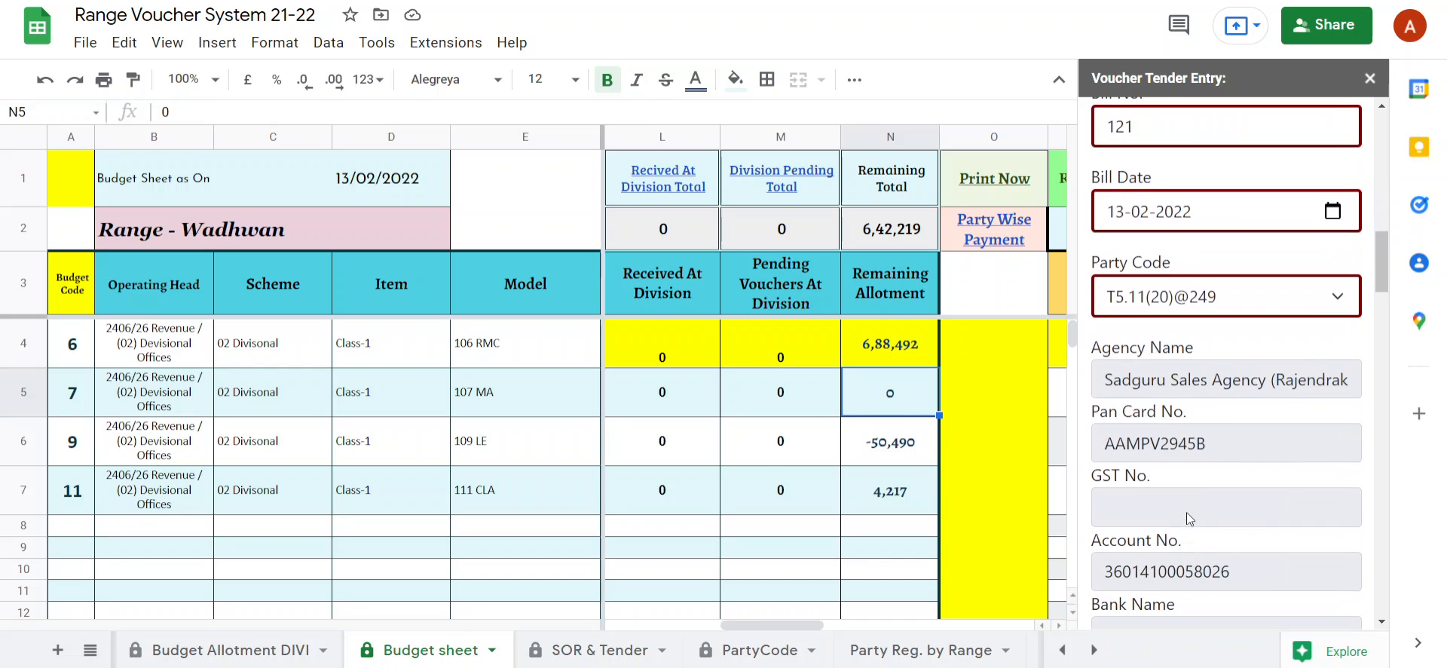
{"action": "scroll", "coordinate": [1186, 512], "scroll_direction": "down", "scroll_amount": 20}
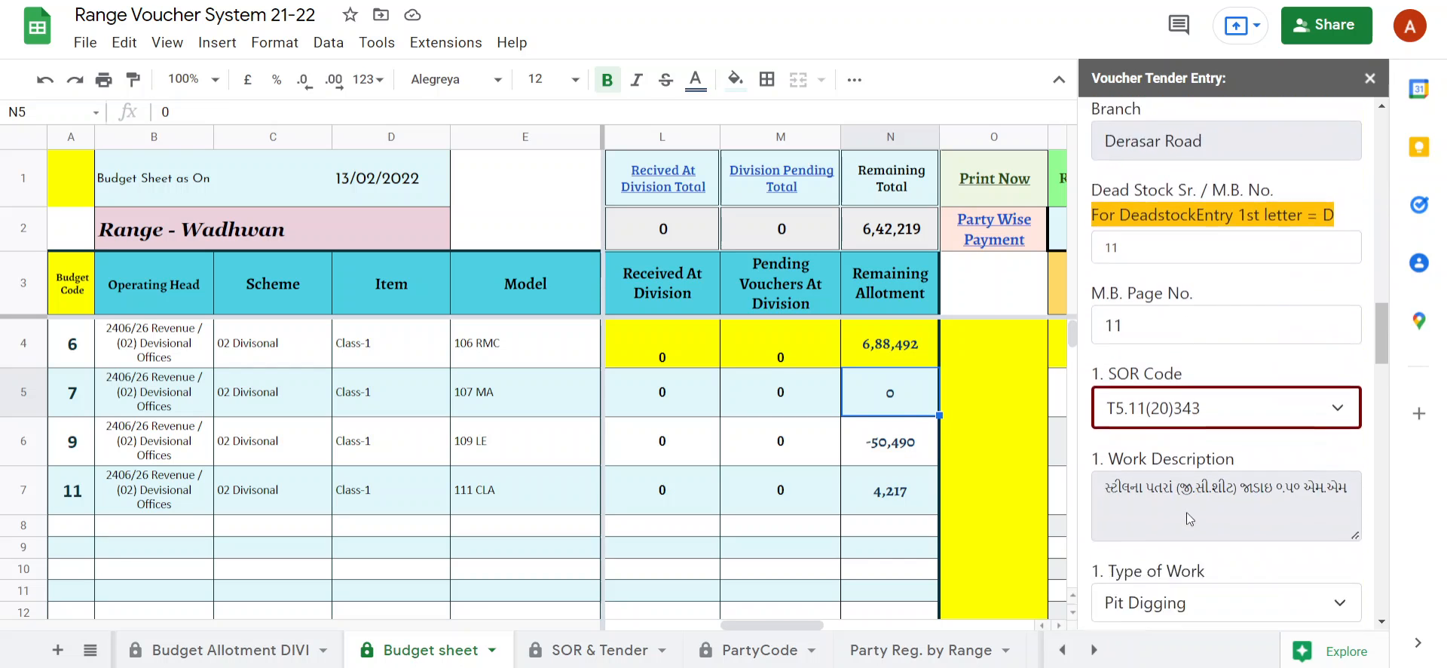
{"action": "scroll", "coordinate": [1187, 518], "scroll_direction": "down", "scroll_amount": 12}
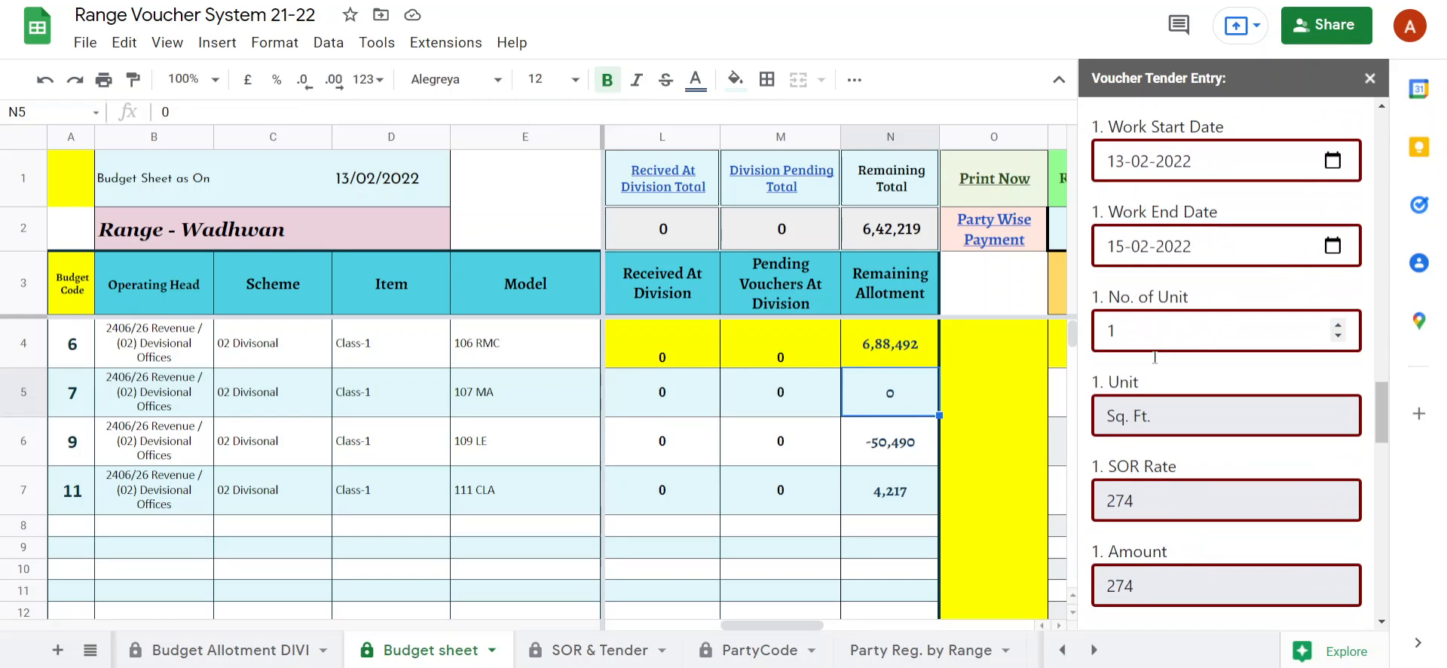
{"action": "scroll", "coordinate": [1179, 396], "scroll_direction": "down", "scroll_amount": 5}
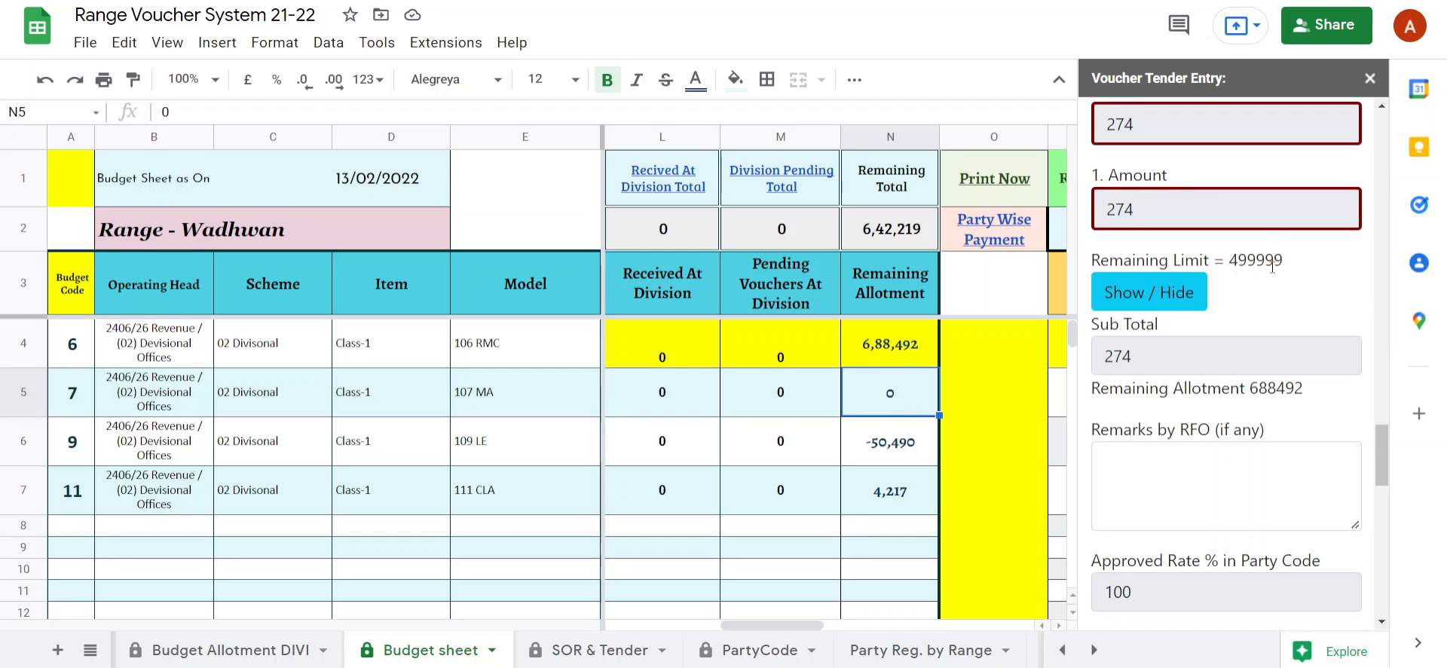
{"action": "left_click_drag", "start_coordinate": [1250, 387], "coordinate": [1294, 387]}
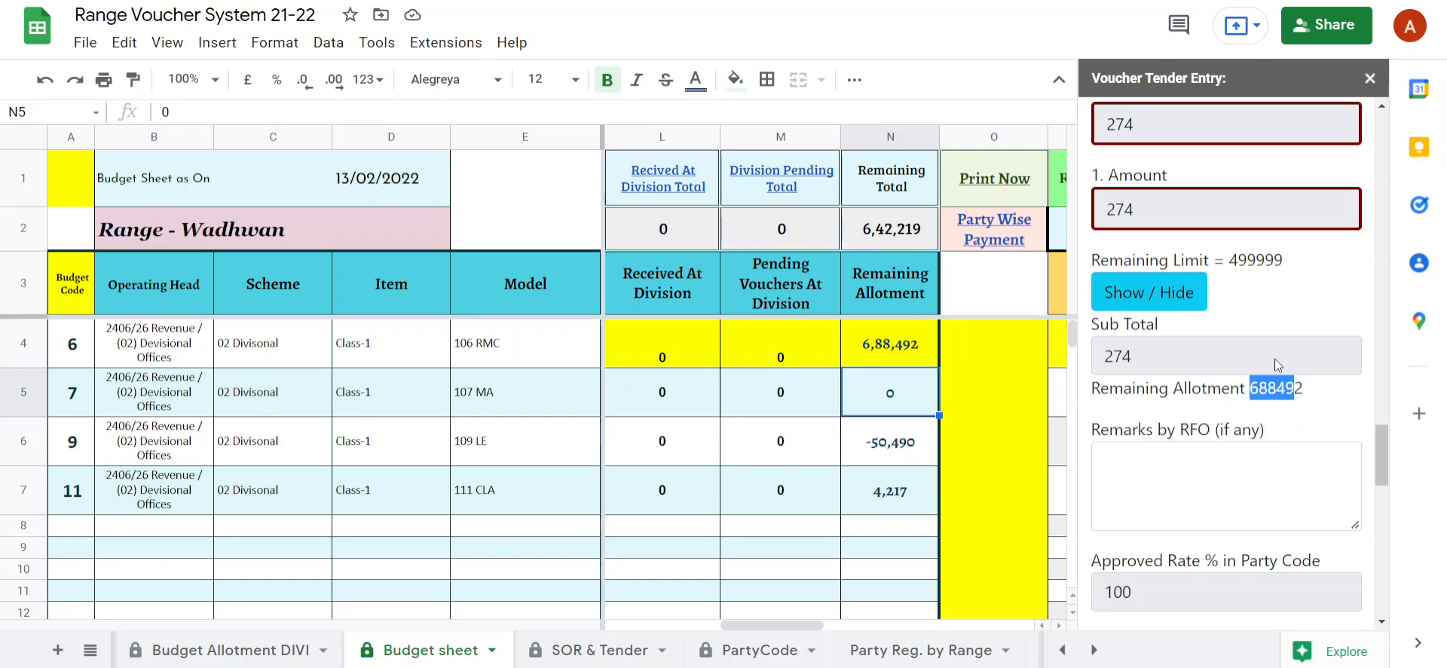
{"action": "scroll", "coordinate": [1289, 316], "scroll_direction": "up", "scroll_amount": 3}
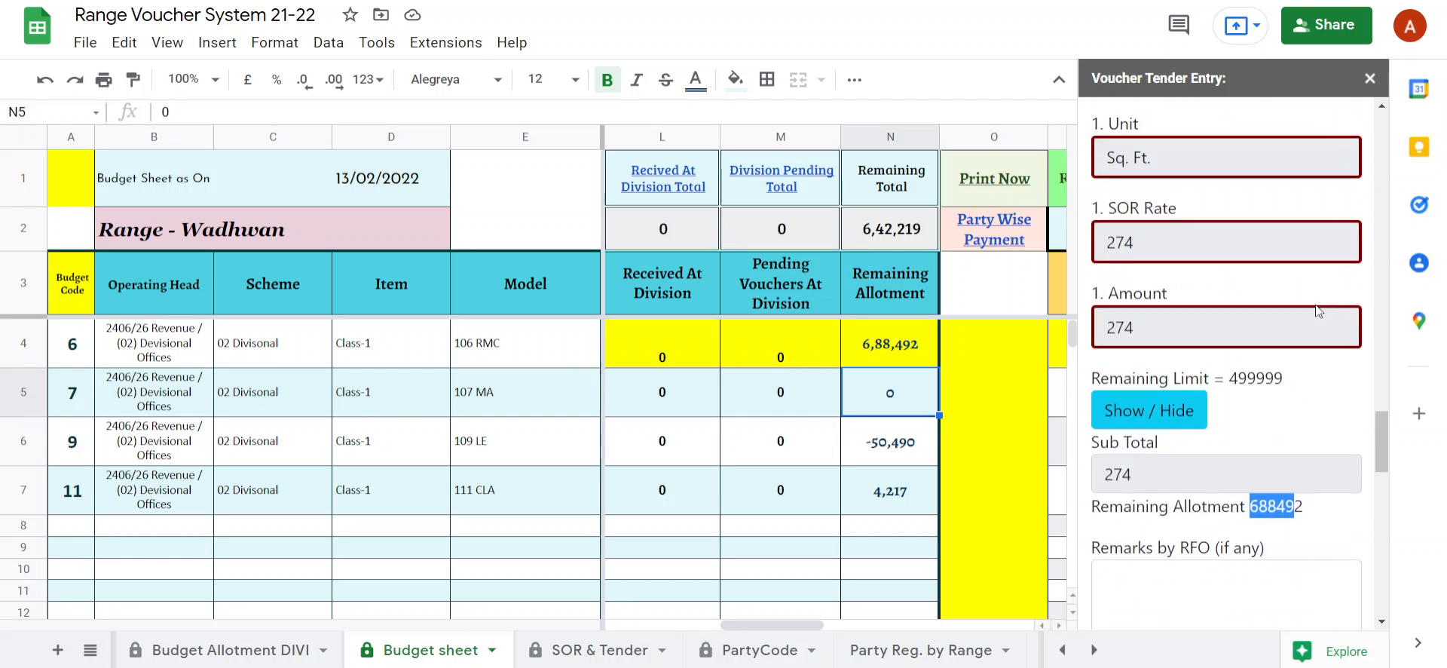
Reveal the second item's fields and set its SOR Code to T5.11(20)349.
{"action": "left_click", "coordinate": [1164, 486]}
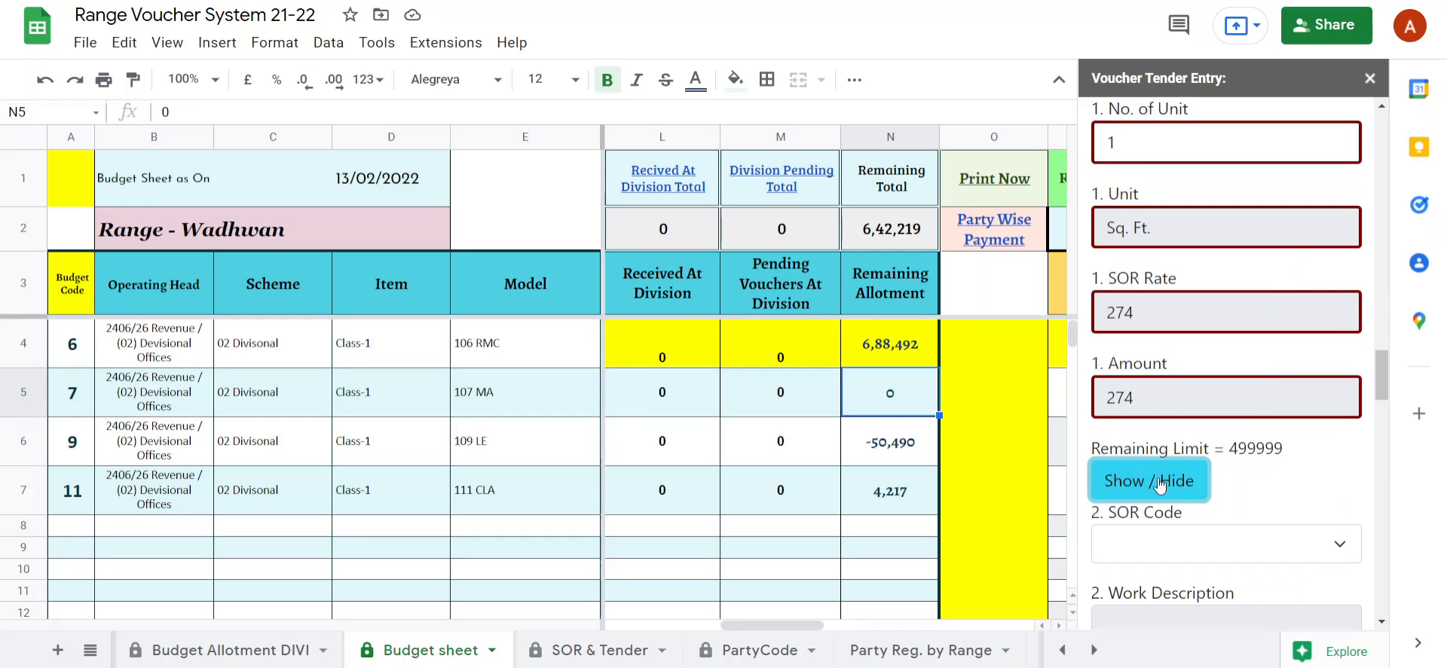
{"action": "scroll", "coordinate": [1228, 486], "scroll_direction": "down", "scroll_amount": 1}
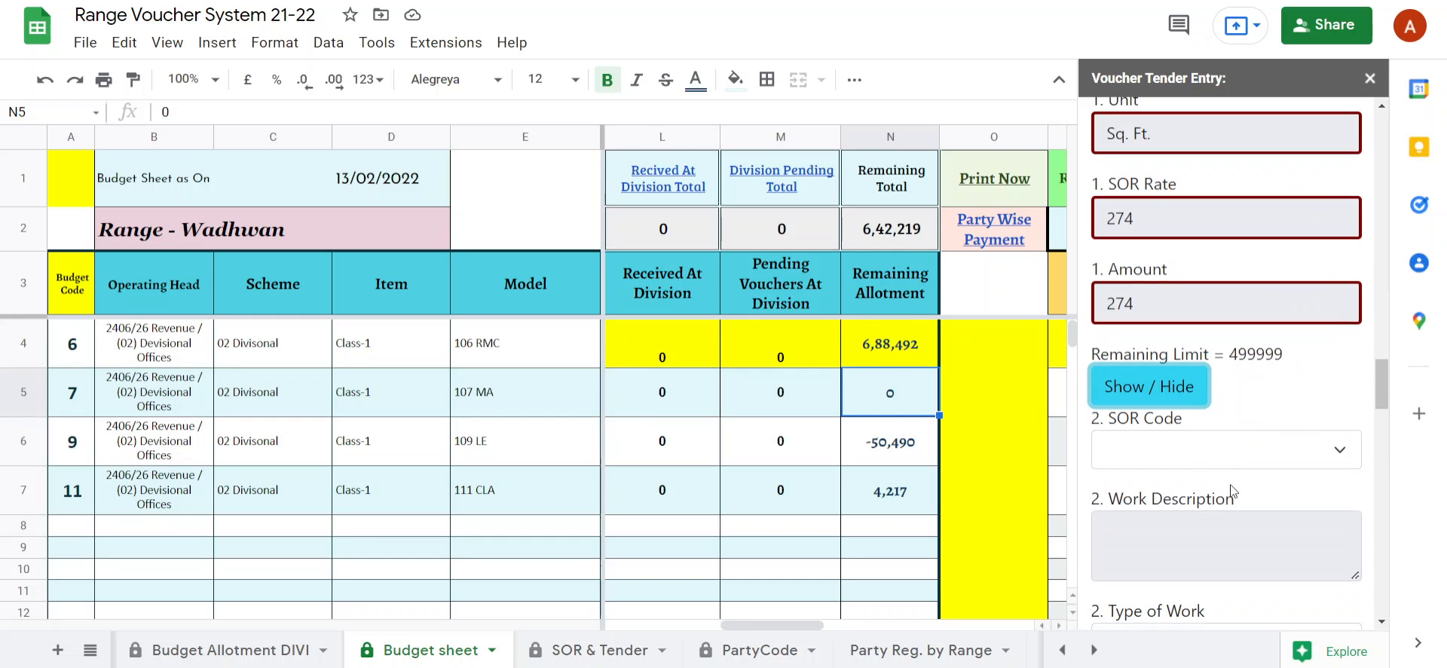
{"action": "left_click", "coordinate": [1195, 447]}
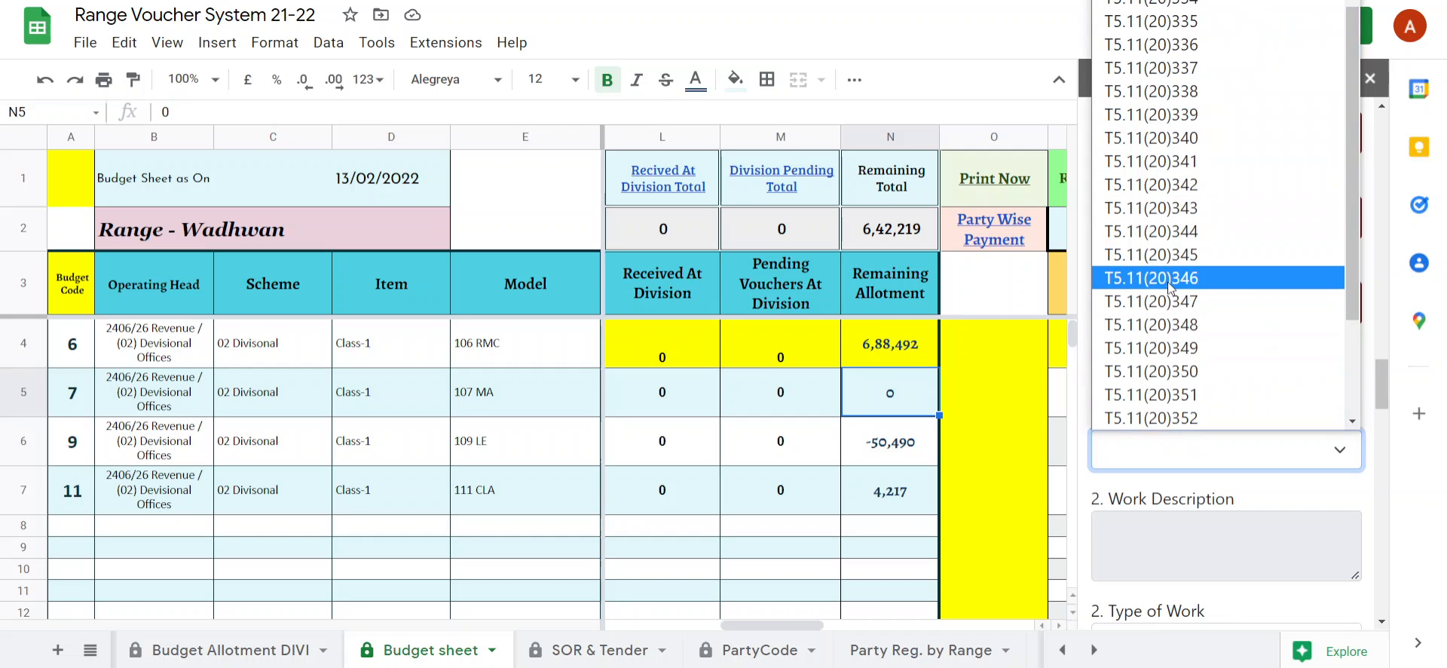
{"action": "left_click", "coordinate": [1155, 351]}
{"action": "scroll", "coordinate": [1202, 422], "scroll_direction": "down", "scroll_amount": 4}
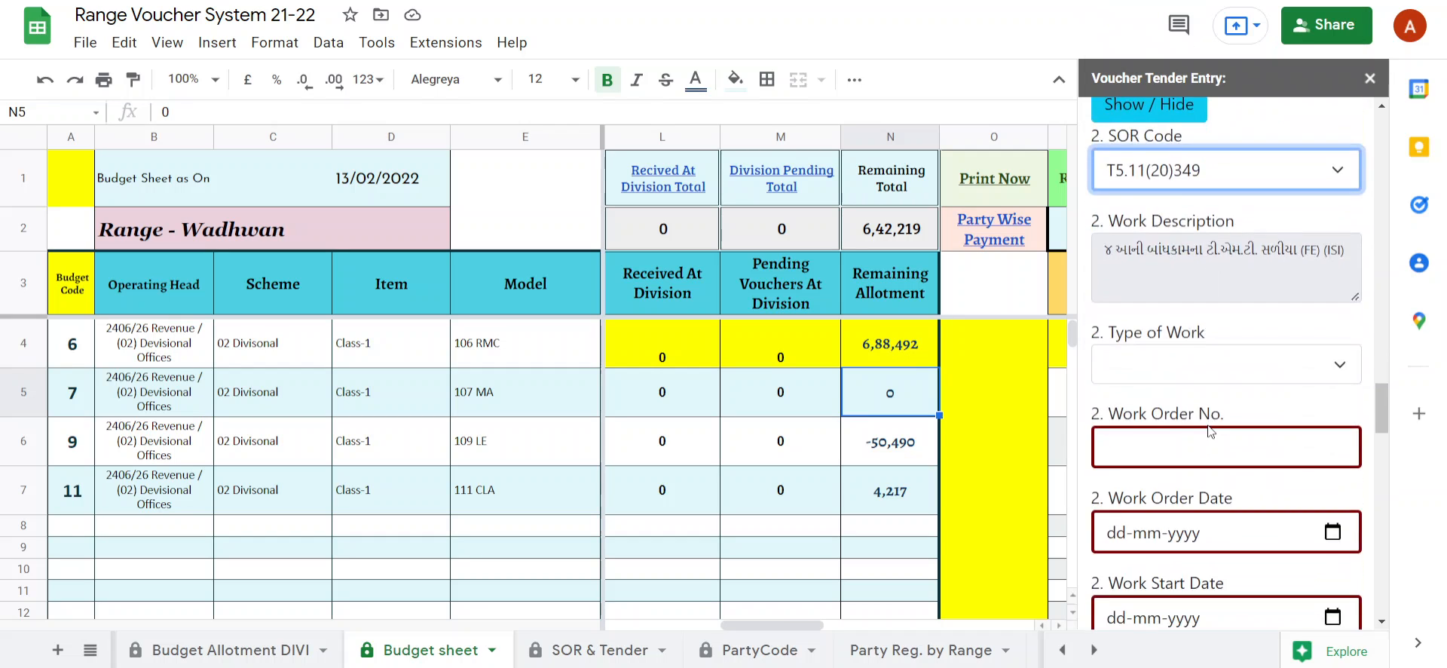
Set the second item's Type of Work to Weeding and fill in its work order number.
{"action": "left_click", "coordinate": [1170, 368]}
{"action": "left_click", "coordinate": [1173, 464]}
{"action": "scroll", "coordinate": [1149, 301], "scroll_direction": "down", "scroll_amount": 3}
{"action": "left_click", "coordinate": [1145, 262]}
{"action": "type", "text": "1231"}
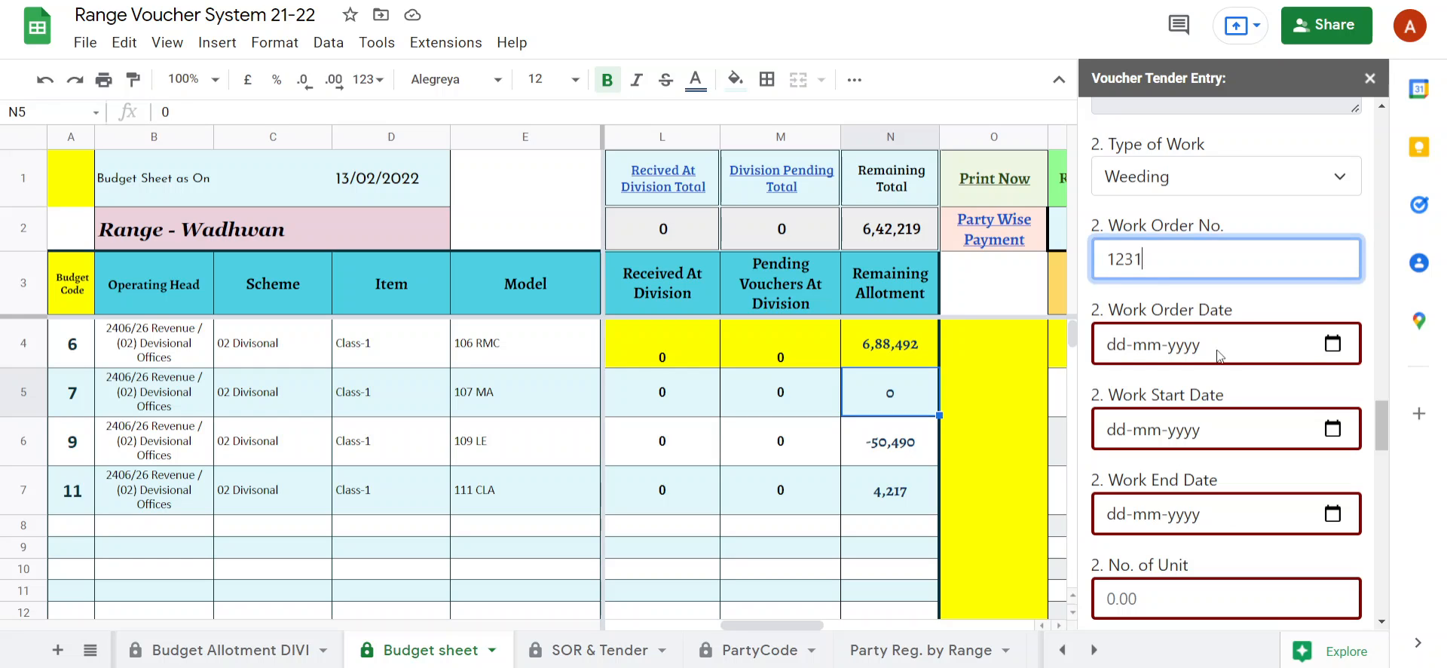
Set the second item's Work Order Date to 12-02-2022 and its Work Start Date and Work End Date to 13-02-2022.
{"action": "left_click", "coordinate": [1332, 344]}
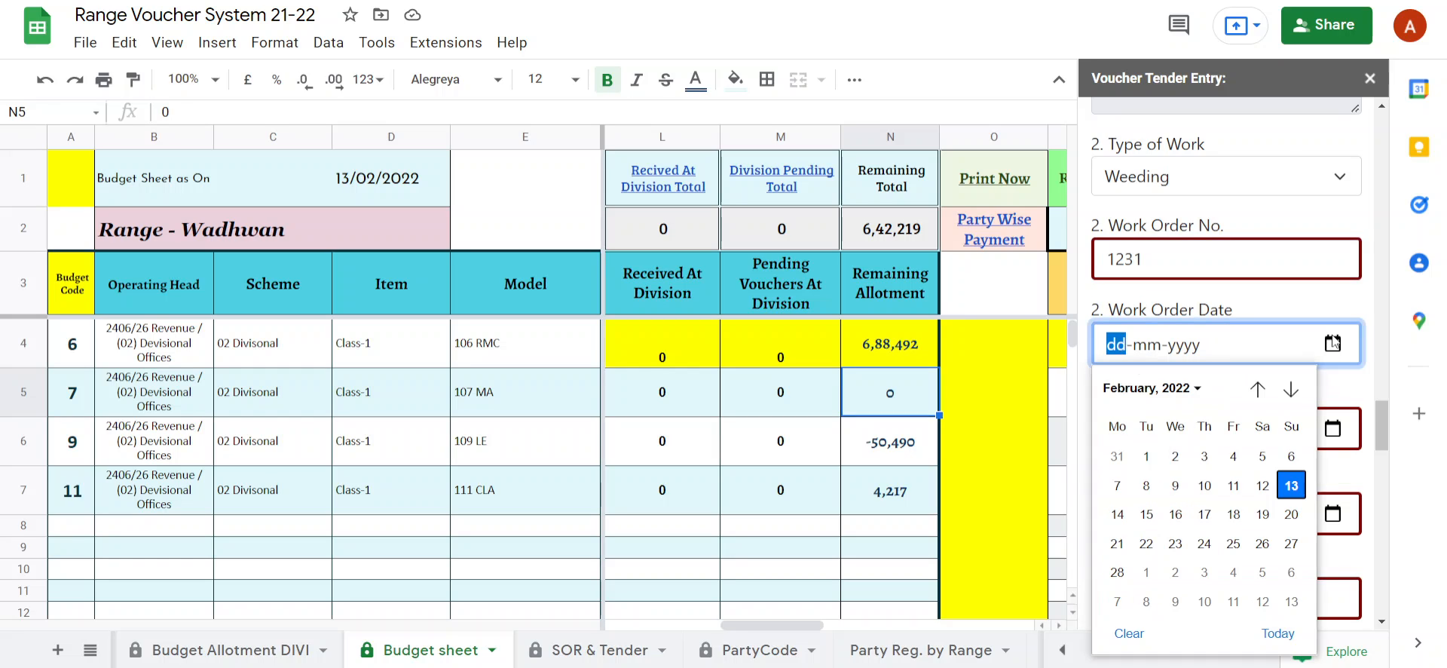
{"action": "left_click", "coordinate": [1262, 485]}
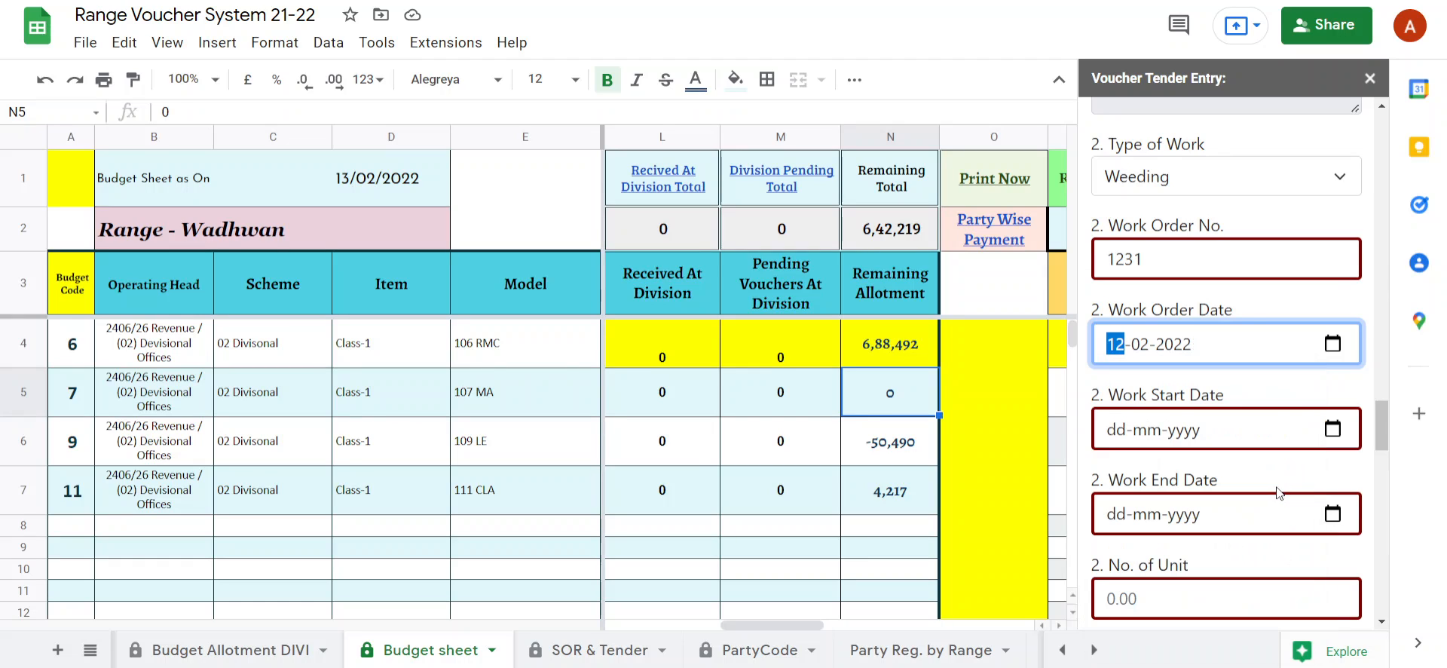
{"action": "left_click", "coordinate": [1332, 428]}
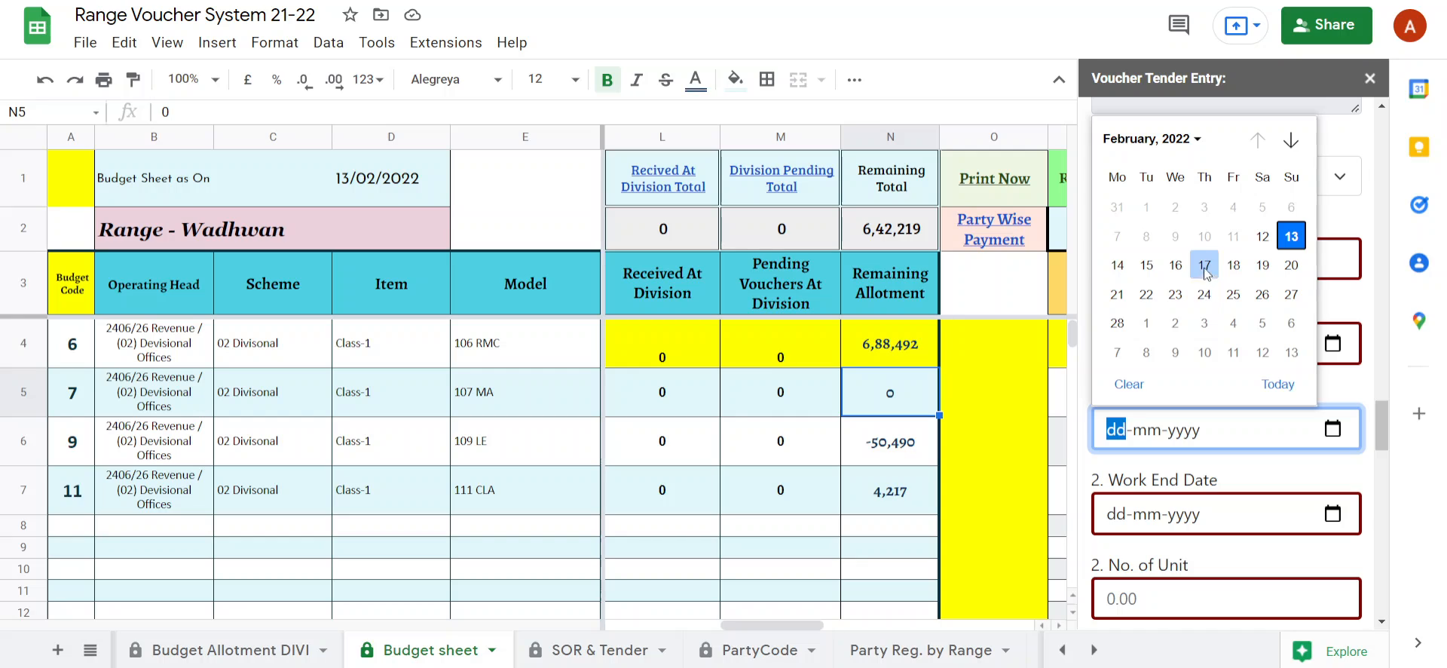
{"action": "left_click", "coordinate": [1290, 236]}
{"action": "left_click", "coordinate": [1330, 515]}
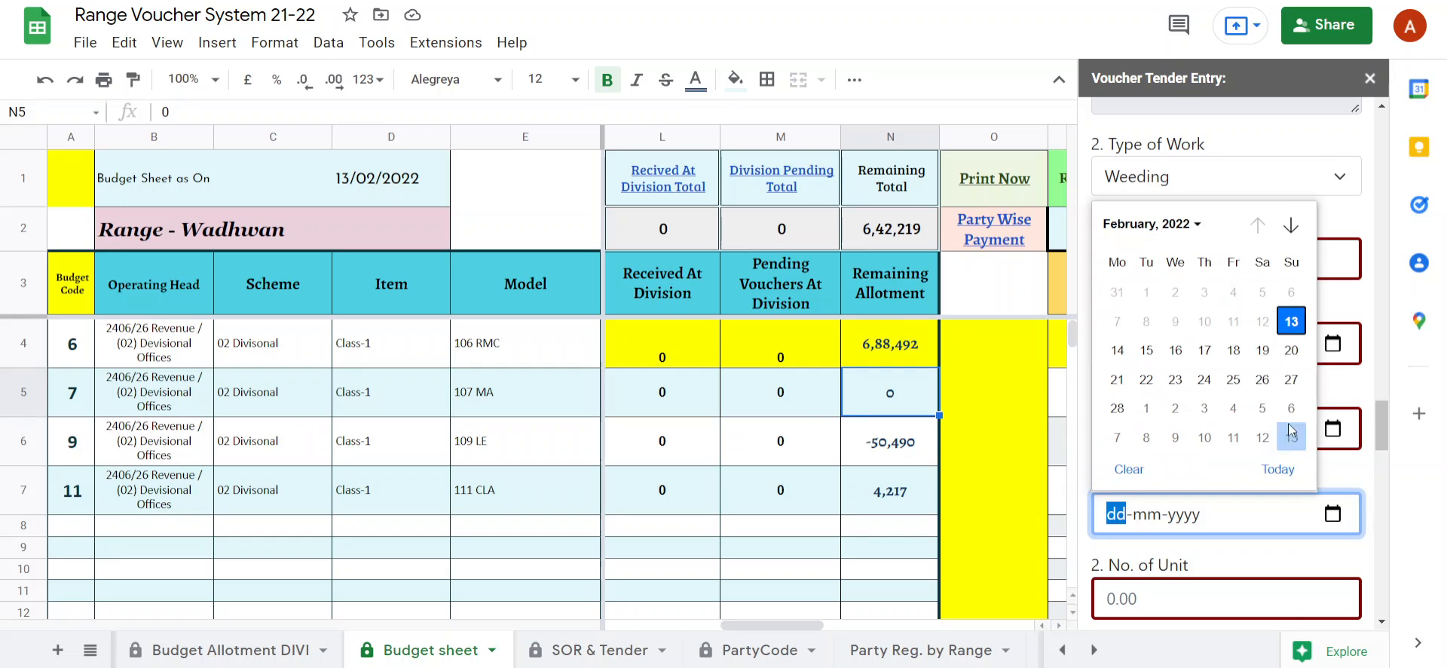
{"action": "left_click", "coordinate": [1290, 321]}
Enter 23 as the second item's No. of Unit and check its amount and the voucher's sub total.
{"action": "scroll", "coordinate": [1202, 397], "scroll_direction": "down", "scroll_amount": 4}
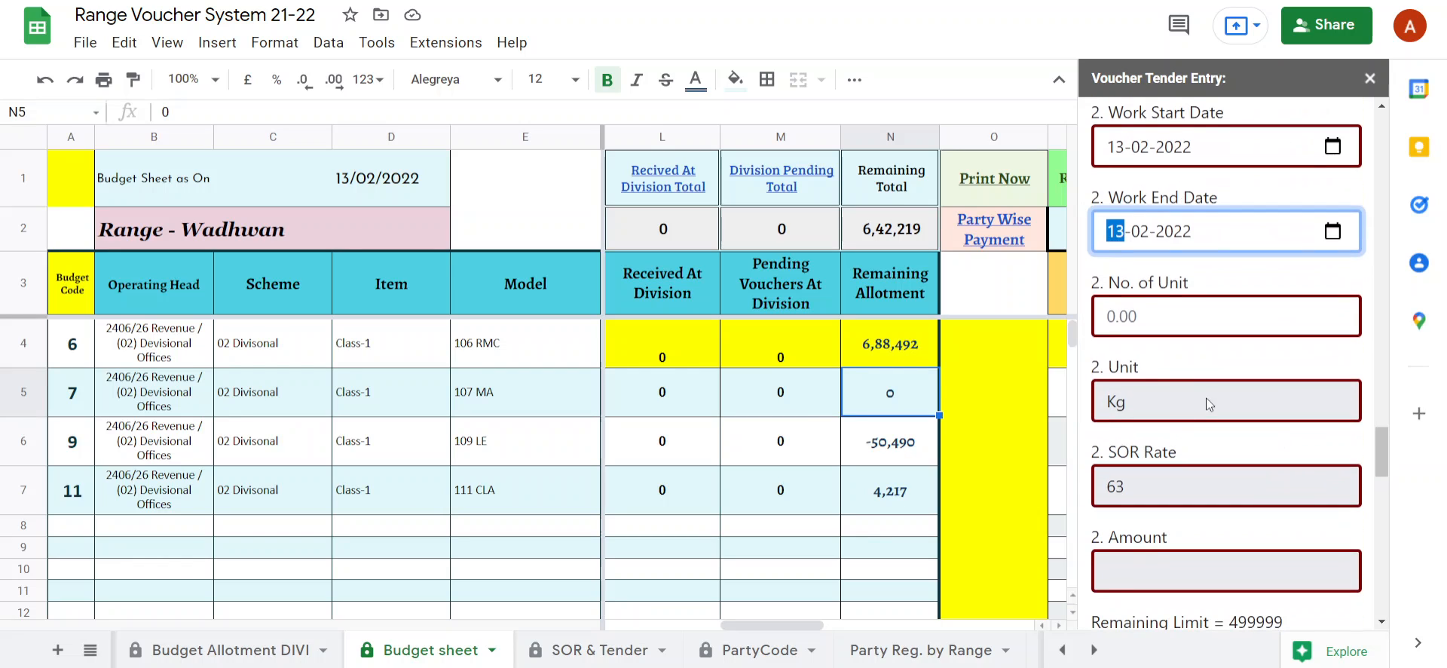
{"action": "left_click", "coordinate": [1155, 312]}
{"action": "type", "text": "23"}
{"action": "left_click", "coordinate": [1172, 367]}
{"action": "scroll", "coordinate": [1172, 367], "scroll_direction": "down", "scroll_amount": 3}
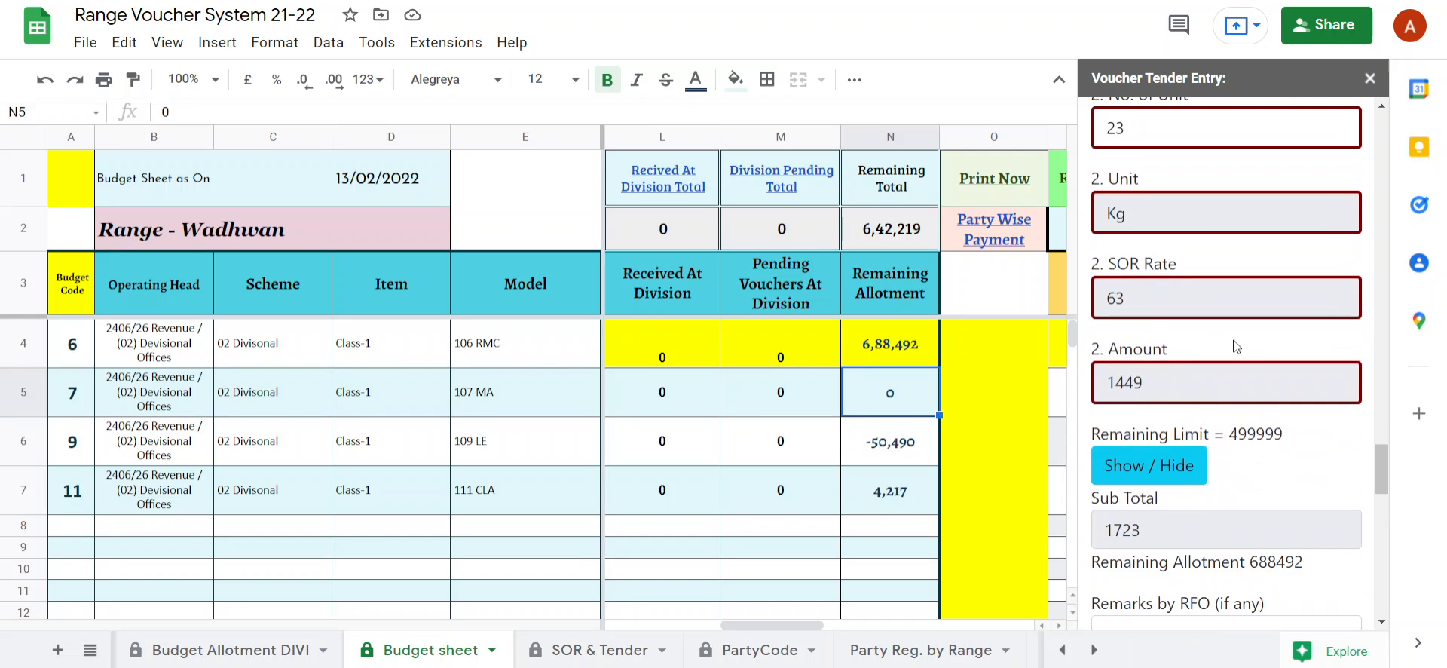
{"action": "scroll", "coordinate": [1213, 331], "scroll_direction": "down", "scroll_amount": 2}
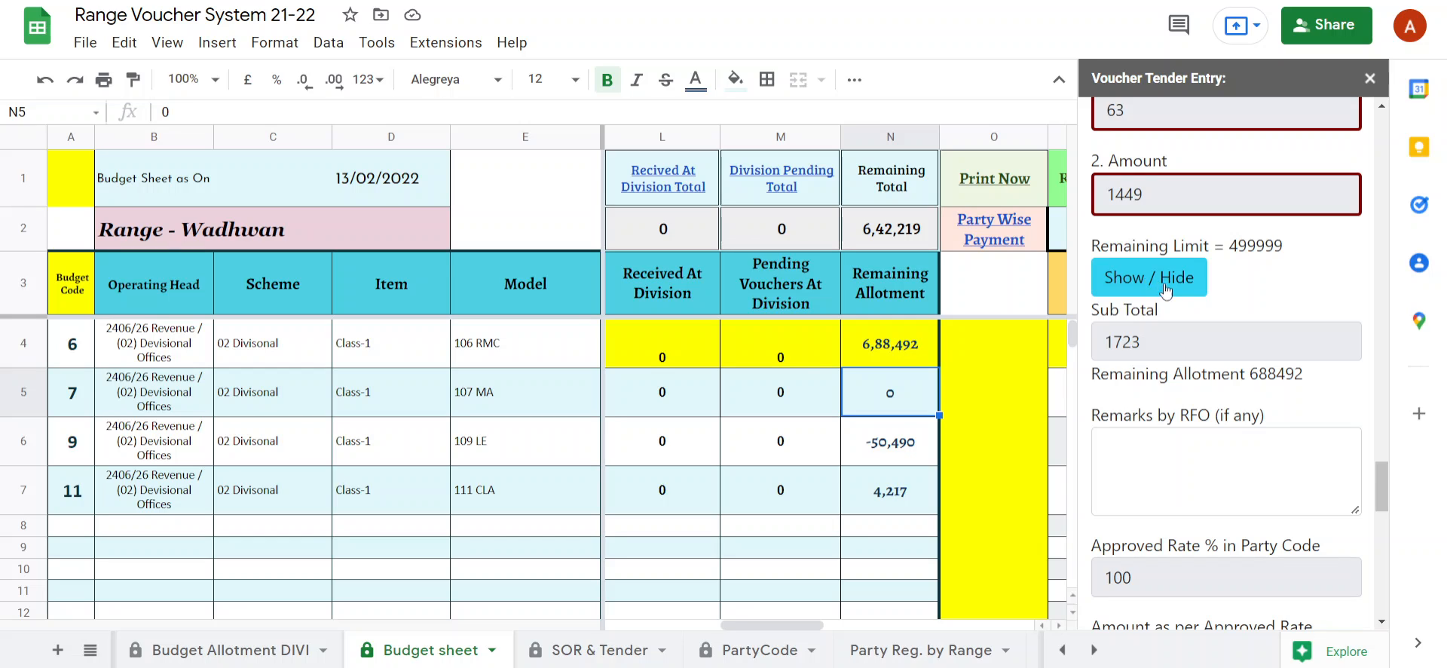
Enter the RFO remark "This is a demo video for showing how the scopes are used".
{"action": "scroll", "coordinate": [1179, 396], "scroll_direction": "down", "scroll_amount": 1}
{"action": "left_click", "coordinate": [1162, 368]}
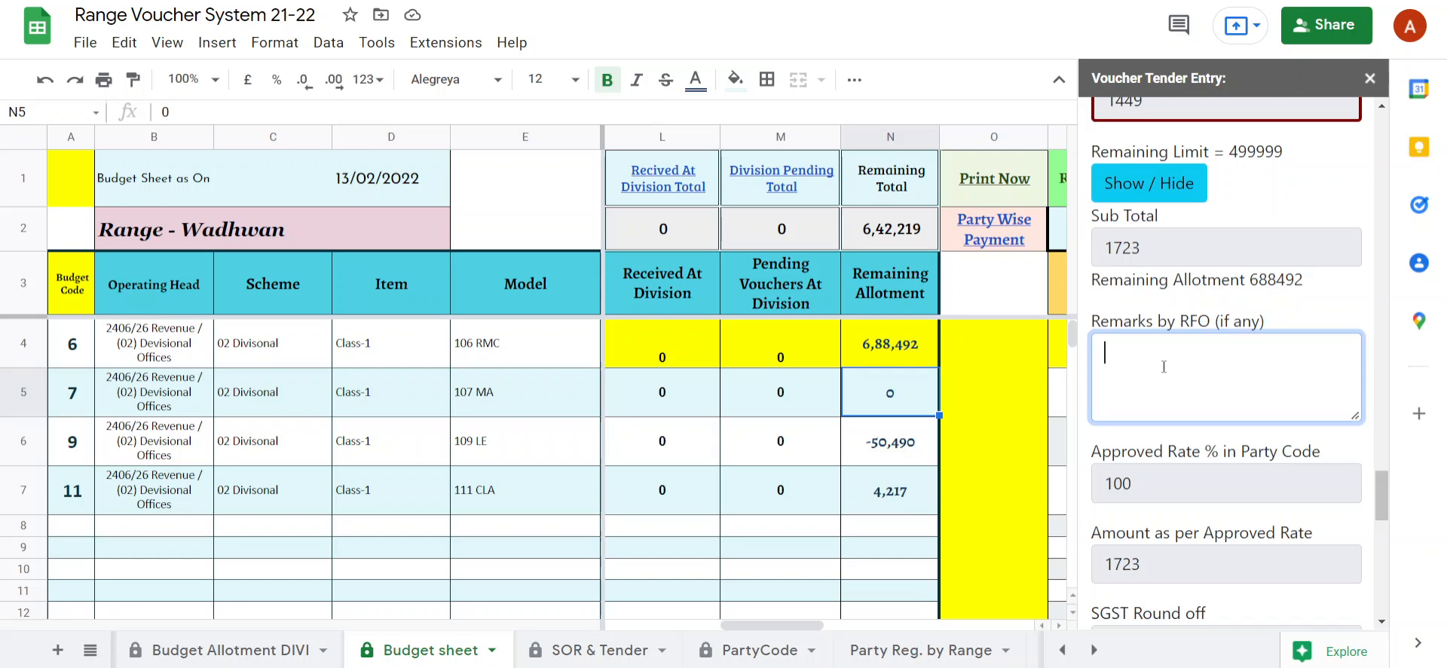
{"action": "type", "text": "This is a demo video"}
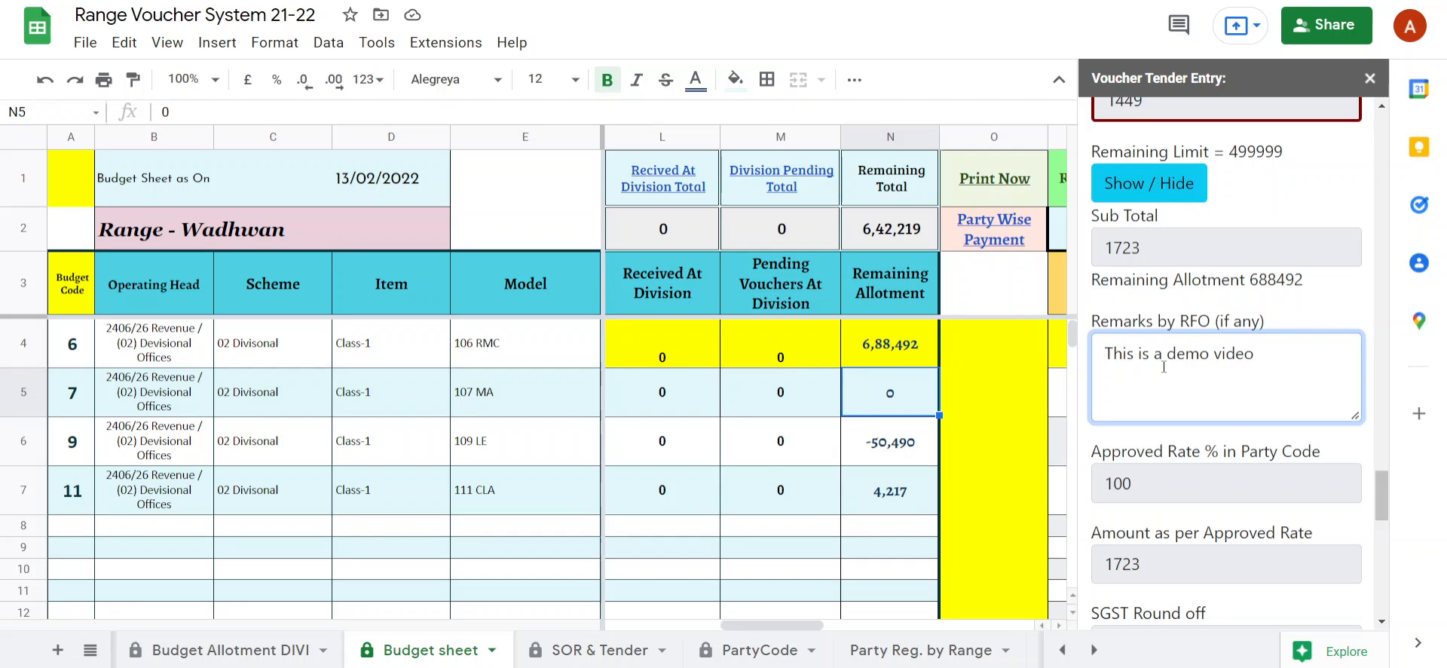
{"action": "type", "text": " for showing hoe"}
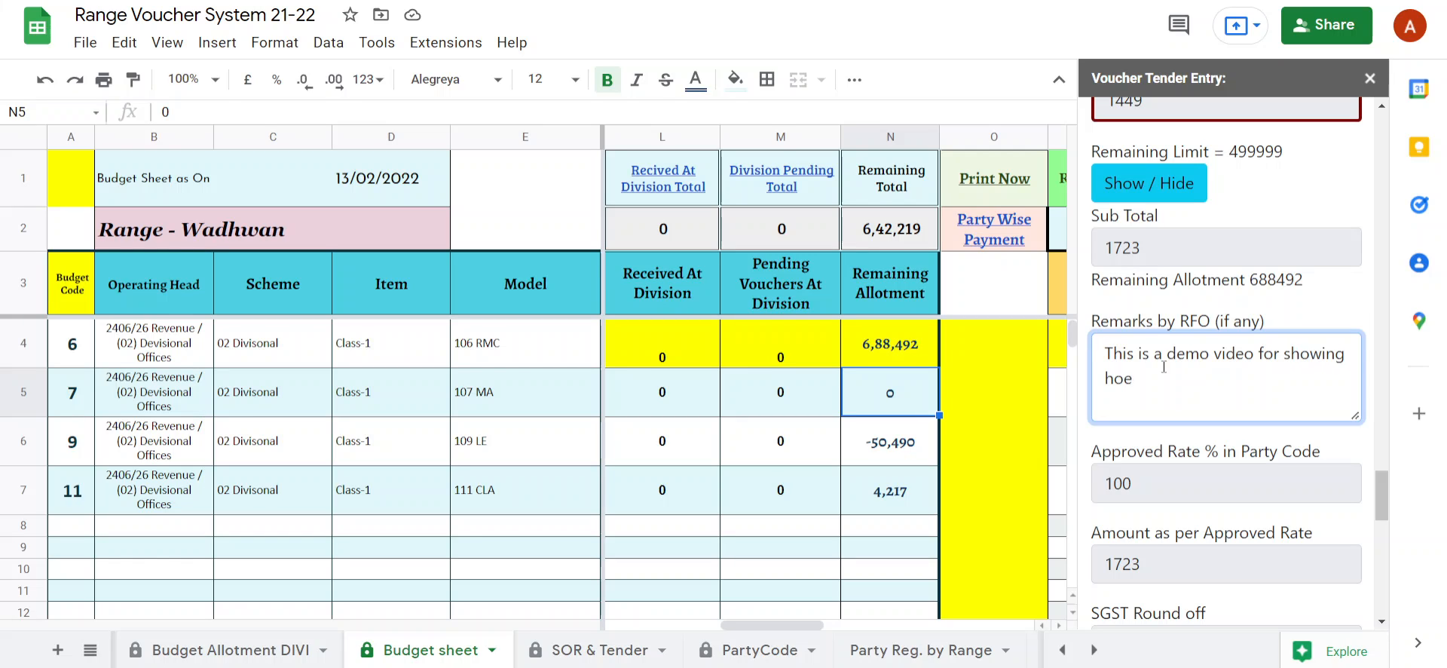
{"action": "key", "text": "BackSpace"}
{"action": "type", "text": "a the scopes"}
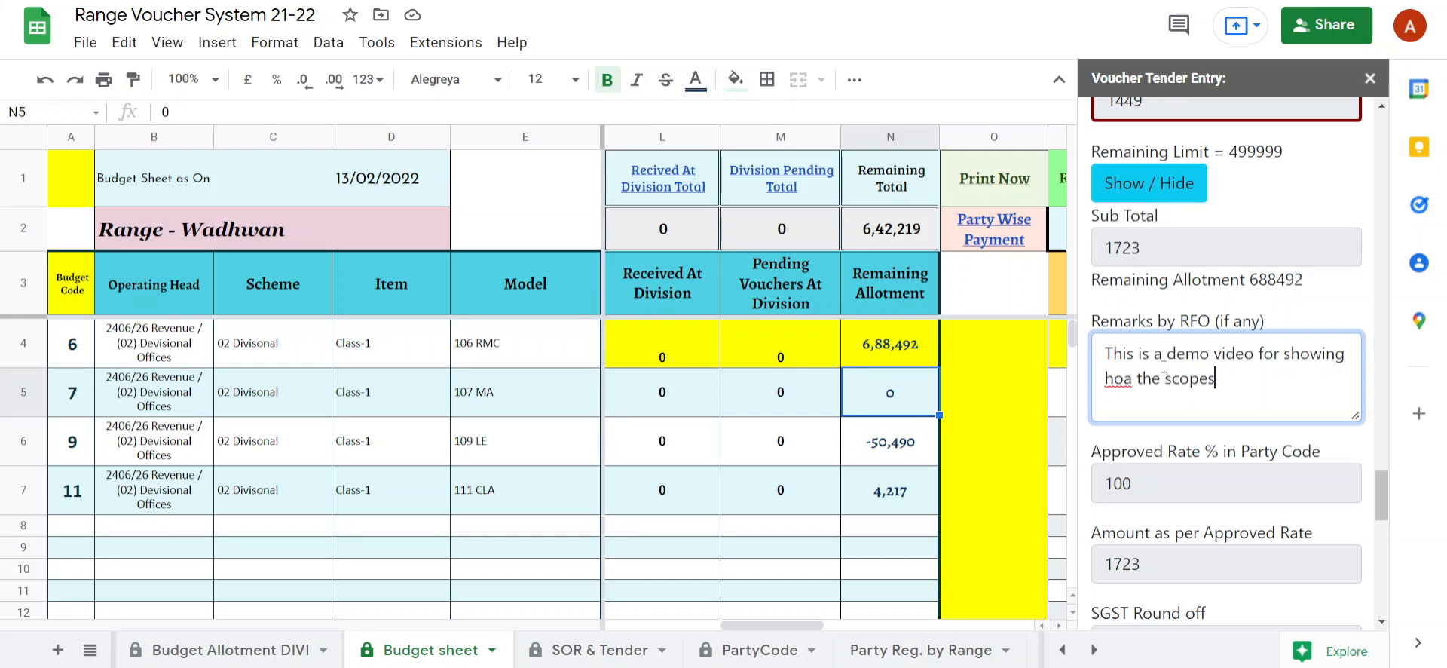
{"action": "type", "text": " are used"}
{"action": "left_click", "coordinate": [1129, 388]}
{"action": "key", "text": "BackSpace"}
{"action": "type", "text": "w"}
{"action": "left_click", "coordinate": [1158, 452]}
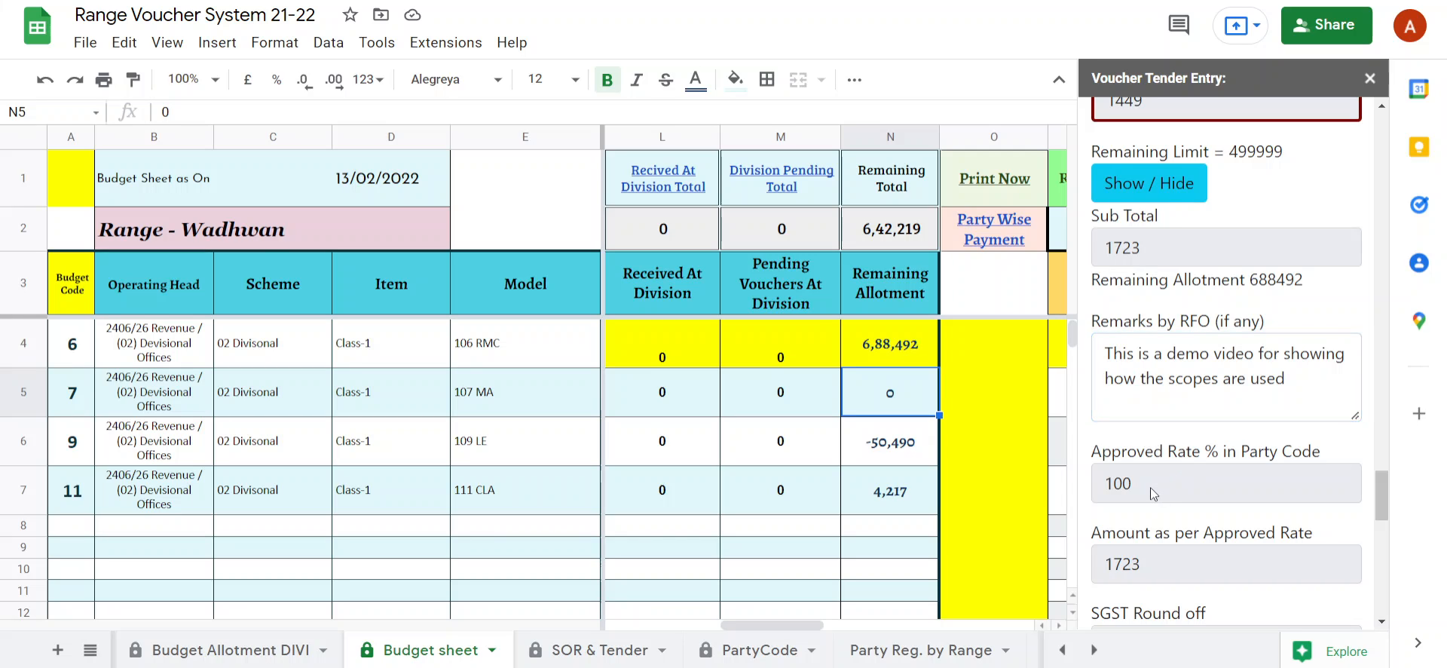
Look up the source of the approved rate percentage on the SOR & Tender and PartyCode sheets.
{"action": "scroll", "coordinate": [1151, 486], "scroll_direction": "down", "scroll_amount": 1}
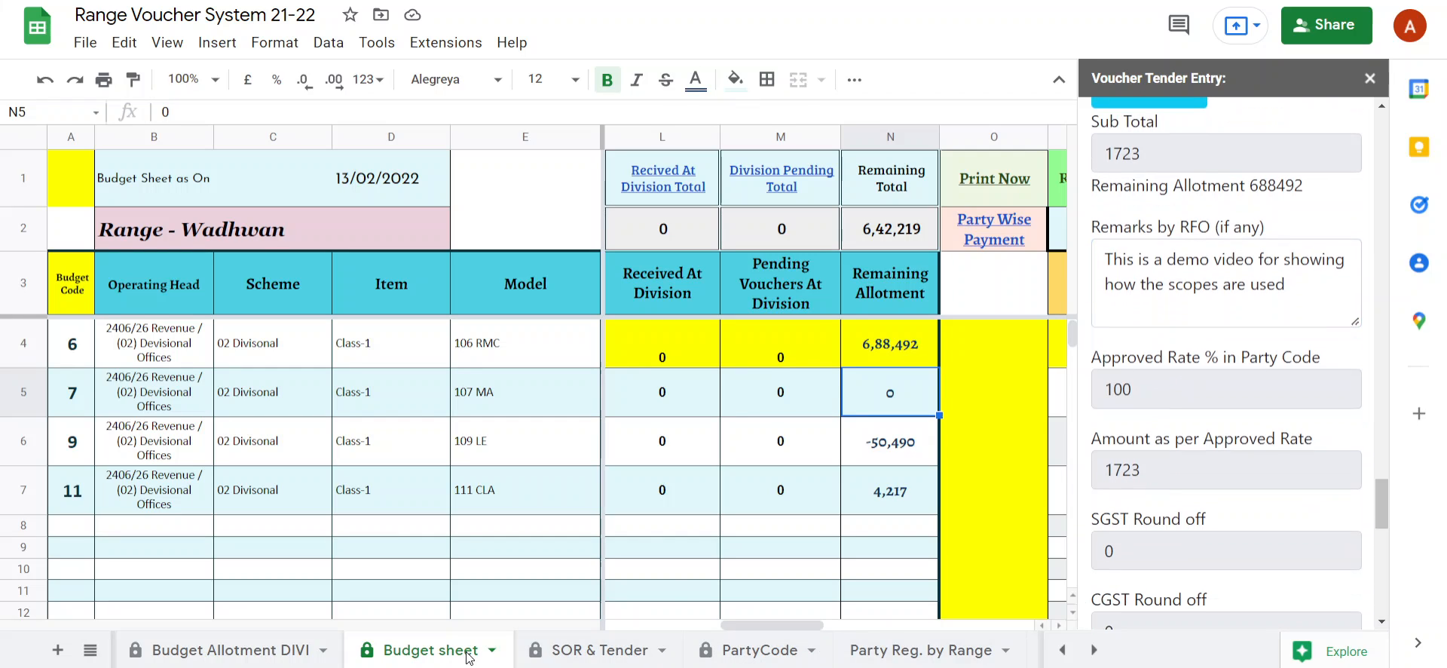
{"action": "left_click", "coordinate": [584, 650]}
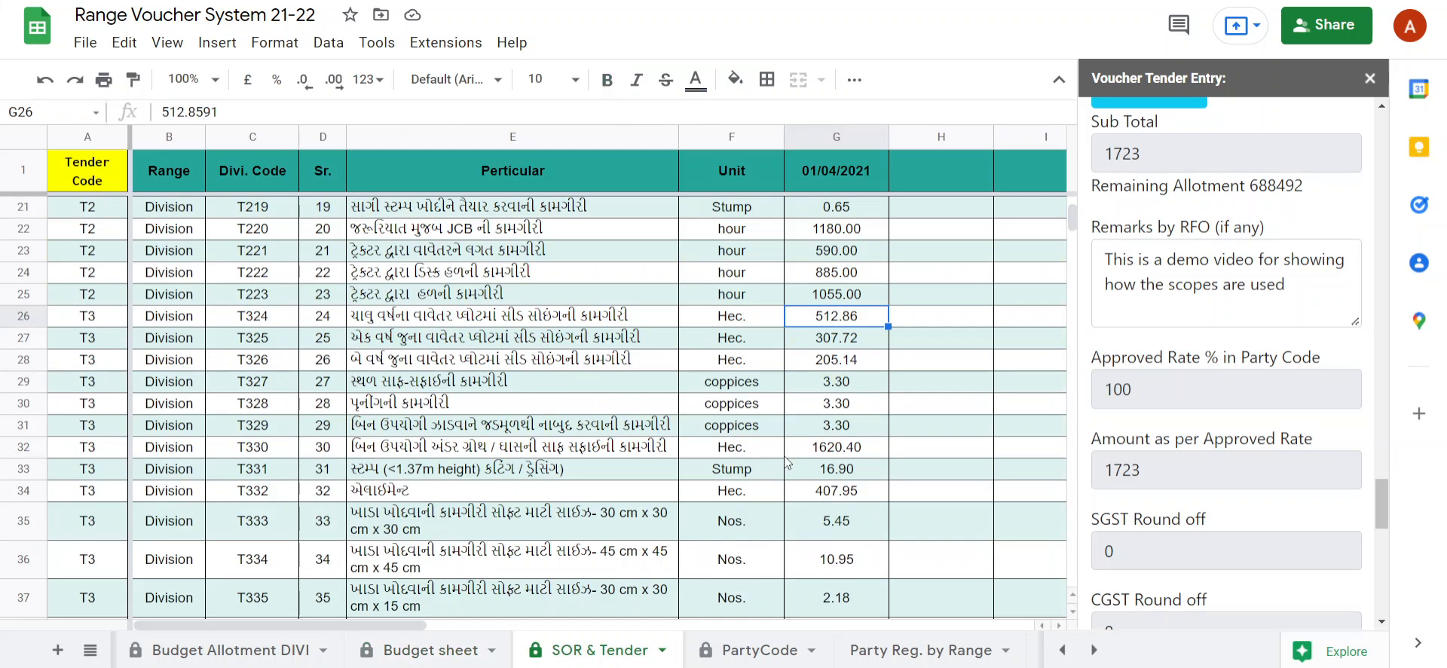
{"action": "left_click", "coordinate": [769, 658]}
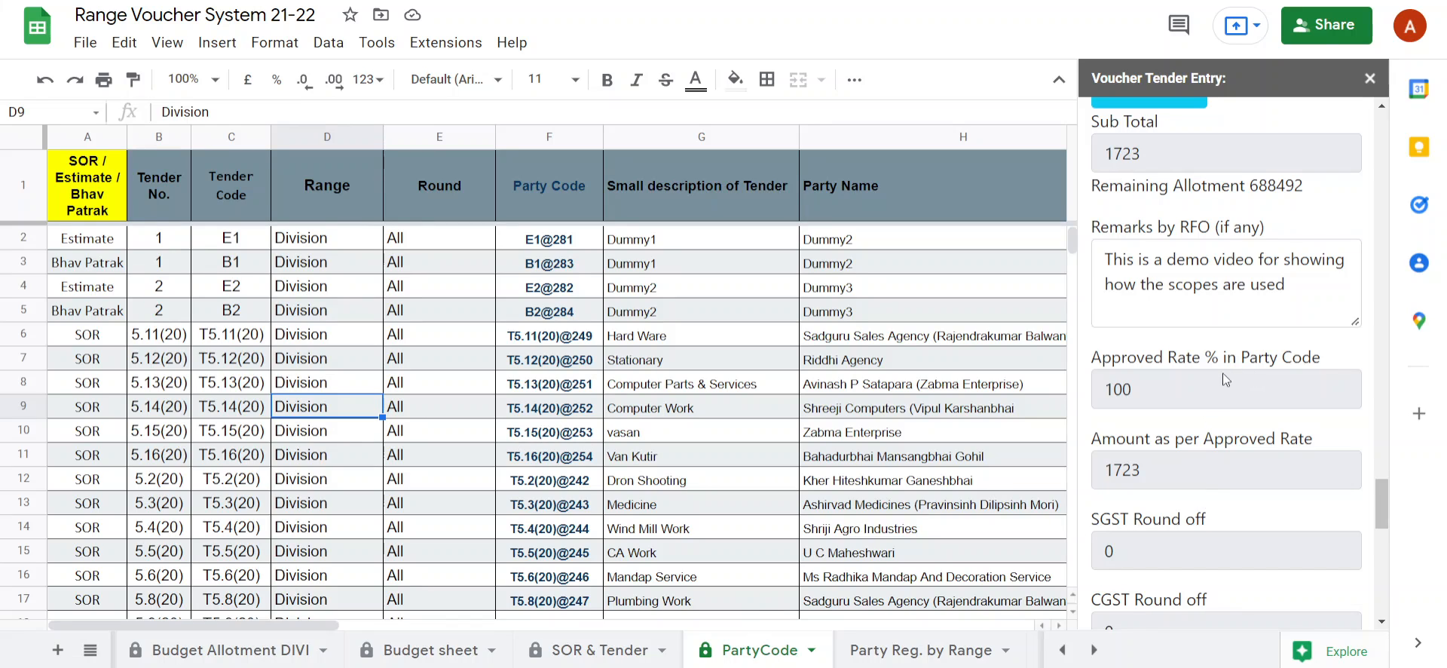
Enter an Adjustment of -3 as a discount and review the total amount, deductions and net amount.
{"action": "scroll", "coordinate": [1222, 372], "scroll_direction": "down", "scroll_amount": 4}
{"action": "scroll", "coordinate": [1231, 457], "scroll_direction": "down", "scroll_amount": 3}
{"action": "left_click", "coordinate": [1186, 355]}
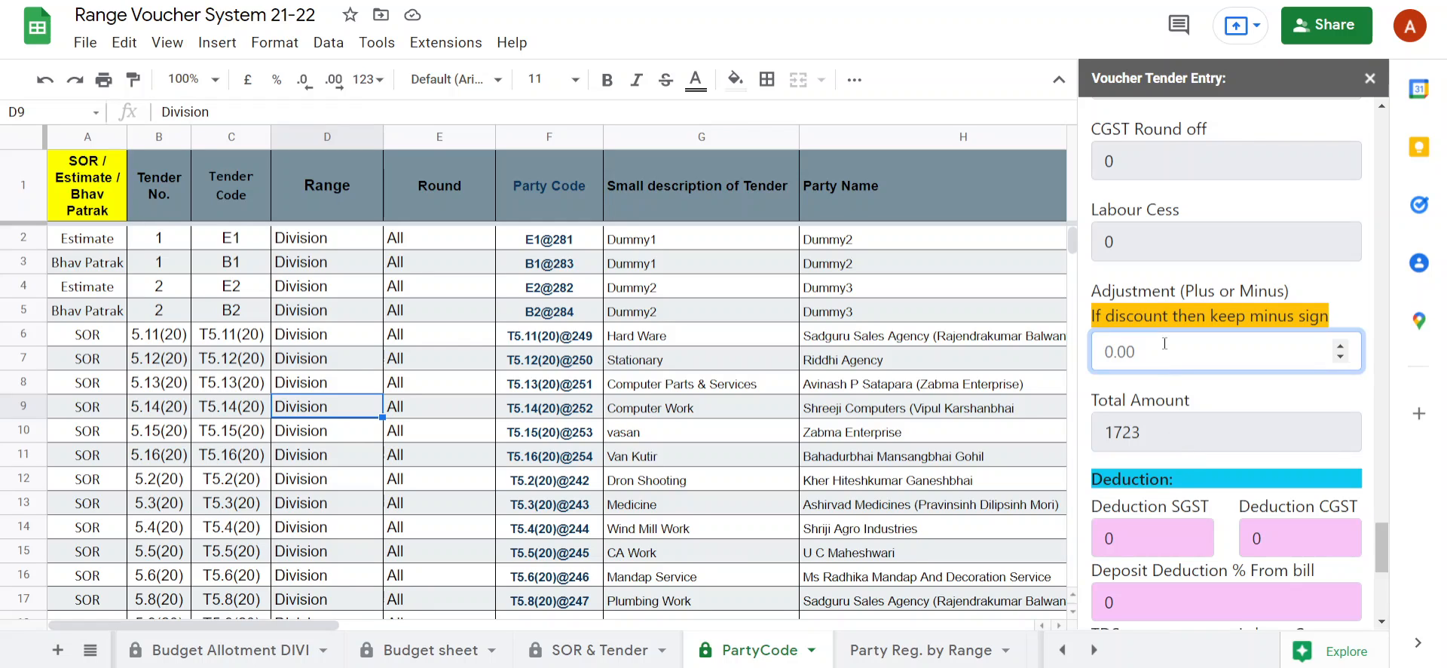
{"action": "type", "text": "-3"}
{"action": "scroll", "coordinate": [1214, 399], "scroll_direction": "down", "scroll_amount": 3}
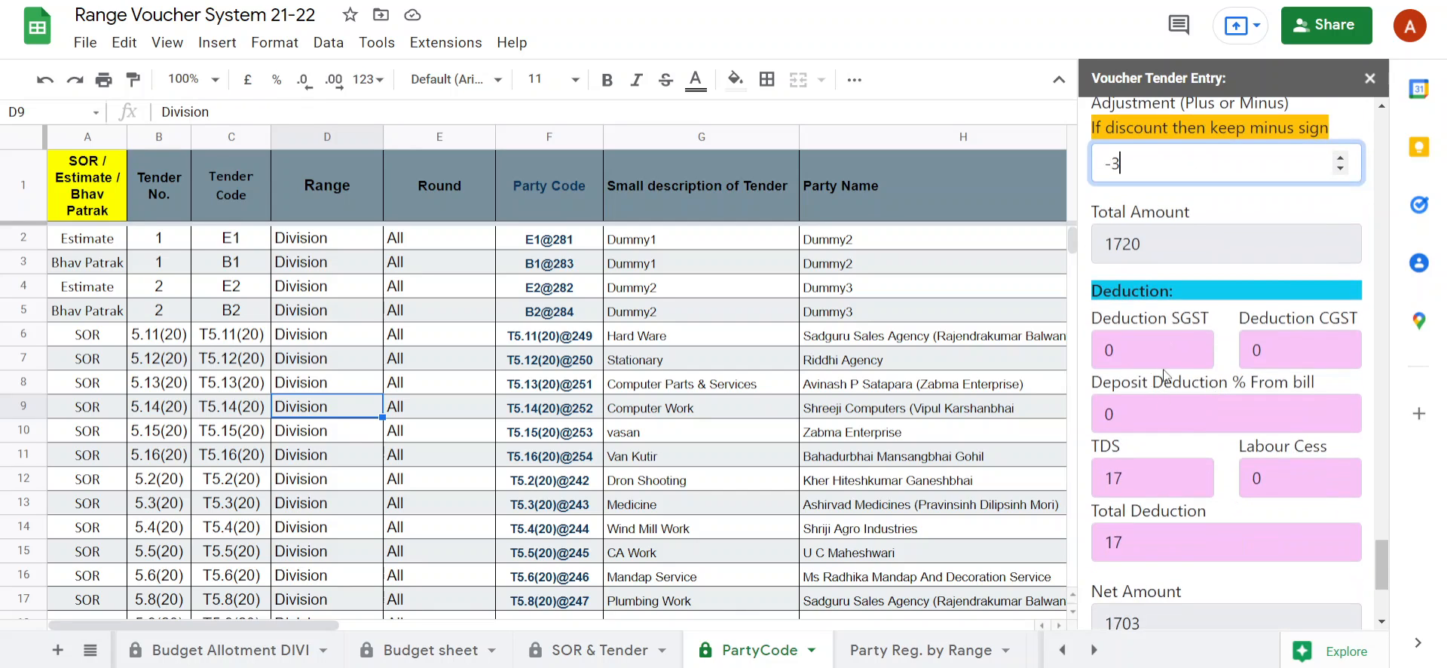
{"action": "scroll", "coordinate": [1174, 507], "scroll_direction": "down", "scroll_amount": 3}
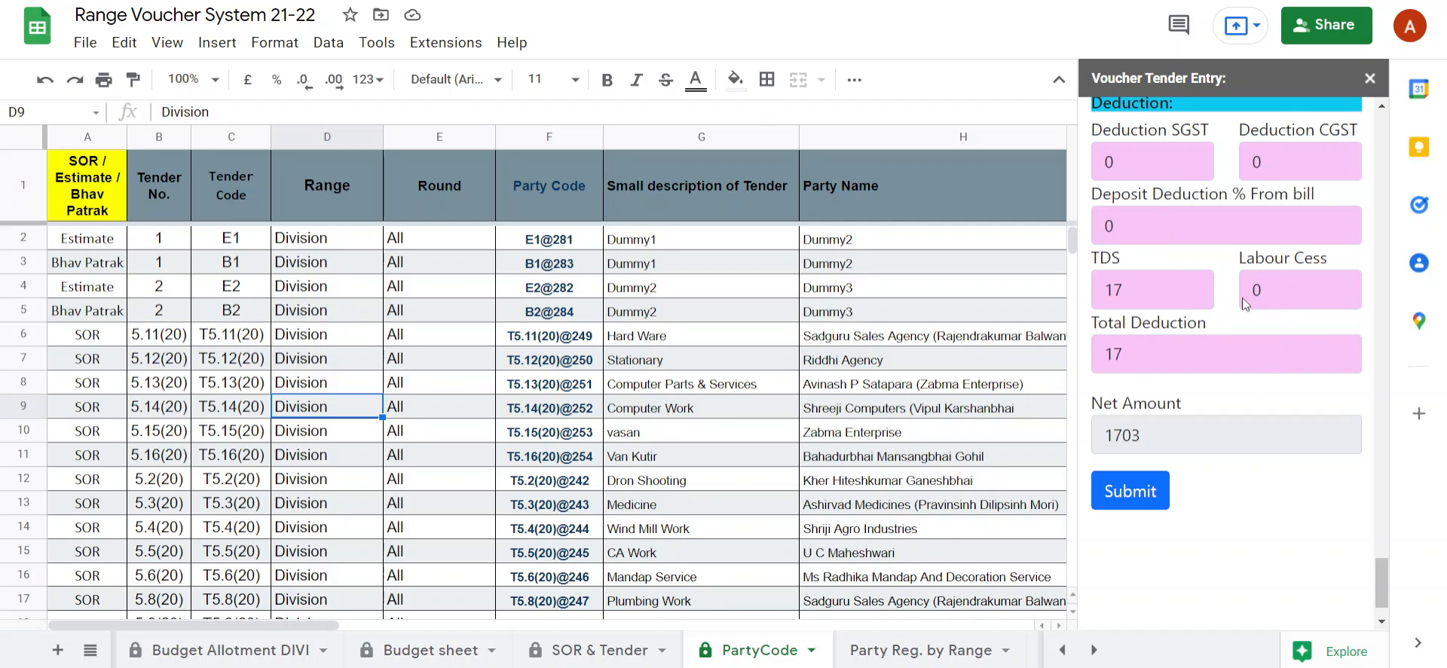
Look through the Bhav Patrak, Budget sheet Monthwise, D.Wager Salary, Estimate and SOR & Tender sheets as sources for the voucher's data.
{"action": "left_click", "coordinate": [1093, 650]}
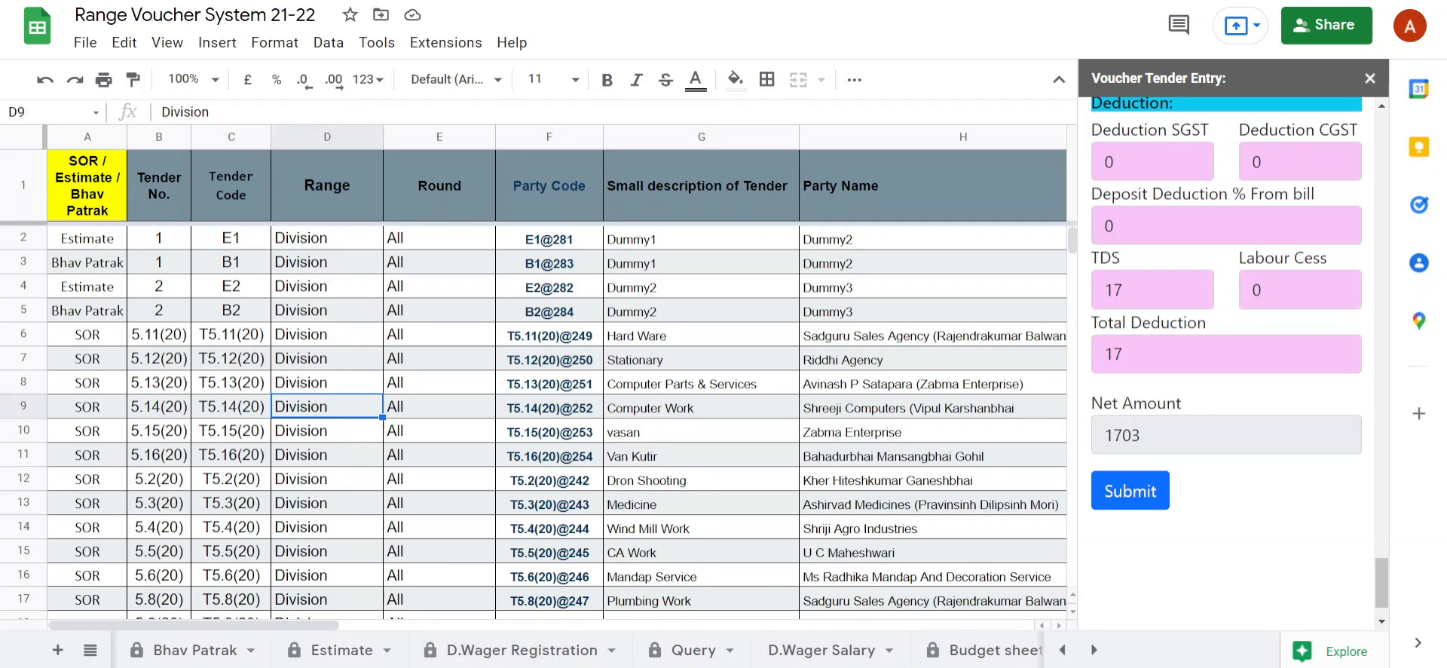
{"action": "left_click", "coordinate": [178, 656]}
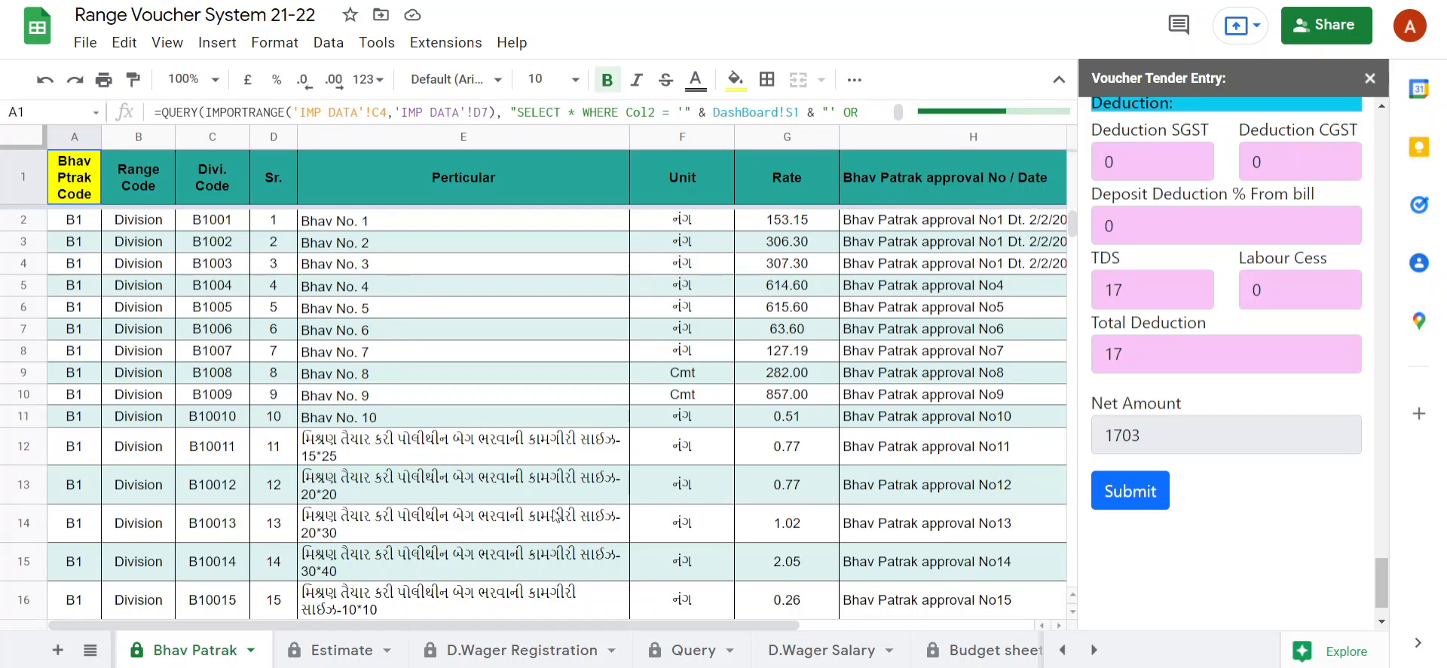
{"action": "left_click", "coordinate": [970, 656]}
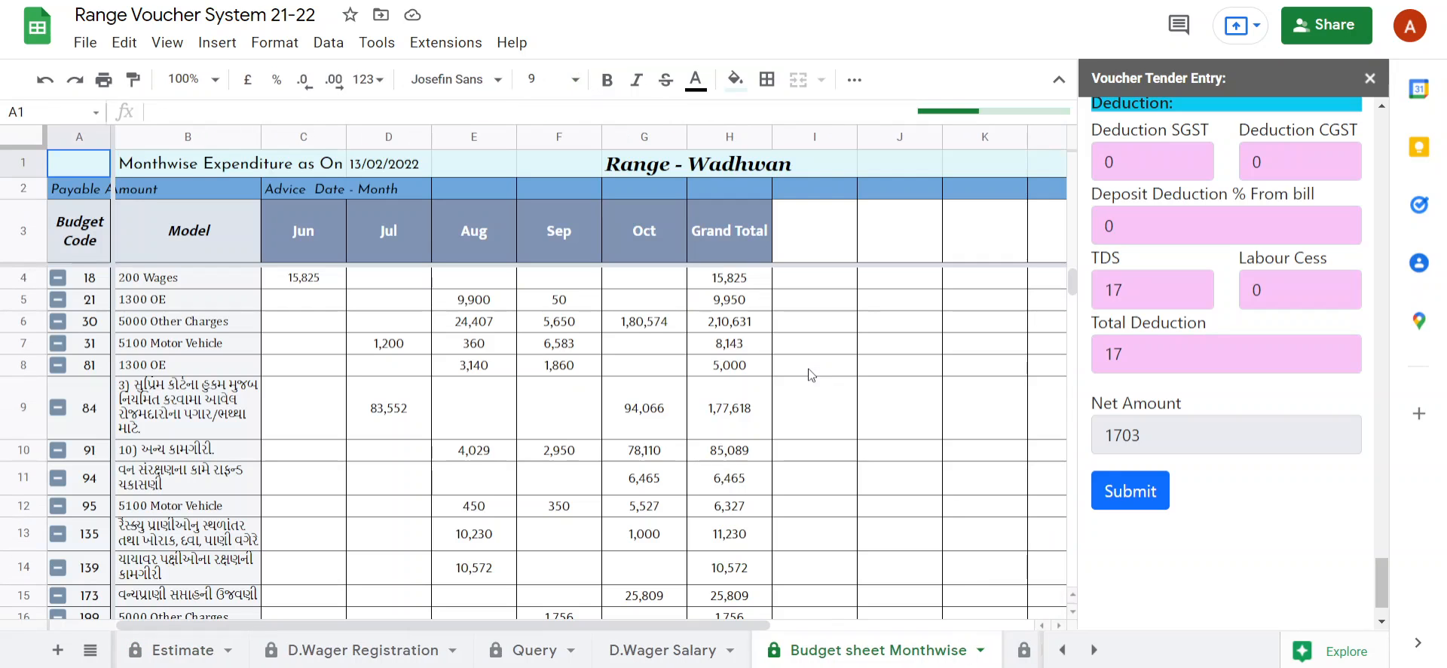
{"action": "left_click", "coordinate": [641, 655]}
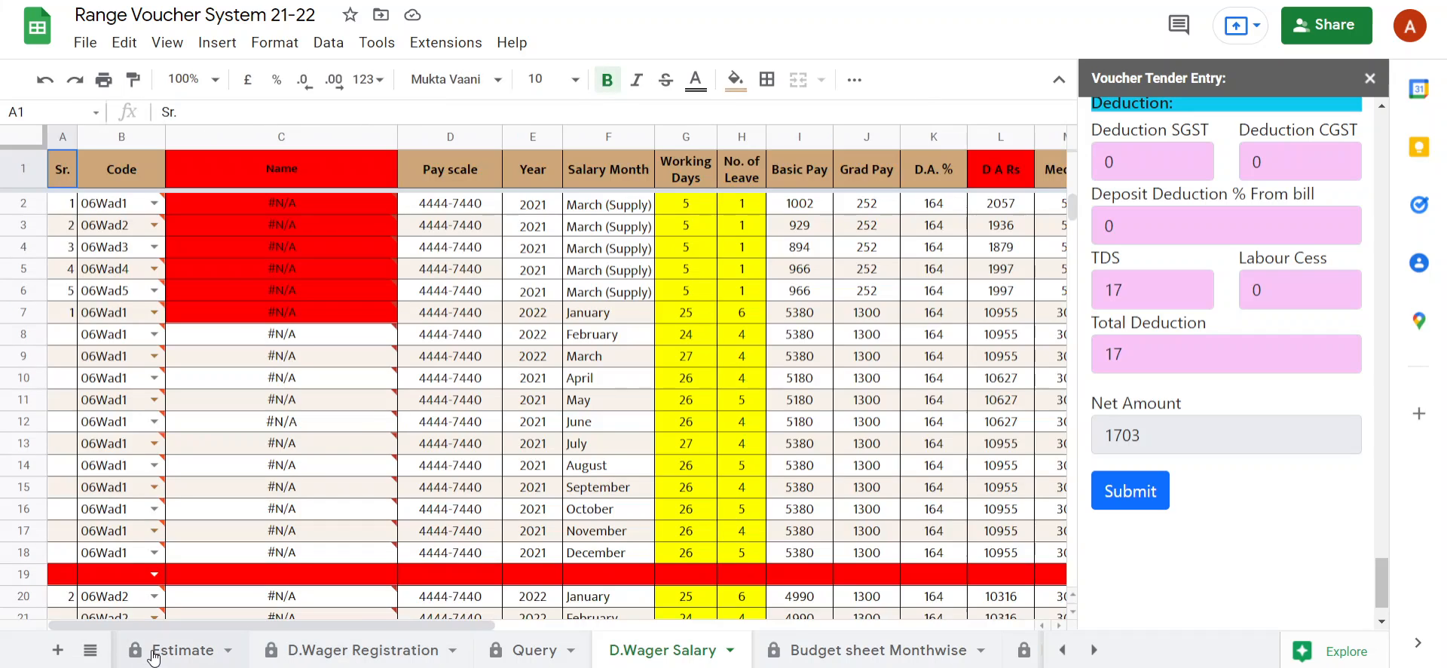
{"action": "left_click", "coordinate": [153, 656]}
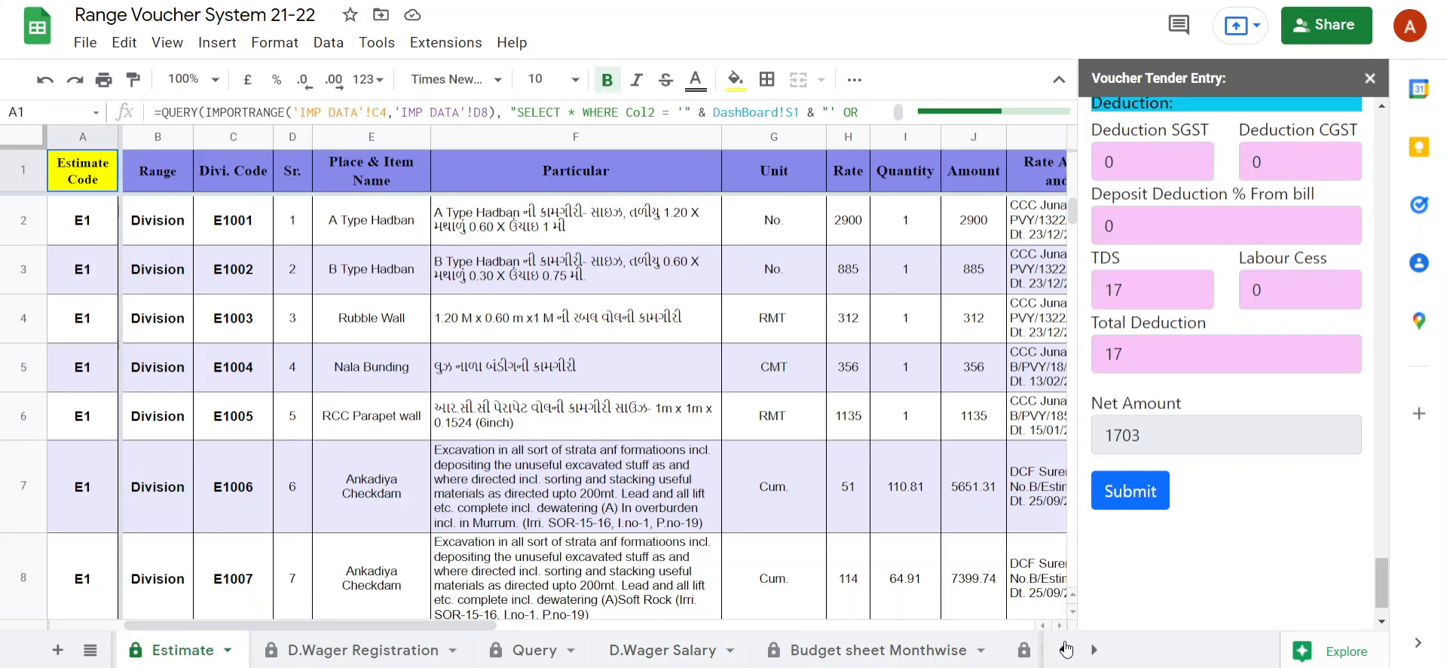
{"action": "left_click", "coordinate": [1064, 652]}
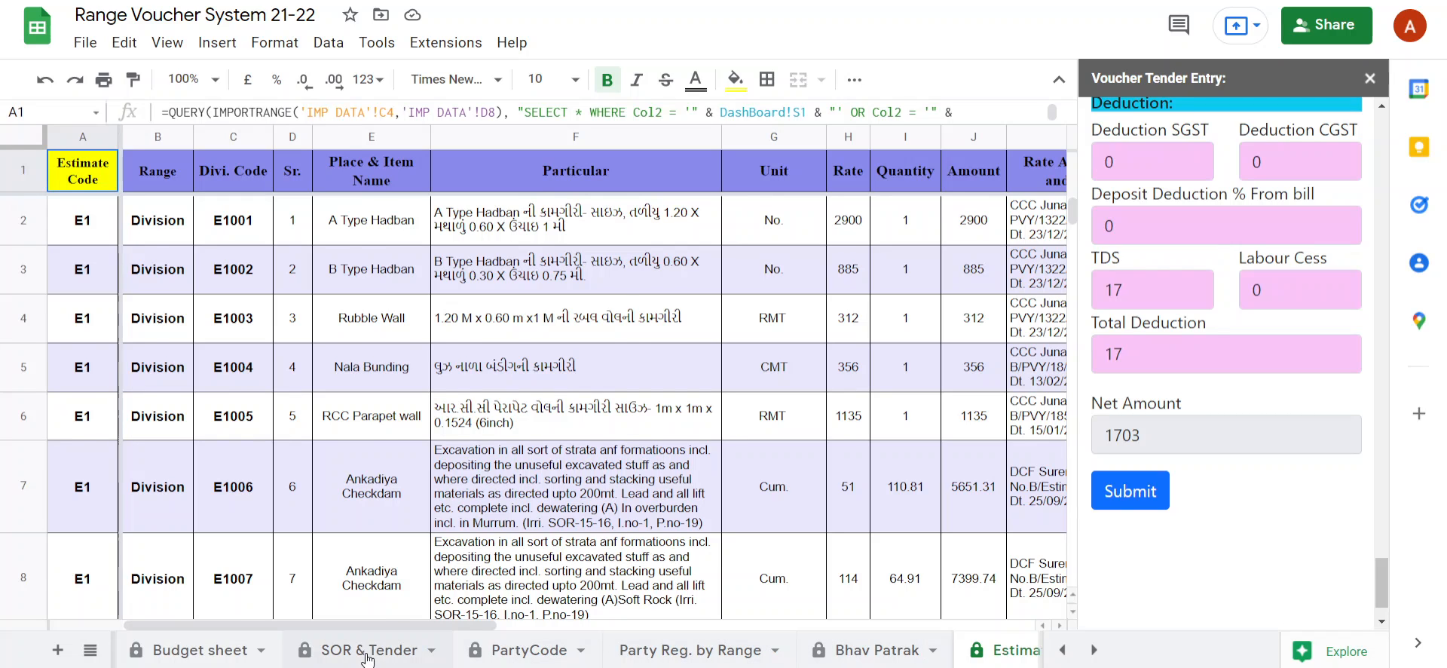
{"action": "left_click", "coordinate": [368, 654]}
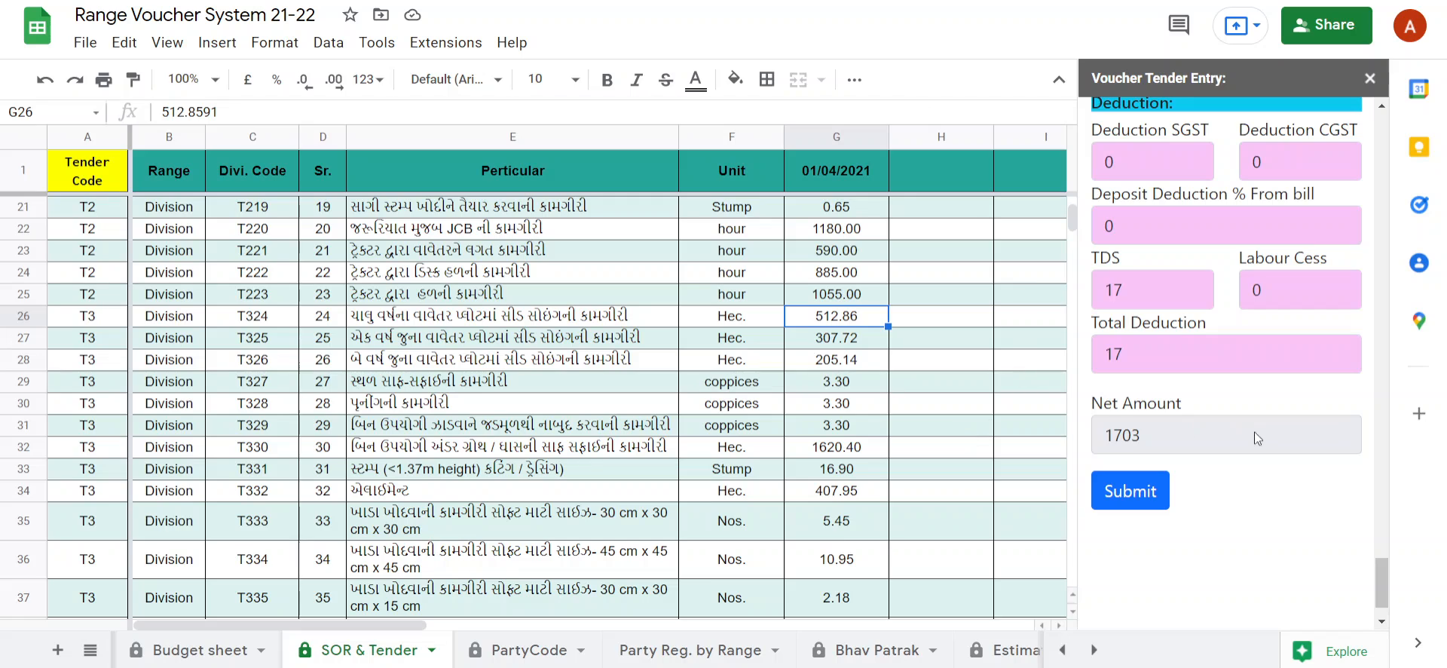
Bring up sheet 1 at its next empty row and submit the completed tender voucher entry.
{"action": "scroll", "coordinate": [1247, 452], "scroll_direction": "down", "scroll_amount": 1}
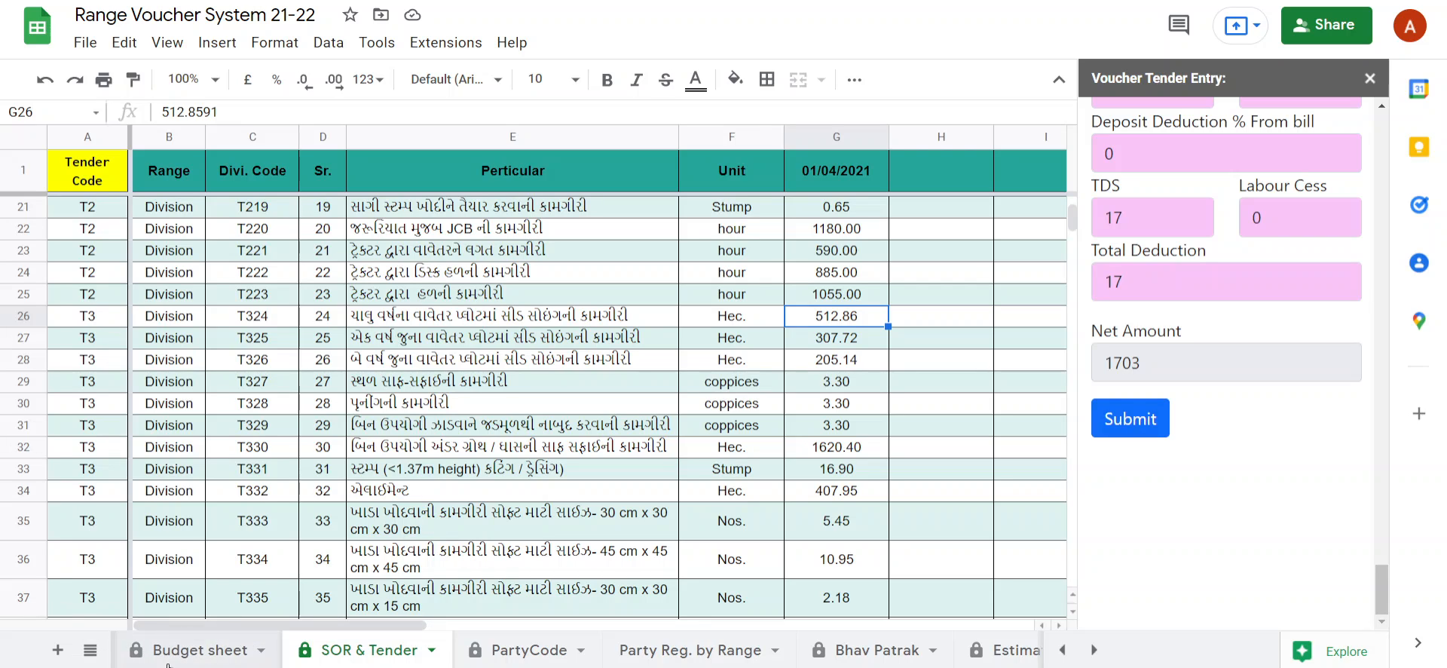
{"action": "left_click", "coordinate": [91, 650]}
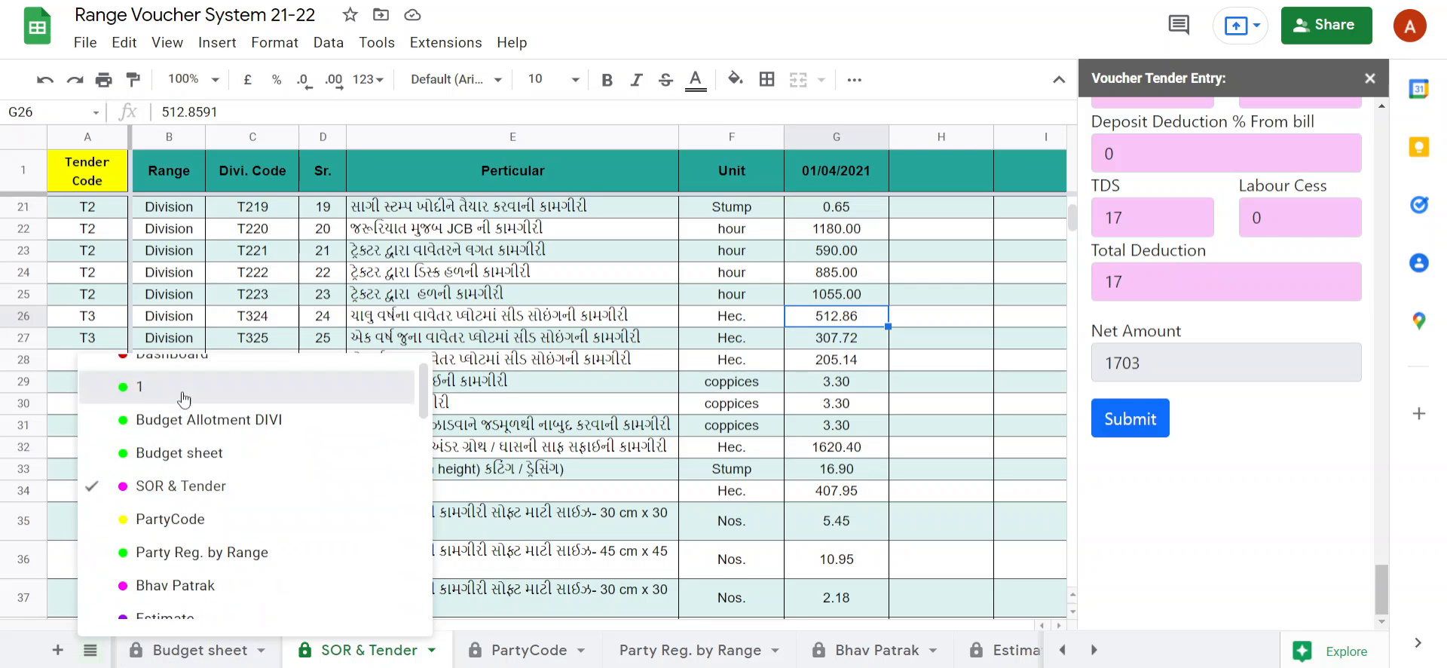
{"action": "left_click", "coordinate": [135, 387]}
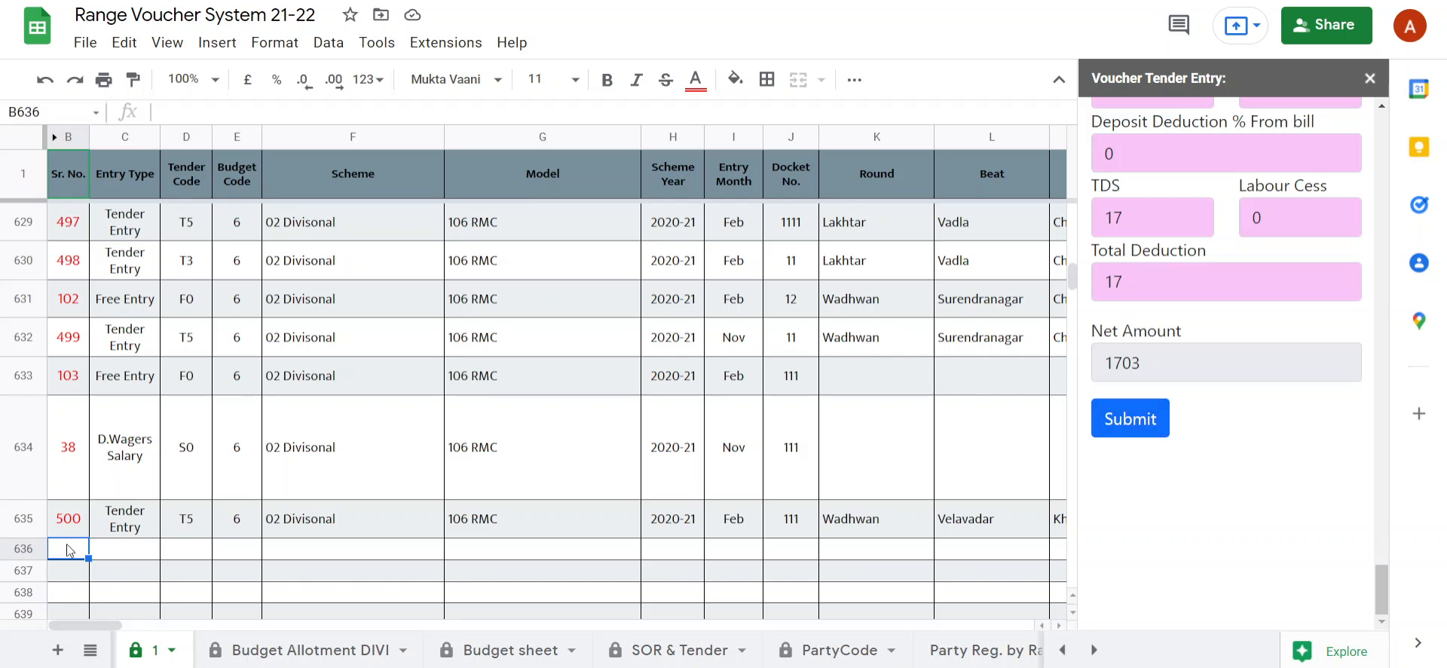
{"action": "left_click", "coordinate": [1150, 418]}
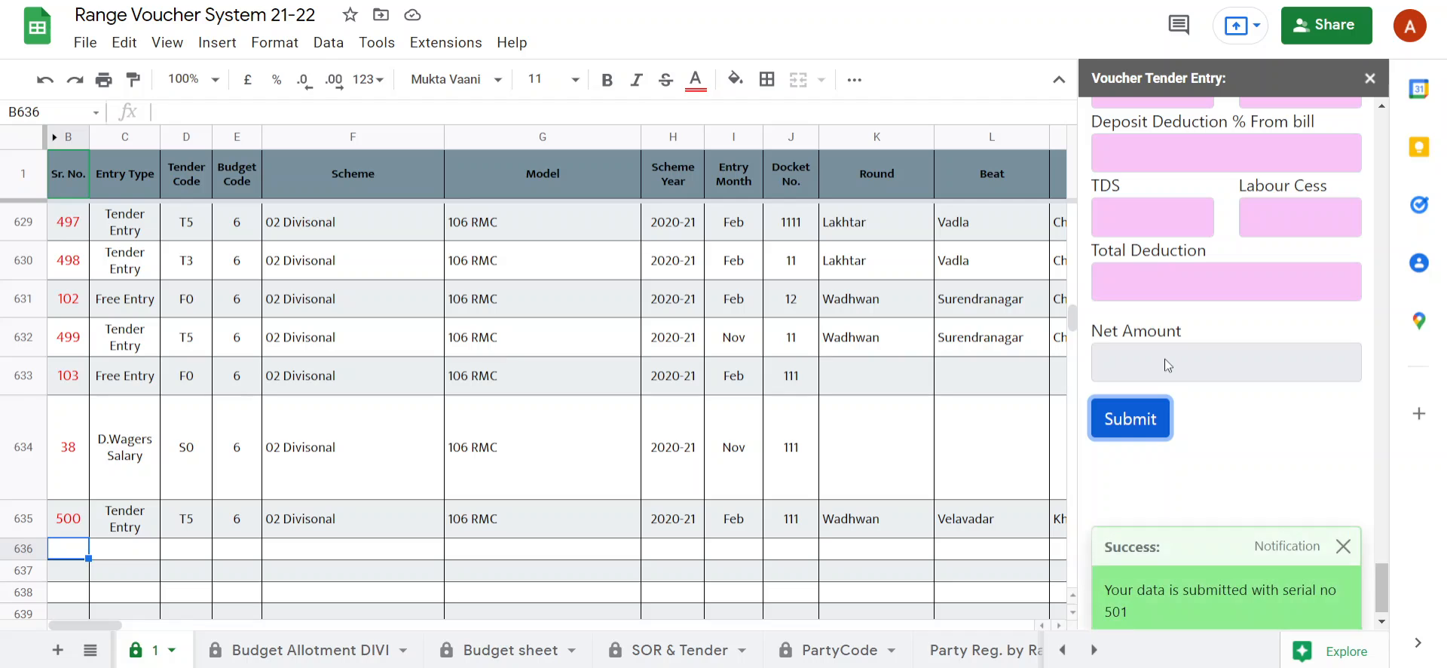
Examine the Tender Entry form after submission and check row 636 of sheet 1 for the new voucher record.
{"action": "scroll", "coordinate": [1176, 607], "scroll_direction": "down", "scroll_amount": 1}
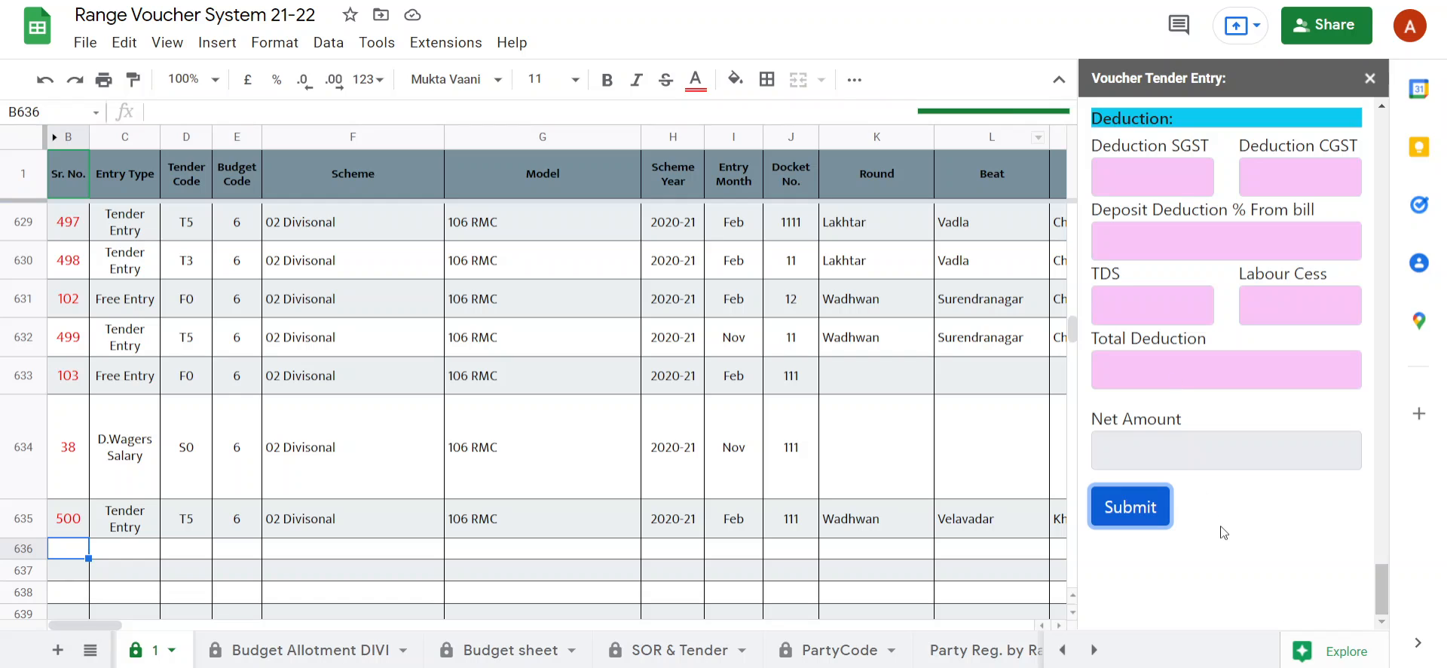
{"action": "scroll", "coordinate": [1225, 527], "scroll_direction": "up", "scroll_amount": 15}
{"action": "scroll", "coordinate": [1228, 531], "scroll_direction": "up", "scroll_amount": 15}
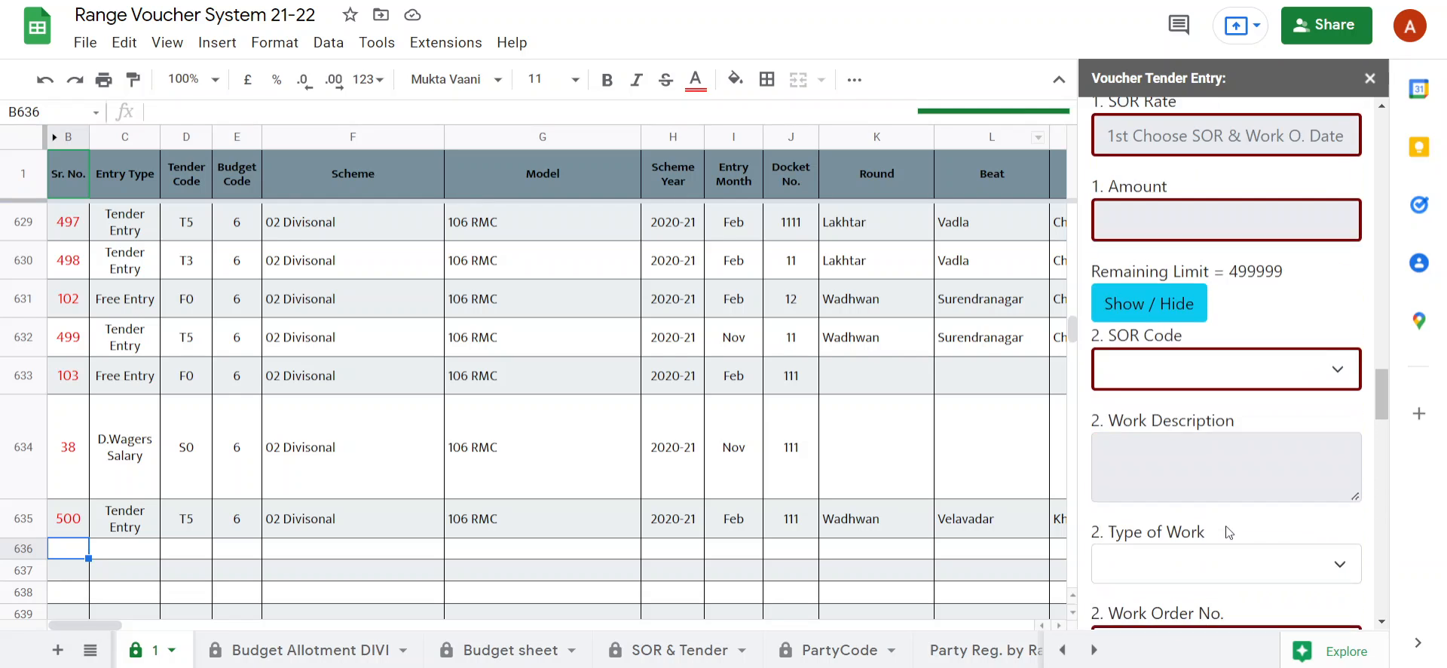
{"action": "scroll", "coordinate": [1229, 532], "scroll_direction": "up", "scroll_amount": 10}
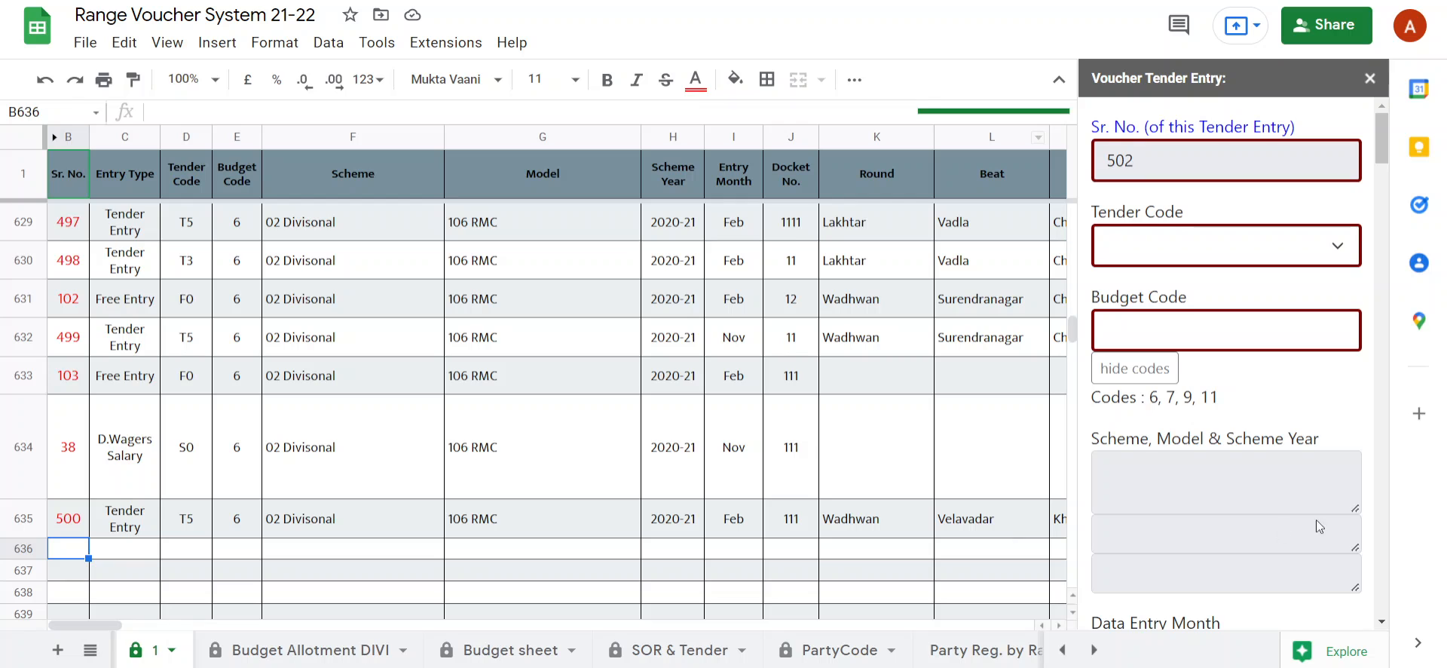
{"action": "scroll", "coordinate": [1247, 480], "scroll_direction": "down", "scroll_amount": 12}
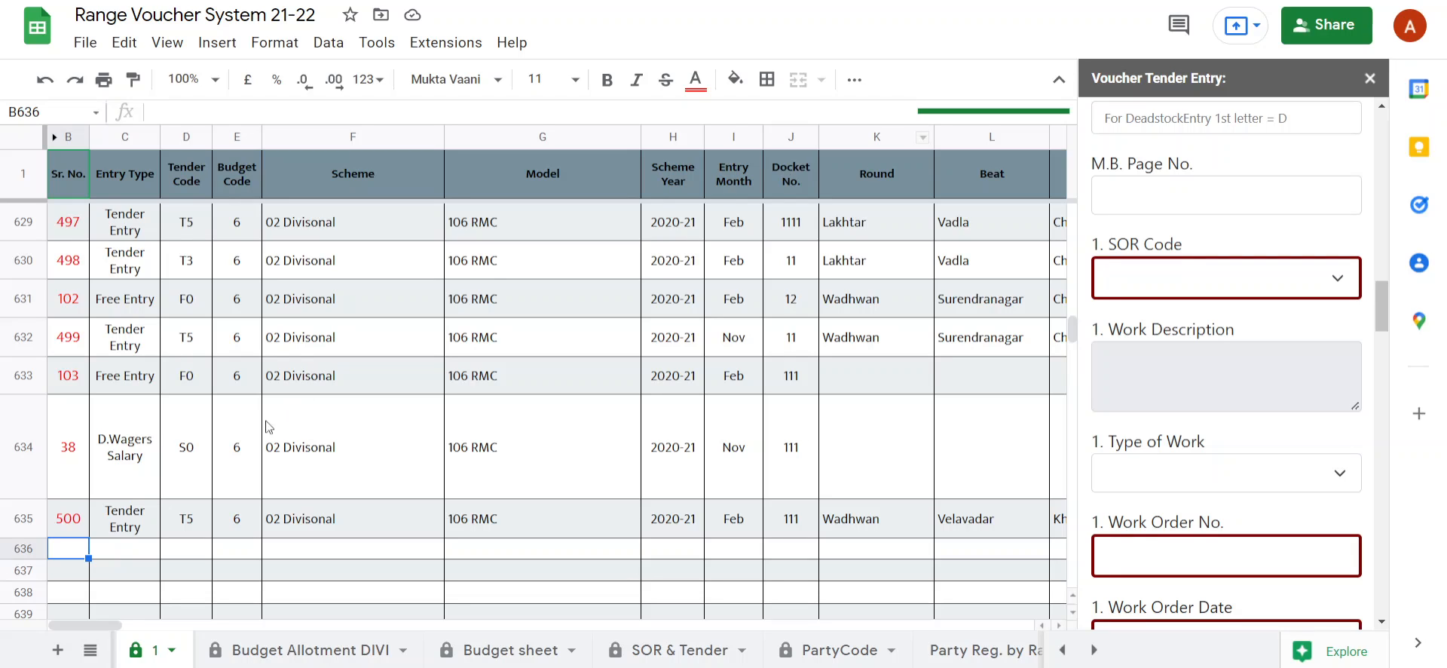
{"action": "left_click", "coordinate": [110, 550]}
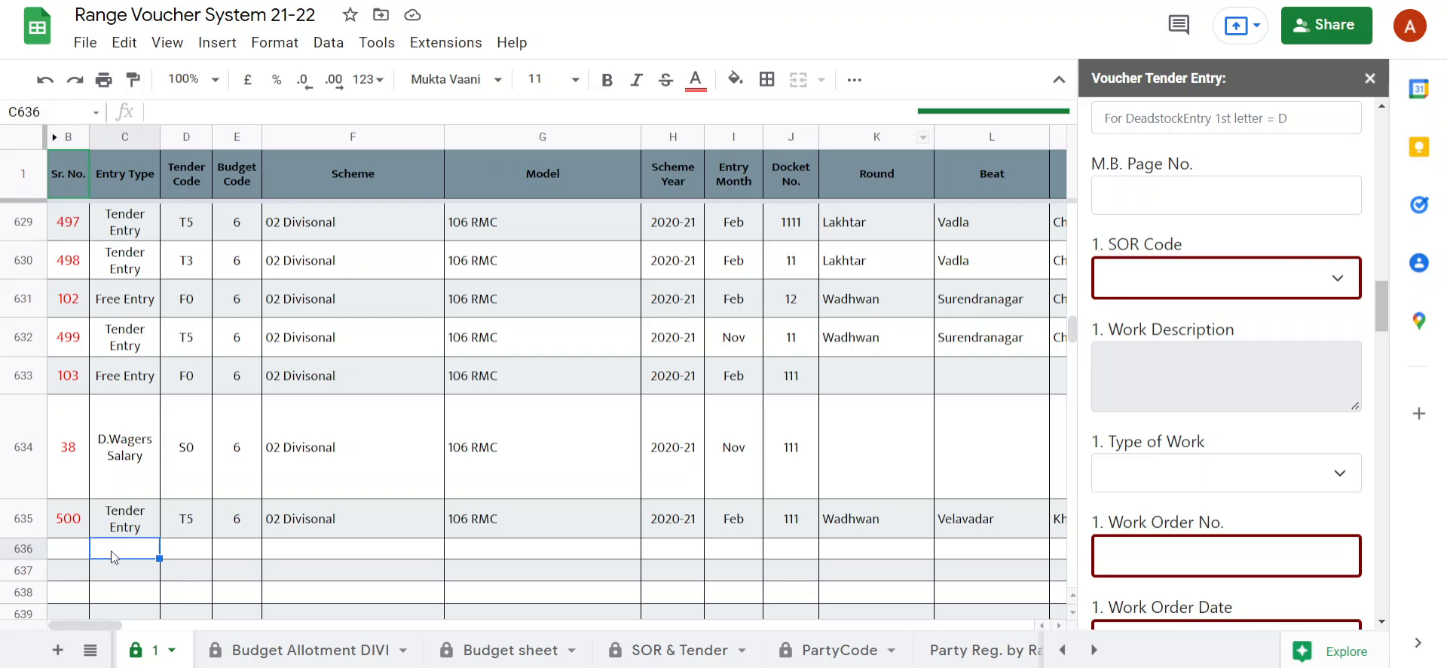
{"action": "left_click", "coordinate": [84, 552]}
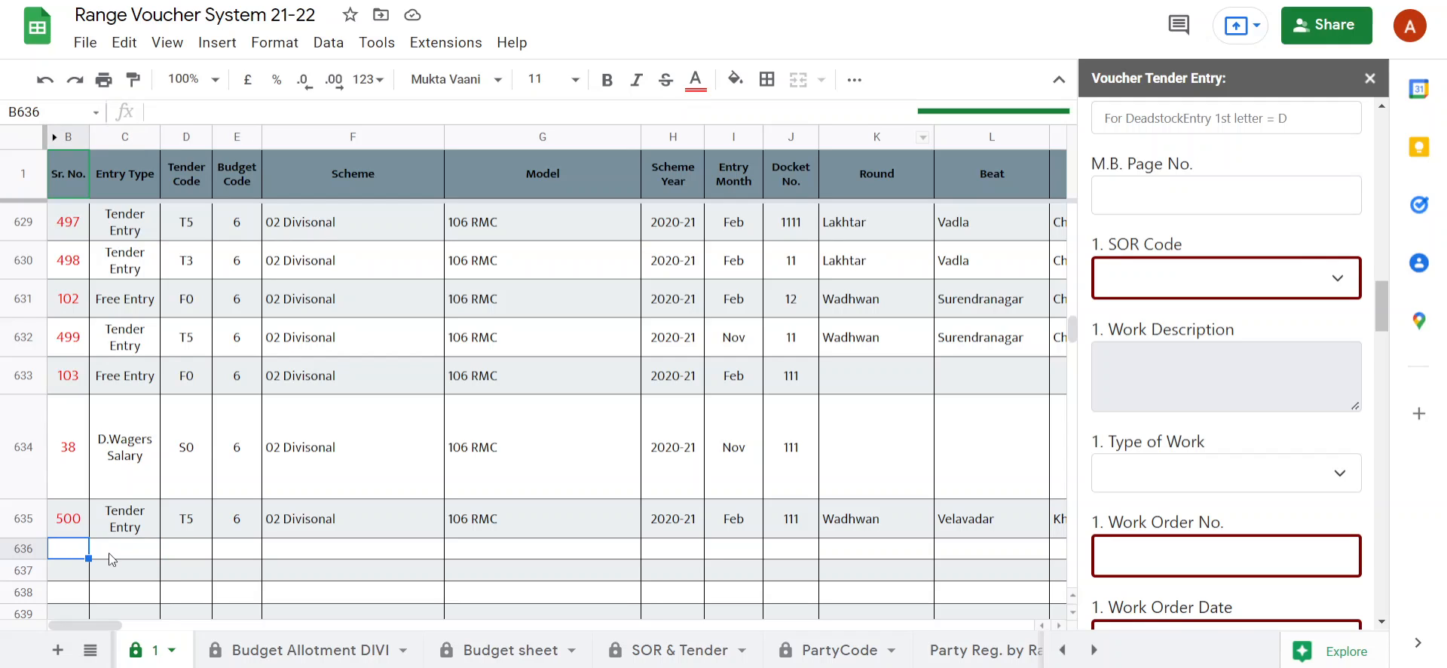
{"action": "scroll", "coordinate": [1257, 247], "scroll_direction": "down", "scroll_amount": 15}
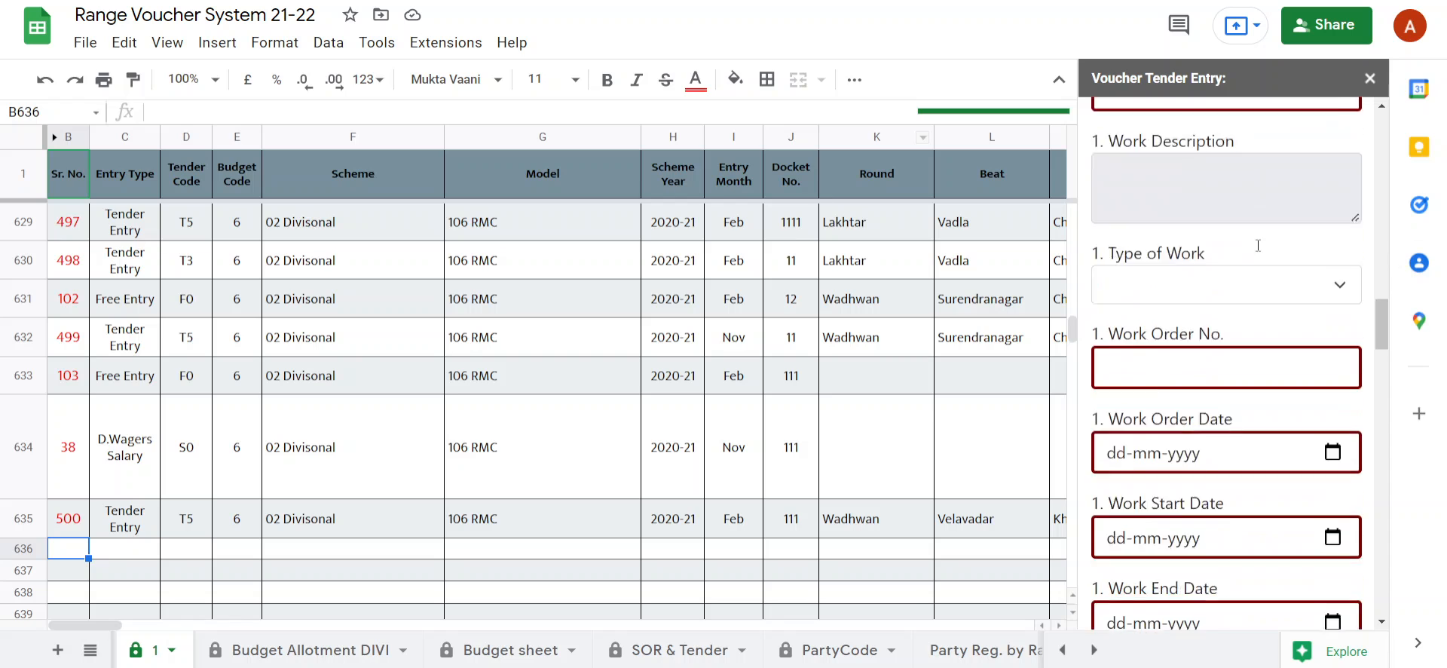
{"action": "scroll", "coordinate": [1259, 248], "scroll_direction": "down", "scroll_amount": 15}
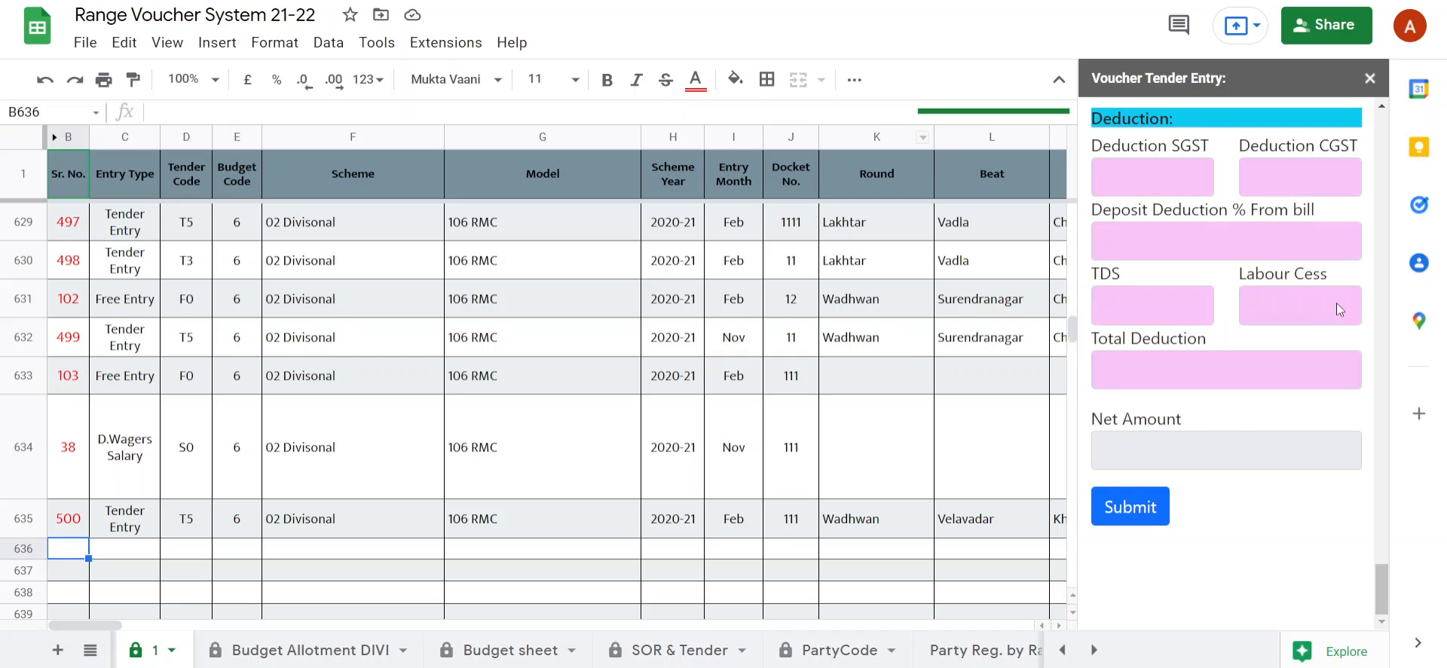
{"action": "scroll", "coordinate": [1242, 311], "scroll_direction": "up", "scroll_amount": 12}
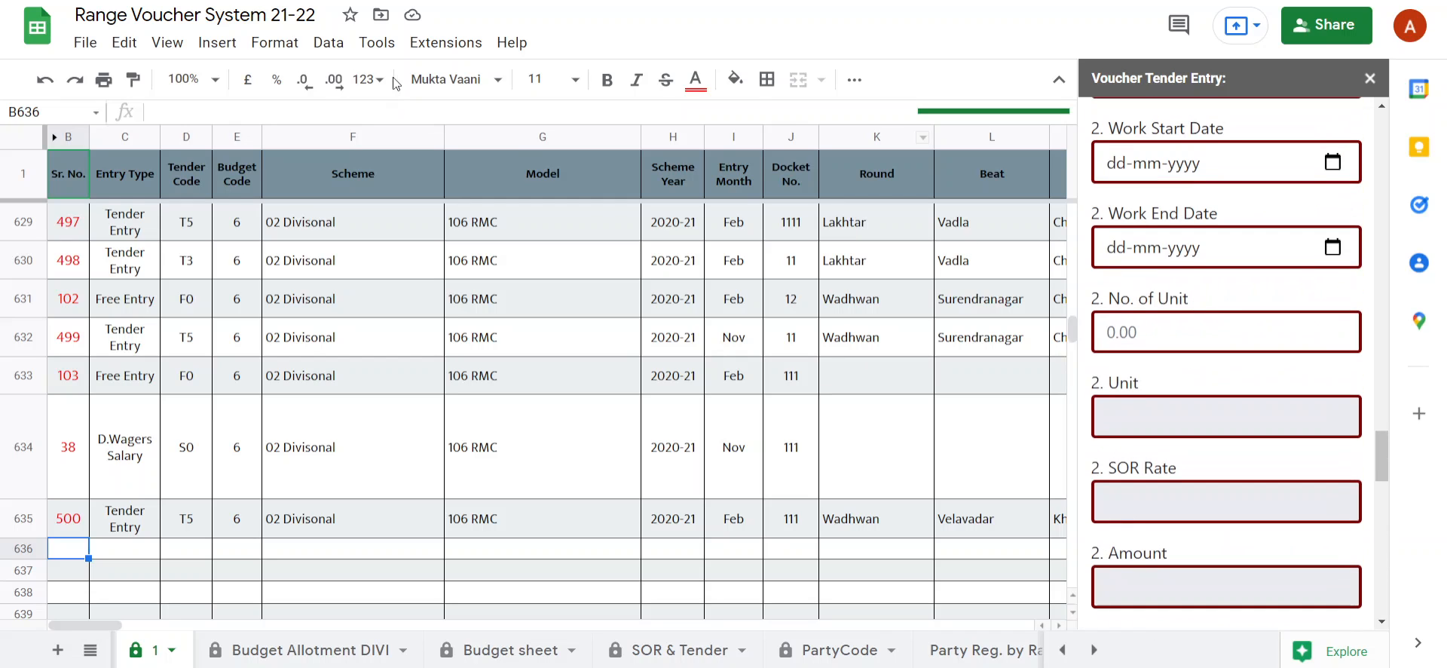
Open the VEF-1 Free Entry voucher form in place of the Tender Entry form.
{"action": "left_click", "coordinate": [445, 43]}
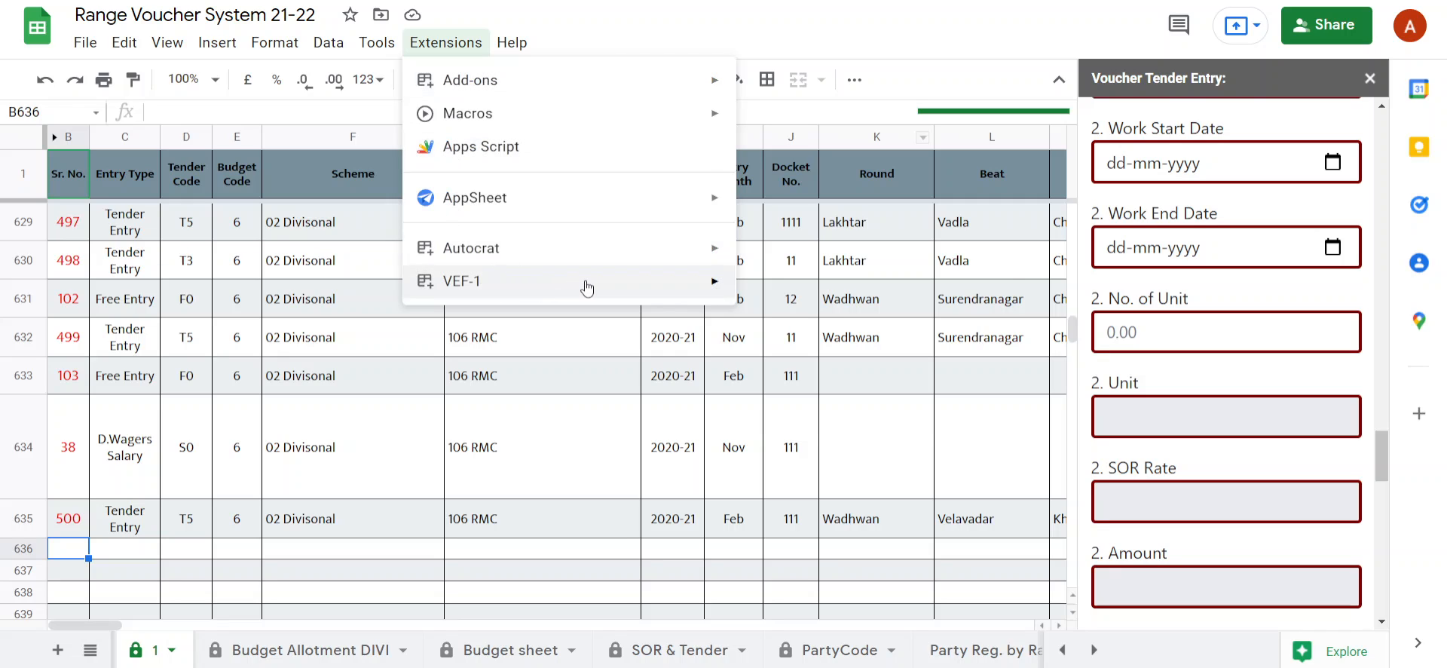
{"action": "mouse_move", "coordinate": [587, 288]}
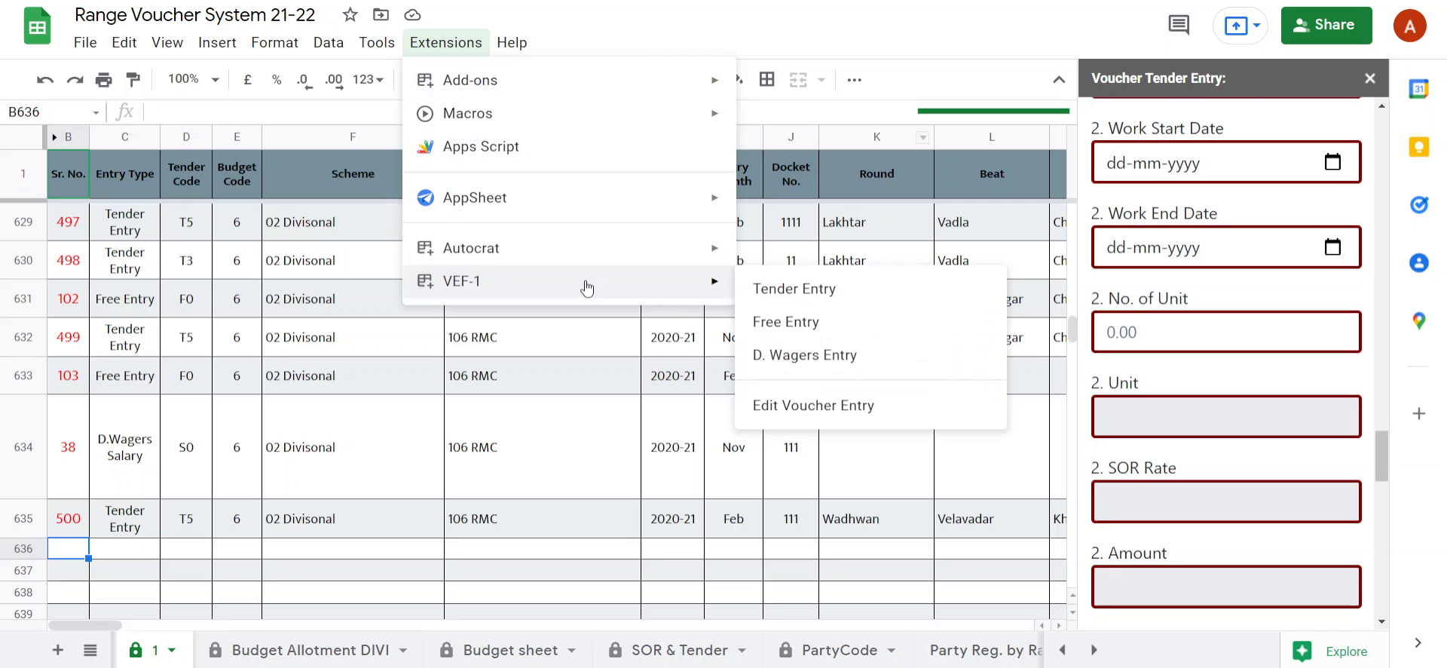
{"action": "left_click", "coordinate": [890, 324]}
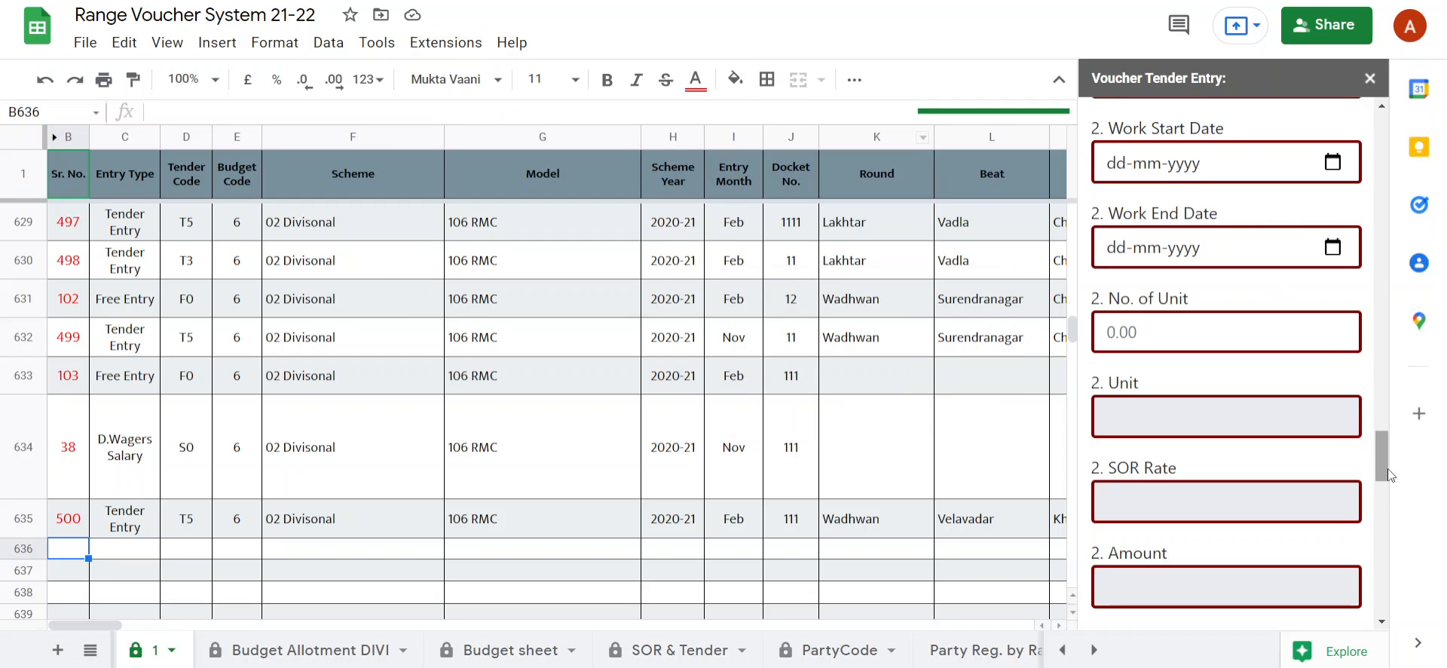
{"action": "left_click_drag", "start_coordinate": [1385, 463], "coordinate": [1379, 129]}
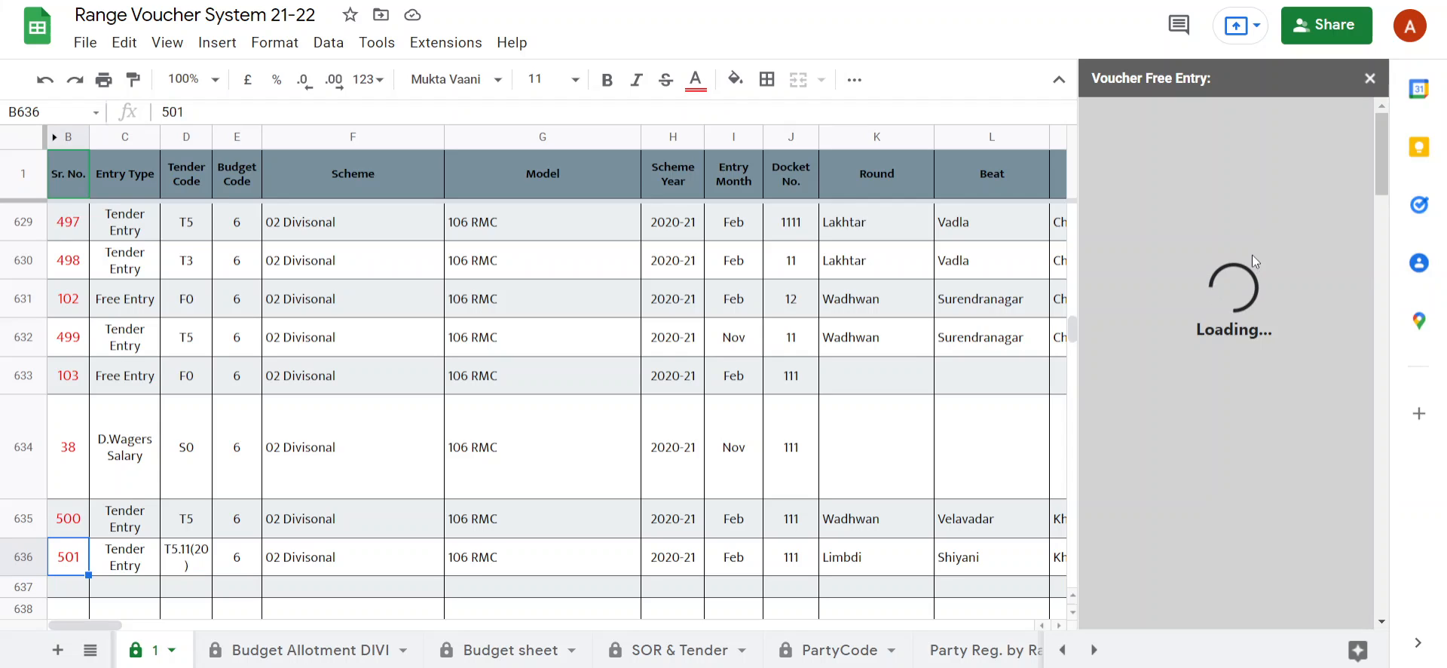
Review the submitted tender voucher's record in row 636, from the Sr. No. across to the rejection reason column.
{"action": "left_click", "coordinate": [132, 565]}
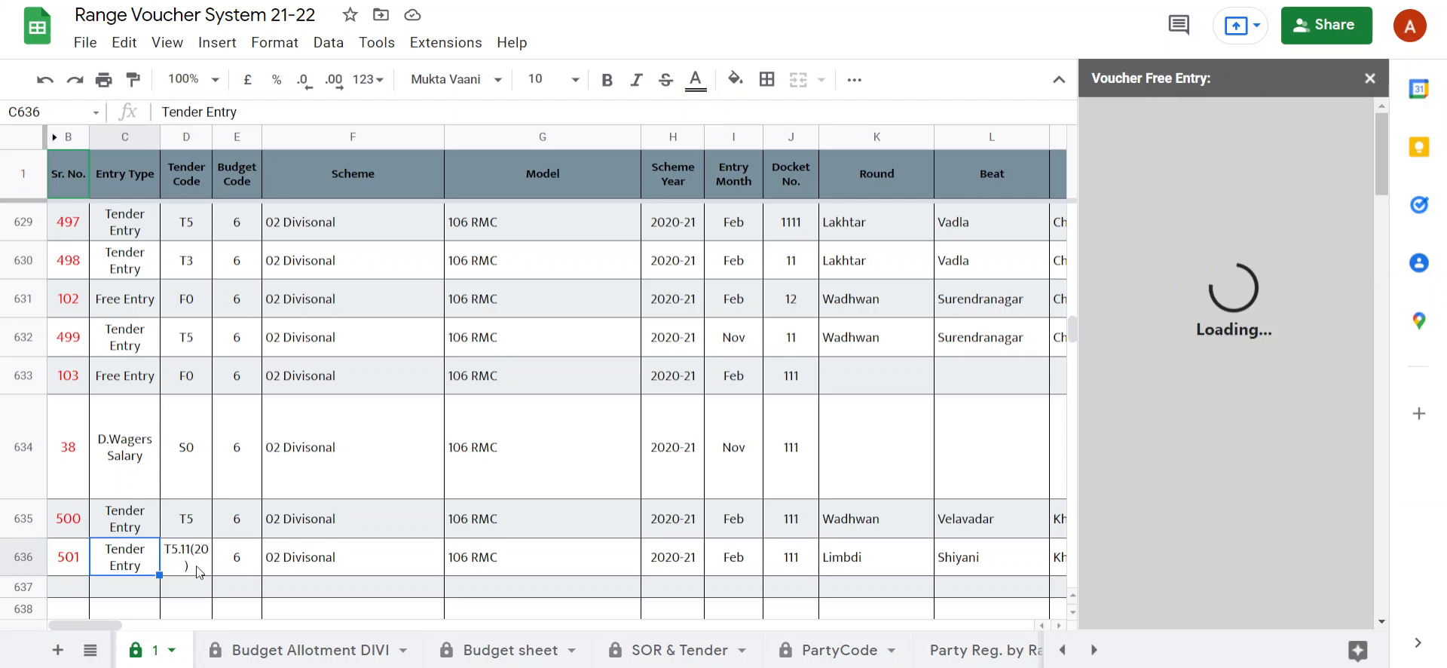
{"action": "left_click", "coordinate": [78, 563]}
{"action": "left_click", "coordinate": [24, 556]}
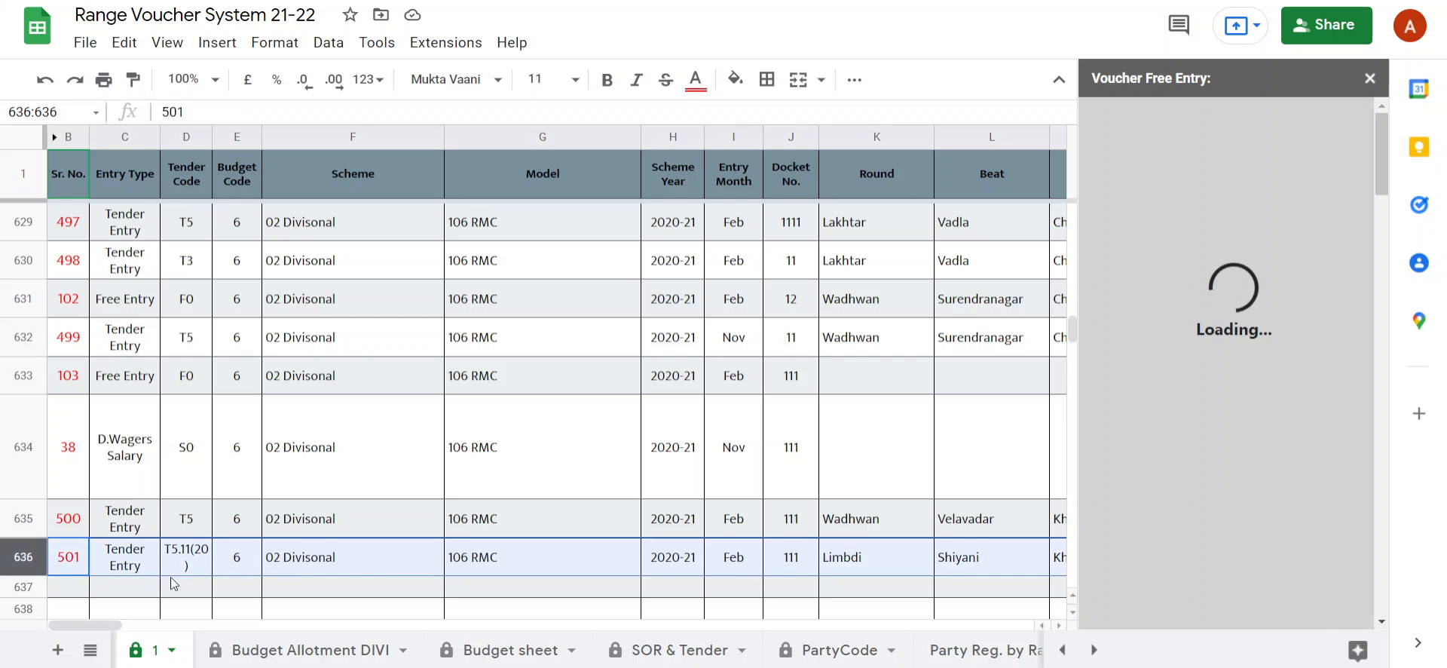
{"action": "left_click", "coordinate": [413, 560]}
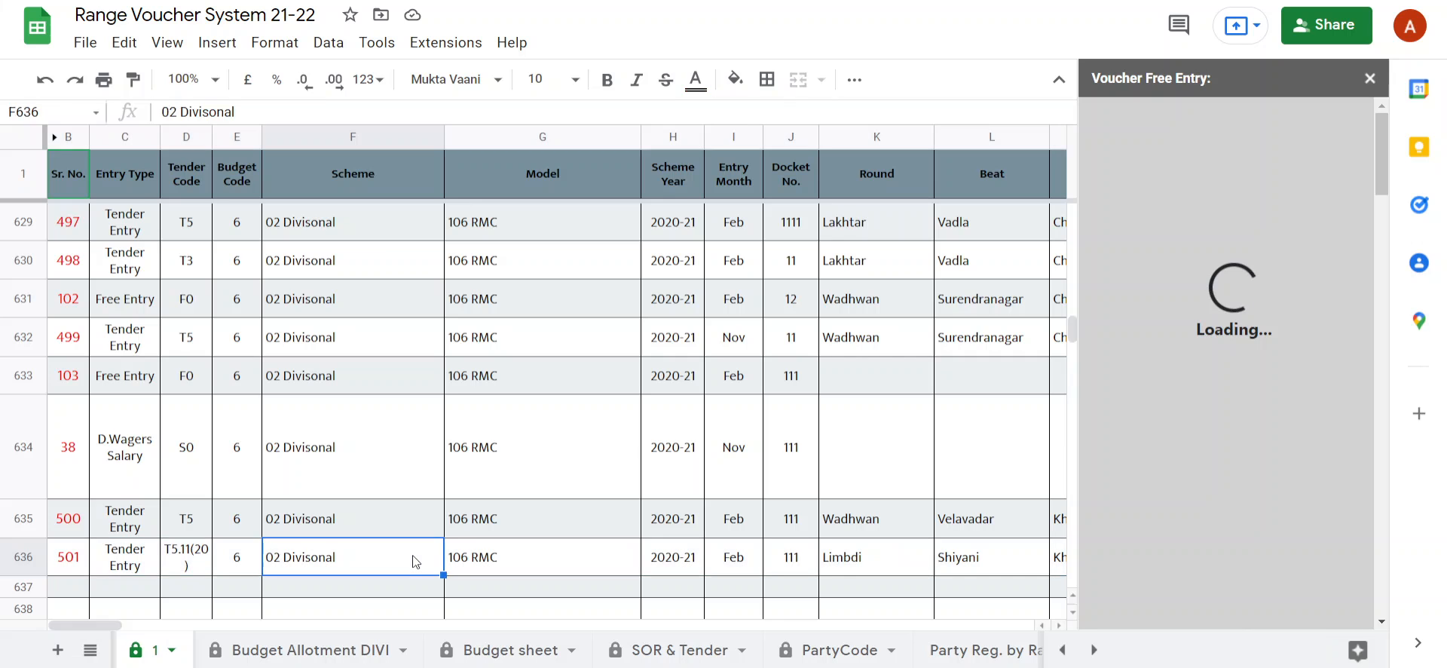
{"action": "key", "text": "Right"}
{"action": "key", "text": "Right"}
{"action": "key", "text": "Right"}
{"action": "key", "text": "Right"}
{"action": "key", "text": "Right"}
{"action": "key", "text": "Right"}
{"action": "key", "text": "Right"}
{"action": "key", "text": "Right"}
{"action": "key", "text": "Right"}
{"action": "key", "text": "Right"}
{"action": "key", "text": "Right"}
{"action": "key", "text": "Right"}
{"action": "key", "text": "Right"}
{"action": "key", "text": "Right"}
{"action": "key", "text": "Right"}
{"action": "key", "text": "Right"}
{"action": "key", "text": "Right"}
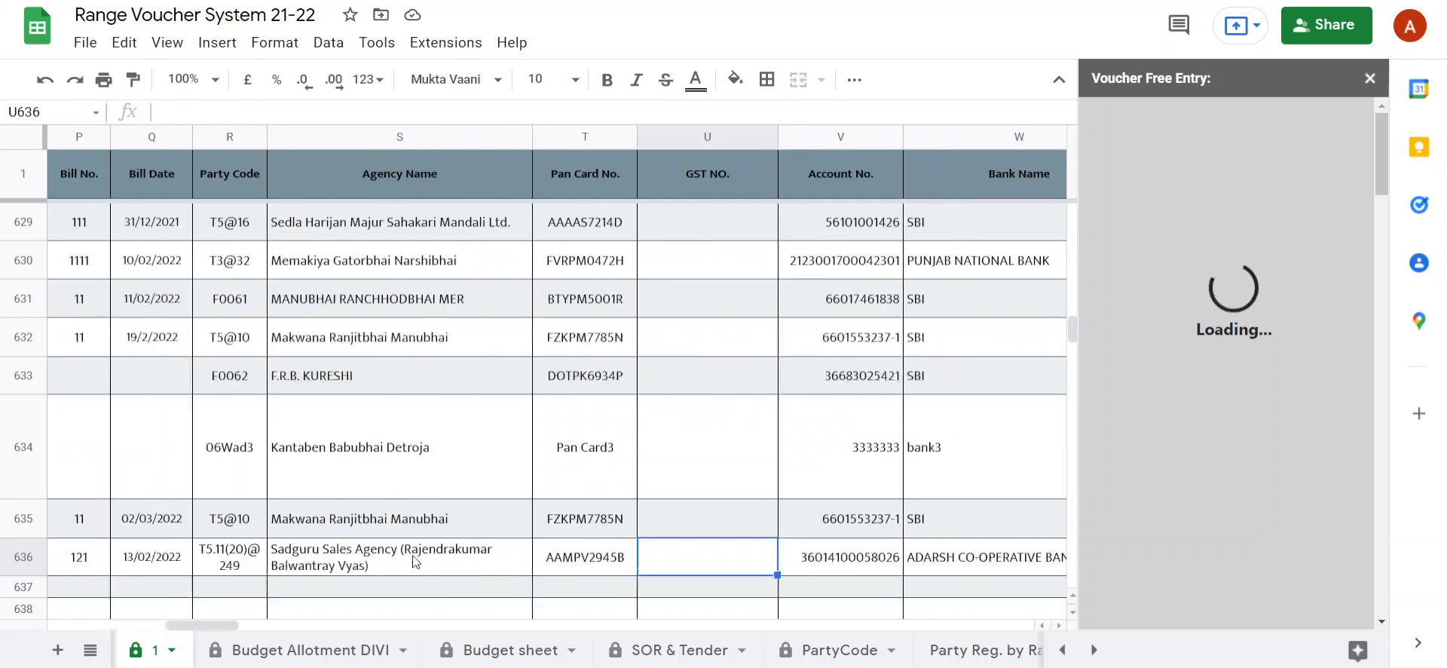
{"action": "key", "text": "Right"}
{"action": "key", "text": "Right"}
{"action": "key", "text": "Right"}
{"action": "key", "text": "Right"}
{"action": "key", "text": "Right"}
{"action": "key", "text": "Right"}
{"action": "key", "text": "Right"}
{"action": "key", "text": "Right"}
{"action": "key", "text": "Right"}
{"action": "key", "text": "Right"}
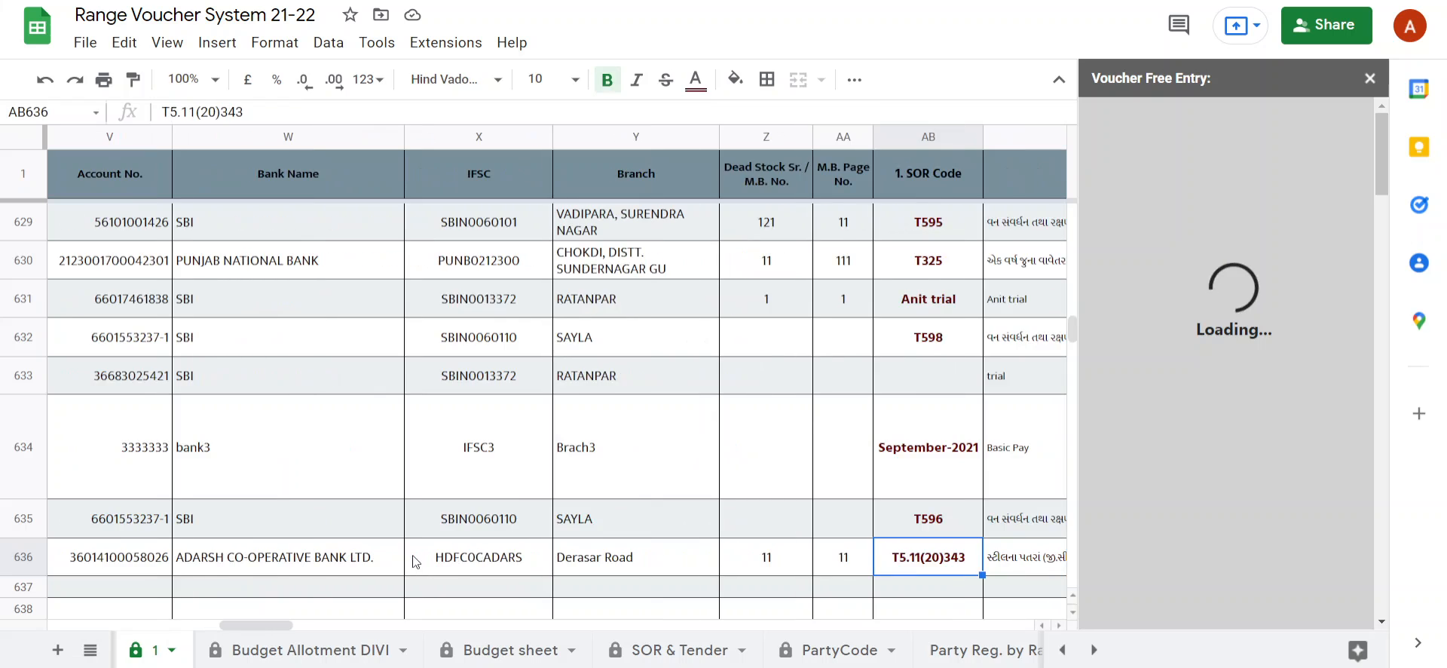
{"action": "key", "text": "Right"}
{"action": "key", "text": "Right"}
{"action": "key", "text": "Right"}
{"action": "key", "text": "Right"}
{"action": "key", "text": "Right"}
{"action": "key", "text": "Right"}
{"action": "key", "text": "Right"}
{"action": "key", "text": "Right"}
{"action": "key", "text": "Right"}
{"action": "key", "text": "Right"}
{"action": "key", "text": "Right"}
{"action": "key", "text": "Right"}
{"action": "key", "text": "Right"}
{"action": "key", "text": "Right"}
{"action": "key", "text": "Right"}
{"action": "key", "text": "Right"}
{"action": "key", "text": "Right"}
{"action": "key", "text": "Right"}
{"action": "key", "text": "Right"}
{"action": "key", "text": "Right"}
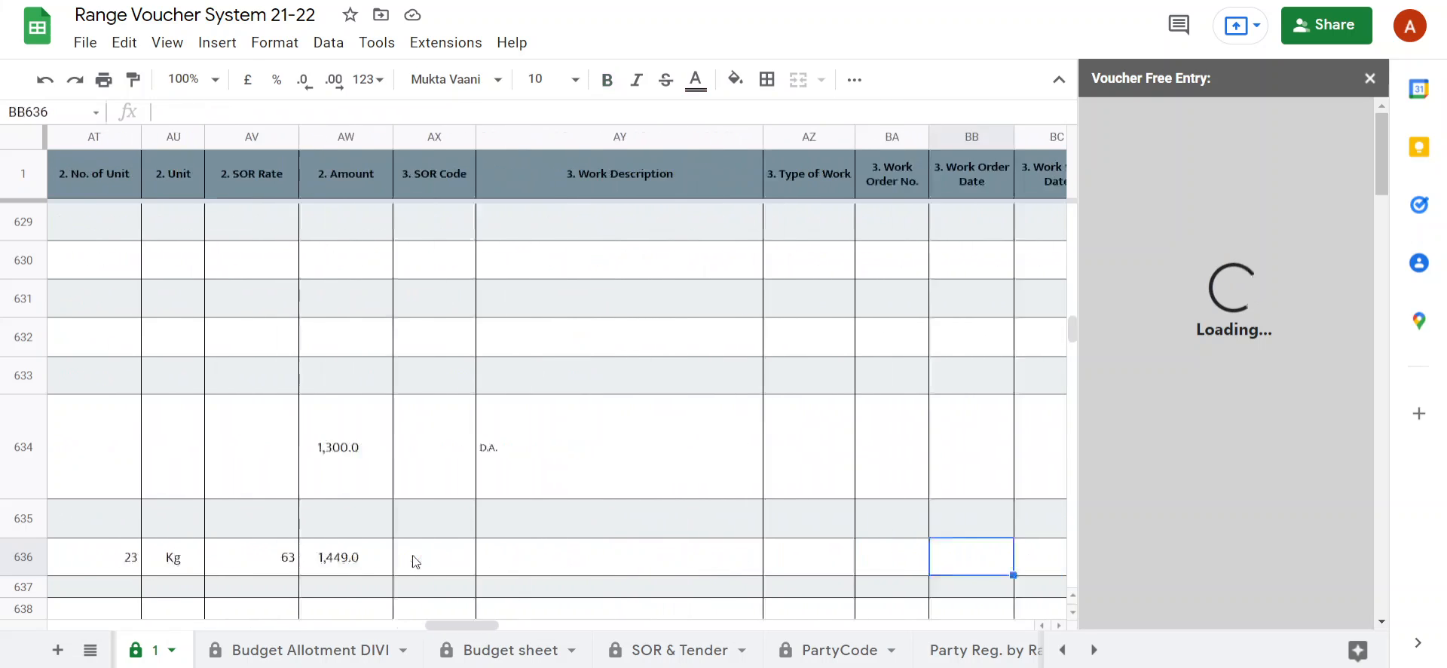
{"action": "key", "text": "Right"}
{"action": "key", "text": "Right"}
{"action": "key", "text": "Right"}
{"action": "key", "text": "Right"}
{"action": "key", "text": "Right"}
{"action": "key", "text": "Right"}
{"action": "key", "text": "Right"}
{"action": "key", "text": "Right"}
{"action": "key", "text": "Right"}
{"action": "key", "text": "Right"}
{"action": "key", "text": "Right"}
{"action": "key", "text": "Right"}
{"action": "key", "text": "Right"}
{"action": "key", "text": "Right"}
{"action": "key", "text": "Right"}
{"action": "key", "text": "Right"}
{"action": "key", "text": "Right"}
{"action": "key", "text": "Right"}
{"action": "key", "text": "Right"}
{"action": "key", "text": "Right"}
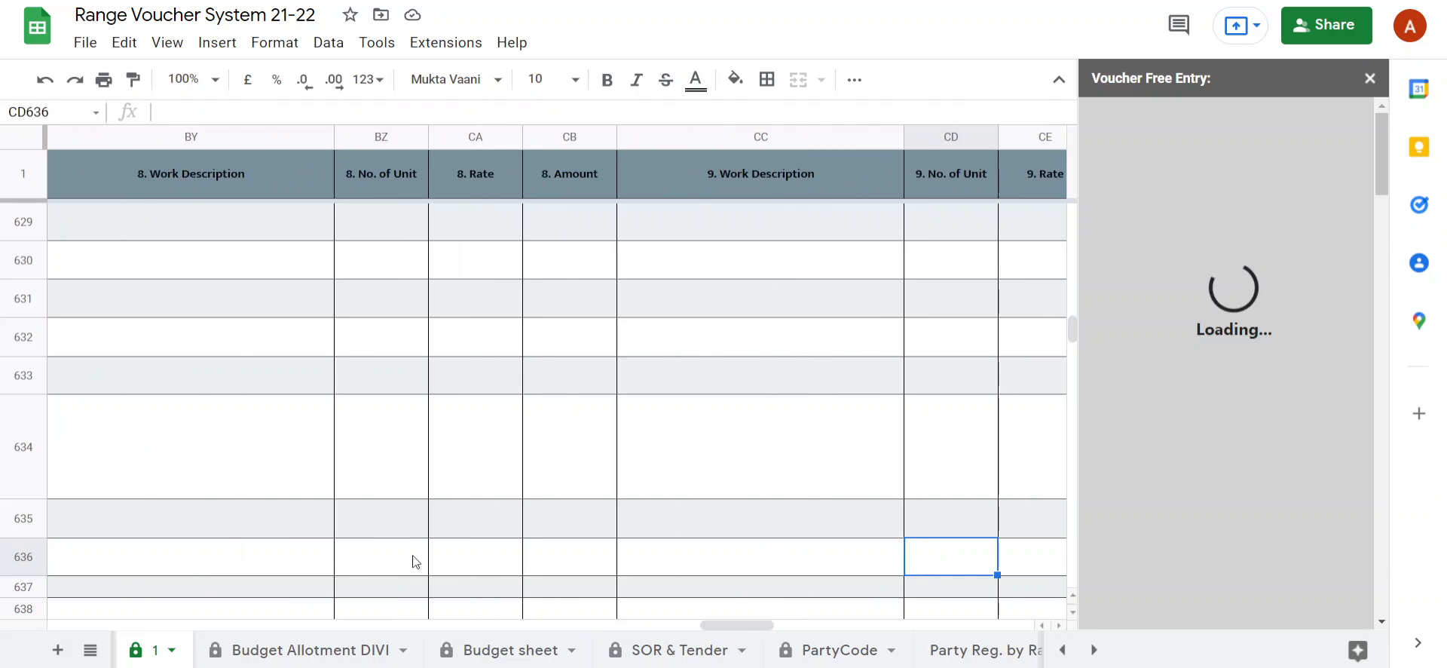
{"action": "key", "text": "Right"}
{"action": "key", "text": "Right"}
{"action": "key", "text": "Right"}
{"action": "key", "text": "Right"}
{"action": "key", "text": "Right"}
{"action": "key", "text": "Right"}
{"action": "key", "text": "Right"}
{"action": "key", "text": "Right"}
{"action": "key", "text": "Right"}
{"action": "key", "text": "Right"}
{"action": "key", "text": "Right"}
{"action": "key", "text": "Right"}
{"action": "key", "text": "Right"}
{"action": "key", "text": "Right"}
{"action": "key", "text": "Right"}
{"action": "key", "text": "Right"}
{"action": "key", "text": "Right"}
{"action": "key", "text": "Right"}
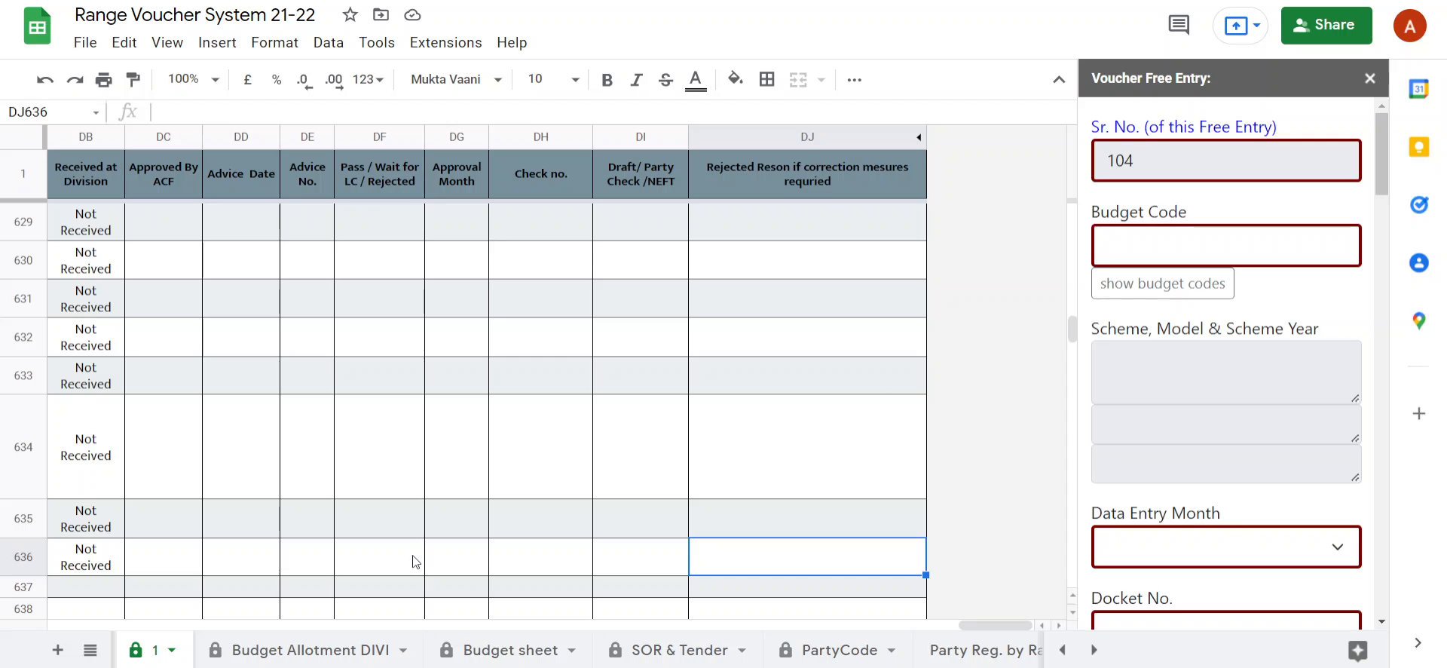
Go back along row 636 past the Sub Total and work item columns to the voucher's Sr. No. cell.
{"action": "key", "text": "Left"}
{"action": "key", "text": "Left"}
{"action": "key", "text": "Left"}
{"action": "key", "text": "Left"}
{"action": "key", "text": "Left"}
{"action": "key", "text": "Left"}
{"action": "key", "text": "Left"}
{"action": "key", "text": "Left"}
{"action": "key", "text": "Left"}
{"action": "key", "text": "Left"}
{"action": "key", "text": "Left"}
{"action": "key", "text": "Left"}
{"action": "key", "text": "Left"}
{"action": "key", "text": "Left"}
{"action": "key", "text": "Left"}
{"action": "key", "text": "Left"}
{"action": "key", "text": "Left"}
{"action": "key", "text": "Left"}
{"action": "key", "text": "Left"}
{"action": "key", "text": "Left"}
{"action": "key", "text": "Left"}
{"action": "key", "text": "Left"}
{"action": "key", "text": "Left"}
{"action": "key", "text": "Left"}
{"action": "key", "text": "Left"}
{"action": "key", "text": "Left"}
{"action": "key", "text": "Left"}
{"action": "key", "text": "Left"}
{"action": "key", "text": "Left"}
{"action": "key", "text": "Left"}
{"action": "key", "text": "Left"}
{"action": "key", "text": "Left"}
{"action": "key", "text": "Left"}
{"action": "key", "text": "Left"}
{"action": "key", "text": "Left"}
{"action": "key", "text": "Left"}
{"action": "key", "text": "Left"}
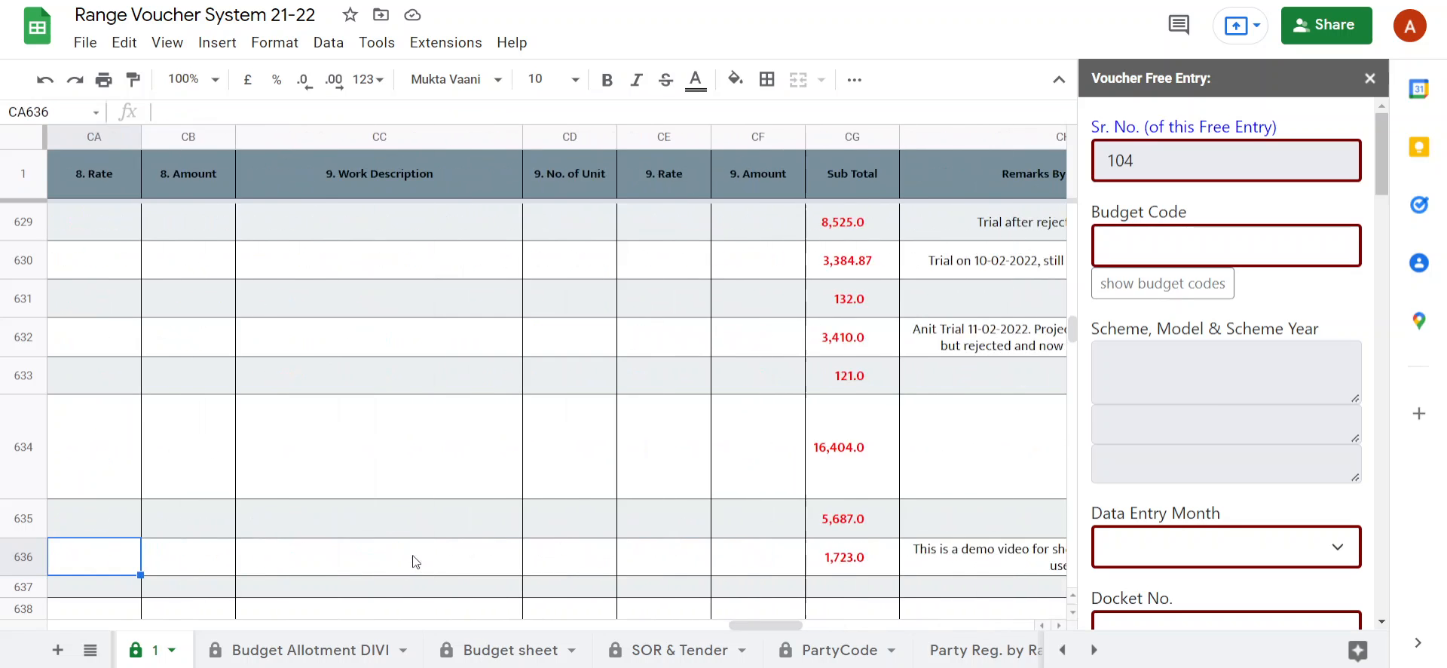
{"action": "key", "text": "Left"}
{"action": "key", "text": "Left"}
{"action": "key", "text": "Left"}
{"action": "key", "text": "Left"}
{"action": "key", "text": "Left"}
{"action": "key", "text": "Left"}
{"action": "key", "text": "Left"}
{"action": "key", "text": "Left"}
{"action": "key", "text": "Left"}
{"action": "key", "text": "Left"}
{"action": "key", "text": "Left"}
{"action": "key", "text": "Left"}
{"action": "key", "text": "Left"}
{"action": "key", "text": "Left"}
{"action": "key", "text": "Left"}
{"action": "key", "text": "Left"}
{"action": "key", "text": "Left"}
{"action": "key", "text": "Left"}
{"action": "key", "text": "Left"}
{"action": "key", "text": "Left"}
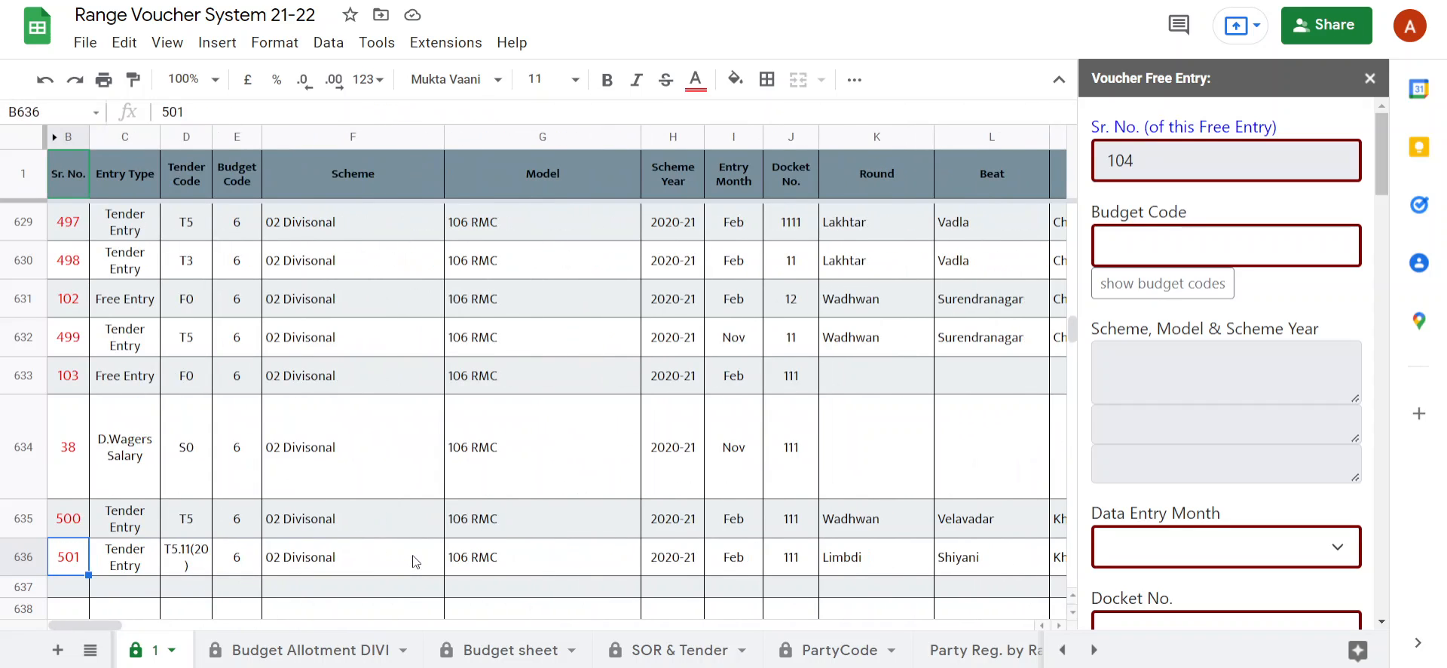
Examine the VEF-1 entry options and the Free Entry form's fields from Budget Code through the first work item to the RFO remarks.
{"action": "left_click", "coordinate": [446, 42]}
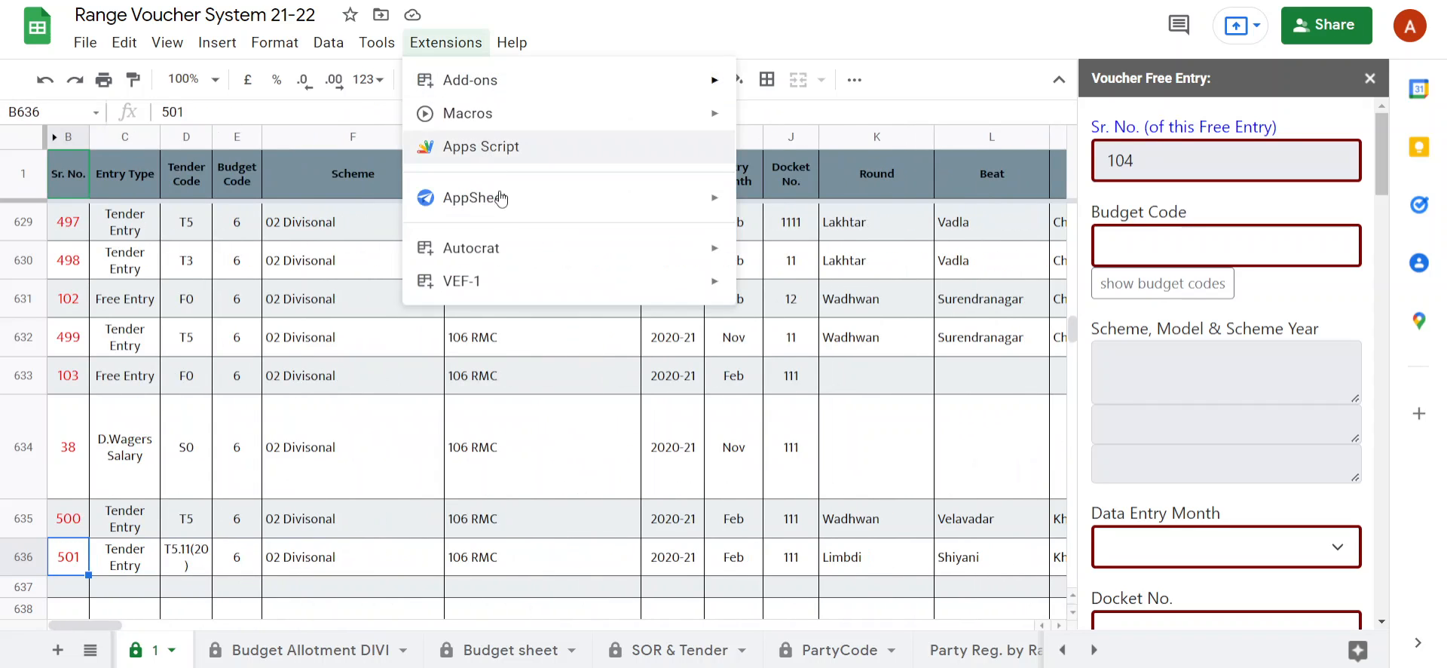
{"action": "mouse_move", "coordinate": [505, 290]}
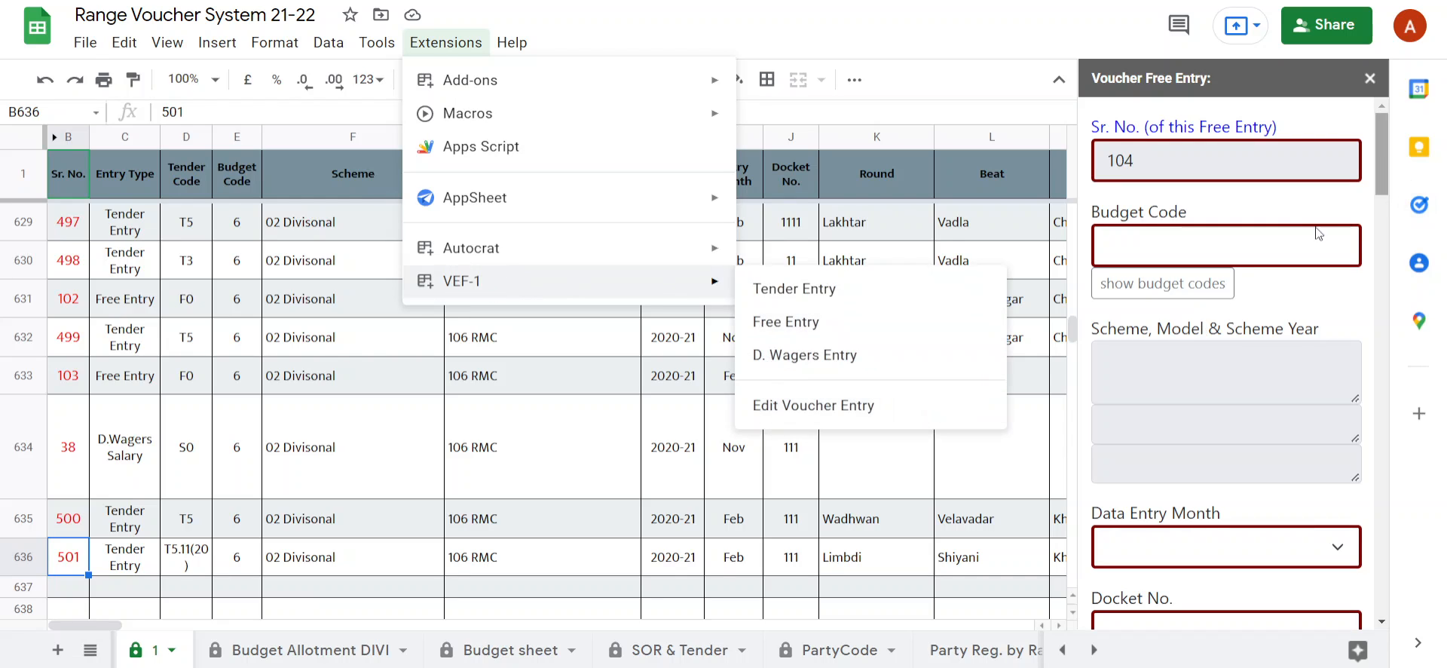
{"action": "left_click", "coordinate": [1248, 251]}
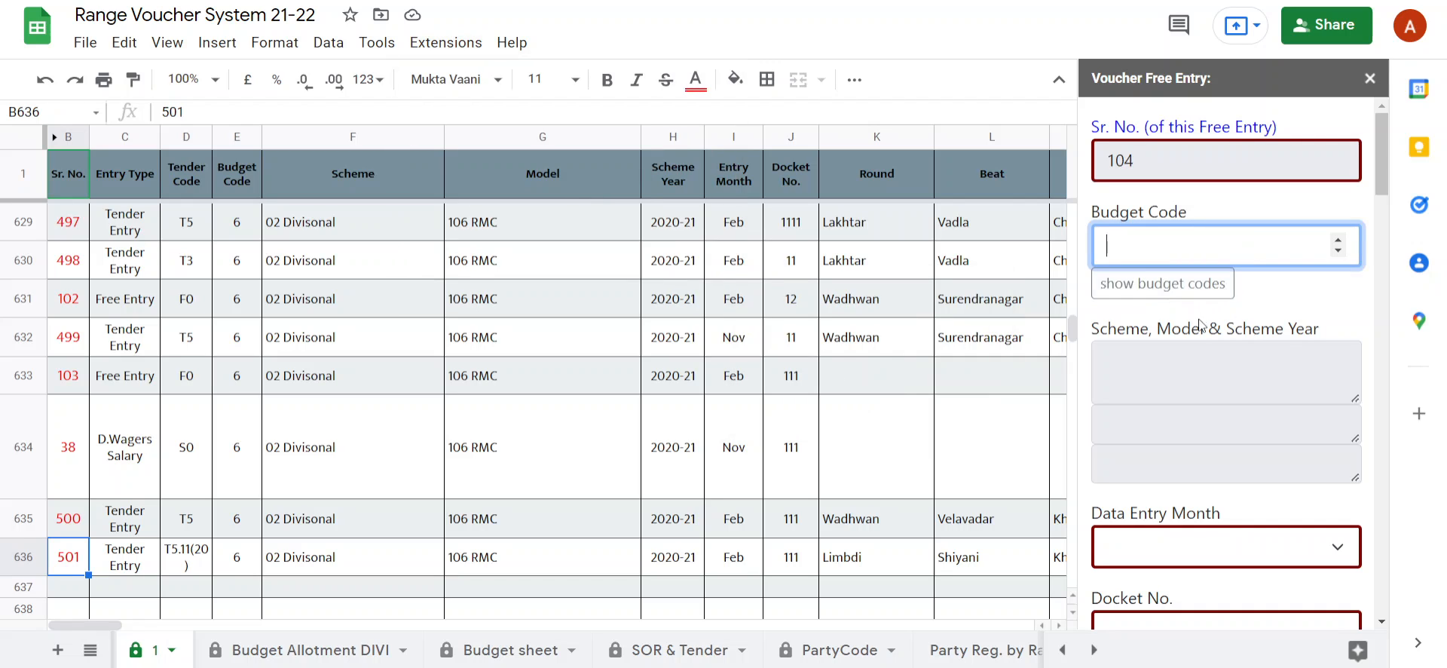
{"action": "scroll", "coordinate": [1186, 336], "scroll_direction": "down", "scroll_amount": 3}
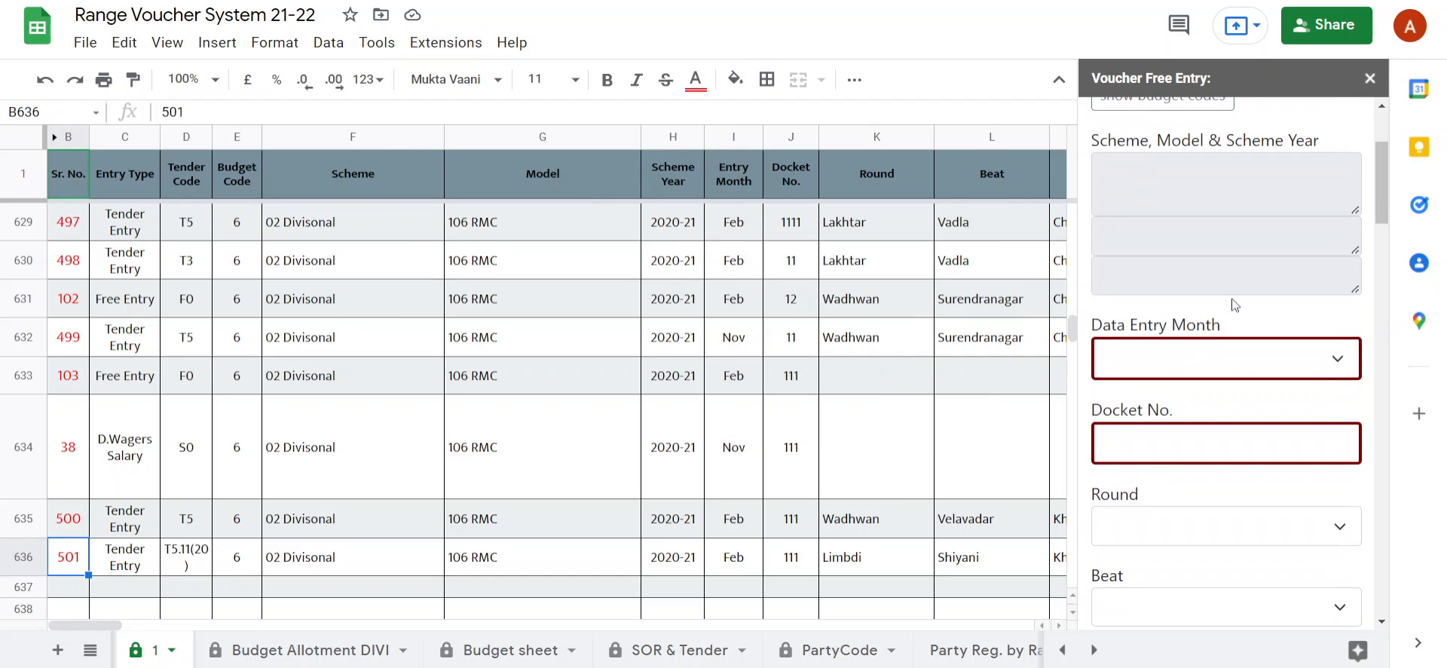
{"action": "scroll", "coordinate": [1218, 330], "scroll_direction": "down", "scroll_amount": 4}
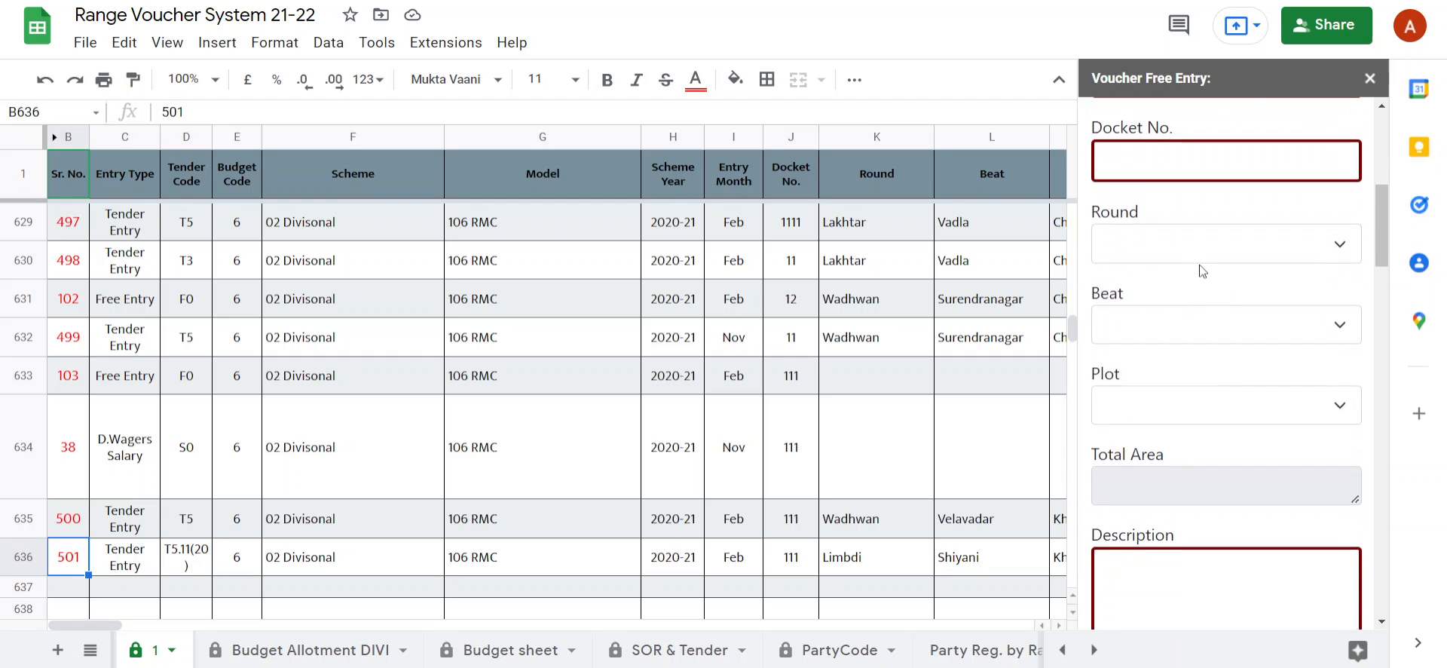
{"action": "scroll", "coordinate": [1201, 267], "scroll_direction": "up", "scroll_amount": 1}
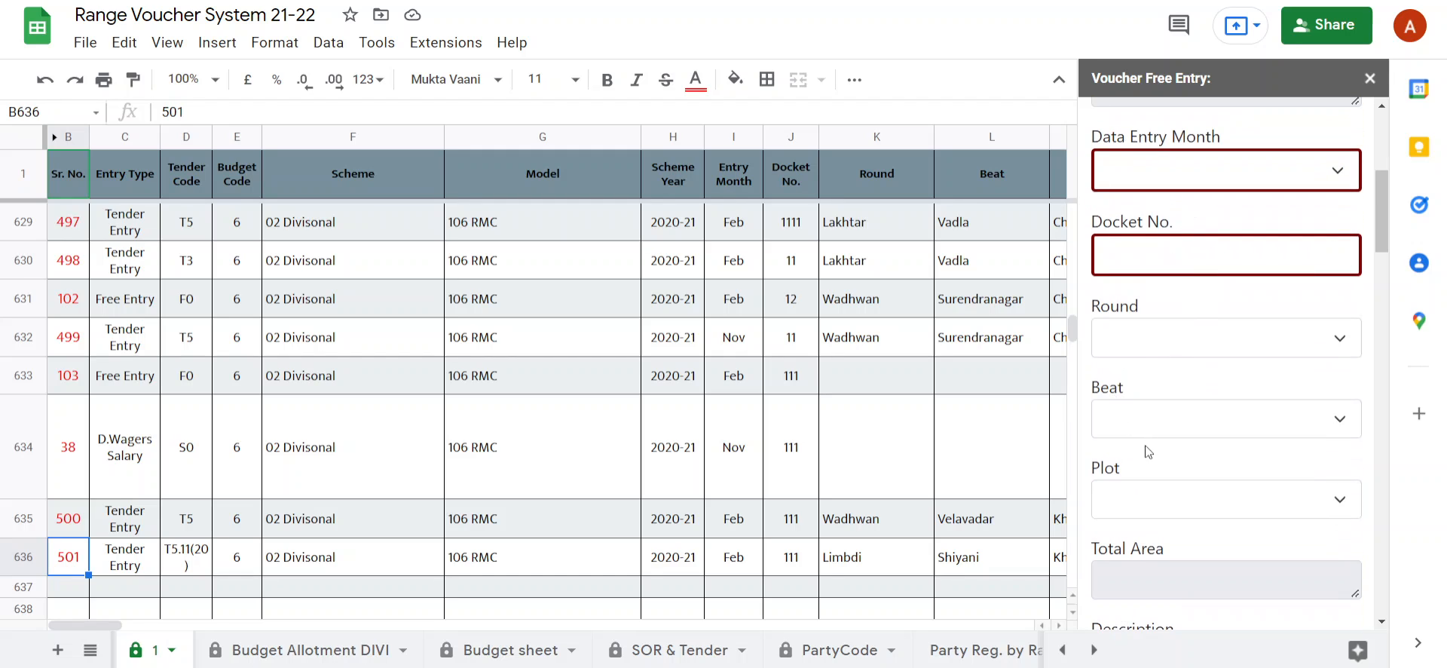
{"action": "scroll", "coordinate": [1165, 505], "scroll_direction": "down", "scroll_amount": 8}
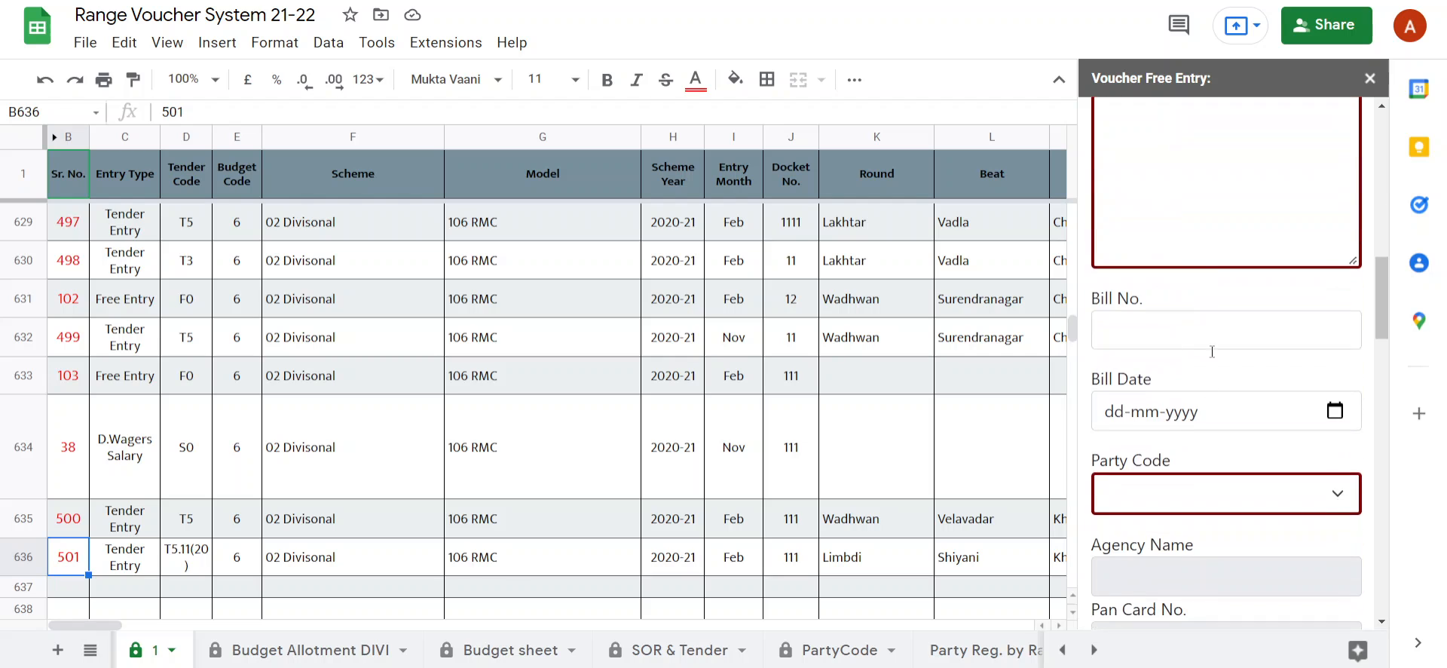
{"action": "scroll", "coordinate": [1180, 291], "scroll_direction": "down", "scroll_amount": 6}
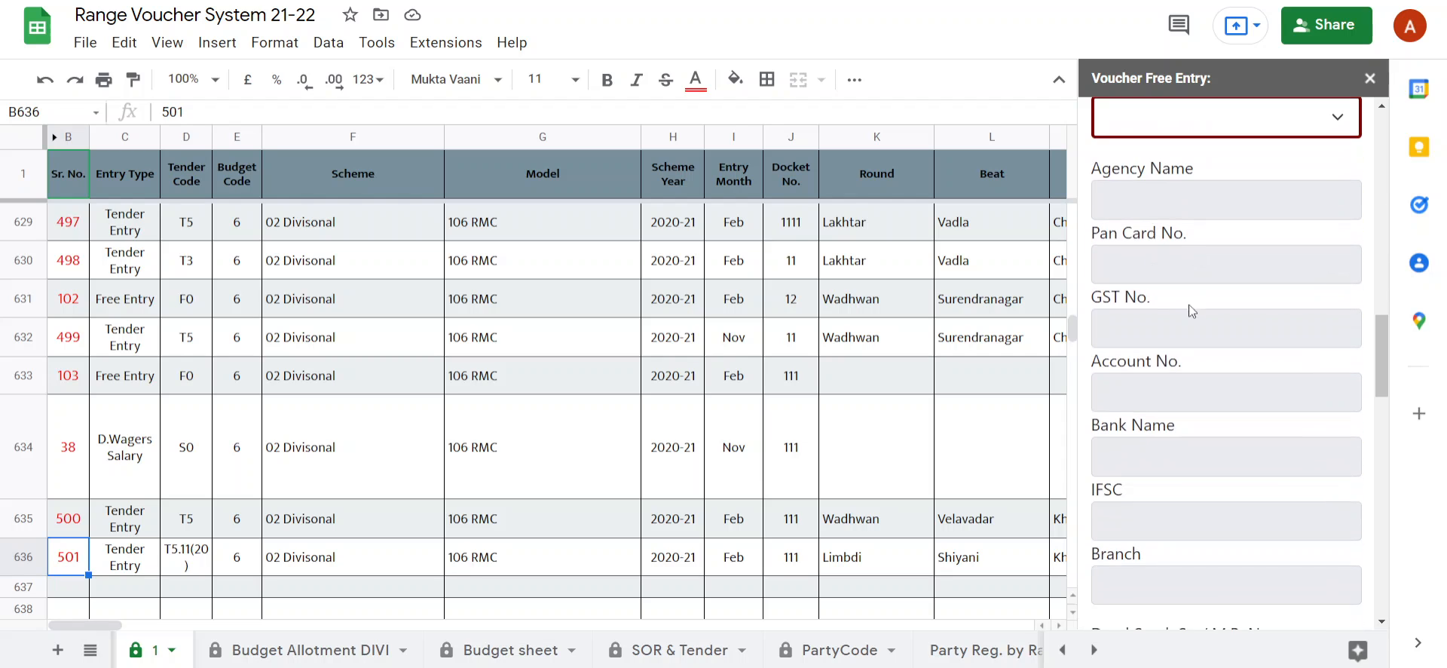
{"action": "scroll", "coordinate": [1164, 377], "scroll_direction": "down", "scroll_amount": 3}
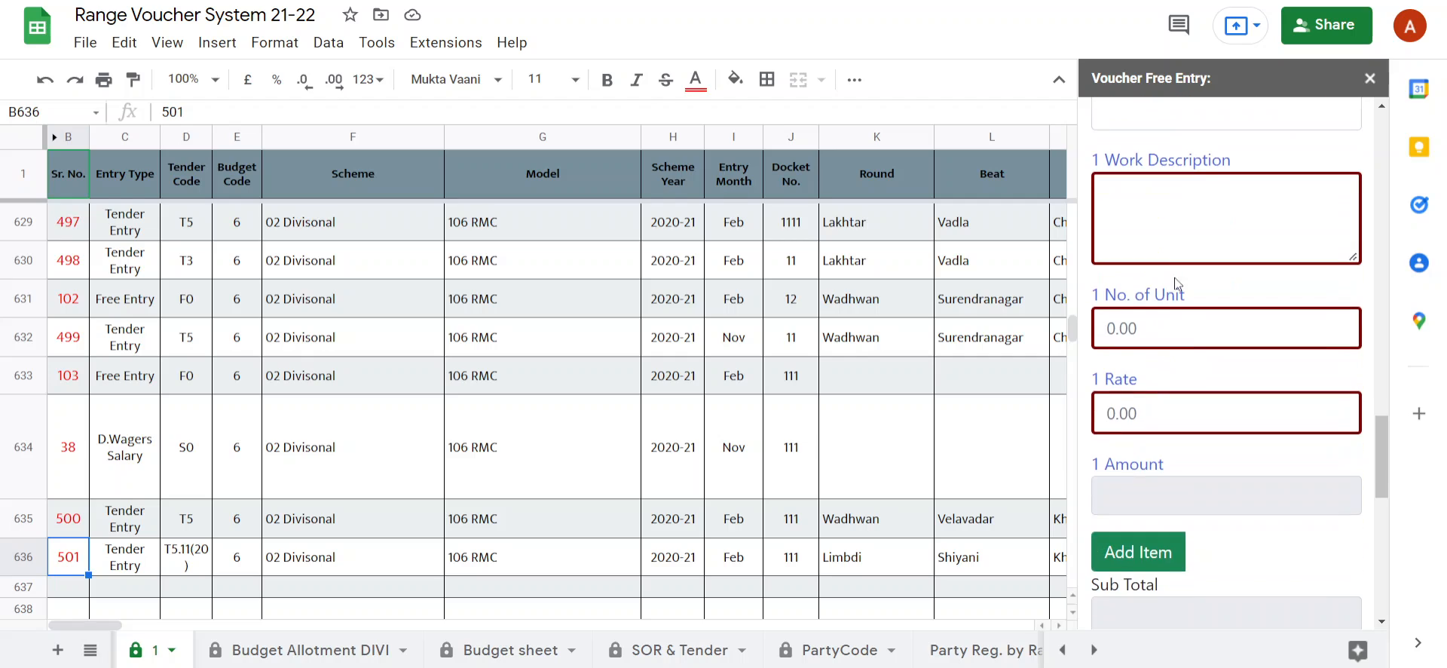
{"action": "left_click", "coordinate": [1196, 204]}
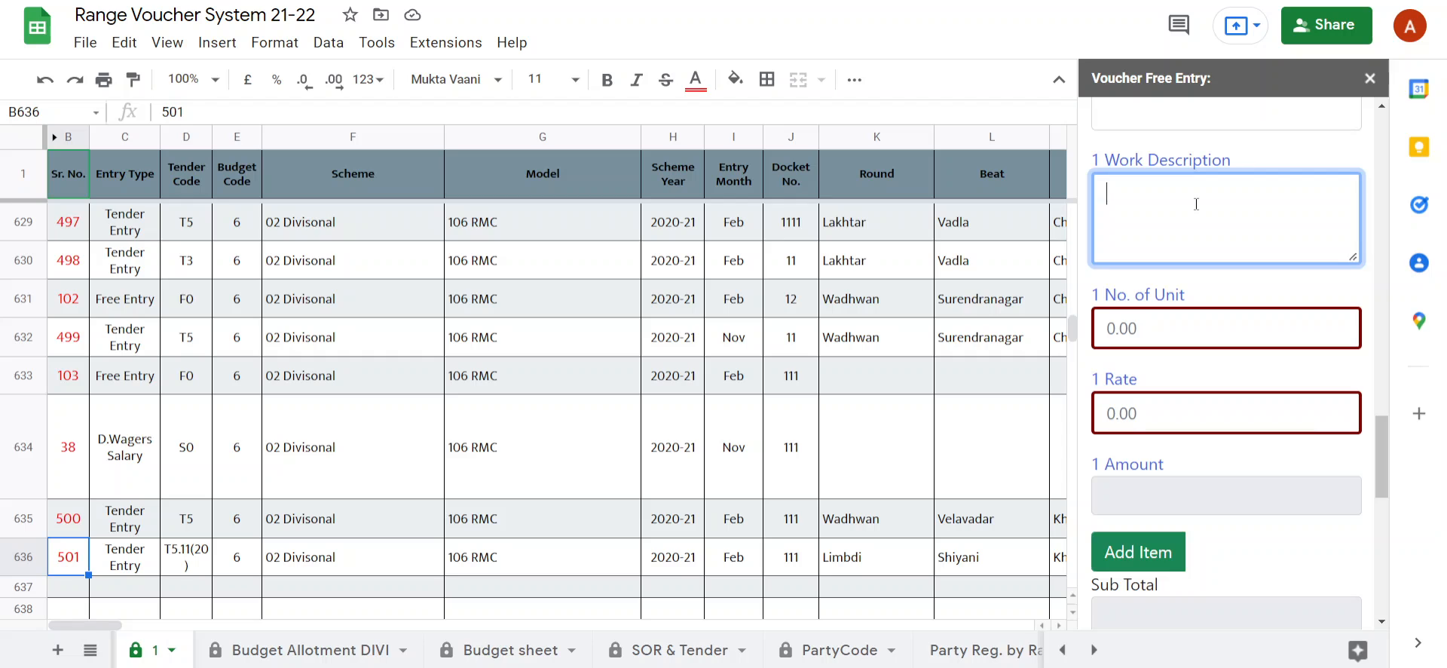
{"action": "scroll", "coordinate": [1198, 301], "scroll_direction": "down", "scroll_amount": 5}
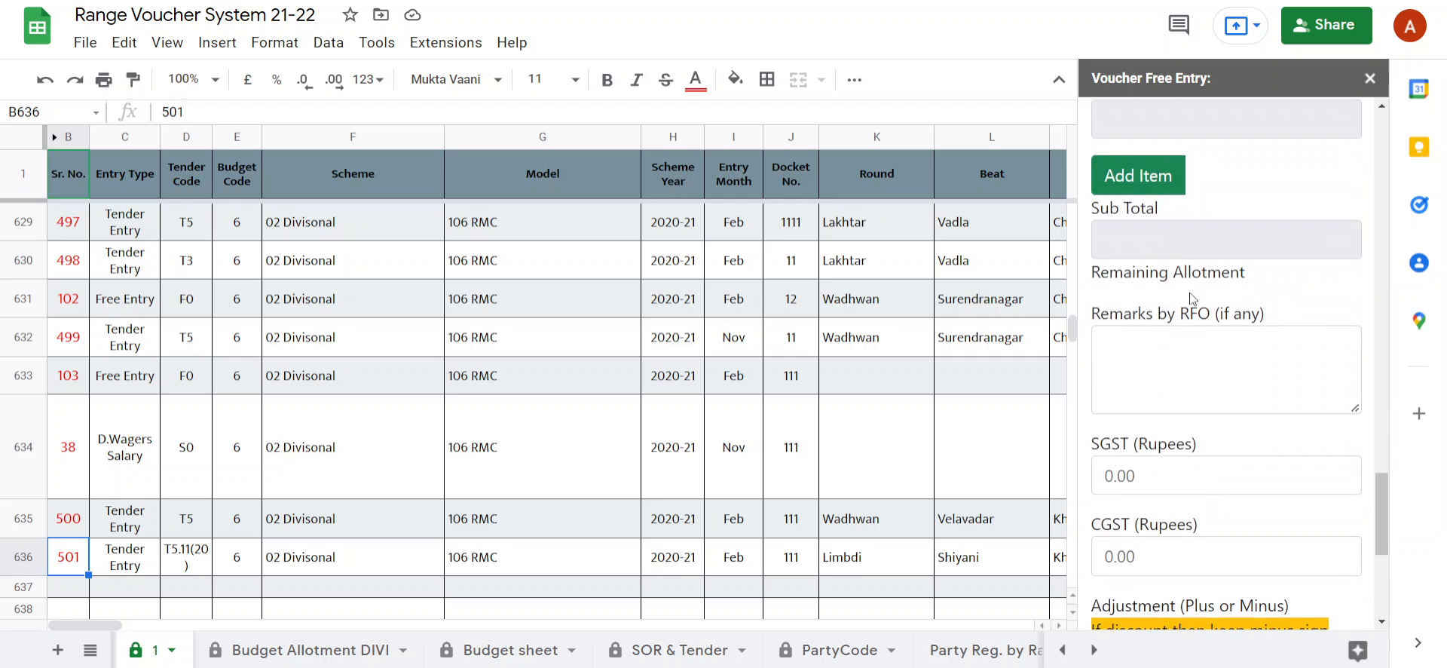
Add a second and a third work item to the Free Entry form and remove both extra items.
{"action": "left_click", "coordinate": [1139, 178]}
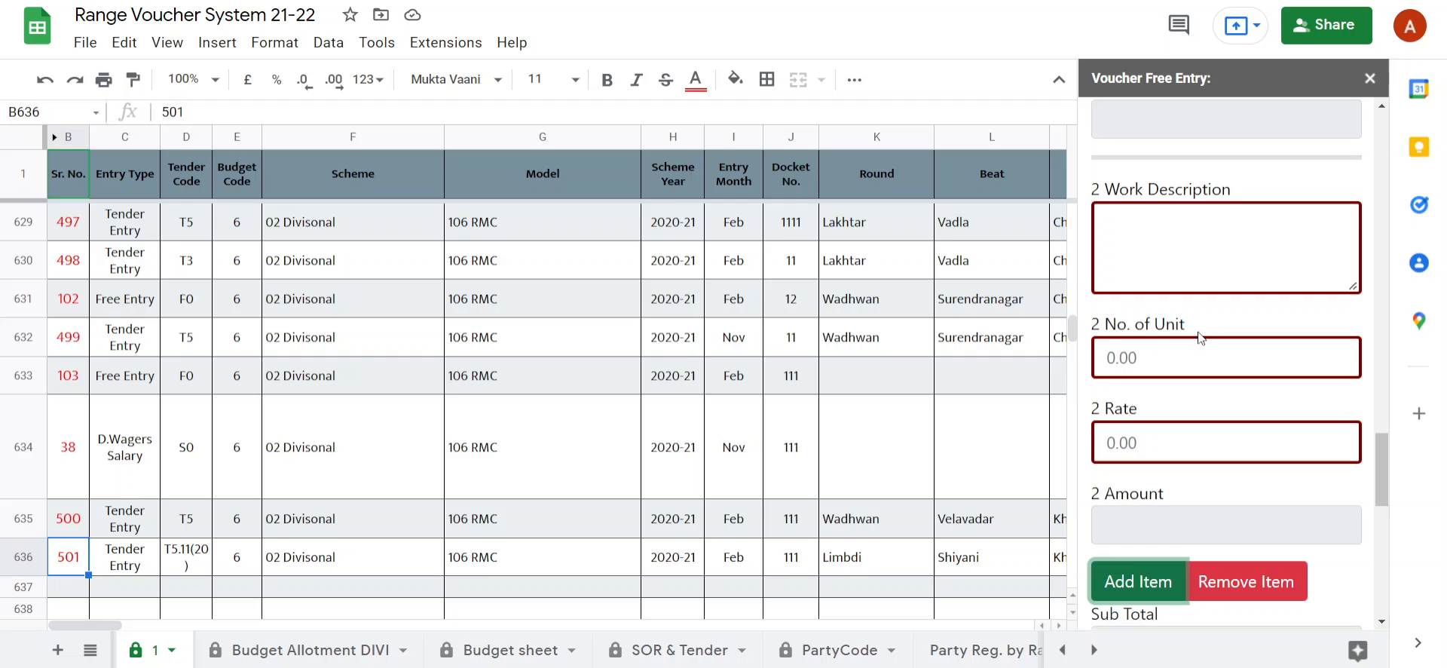
{"action": "scroll", "coordinate": [1199, 337], "scroll_direction": "down", "scroll_amount": 3}
{"action": "left_click", "coordinate": [1140, 392]}
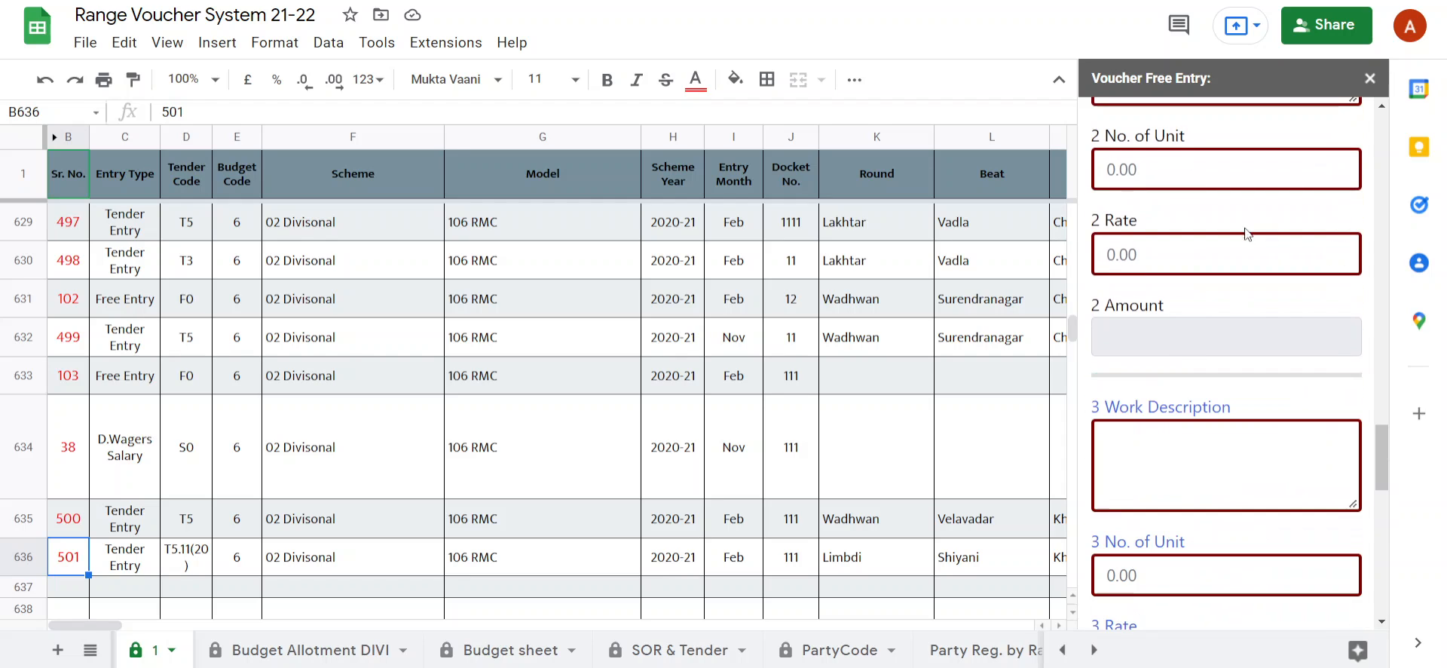
{"action": "scroll", "coordinate": [1157, 236], "scroll_direction": "down", "scroll_amount": 5}
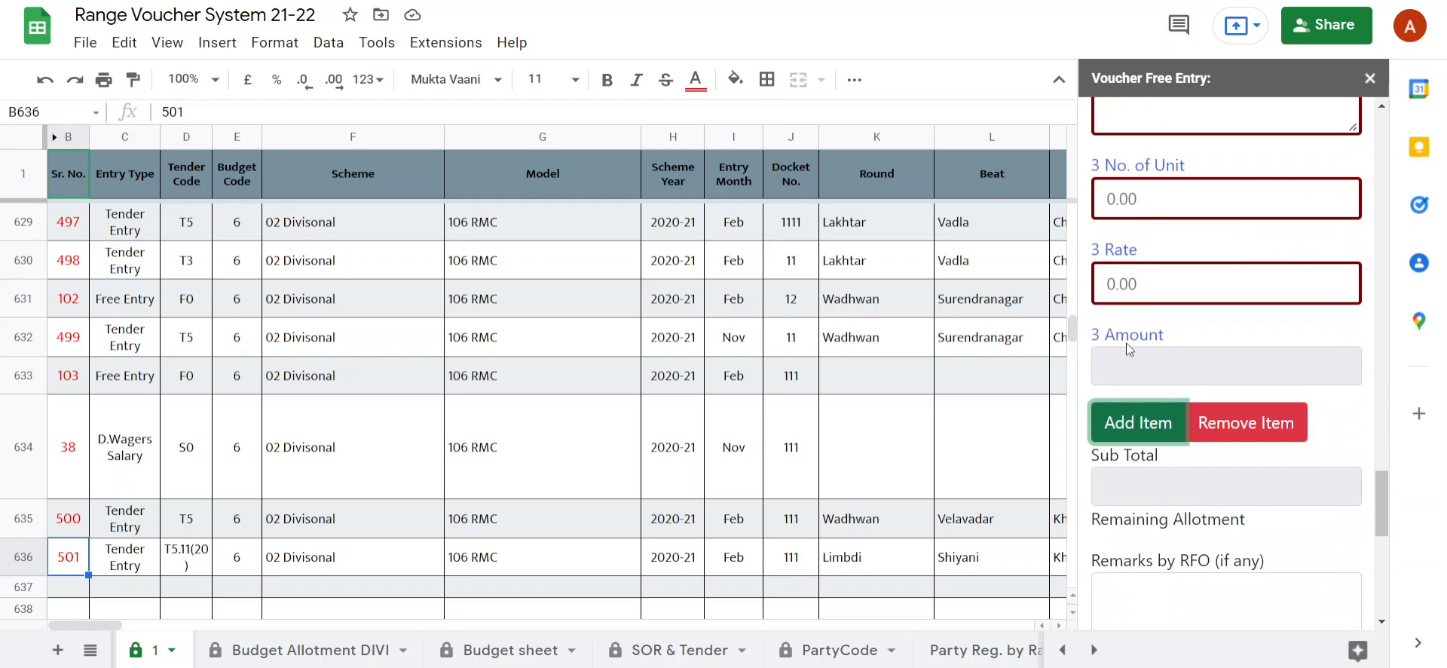
{"action": "left_click", "coordinate": [1213, 419]}
{"action": "scroll", "coordinate": [1226, 342], "scroll_direction": "up", "scroll_amount": 4}
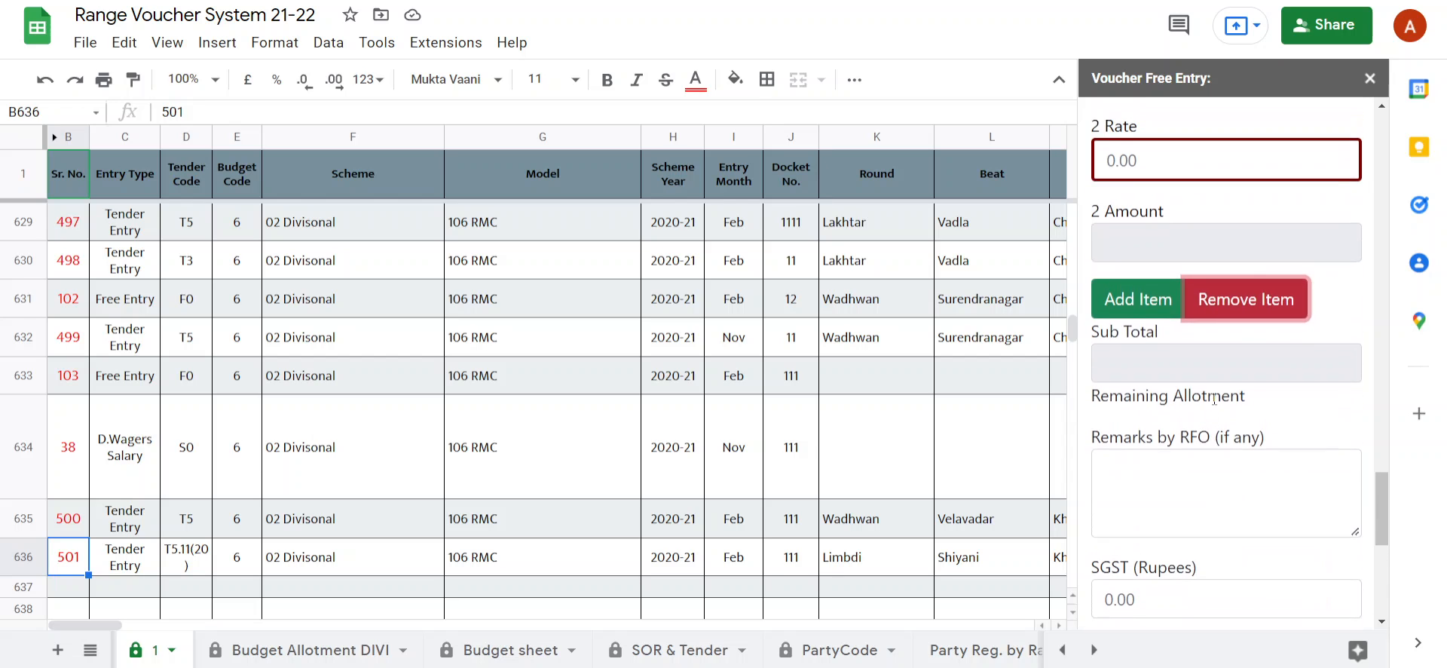
{"action": "scroll", "coordinate": [1232, 311], "scroll_direction": "down", "scroll_amount": 4}
{"action": "scroll", "coordinate": [1238, 302], "scroll_direction": "up", "scroll_amount": 5}
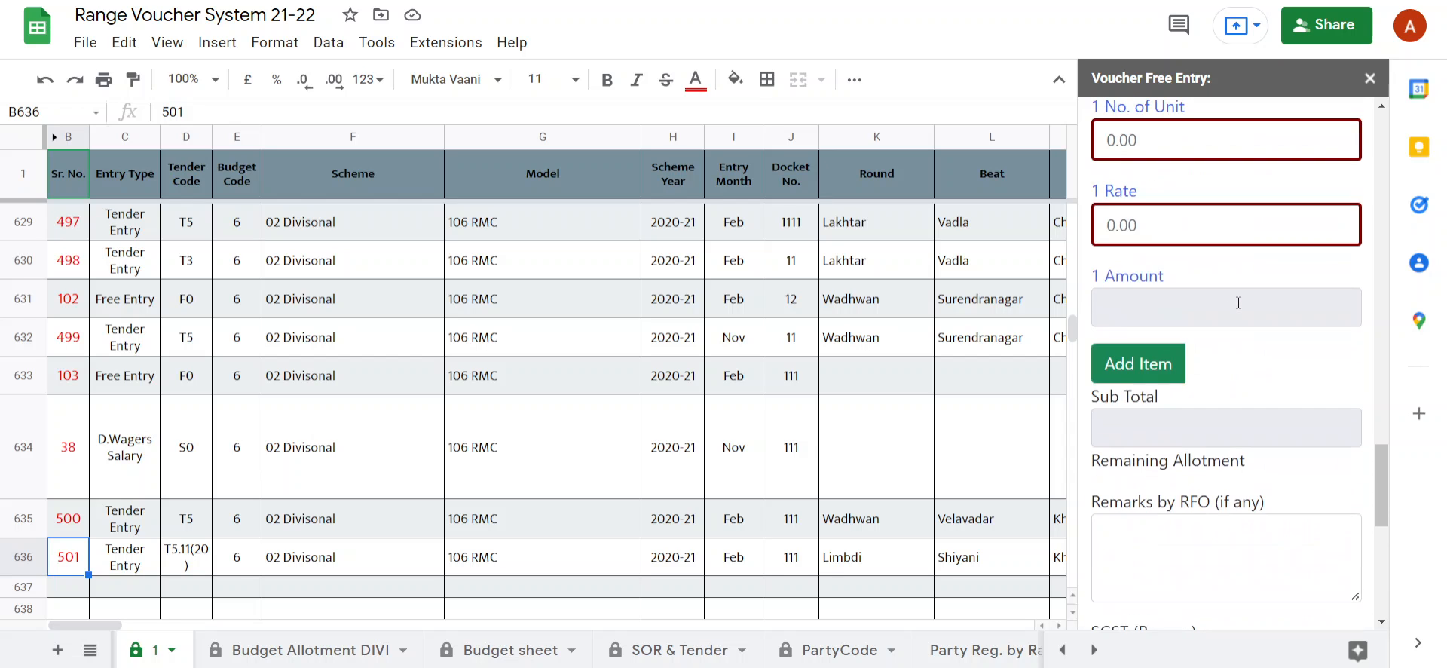
Check the Remaining Allotment column on the Budget sheet and the Free Entry form's closing fields, from remarks and GST to Total Amount.
{"action": "scroll", "coordinate": [1198, 339], "scroll_direction": "down", "scroll_amount": 4}
{"action": "scroll", "coordinate": [1181, 364], "scroll_direction": "down", "scroll_amount": 2}
{"action": "scroll", "coordinate": [1136, 216], "scroll_direction": "up", "scroll_amount": 2}
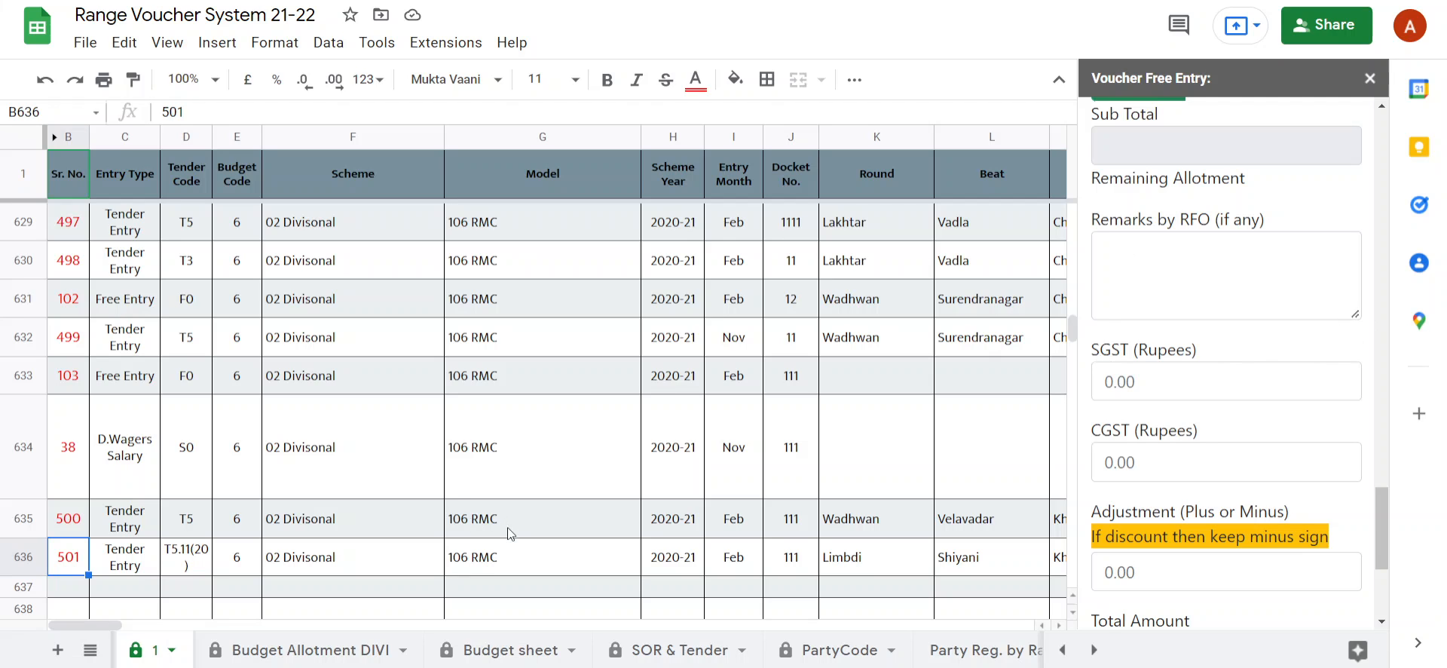
{"action": "left_click", "coordinate": [480, 650]}
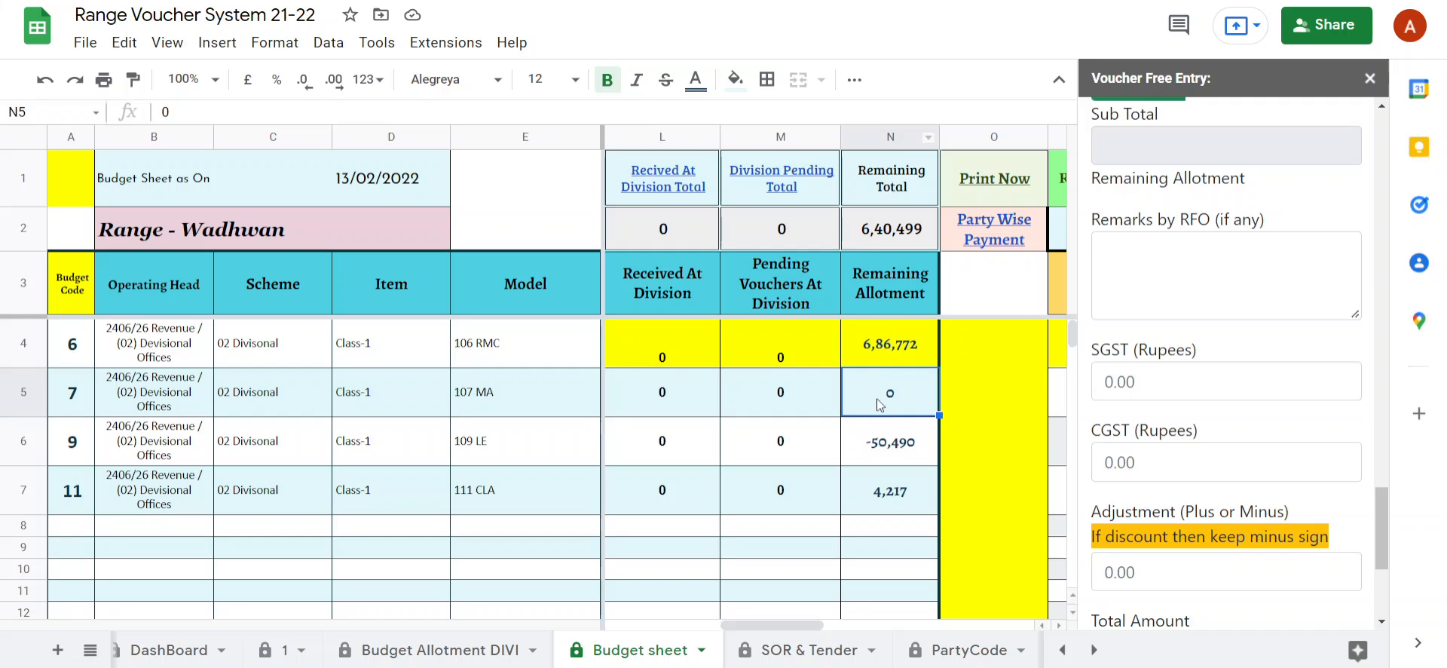
{"action": "scroll", "coordinate": [1174, 346], "scroll_direction": "down", "scroll_amount": 4}
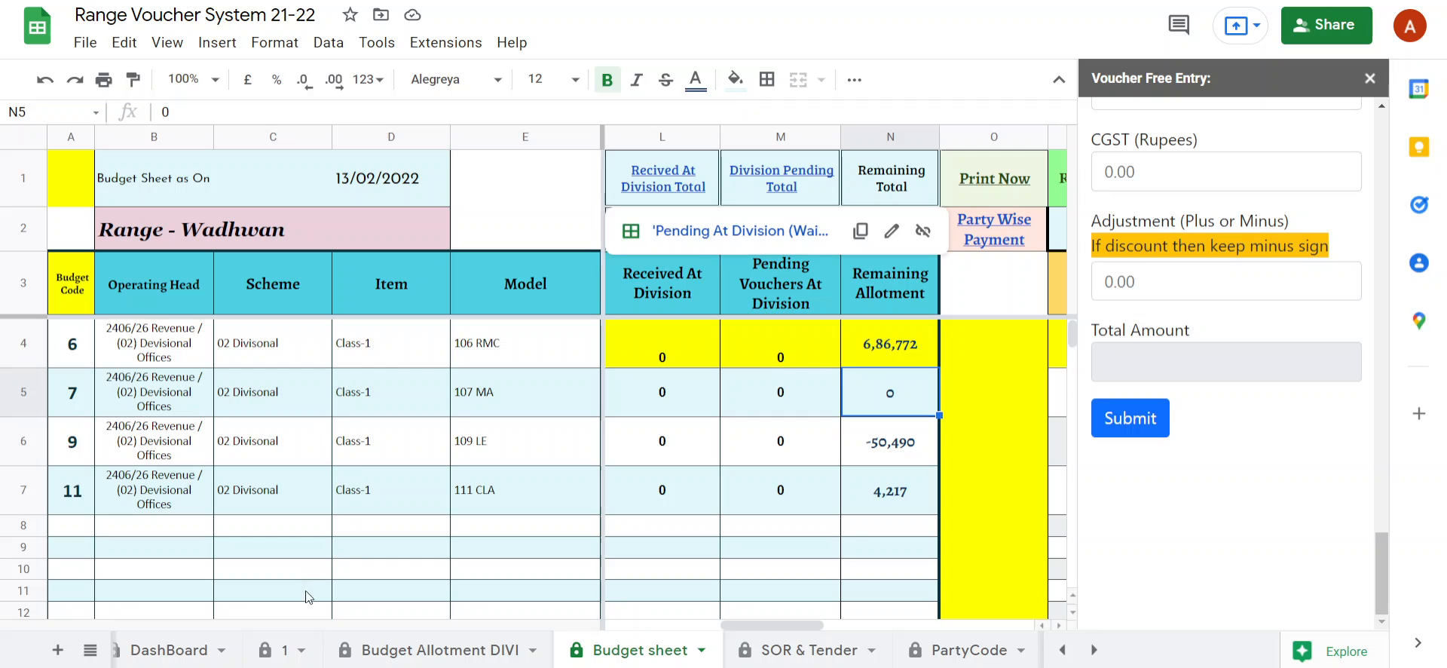
Return to sheet 1, select the empty row 637, and open the VEF-1 D. Wagers Entry form.
{"action": "left_click", "coordinate": [270, 651]}
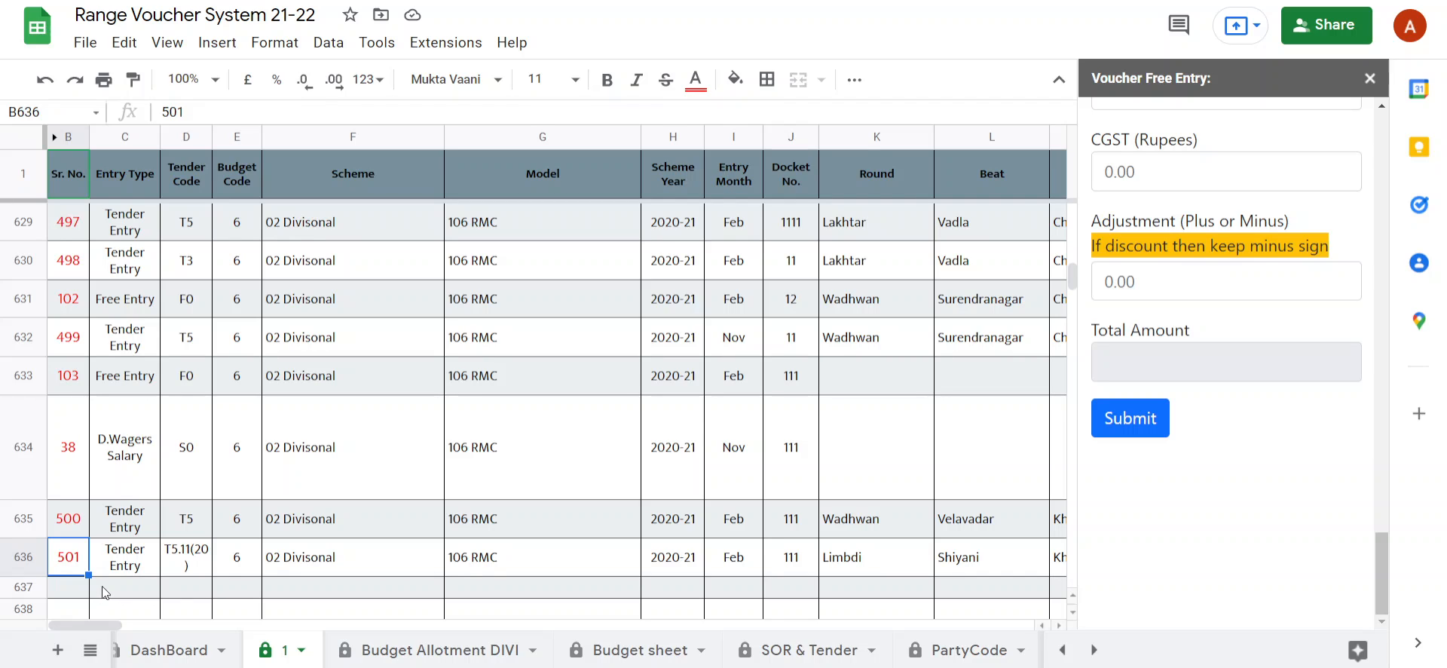
{"action": "left_click", "coordinate": [227, 589]}
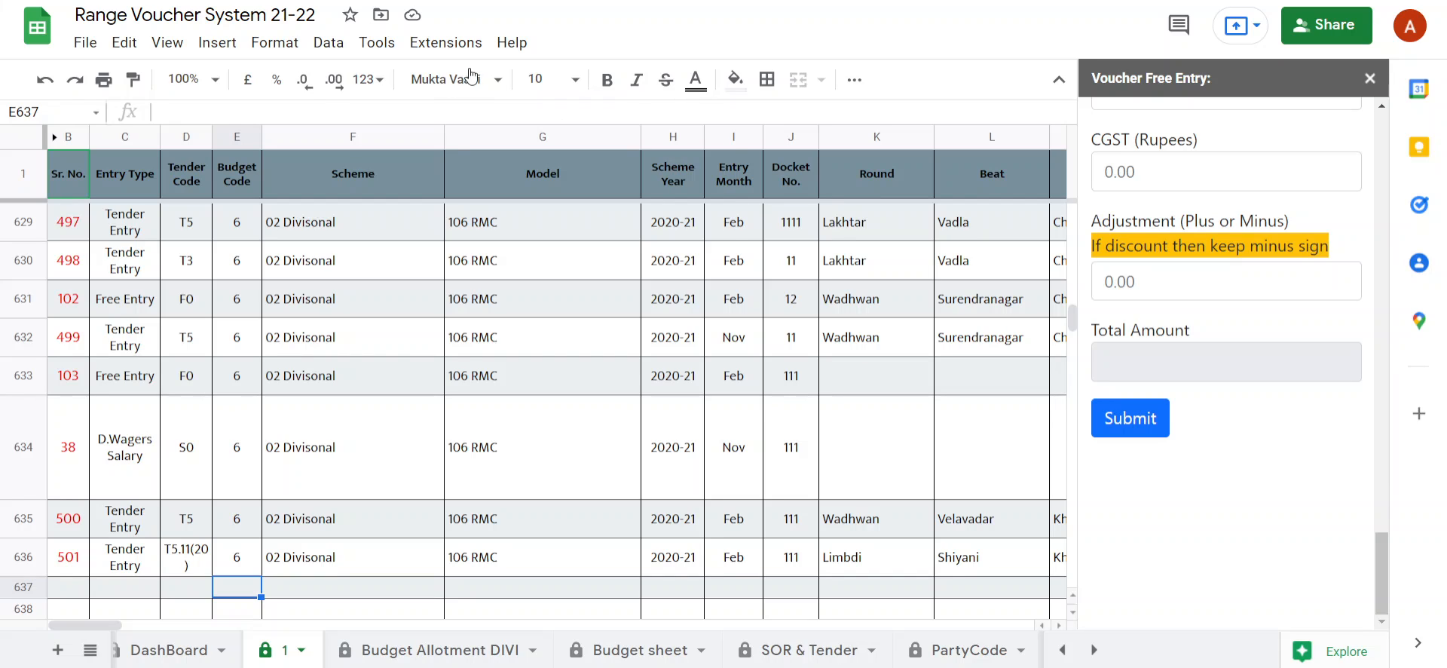
{"action": "left_click", "coordinate": [450, 44]}
{"action": "mouse_move", "coordinate": [478, 283]}
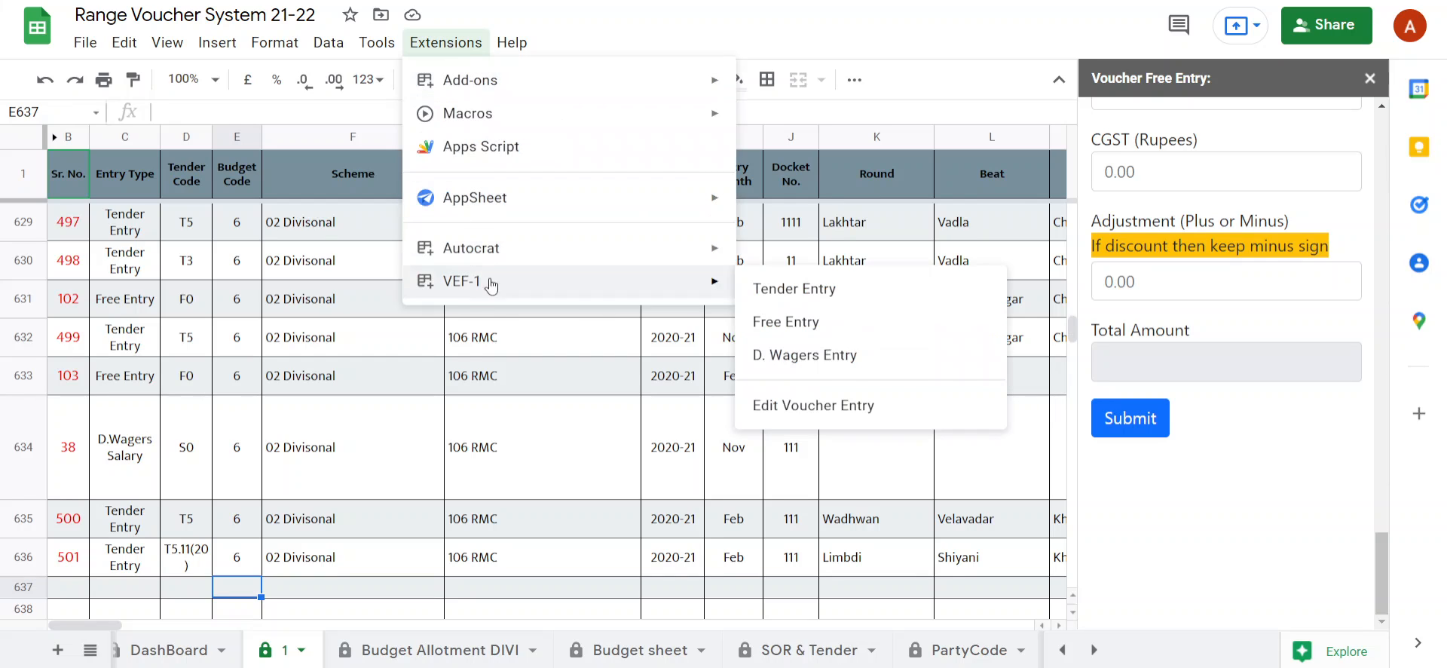
{"action": "left_click", "coordinate": [812, 355]}
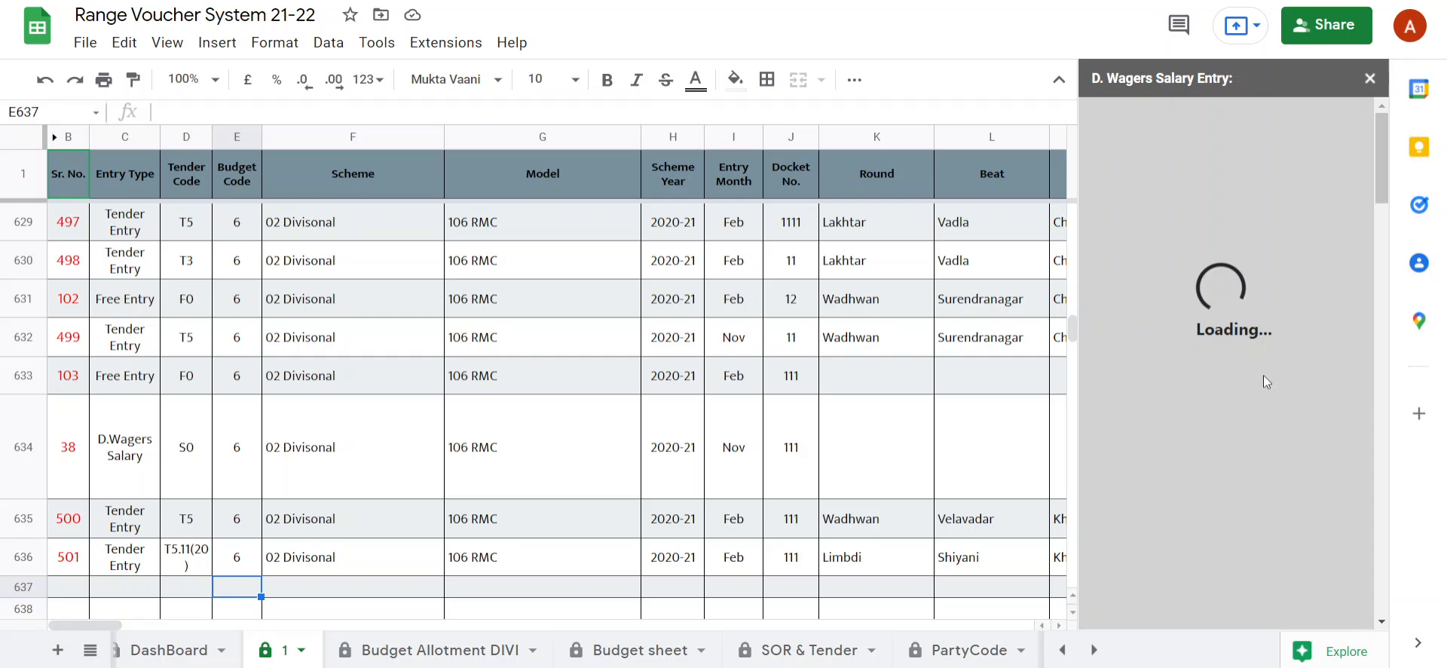
Look at the registered daily wagers on the D.Wager Registration sheet and bring up the D.Wager Salary sheet.
{"action": "left_click", "coordinate": [1093, 649]}
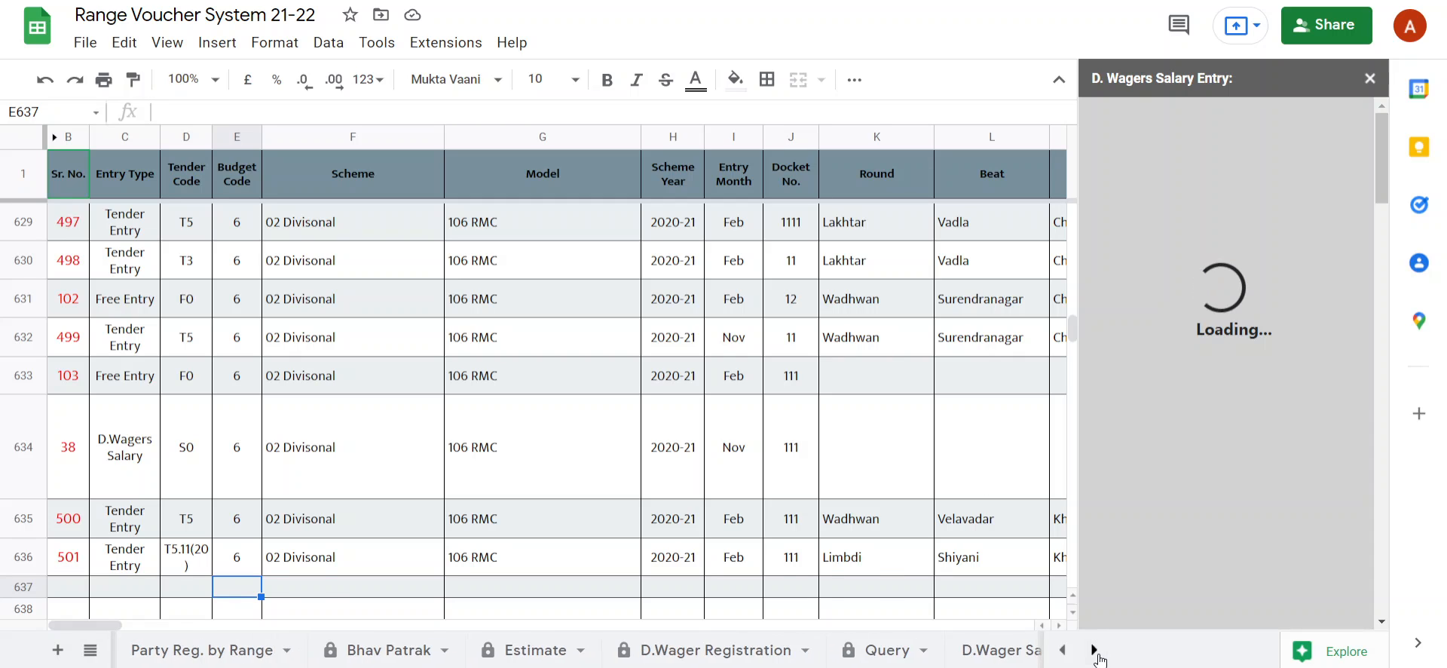
{"action": "left_click", "coordinate": [758, 655]}
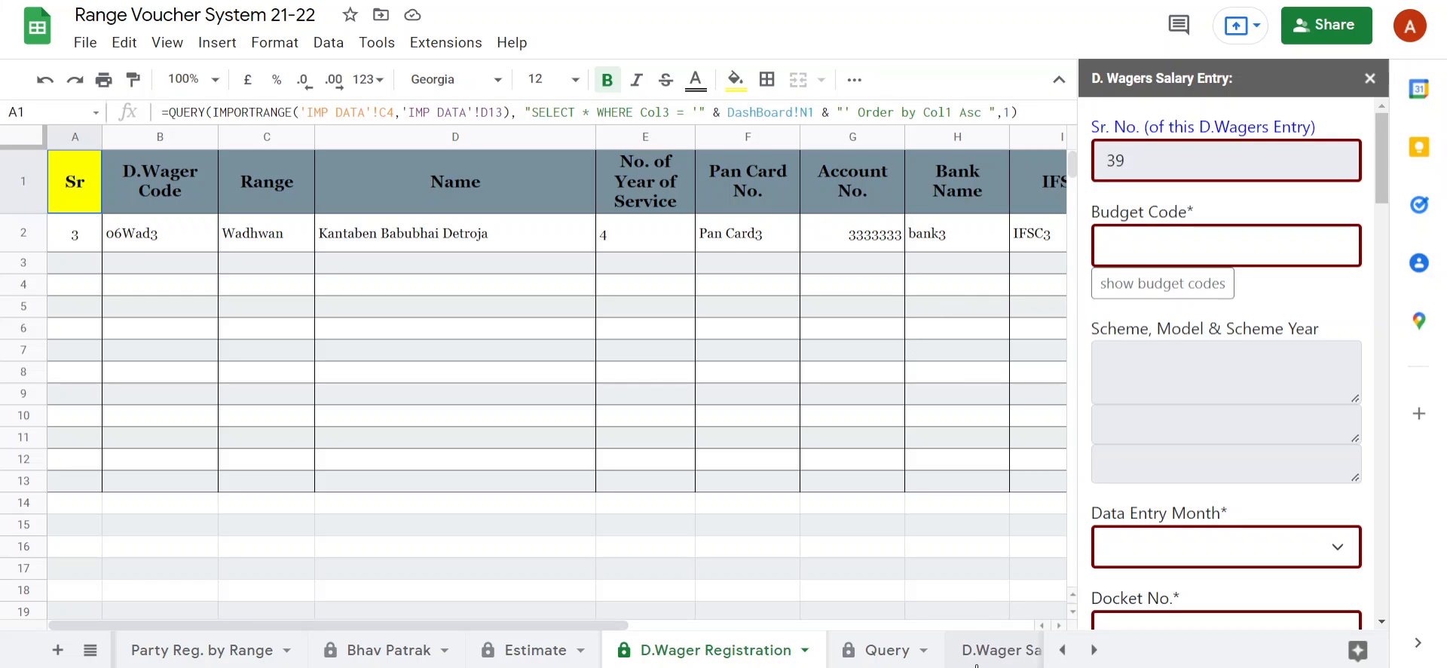
{"action": "left_click", "coordinate": [1001, 649]}
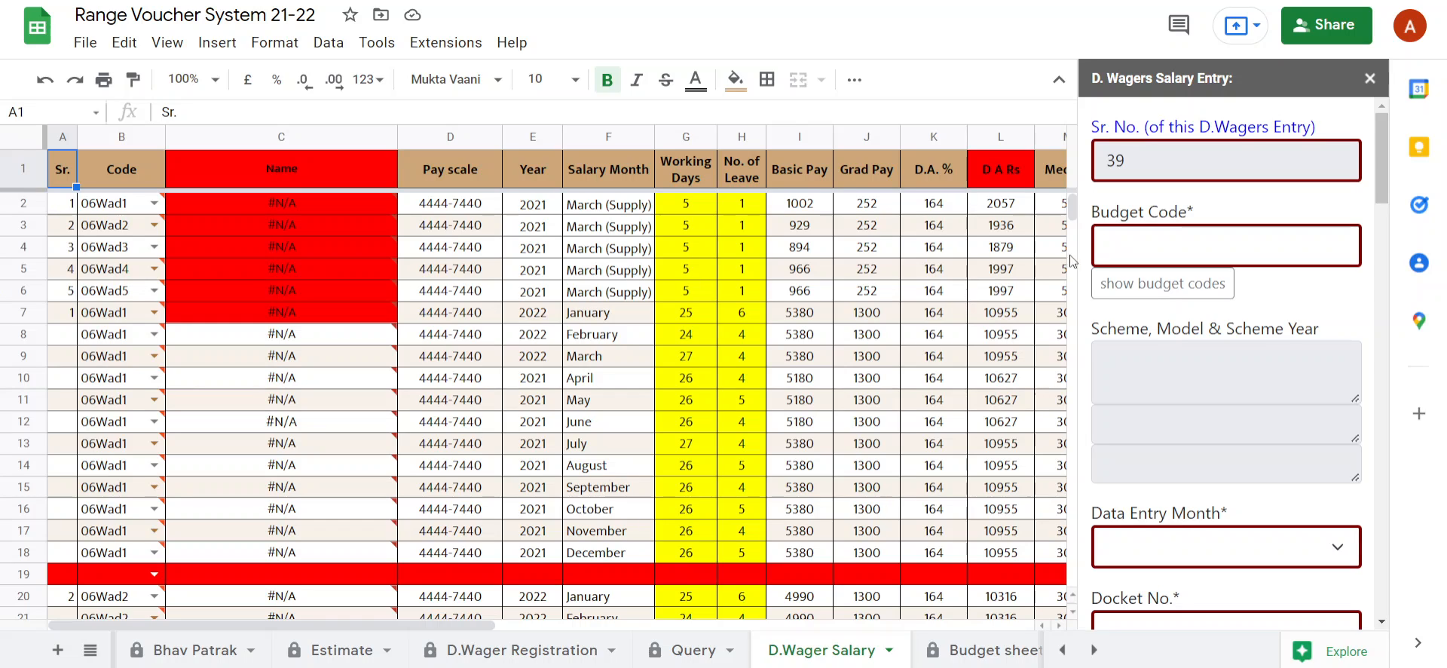
{"action": "left_click", "coordinate": [1132, 235]}
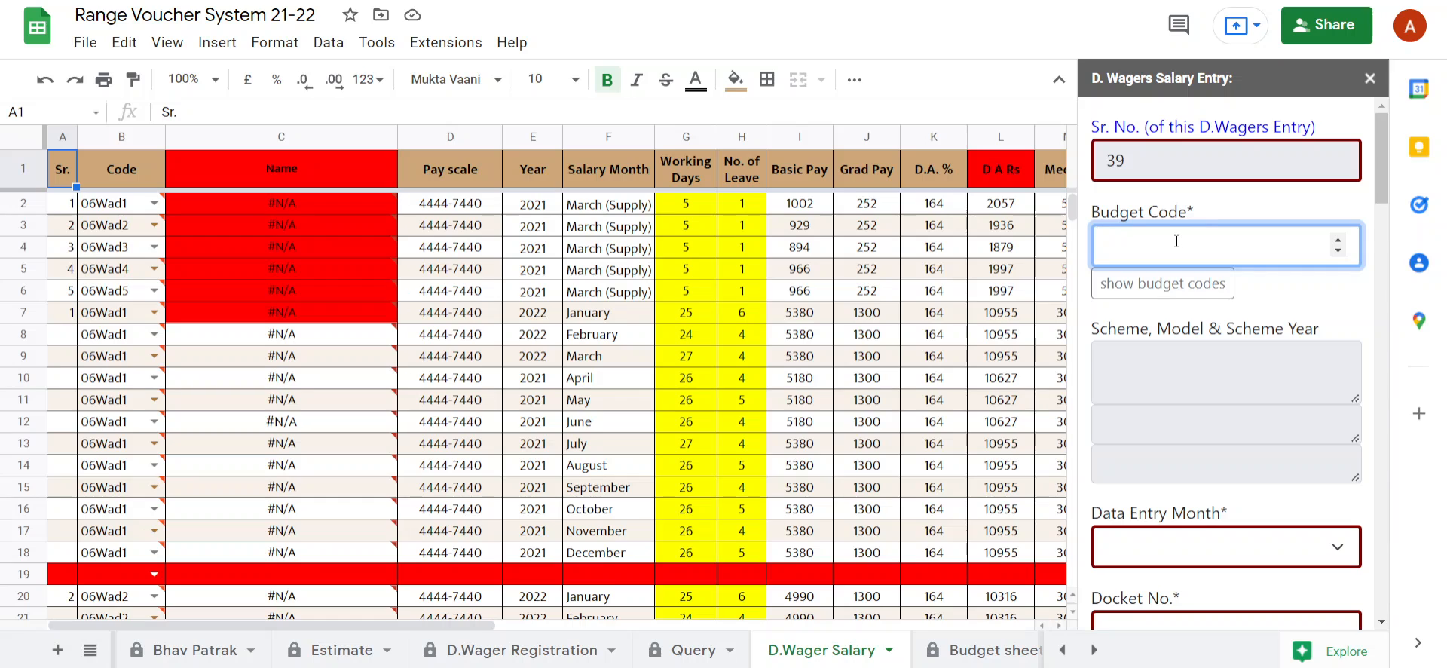
{"action": "left_click", "coordinate": [1189, 311]}
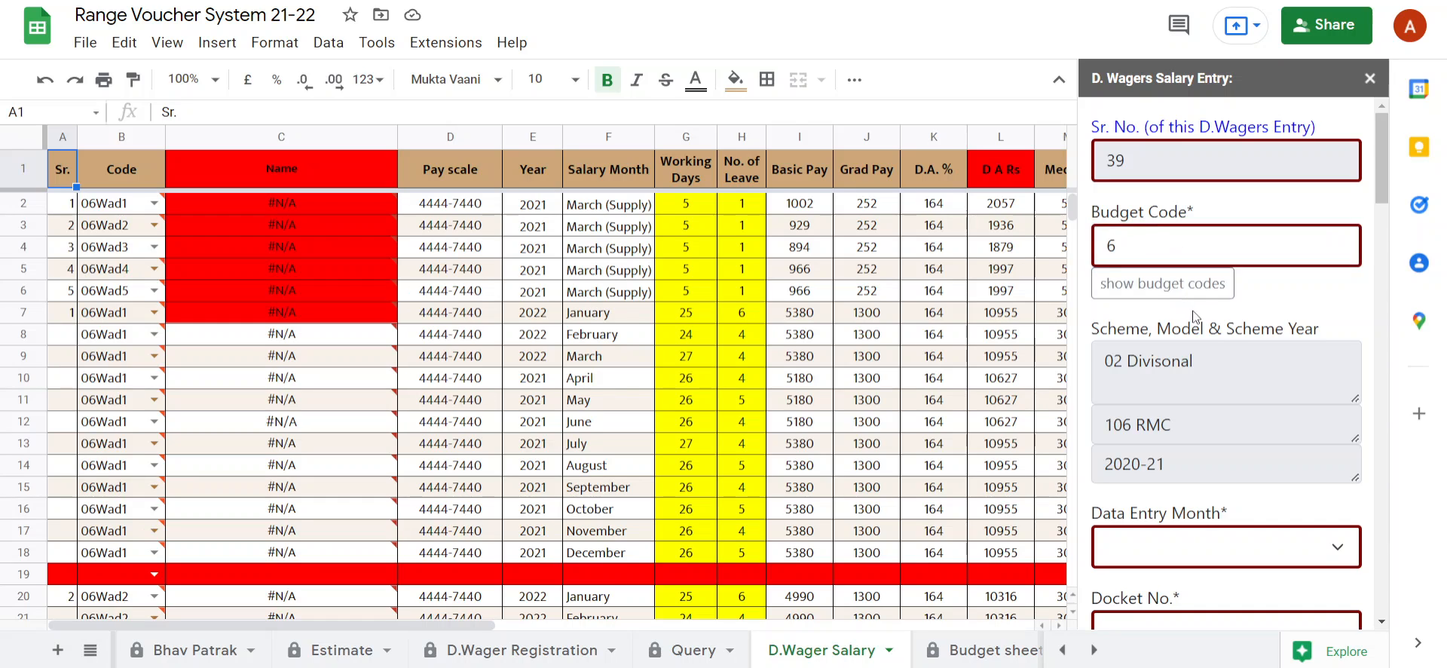
{"action": "scroll", "coordinate": [1192, 325], "scroll_direction": "down", "scroll_amount": 5}
{"action": "left_click", "coordinate": [1192, 169]}
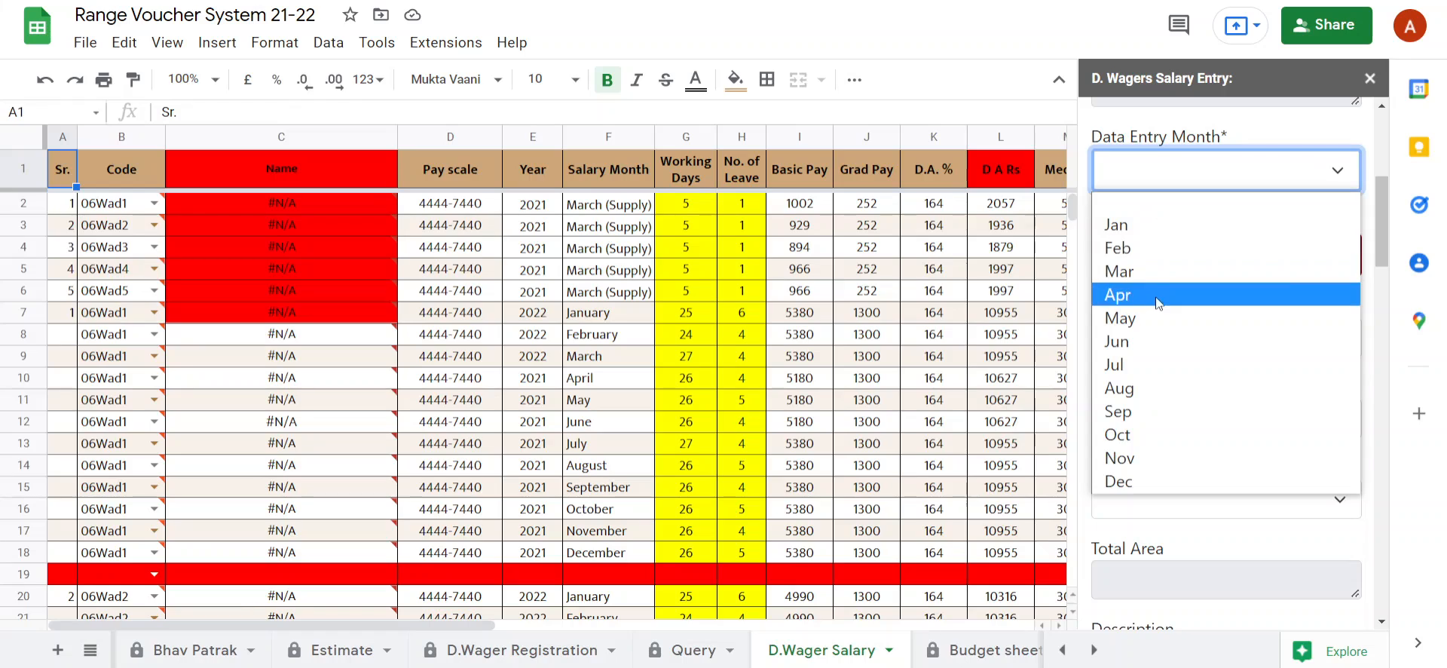
{"action": "left_click", "coordinate": [1145, 247]}
{"action": "left_click", "coordinate": [1144, 272]}
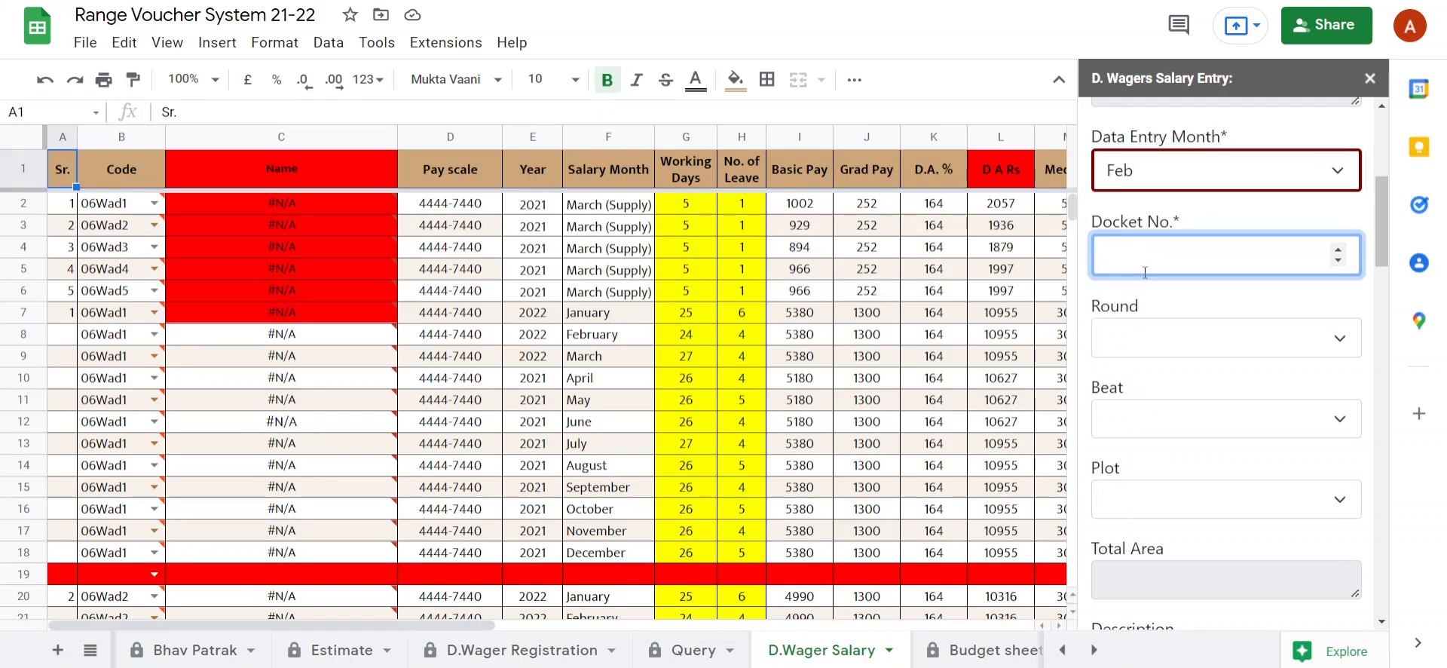
{"action": "type", "text": "111"}
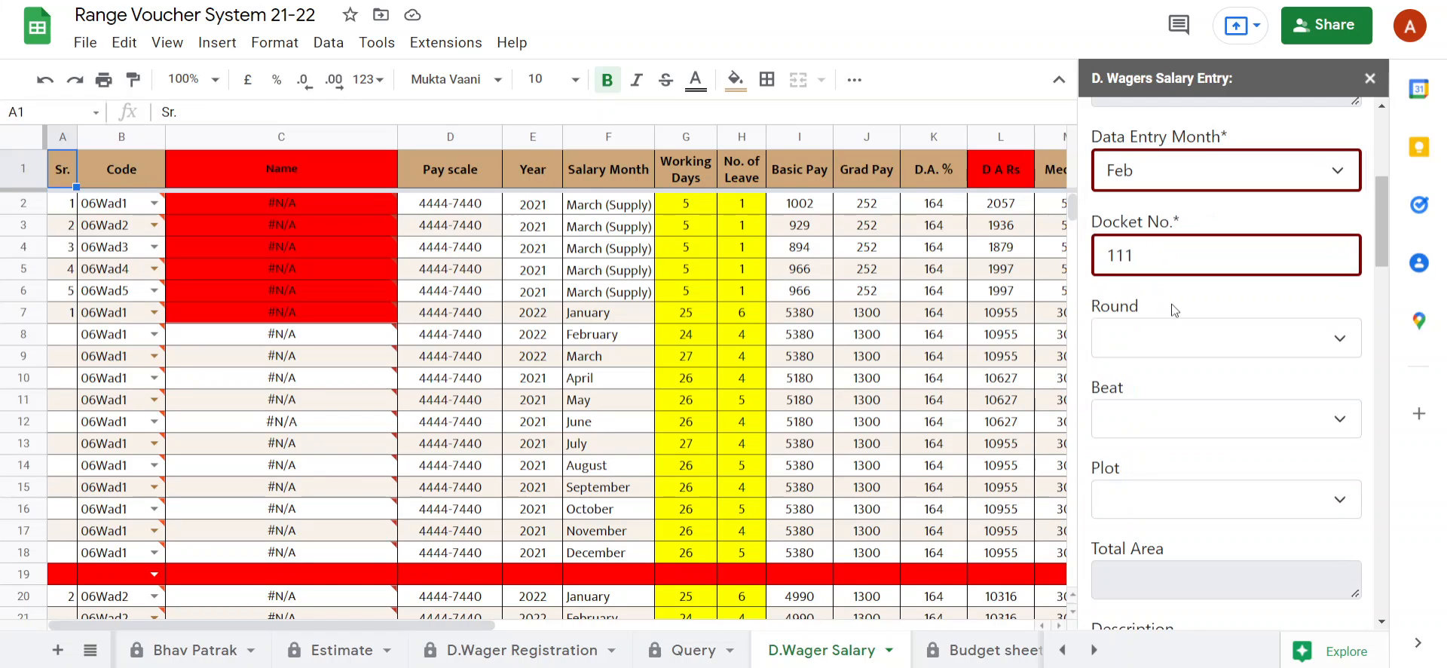
{"action": "scroll", "coordinate": [1176, 305], "scroll_direction": "down", "scroll_amount": 2}
{"action": "scroll", "coordinate": [1186, 307], "scroll_direction": "down", "scroll_amount": 2}
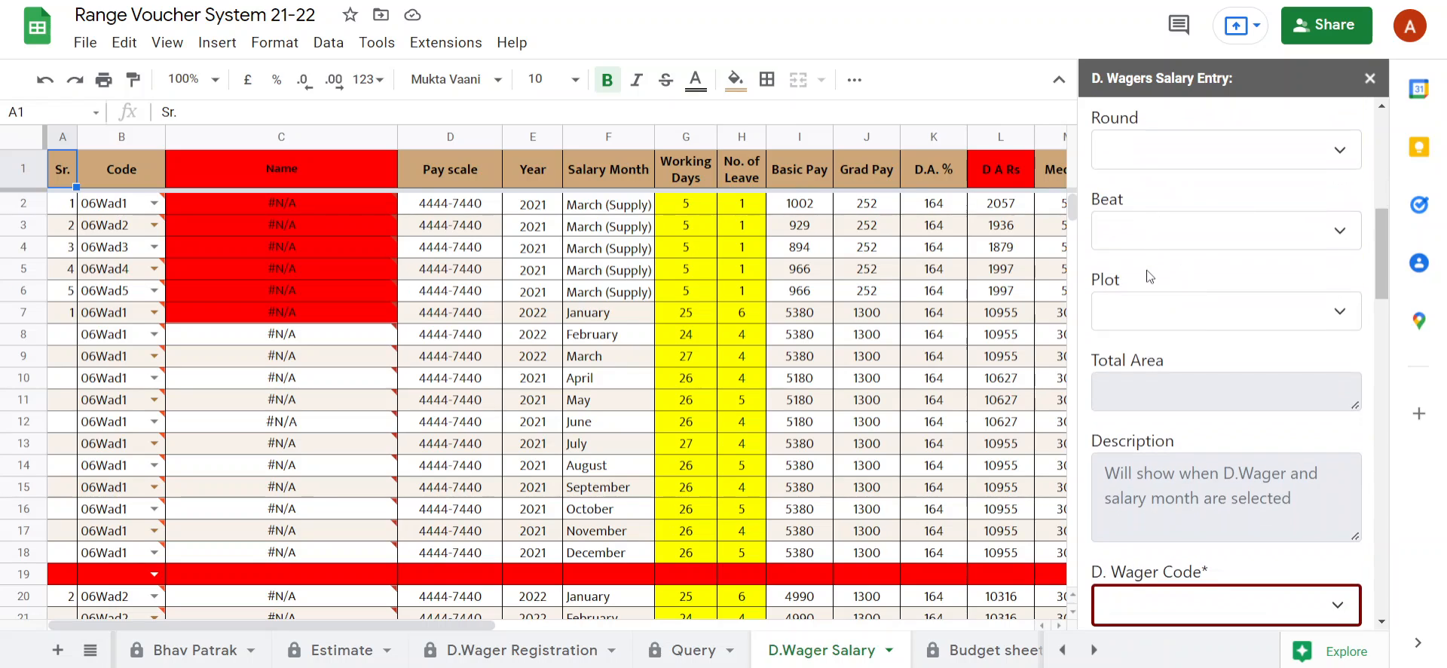
{"action": "scroll", "coordinate": [1166, 293], "scroll_direction": "down", "scroll_amount": 4}
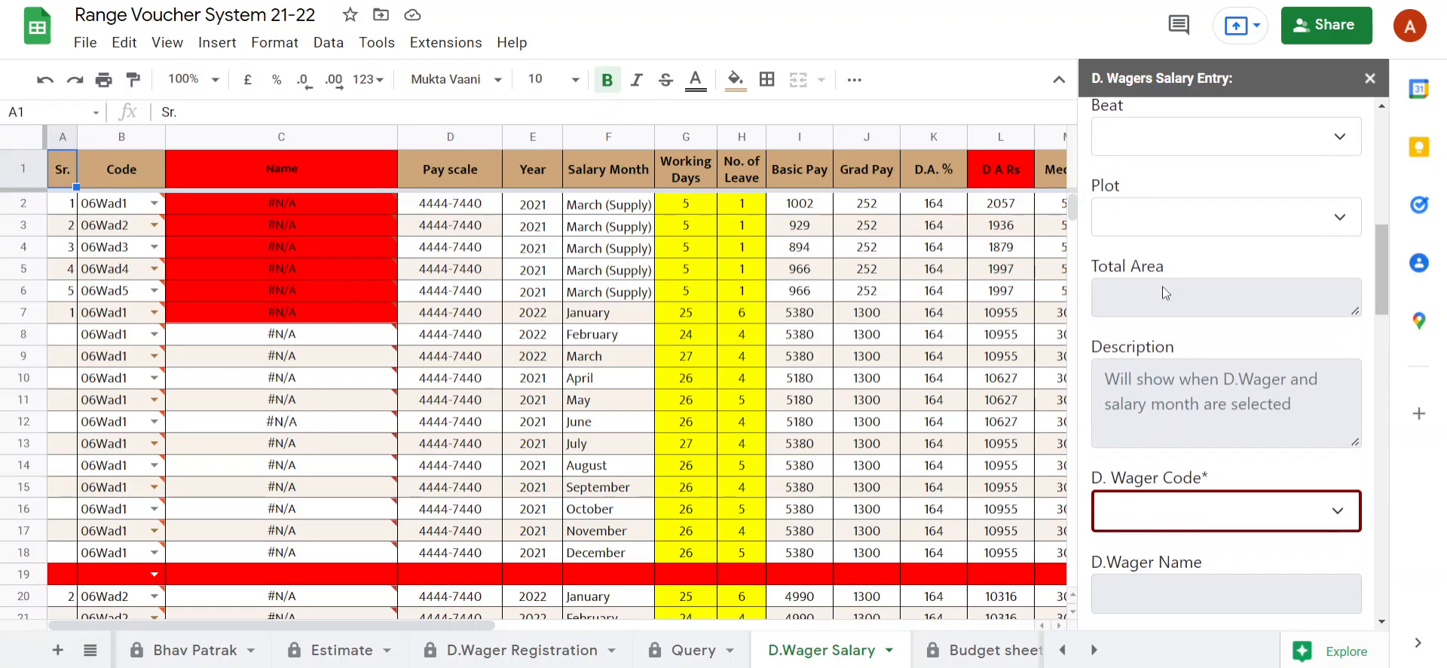
{"action": "scroll", "coordinate": [1165, 292], "scroll_direction": "down", "scroll_amount": 2}
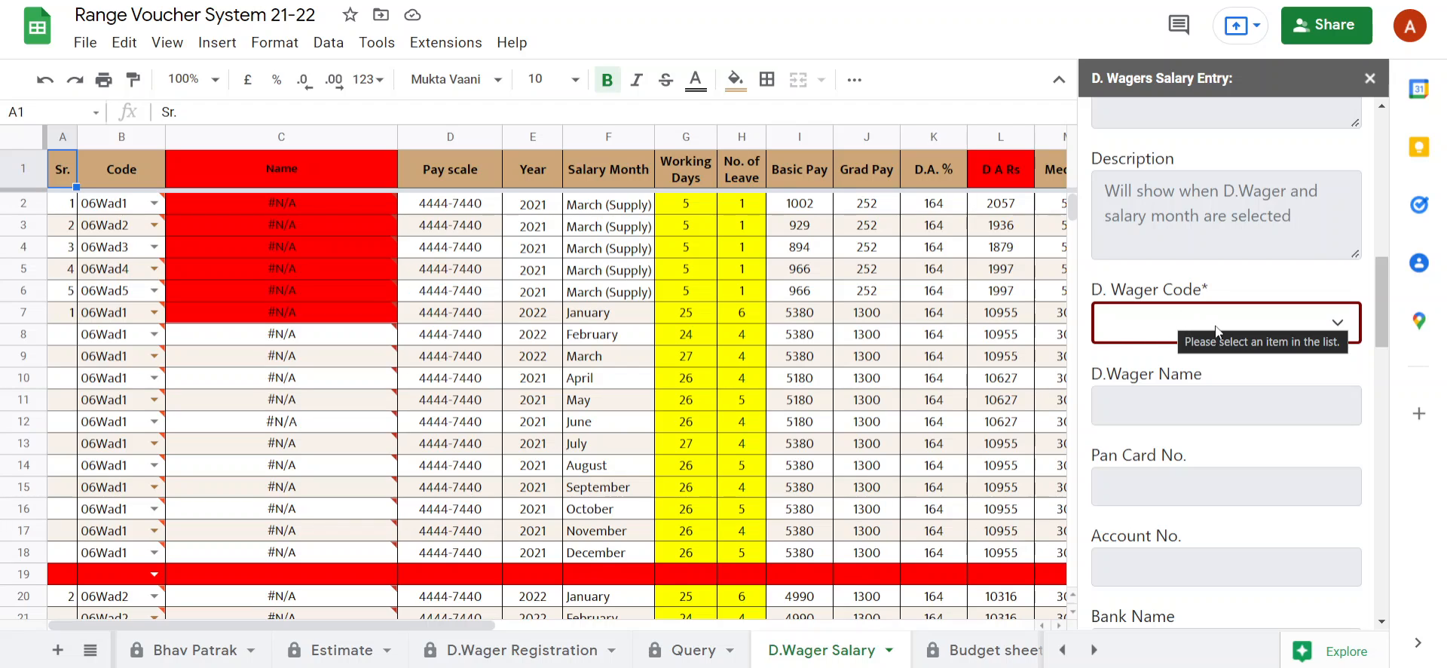
{"action": "left_click", "coordinate": [1202, 325]}
{"action": "scroll", "coordinate": [1202, 326], "scroll_direction": "down", "scroll_amount": 2}
{"action": "left_click", "coordinate": [1167, 220]}
{"action": "left_click", "coordinate": [1141, 280]}
{"action": "scroll", "coordinate": [1147, 327], "scroll_direction": "down", "scroll_amount": 2}
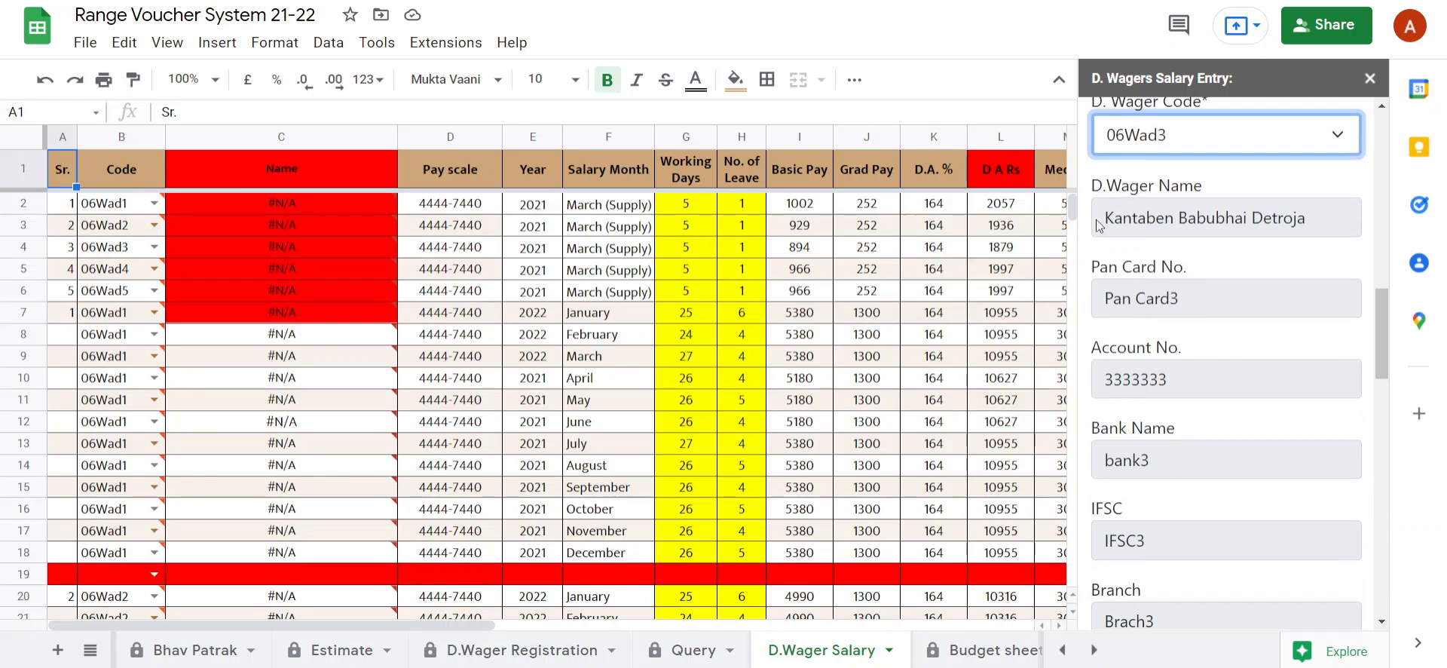
Look through the D.Wager Salary rows down to code 06Wad3 and choose September-2021 as the salary month in the entry form.
{"action": "mouse_move", "coordinate": [140, 361]}
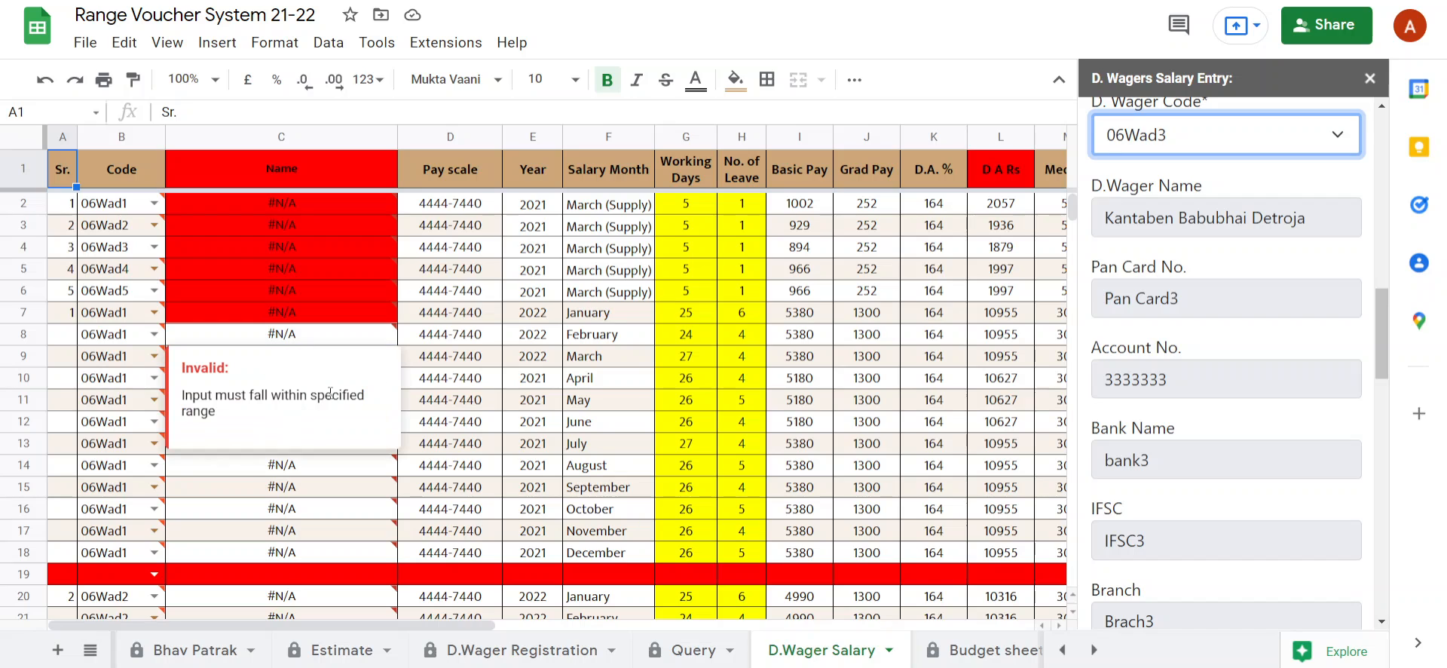
{"action": "scroll", "coordinate": [347, 497], "scroll_direction": "down", "scroll_amount": 2}
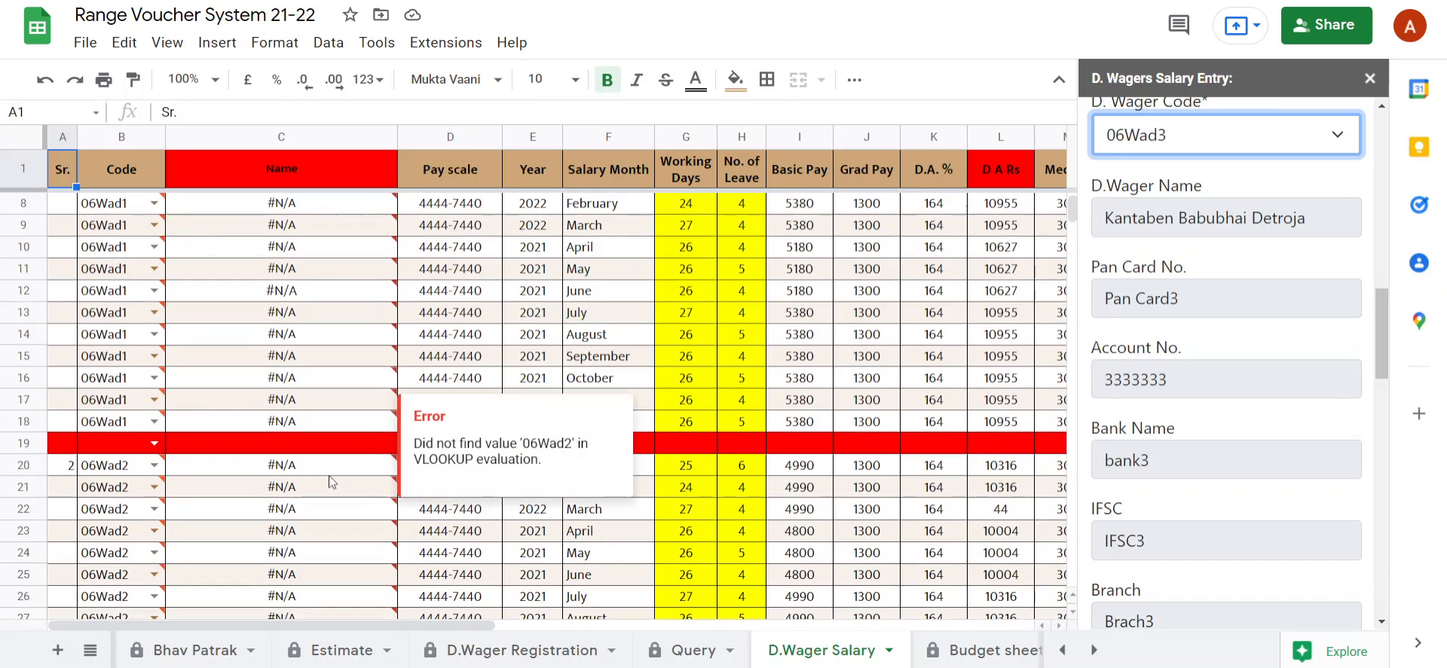
{"action": "scroll", "coordinate": [404, 539], "scroll_direction": "down", "scroll_amount": 2}
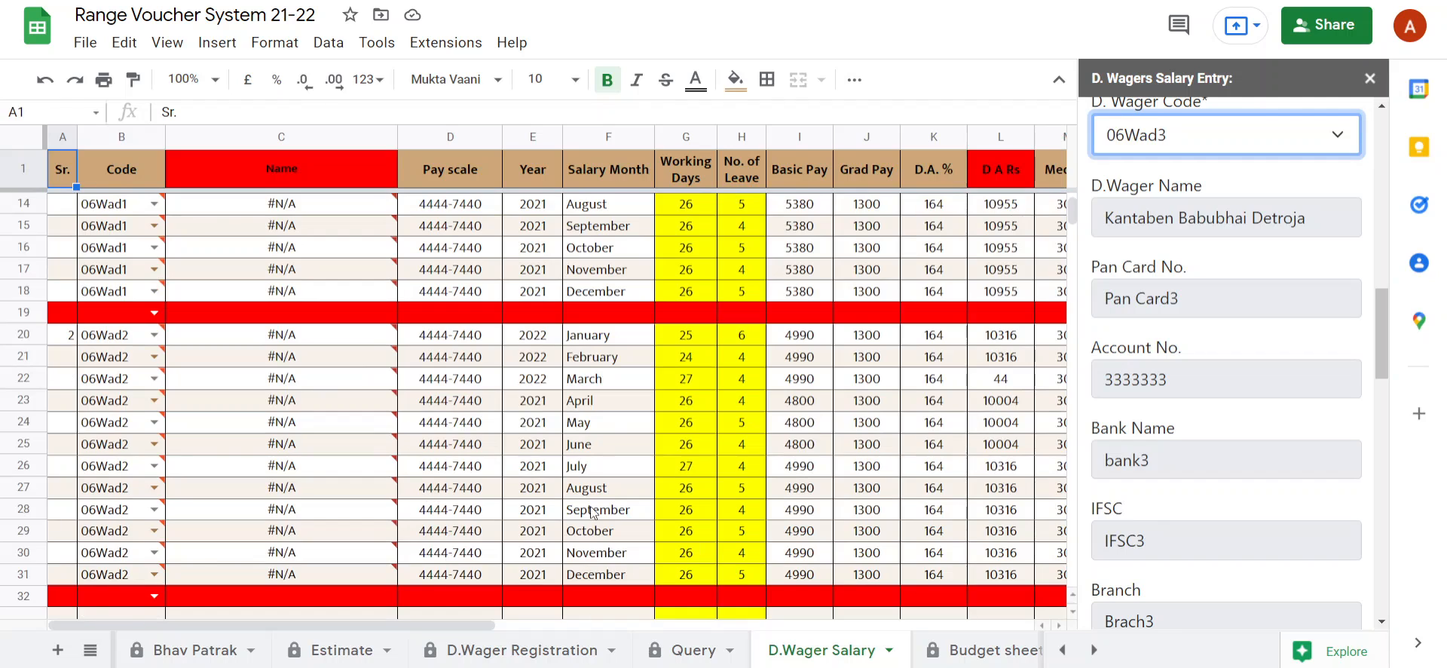
{"action": "scroll", "coordinate": [593, 512], "scroll_direction": "down", "scroll_amount": 2}
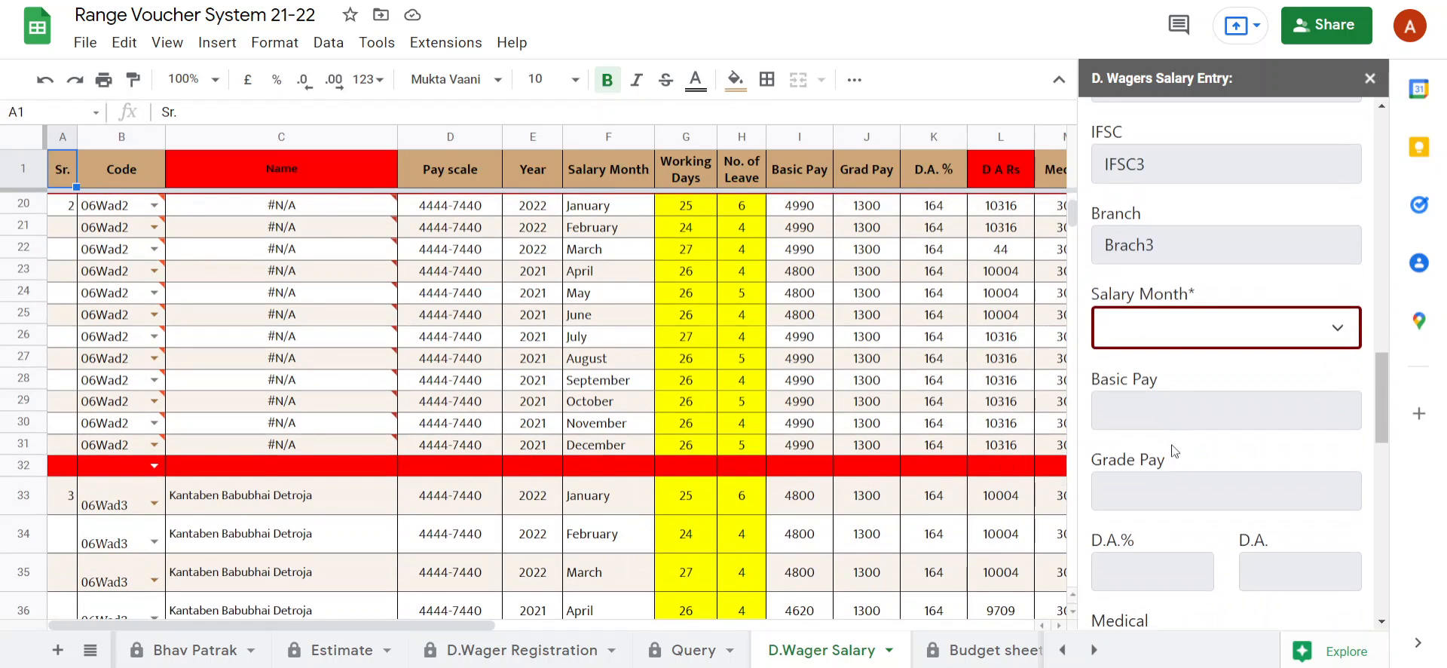
{"action": "left_click", "coordinate": [1168, 347]}
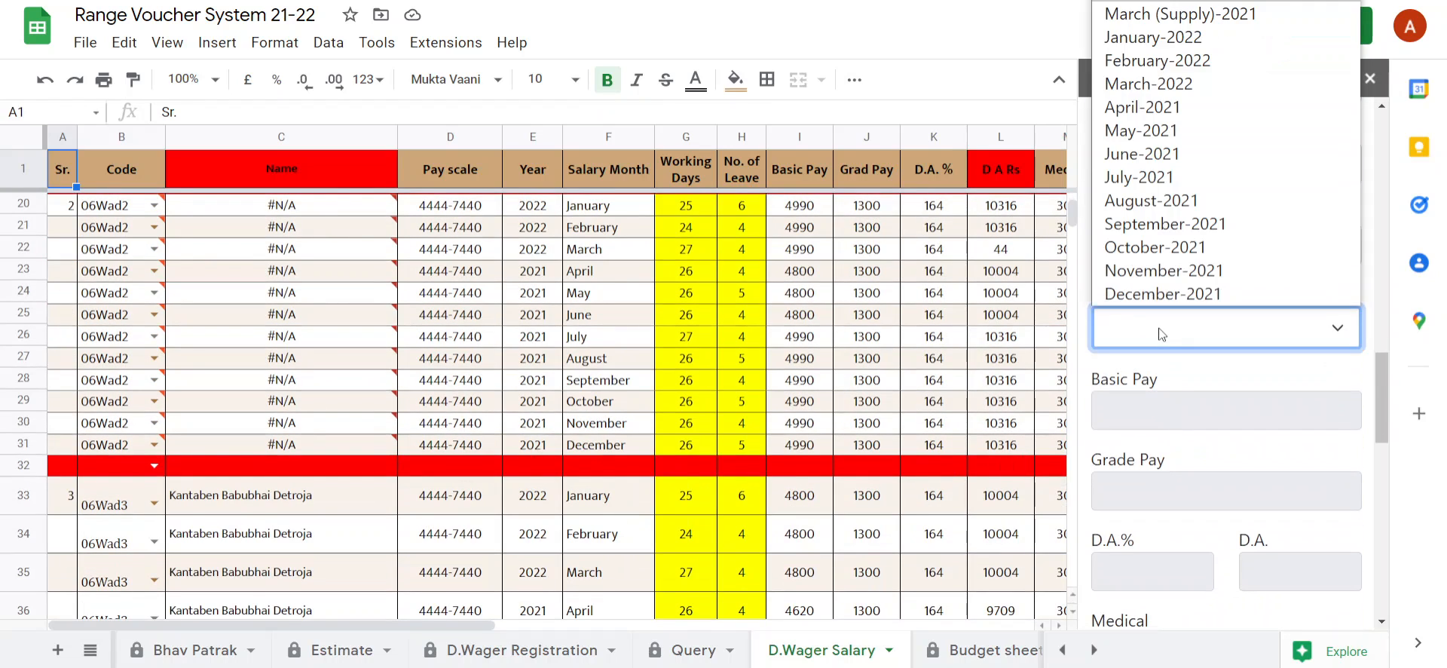
{"action": "left_click", "coordinate": [1157, 224]}
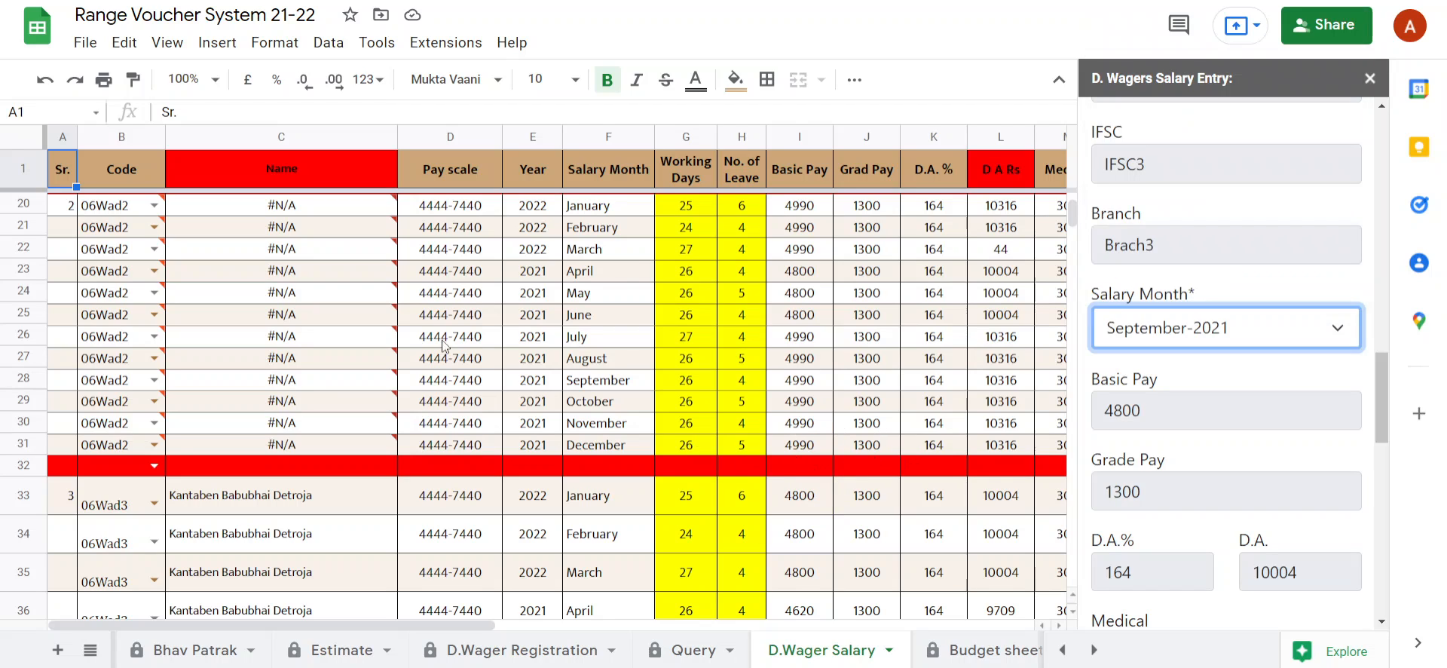
Review the pay amounts and deductions, leave the RFO remarks empty, and submit the salary entry.
{"action": "scroll", "coordinate": [1219, 527], "scroll_direction": "down", "scroll_amount": 8}
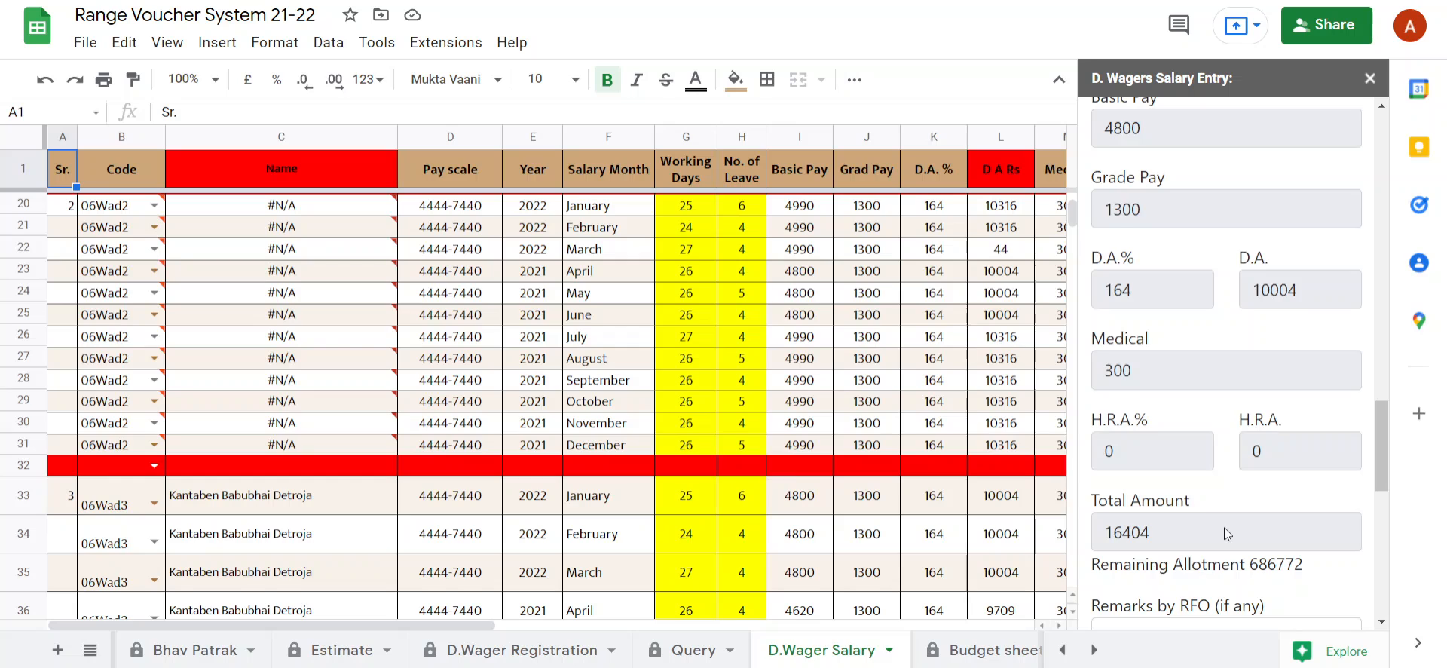
{"action": "scroll", "coordinate": [1247, 459], "scroll_direction": "down", "scroll_amount": 2}
{"action": "left_click", "coordinate": [1158, 270]}
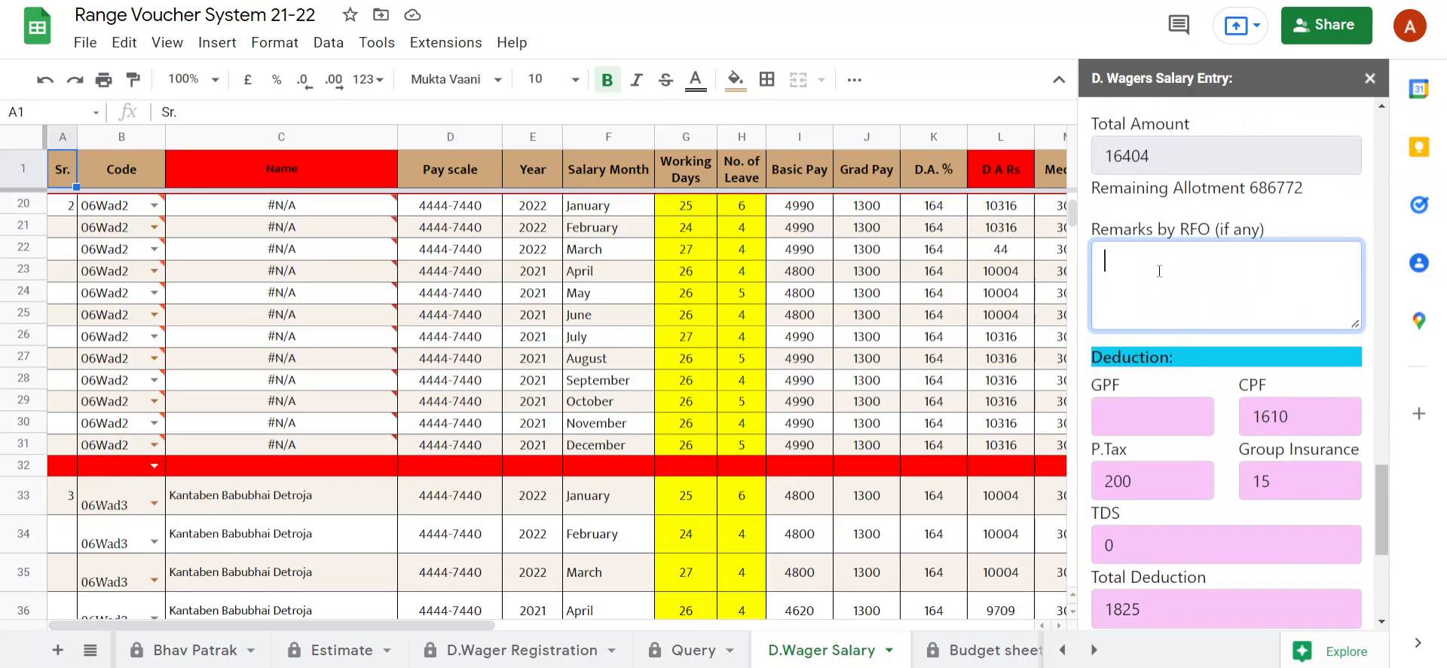
{"action": "scroll", "coordinate": [1168, 301], "scroll_direction": "down", "scroll_amount": 5}
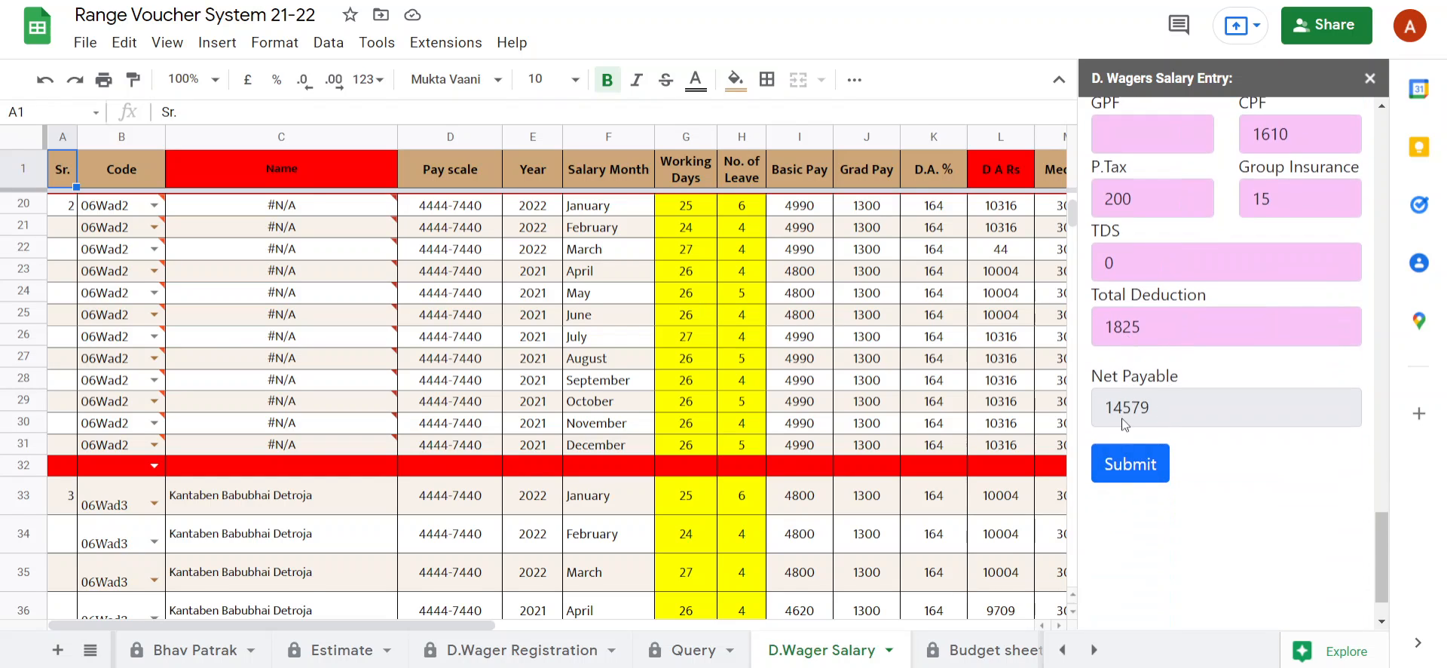
{"action": "left_click", "coordinate": [1120, 464]}
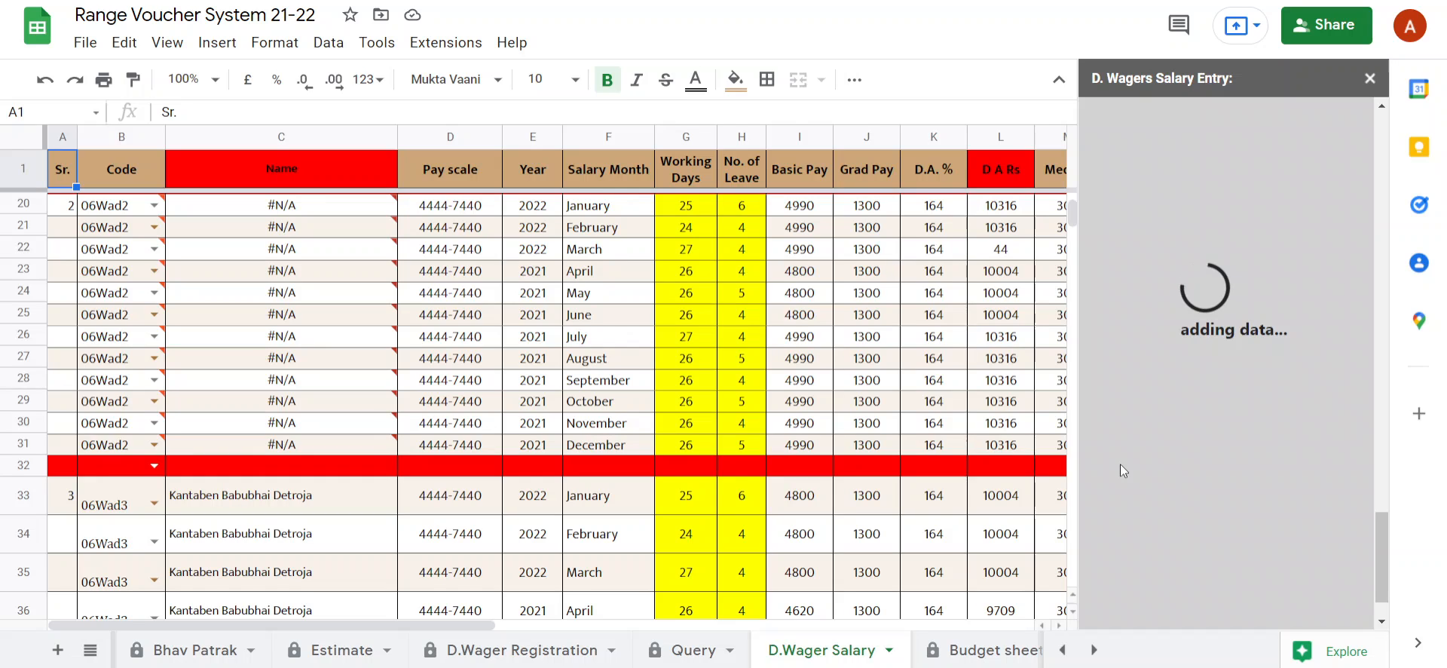
{"action": "left_click", "coordinate": [89, 649]}
{"action": "scroll", "coordinate": [194, 476], "scroll_direction": "up", "scroll_amount": 2}
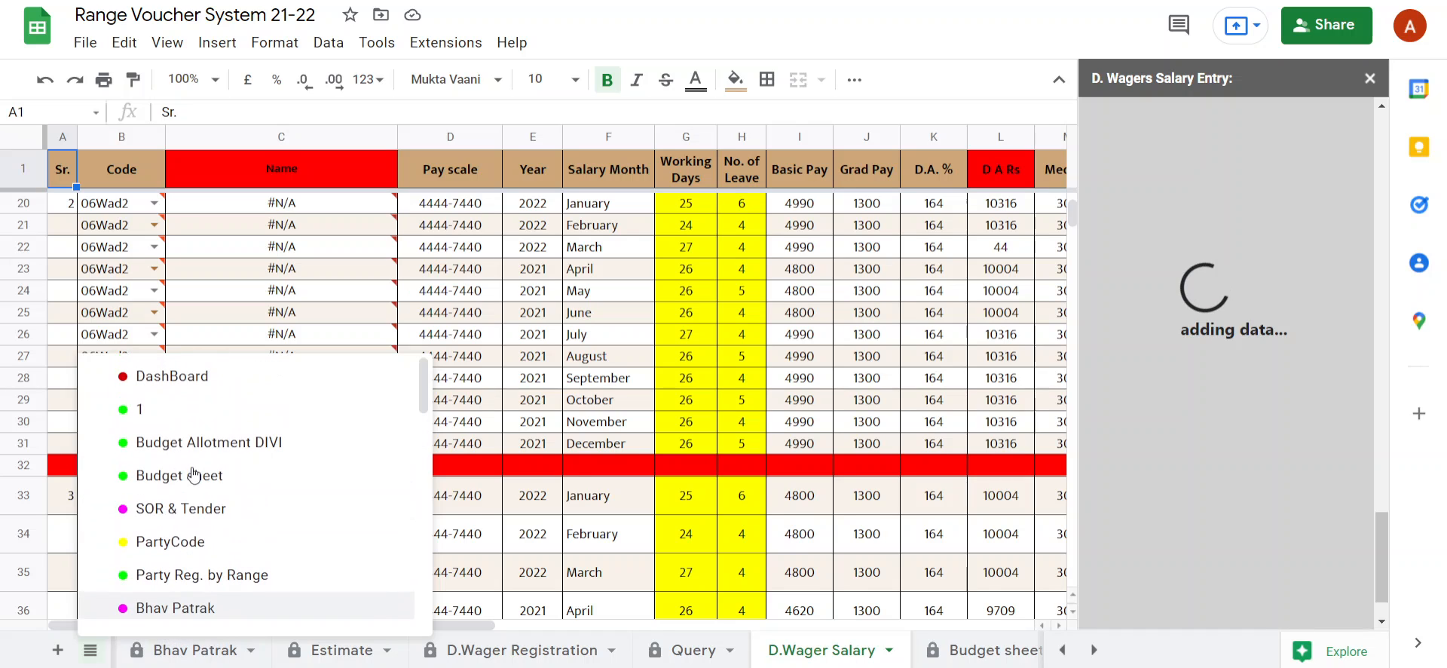
{"action": "left_click", "coordinate": [122, 410]}
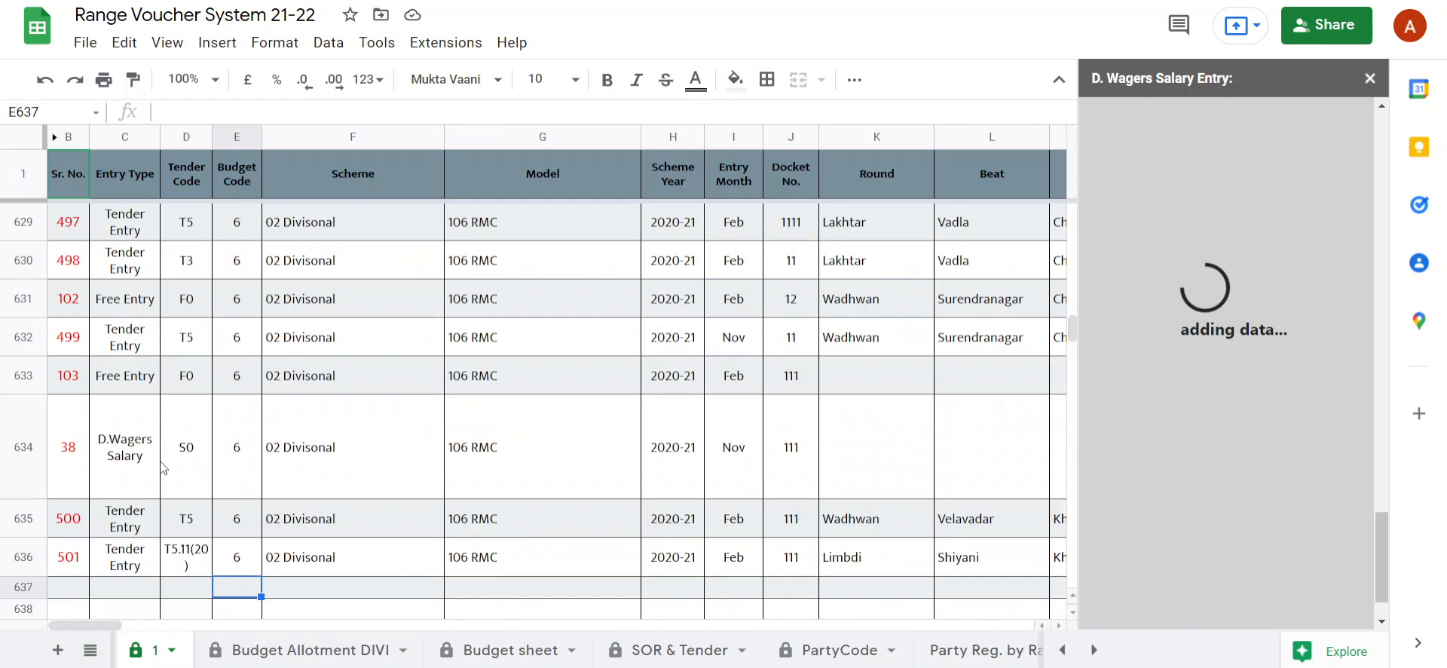
{"action": "left_click", "coordinate": [61, 590]}
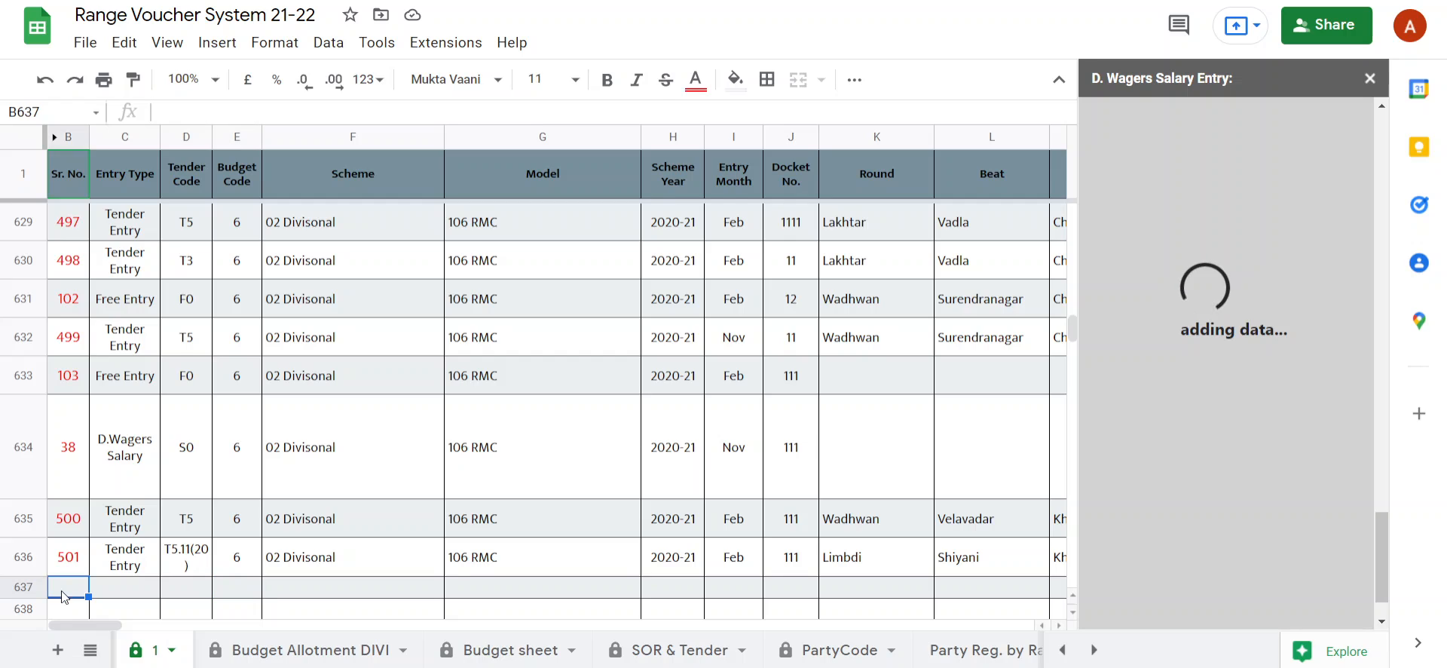
{"action": "left_click", "coordinate": [116, 469]}
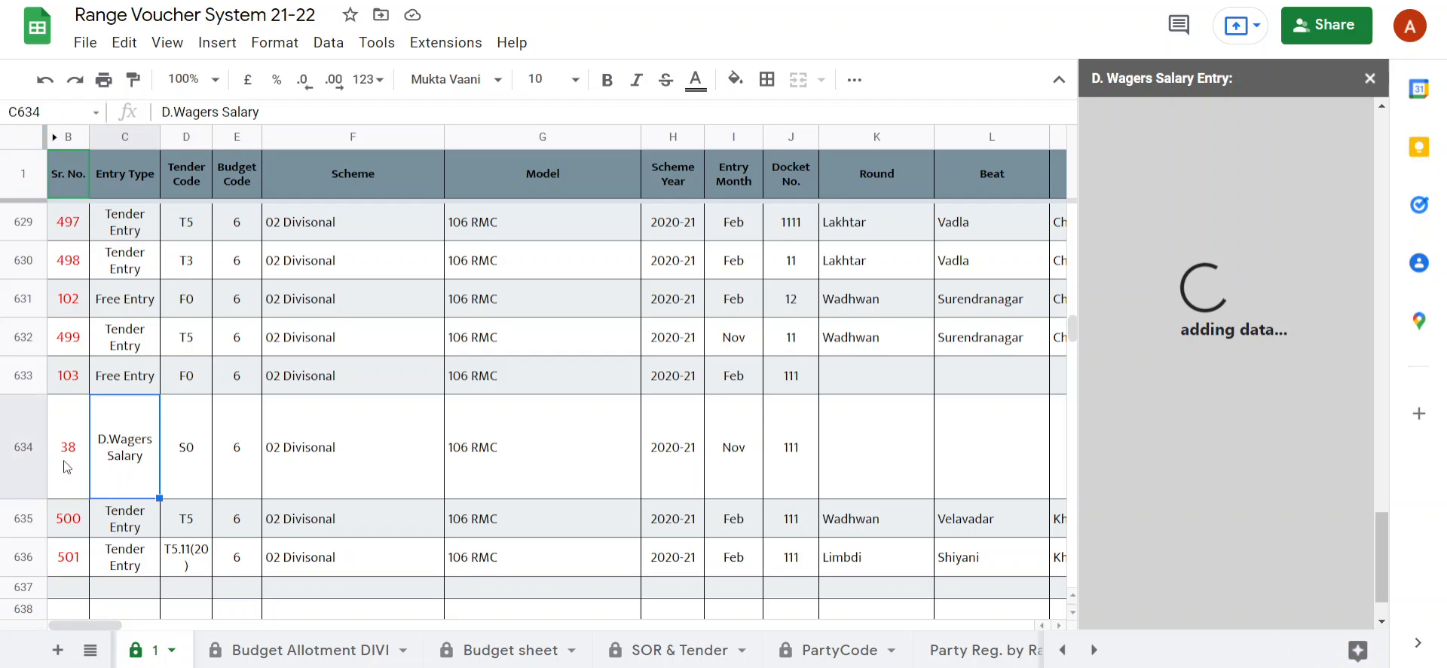
{"action": "left_click", "coordinate": [69, 465]}
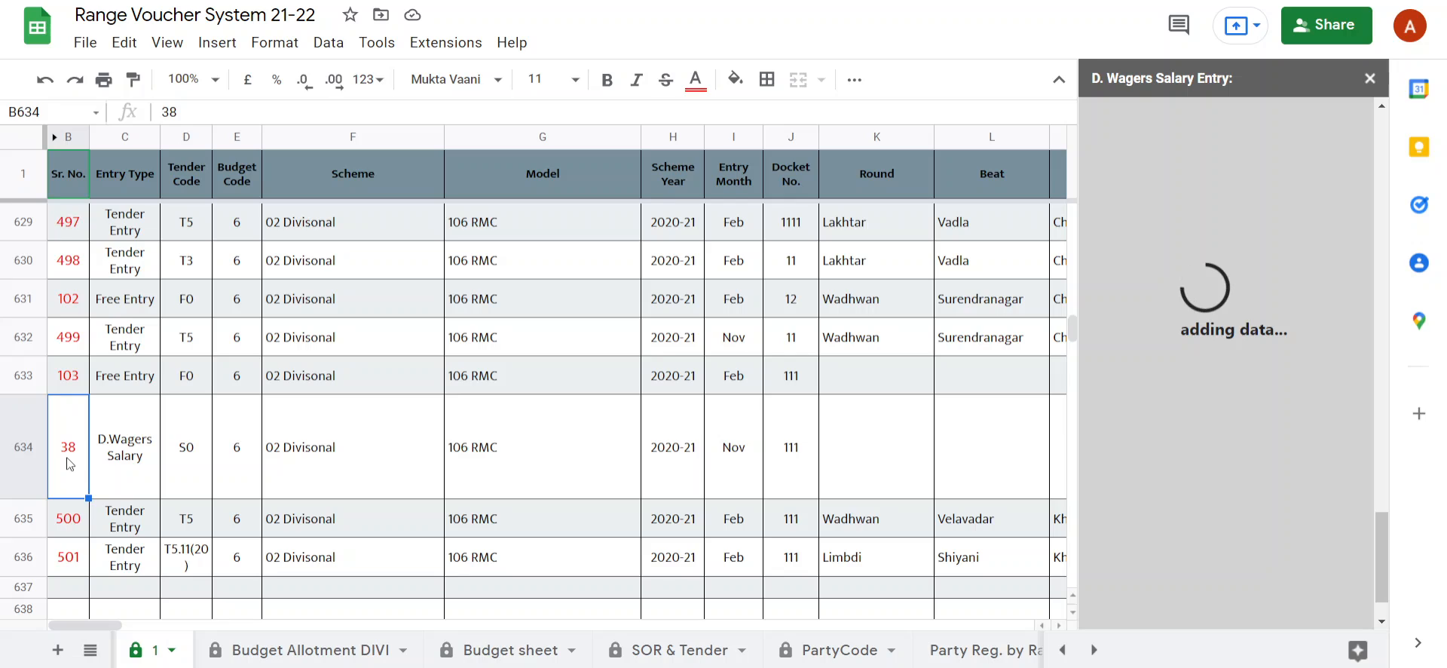
{"action": "left_click", "coordinate": [74, 591]}
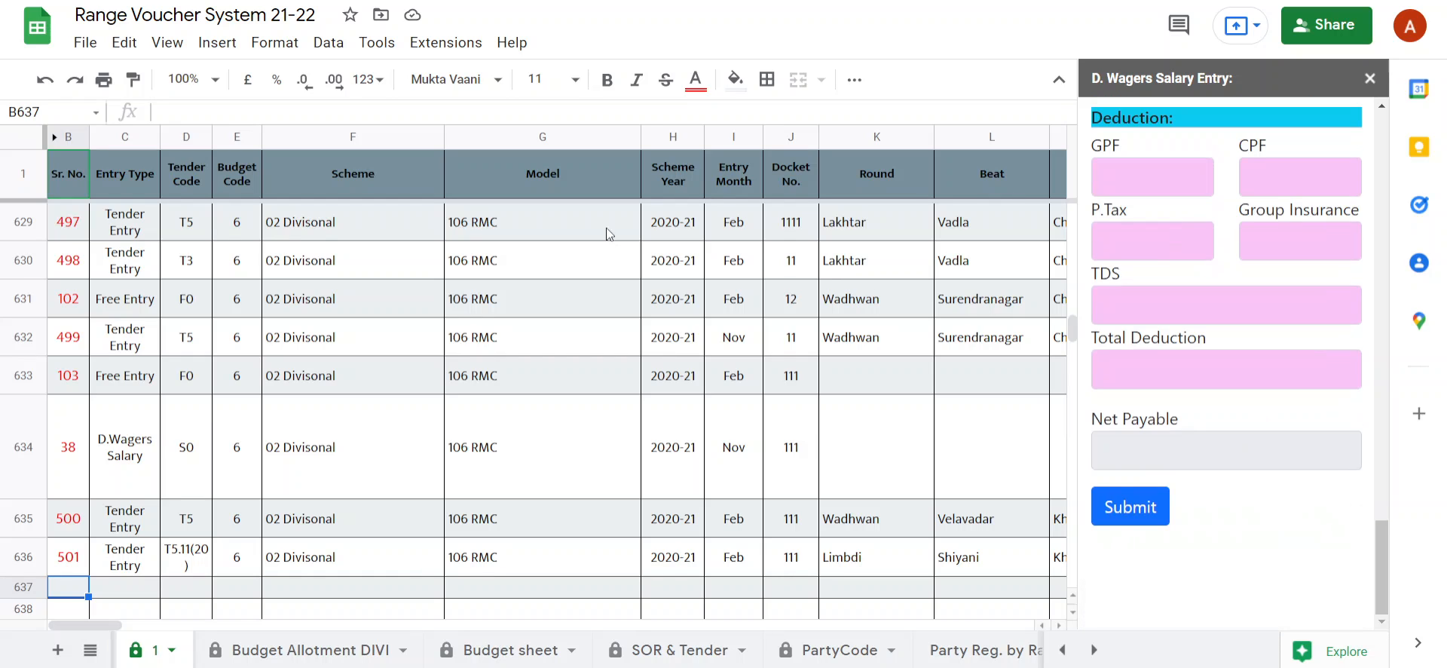
Open the VEF-1 Edit Voucher Entry form.
{"action": "left_click", "coordinate": [451, 44]}
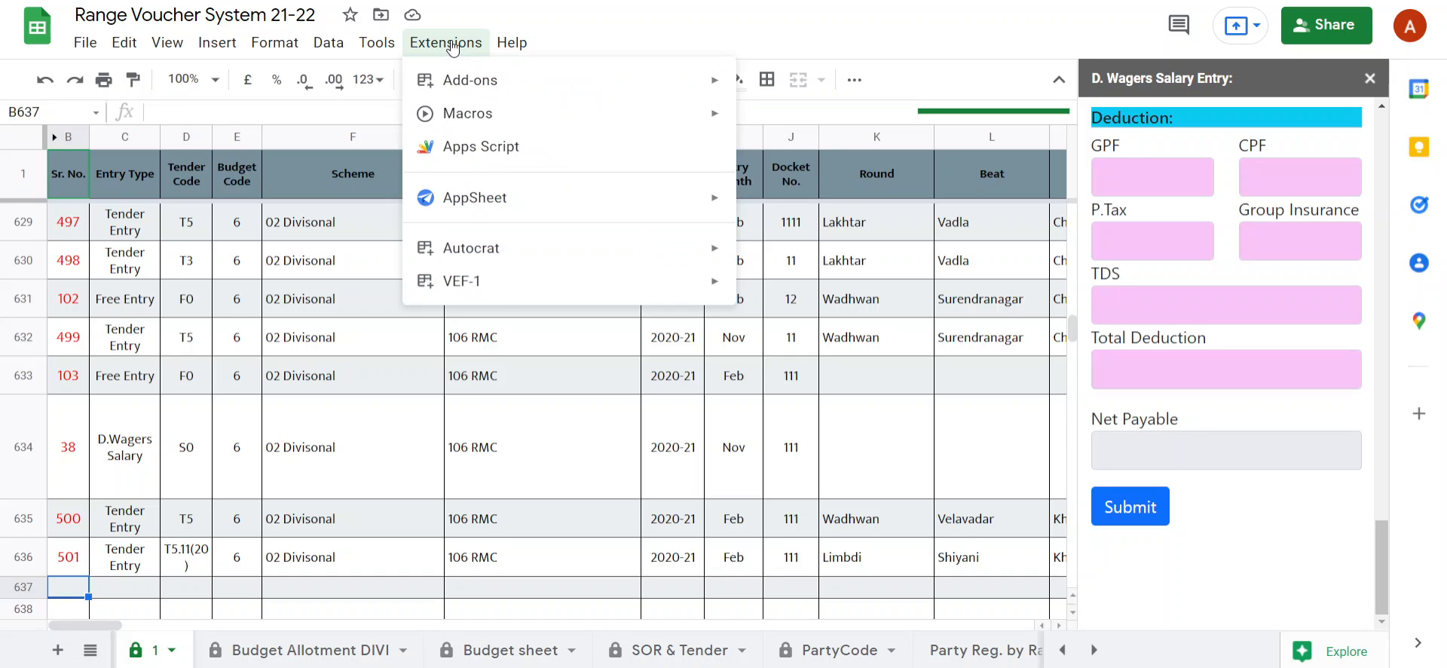
{"action": "mouse_move", "coordinate": [506, 293]}
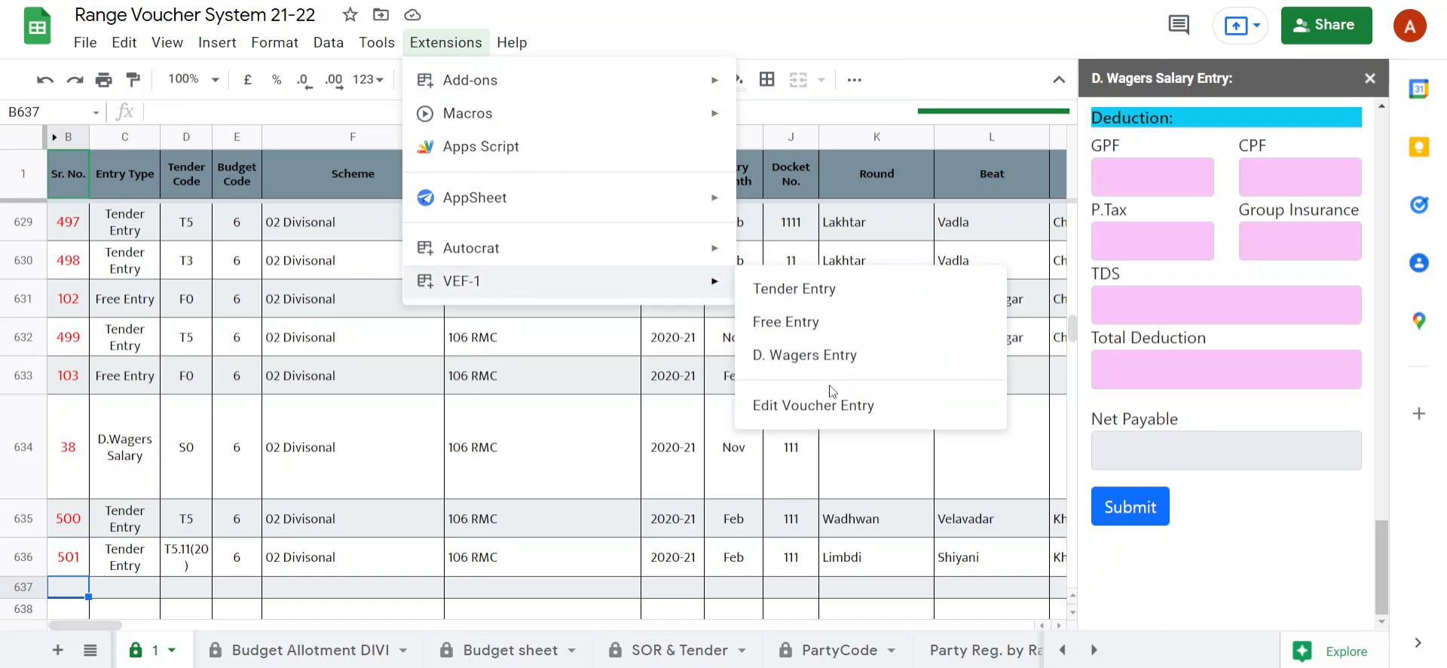
{"action": "left_click", "coordinate": [827, 411]}
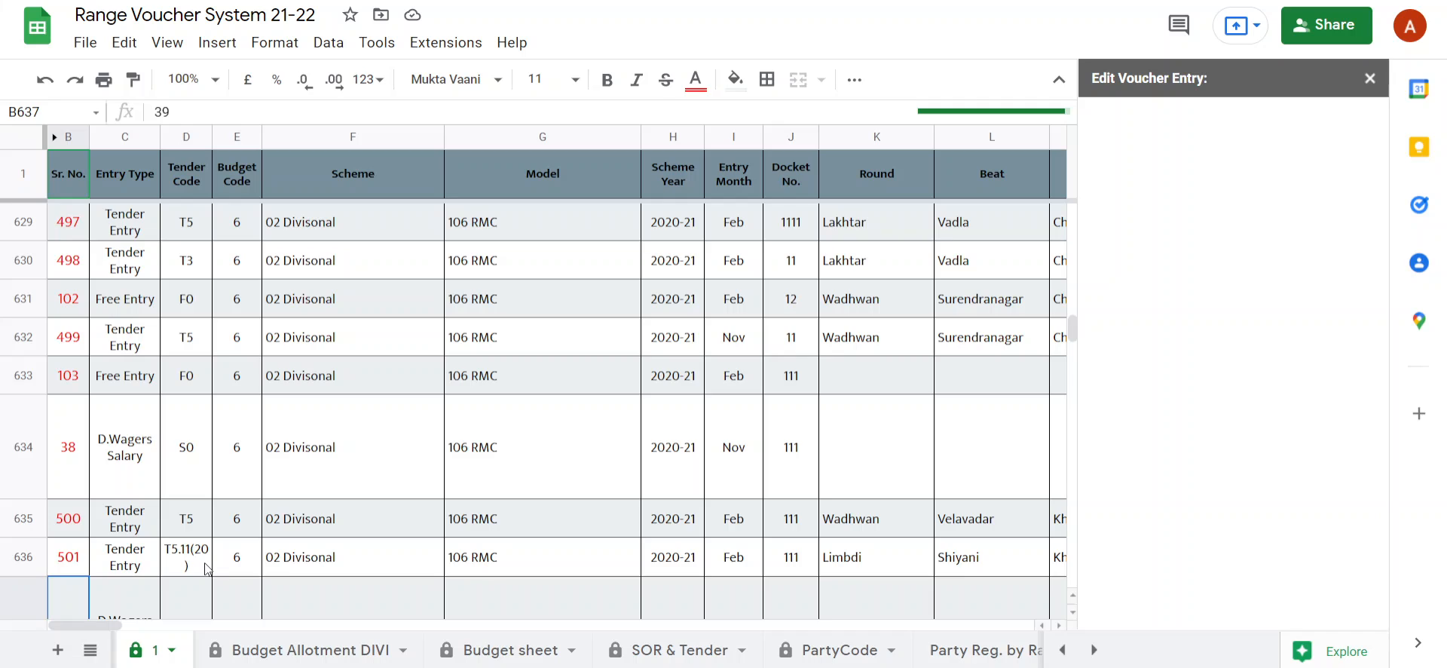
Examine the submitted D.Wagers Salary voucher in row 637, from entry type and scheme through salary month to the pay and allowance amounts.
{"action": "scroll", "coordinate": [207, 569], "scroll_direction": "down", "scroll_amount": 2}
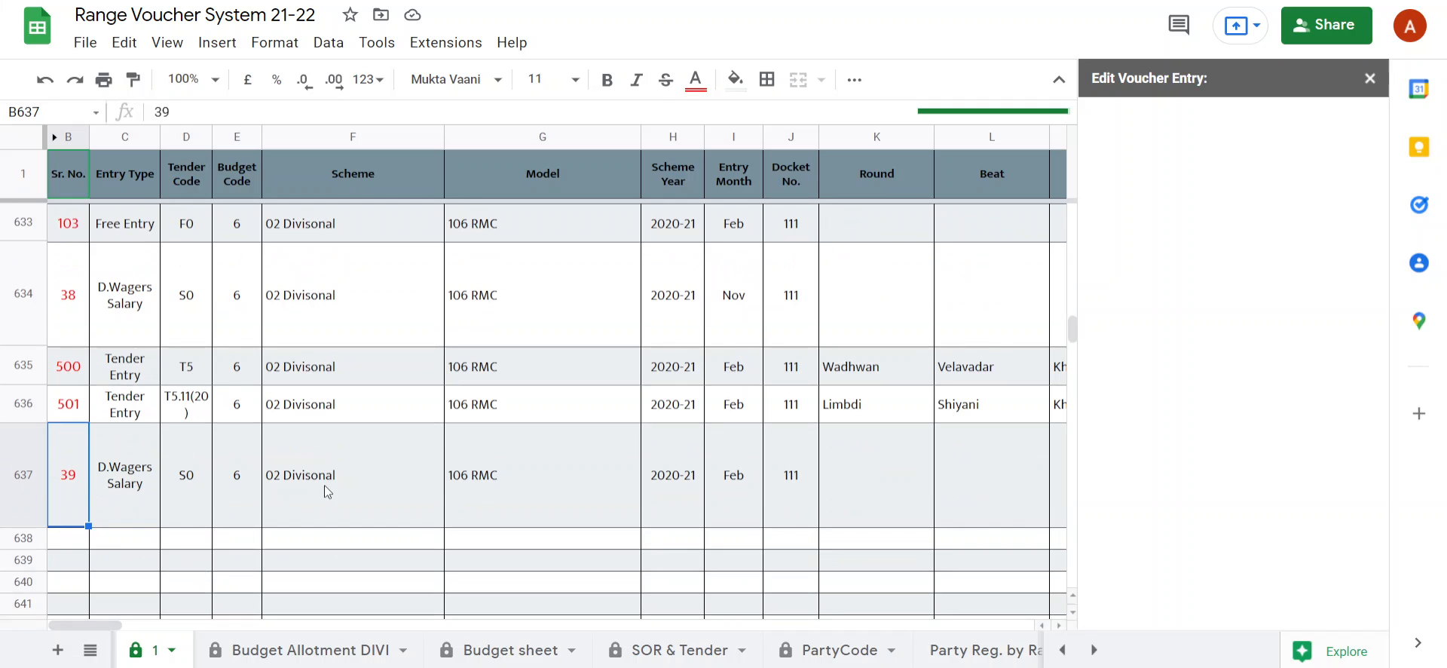
{"action": "left_click", "coordinate": [93, 486]}
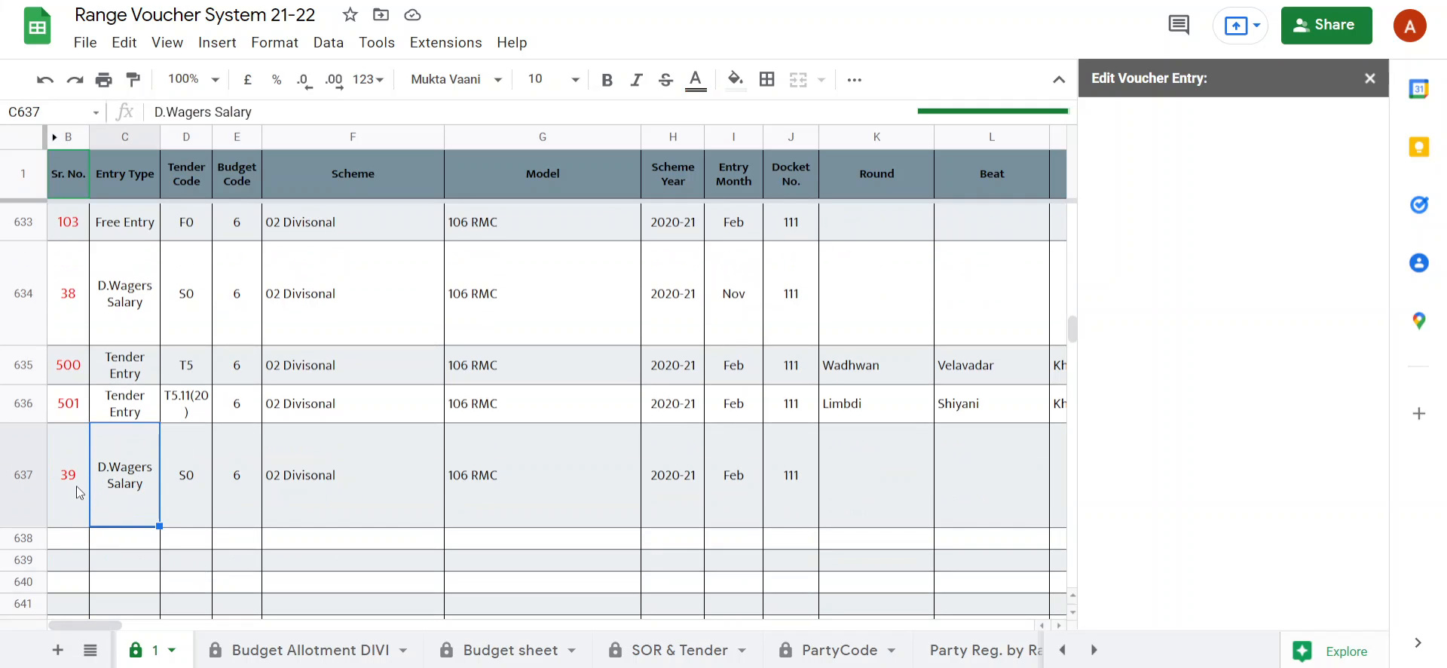
{"action": "left_click", "coordinate": [451, 496]}
{"action": "key", "text": "Right"}
{"action": "key", "text": "Right"}
{"action": "key", "text": "Right"}
{"action": "key", "text": "Right"}
{"action": "key", "text": "Right"}
{"action": "key", "text": "Right"}
{"action": "key", "text": "Right"}
{"action": "key", "text": "Right"}
{"action": "key", "text": "Right"}
{"action": "key", "text": "Right"}
{"action": "key", "text": "Right"}
{"action": "key", "text": "Right"}
{"action": "key", "text": "Right"}
{"action": "key", "text": "Right"}
{"action": "key", "text": "Right"}
{"action": "key", "text": "Right"}
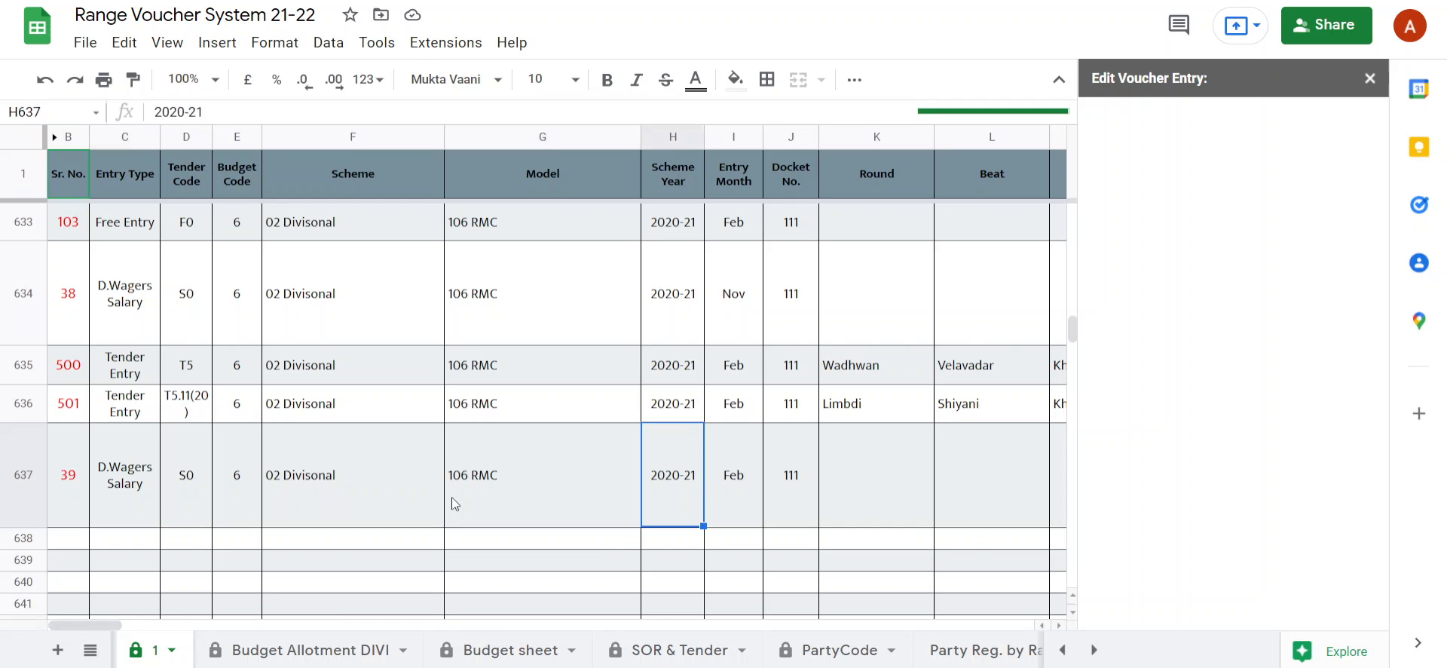
{"action": "key", "text": "Right"}
{"action": "key", "text": "Right"}
{"action": "key", "text": "Right"}
{"action": "key", "text": "Right"}
{"action": "key", "text": "Right"}
{"action": "key", "text": "Right"}
{"action": "key", "text": "Right"}
{"action": "key", "text": "Right"}
{"action": "key", "text": "Right"}
{"action": "key", "text": "Right"}
{"action": "key", "text": "Right"}
{"action": "key", "text": "Right"}
{"action": "key", "text": "Right"}
{"action": "key", "text": "Right"}
{"action": "key", "text": "Right"}
{"action": "key", "text": "Right"}
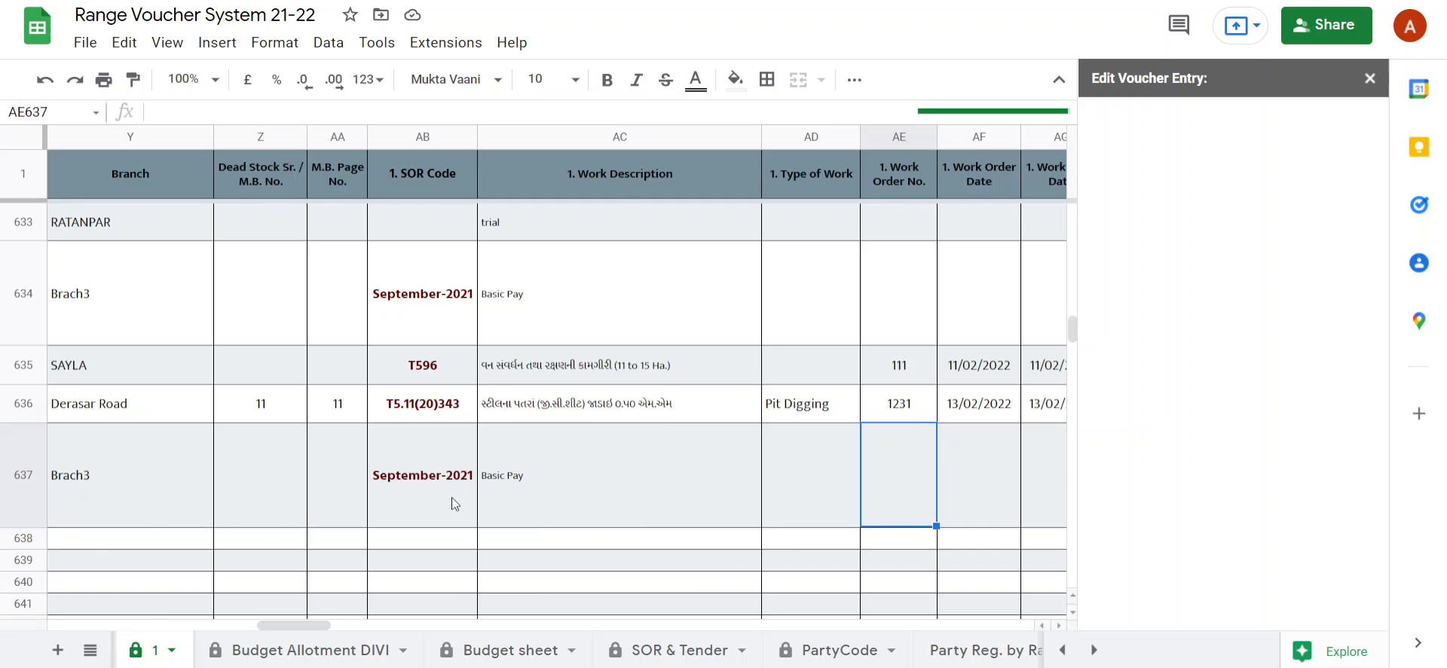
{"action": "key", "text": "Right"}
{"action": "key", "text": "Right"}
{"action": "key", "text": "Right"}
{"action": "key", "text": "Right"}
{"action": "key", "text": "Right"}
{"action": "key", "text": "Right"}
{"action": "key", "text": "Right"}
{"action": "key", "text": "Right"}
{"action": "key", "text": "Right"}
{"action": "key", "text": "Right"}
{"action": "key", "text": "Right"}
{"action": "key", "text": "Right"}
{"action": "key", "text": "Right"}
{"action": "key", "text": "Right"}
{"action": "key", "text": "Right"}
{"action": "key", "text": "Right"}
{"action": "key", "text": "Right"}
{"action": "key", "text": "Right"}
{"action": "key", "text": "Right"}
{"action": "key", "text": "Right"}
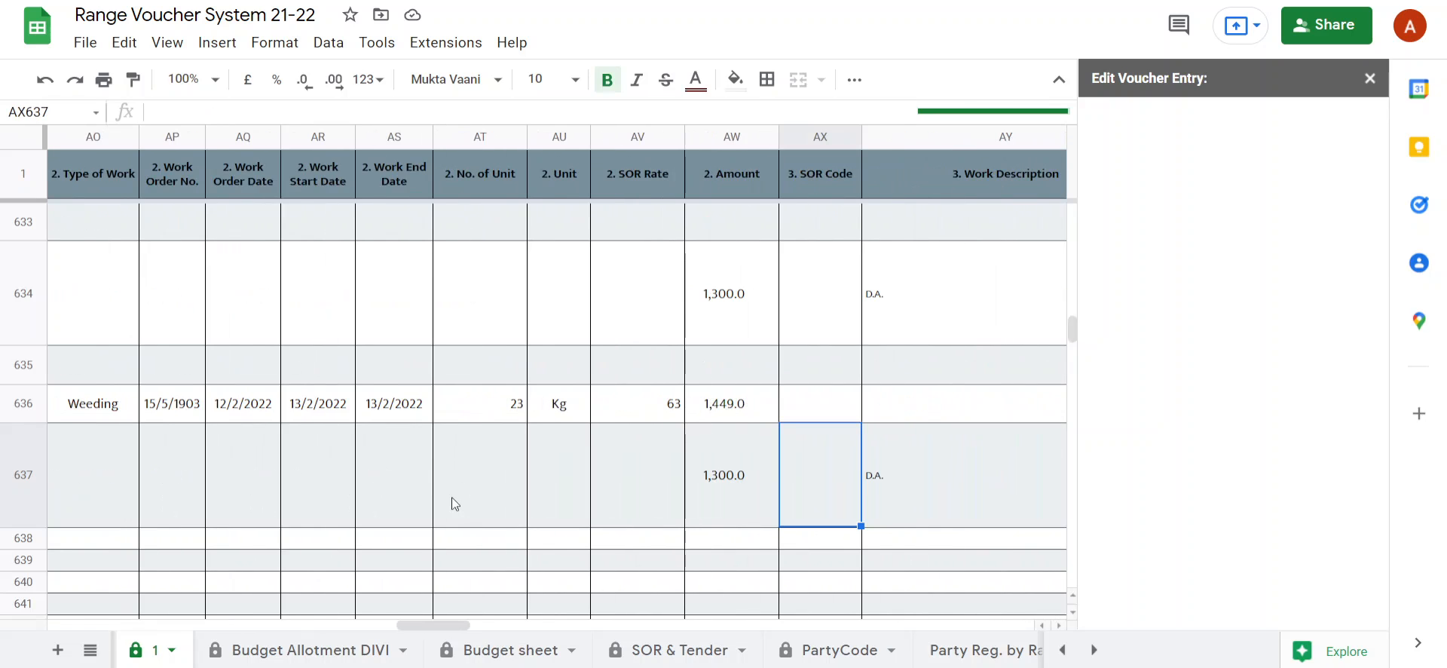
{"action": "key", "text": "Right"}
{"action": "key", "text": "Right"}
{"action": "key", "text": "Right"}
{"action": "key", "text": "Right"}
{"action": "key", "text": "Right"}
{"action": "key", "text": "Right"}
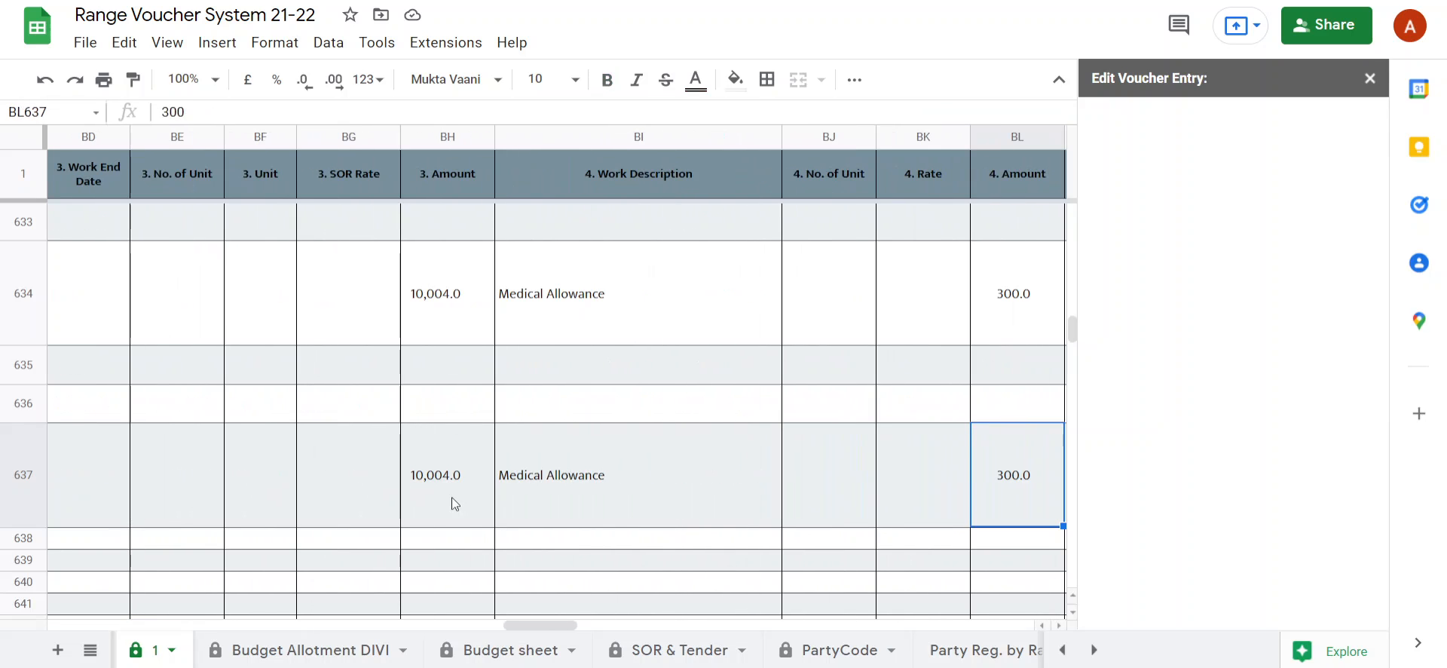
{"action": "key", "text": "Right"}
{"action": "key", "text": "Right"}
{"action": "key", "text": "Right"}
{"action": "key", "text": "Right"}
{"action": "key", "text": "Right"}
{"action": "key", "text": "Right"}
{"action": "key", "text": "Right"}
{"action": "key", "text": "Right"}
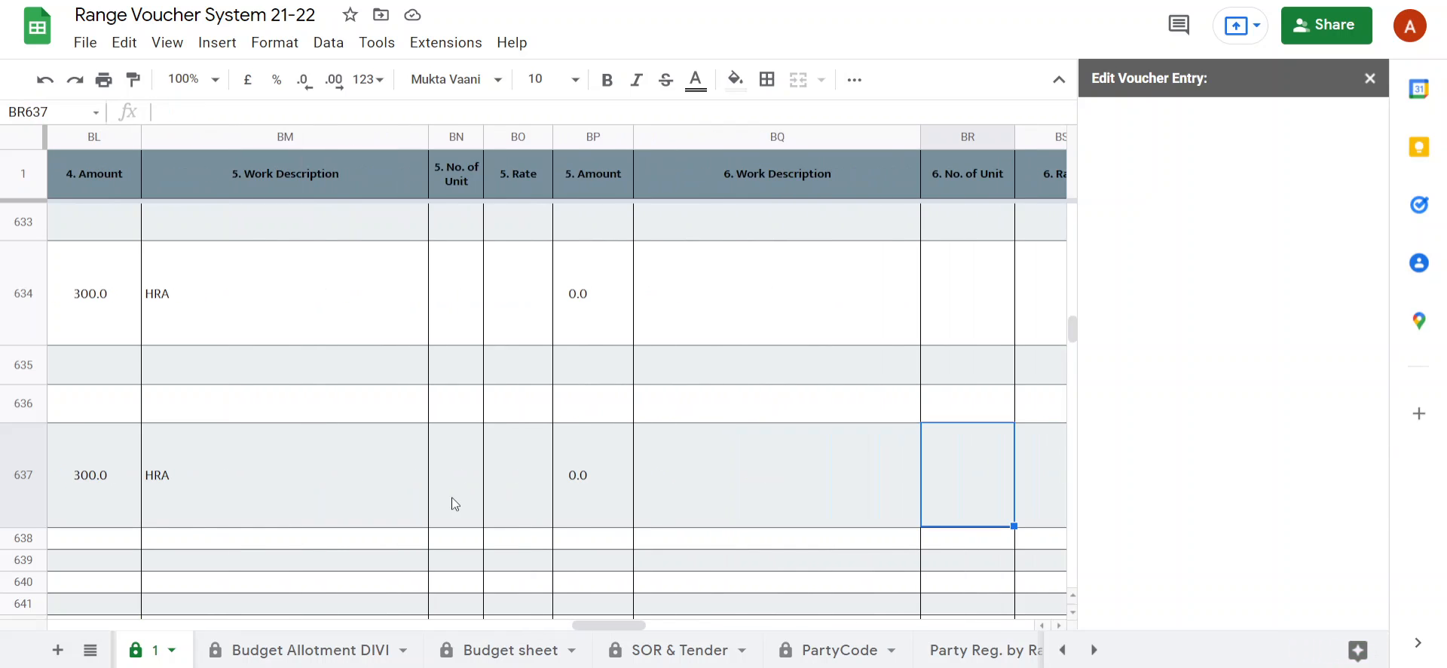
Check the payable total amount and the CPF, P.Tax, group insurance and TDS deductions in row 637.
{"action": "key", "text": "Right"}
{"action": "key", "text": "Right"}
{"action": "key", "text": "Right"}
{"action": "key", "text": "Right"}
{"action": "key", "text": "Right"}
{"action": "key", "text": "Right"}
{"action": "key", "text": "Right"}
{"action": "key", "text": "Right"}
{"action": "key", "text": "Right"}
{"action": "key", "text": "Right"}
{"action": "key", "text": "Right"}
{"action": "key", "text": "Right"}
{"action": "key", "text": "Right"}
{"action": "key", "text": "Right"}
{"action": "key", "text": "Right"}
{"action": "key", "text": "Right"}
{"action": "key", "text": "Right"}
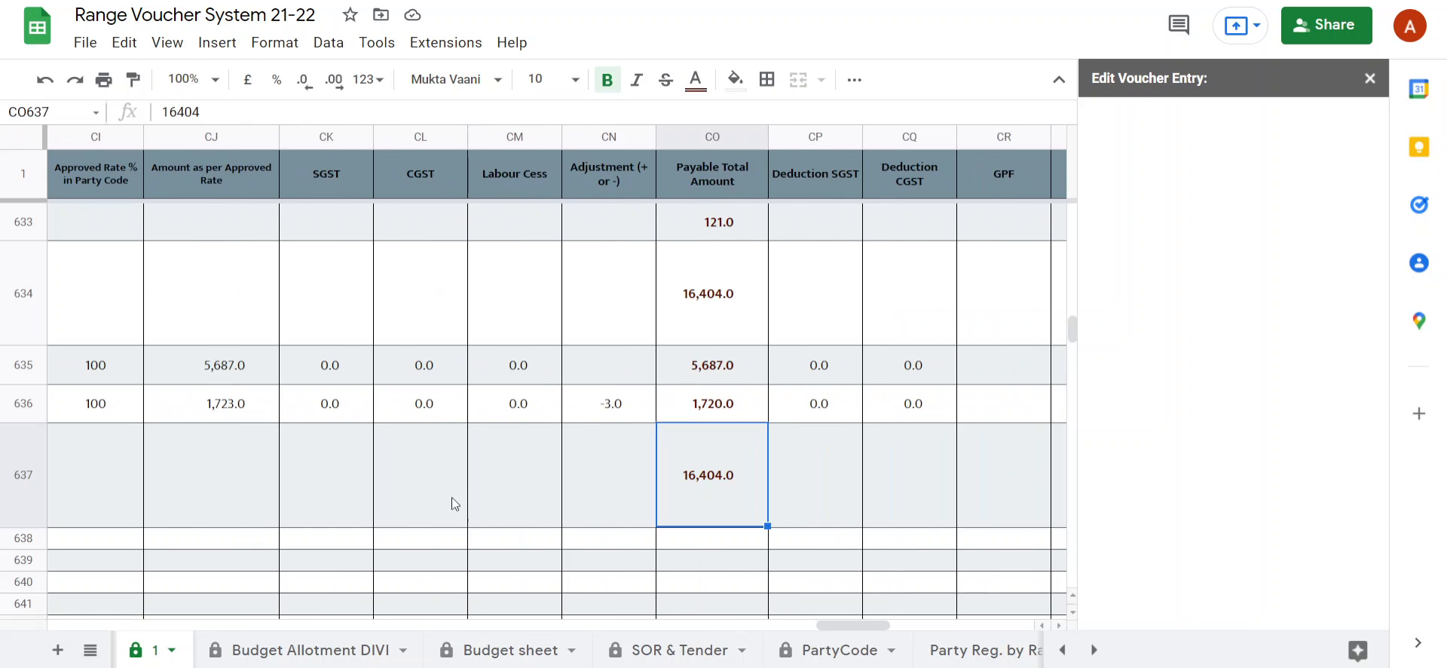
{"action": "key", "text": "Right"}
{"action": "key", "text": "Right"}
{"action": "key", "text": "Right"}
{"action": "key", "text": "Right"}
{"action": "key", "text": "Right"}
{"action": "key", "text": "Right"}
{"action": "key", "text": "Right"}
{"action": "key", "text": "Right"}
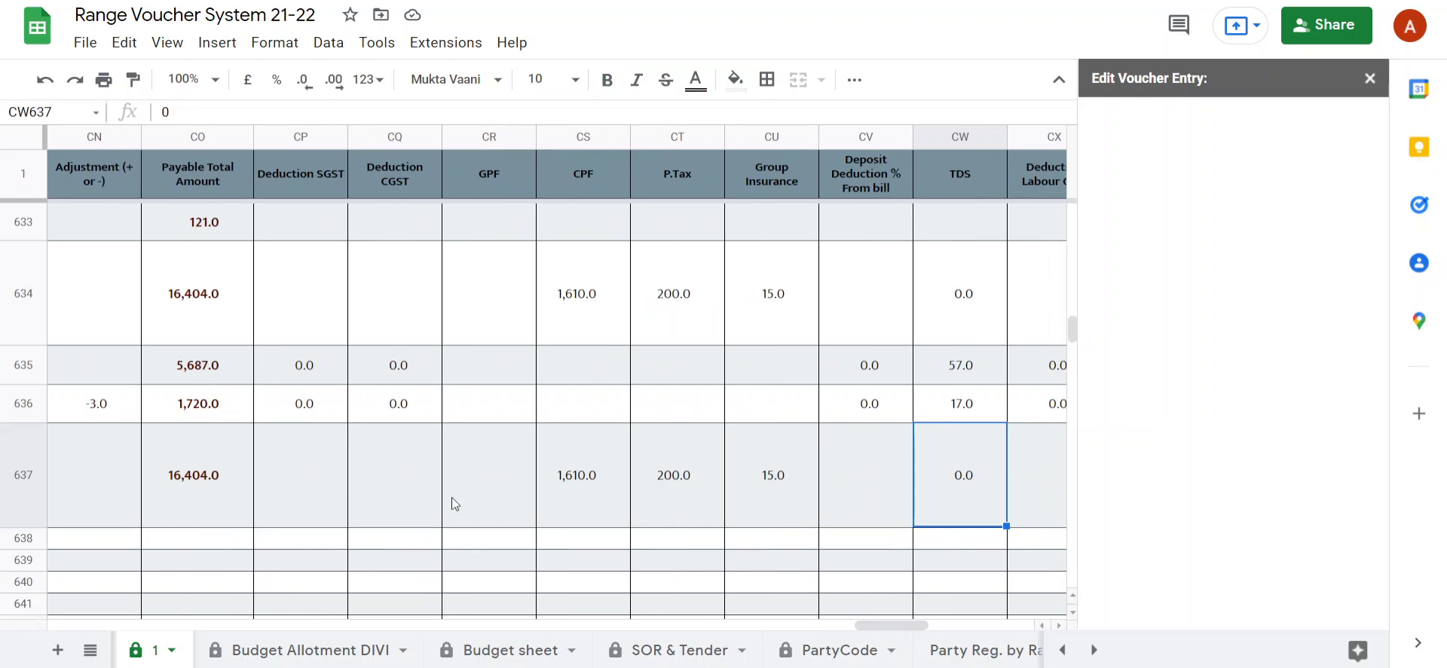
Check the total deduction, the net amount and the unique code of data entry for the voucher in row 637.
{"action": "key", "text": "Left"}
{"action": "key", "text": "Left"}
{"action": "key", "text": "Left"}
{"action": "key", "text": "Left"}
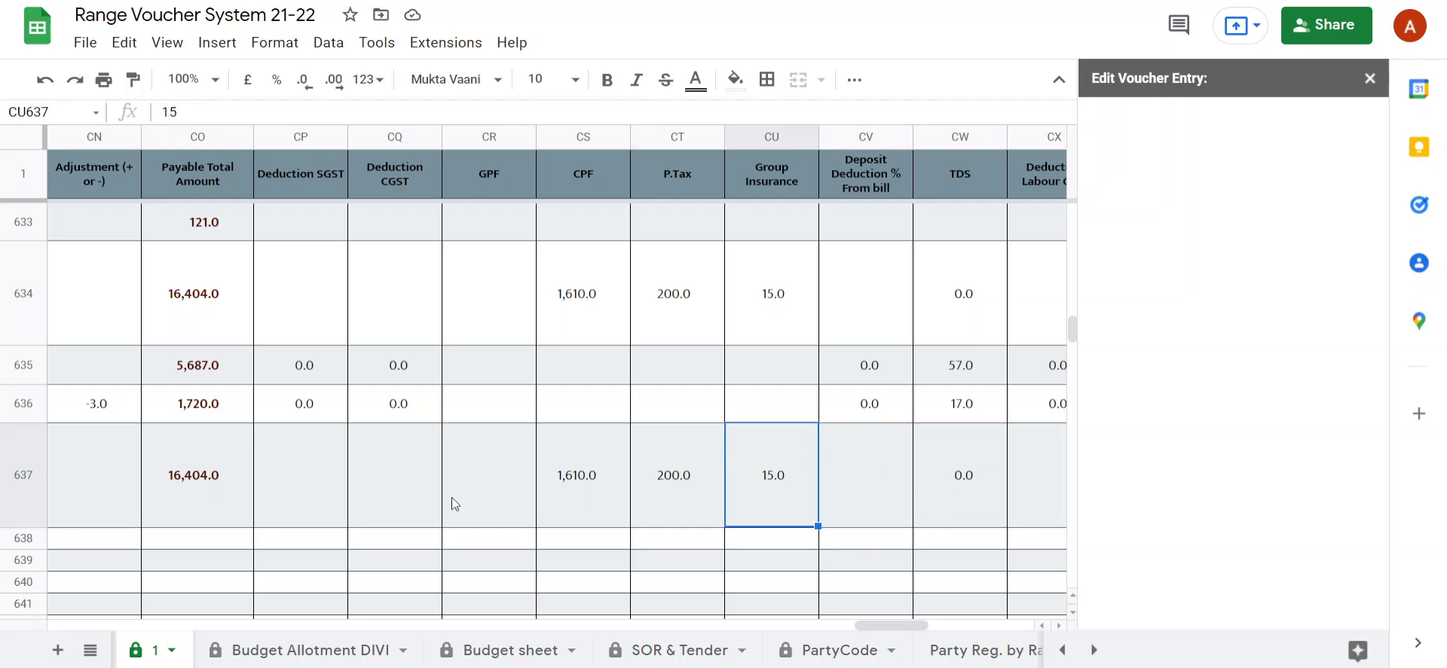
{"action": "key", "text": "Right"}
{"action": "key", "text": "Right"}
{"action": "key", "text": "Right"}
{"action": "key", "text": "Right"}
{"action": "key", "text": "Right"}
{"action": "key", "text": "Right"}
{"action": "key", "text": "Right"}
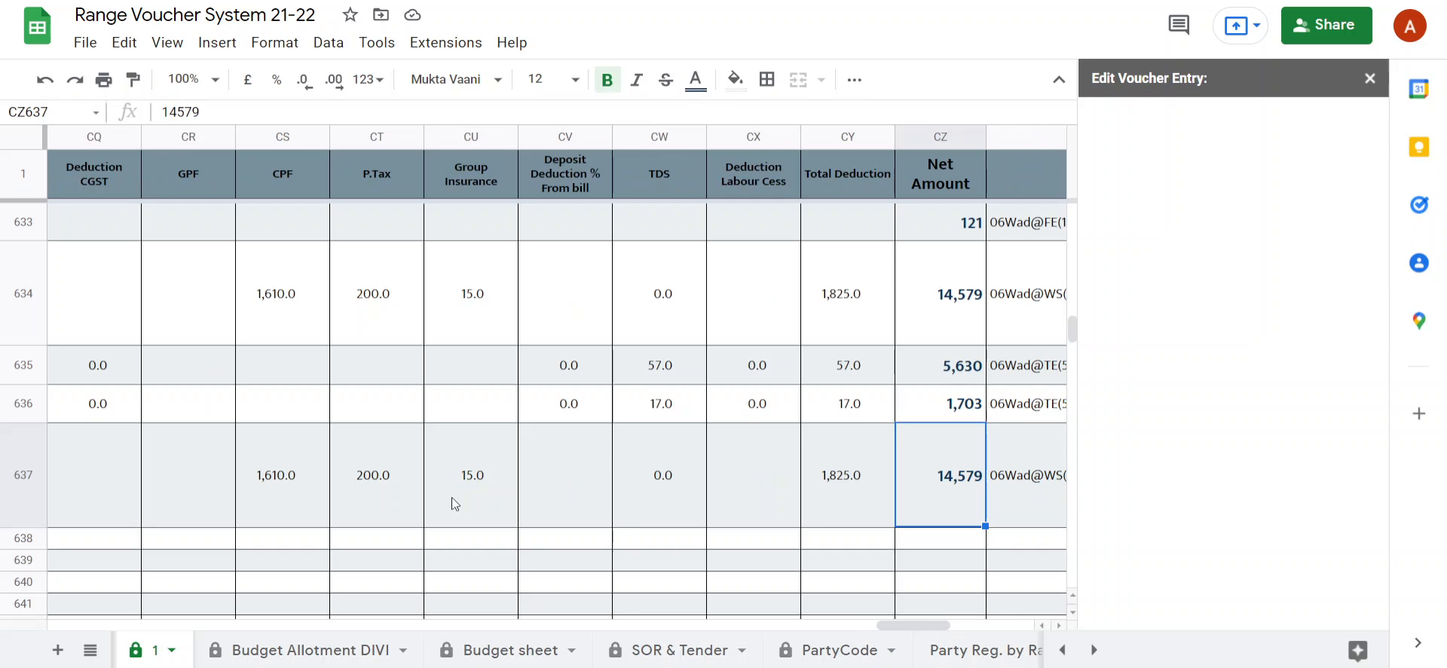
{"action": "key", "text": "Right"}
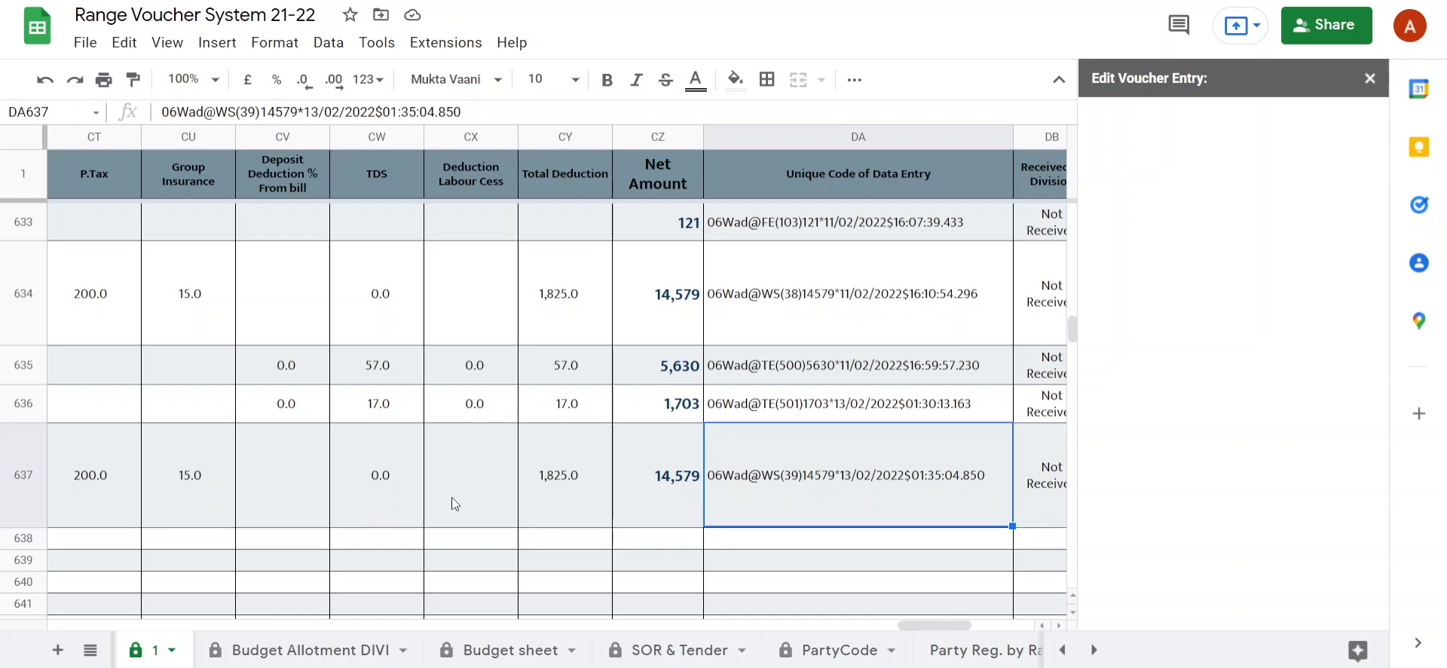
Return to the serial number cell of row 637 and reload the VEF-1 Edit Voucher Entry form.
{"action": "key", "text": "Left"}
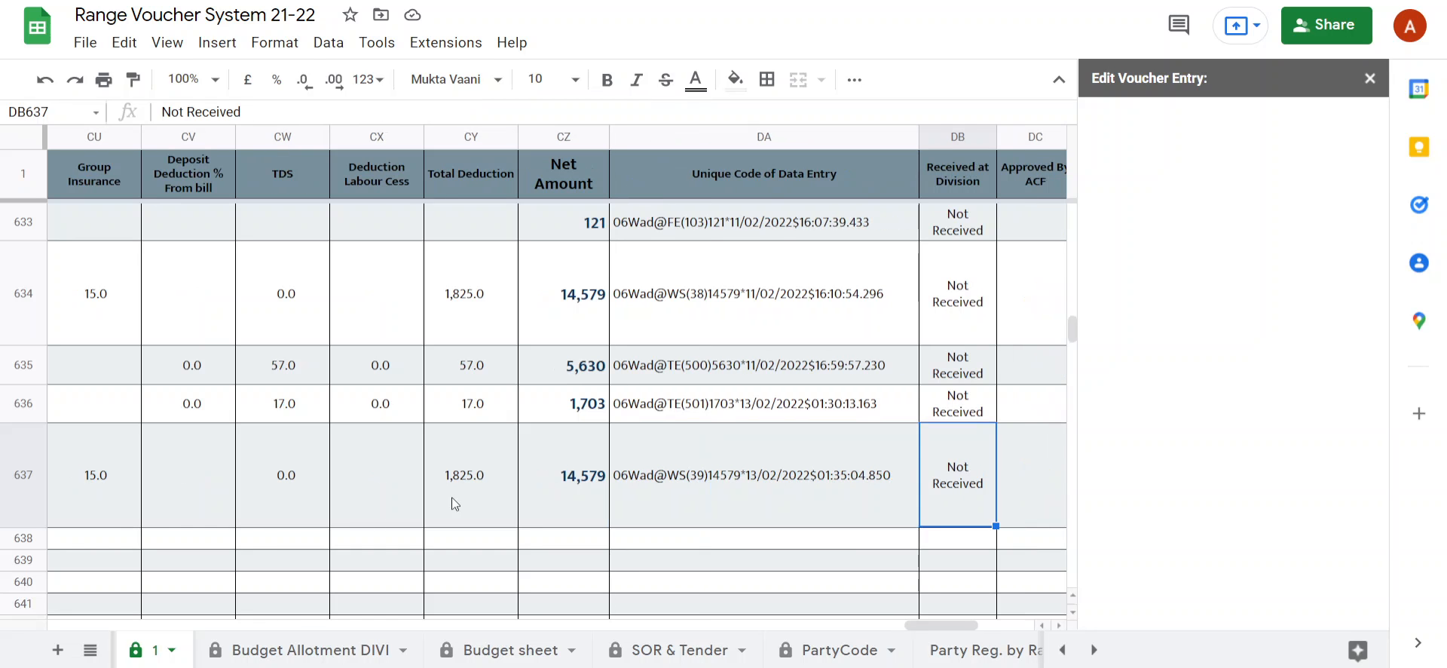
{"action": "key", "text": "Left"}
{"action": "key", "text": "Left"}
{"action": "key", "text": "Left"}
{"action": "key", "text": "Left"}
{"action": "key", "text": "Left"}
{"action": "key", "text": "Left"}
{"action": "key", "text": "Left"}
{"action": "key", "text": "Left"}
{"action": "key", "text": "Left"}
{"action": "key", "text": "Left"}
{"action": "key", "text": "Left"}
{"action": "key", "text": "Left"}
{"action": "key", "text": "Left"}
{"action": "key", "text": "Left"}
{"action": "key", "text": "Left"}
{"action": "key", "text": "Left"}
{"action": "key", "text": "Left"}
{"action": "key", "text": "Left"}
{"action": "key", "text": "Left"}
{"action": "key", "text": "Left"}
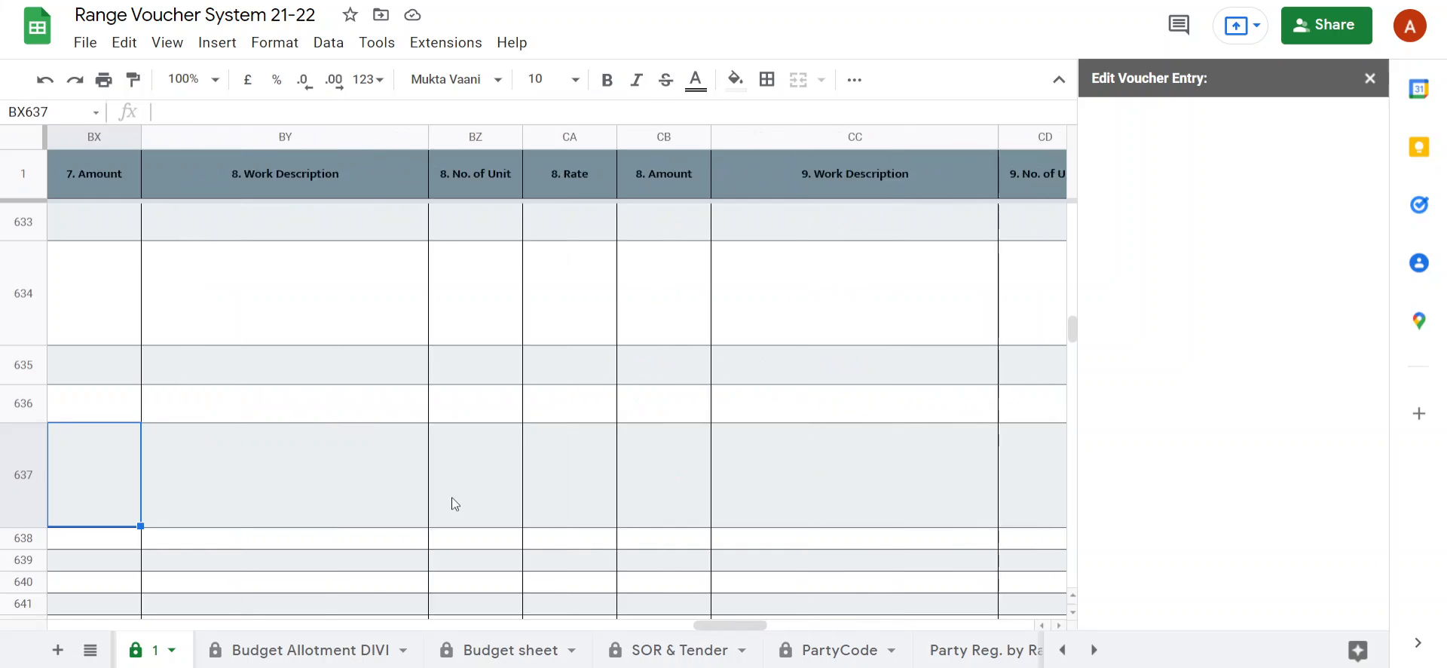
{"action": "key", "text": "Left"}
{"action": "key", "text": "Left"}
{"action": "key", "text": "Left"}
{"action": "key", "text": "Left"}
{"action": "key", "text": "Left"}
{"action": "key", "text": "Left"}
{"action": "key", "text": "Left"}
{"action": "key", "text": "Left"}
{"action": "key", "text": "Left"}
{"action": "key", "text": "Left"}
{"action": "key", "text": "Left"}
{"action": "key", "text": "Left"}
{"action": "key", "text": "Left"}
{"action": "key", "text": "Left"}
{"action": "key", "text": "Left"}
{"action": "key", "text": "Left"}
{"action": "key", "text": "Left"}
{"action": "key", "text": "Left"}
{"action": "key", "text": "Left"}
{"action": "key", "text": "Left"}
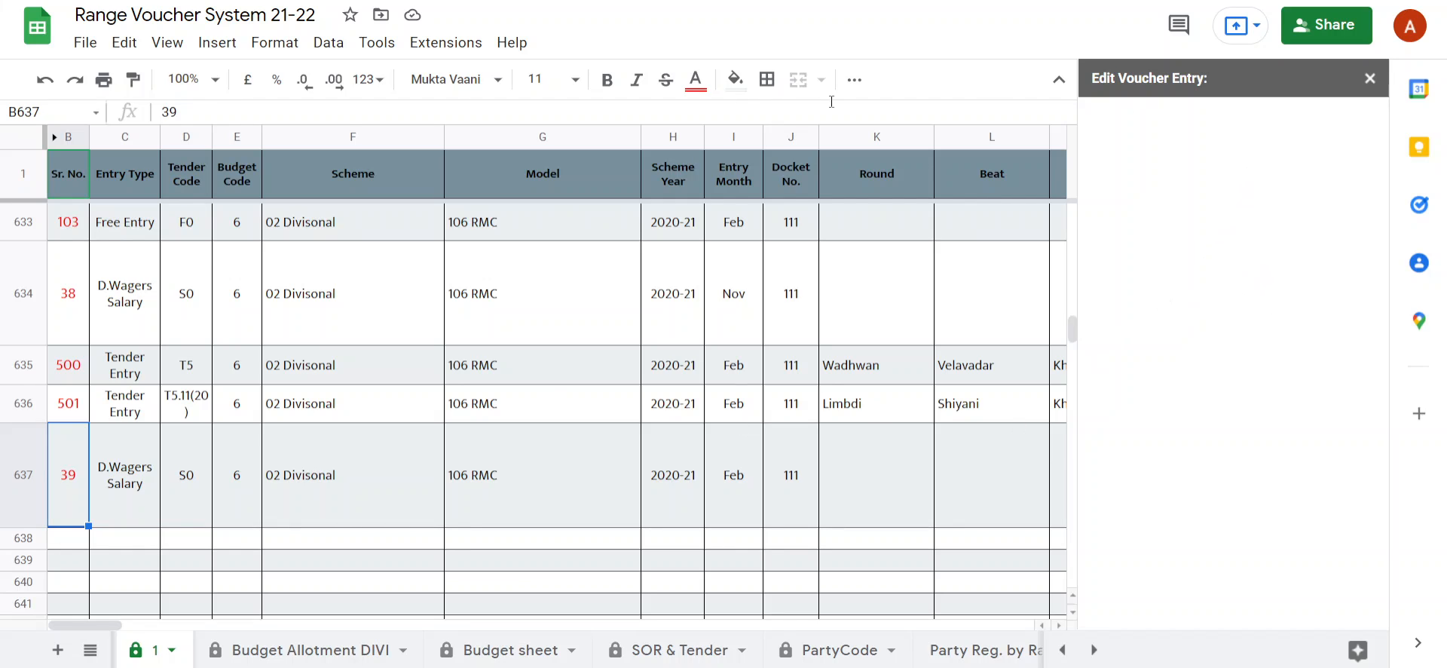
{"action": "left_click", "coordinate": [446, 42]}
{"action": "mouse_move", "coordinate": [701, 281]}
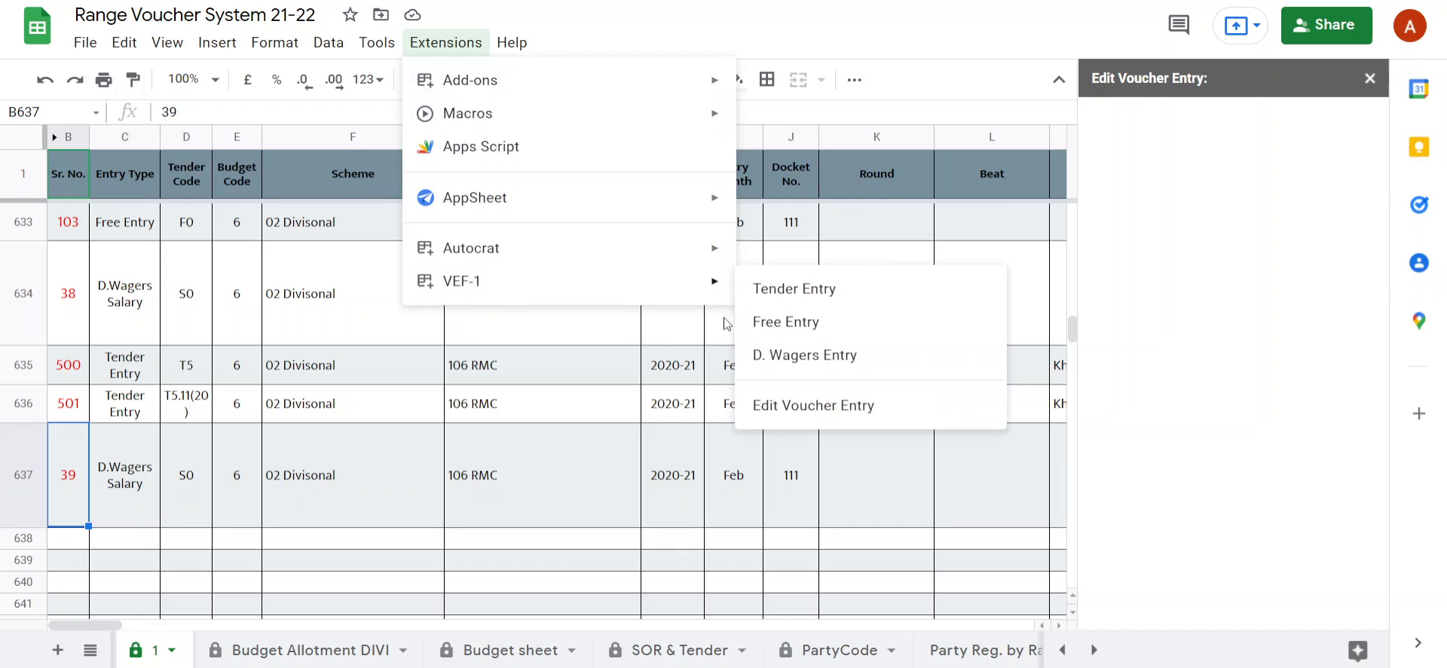
{"action": "left_click", "coordinate": [803, 405]}
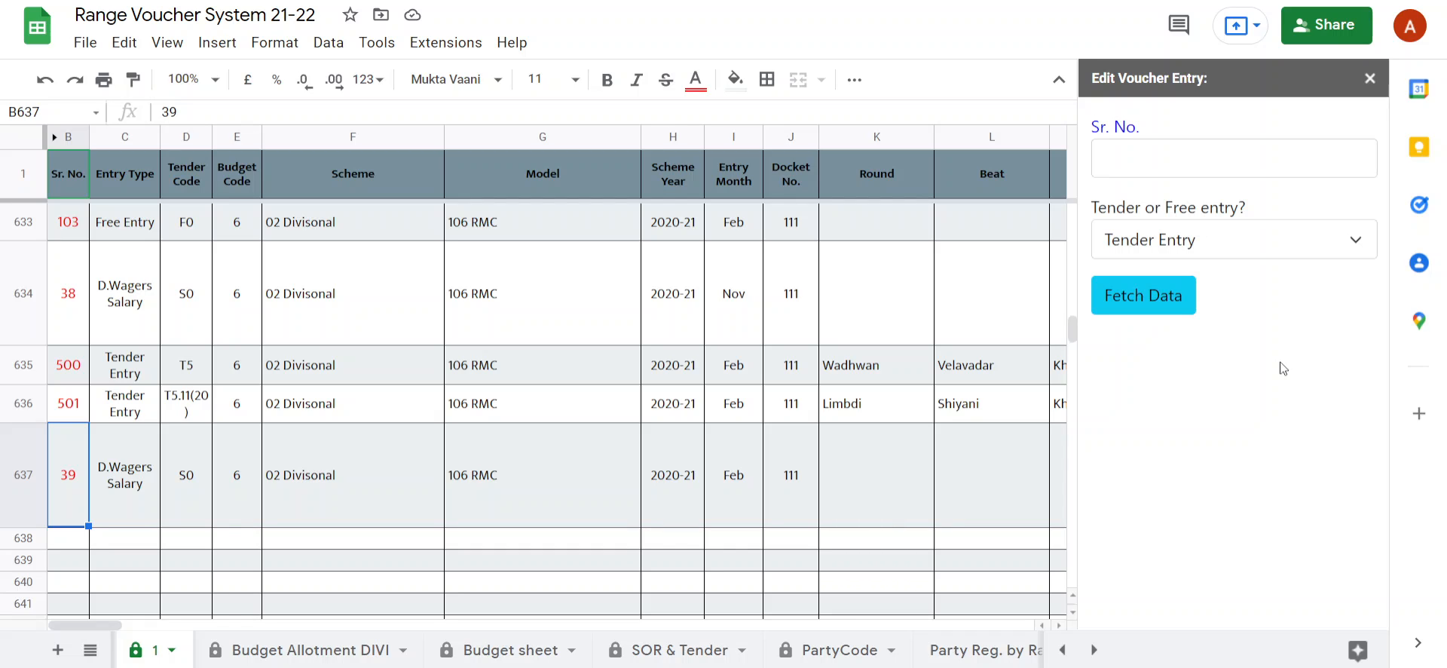
Fetch the voucher data for Sr. No. 501 with the entry type Tender Entry in the edit form.
{"action": "left_click", "coordinate": [1164, 164]}
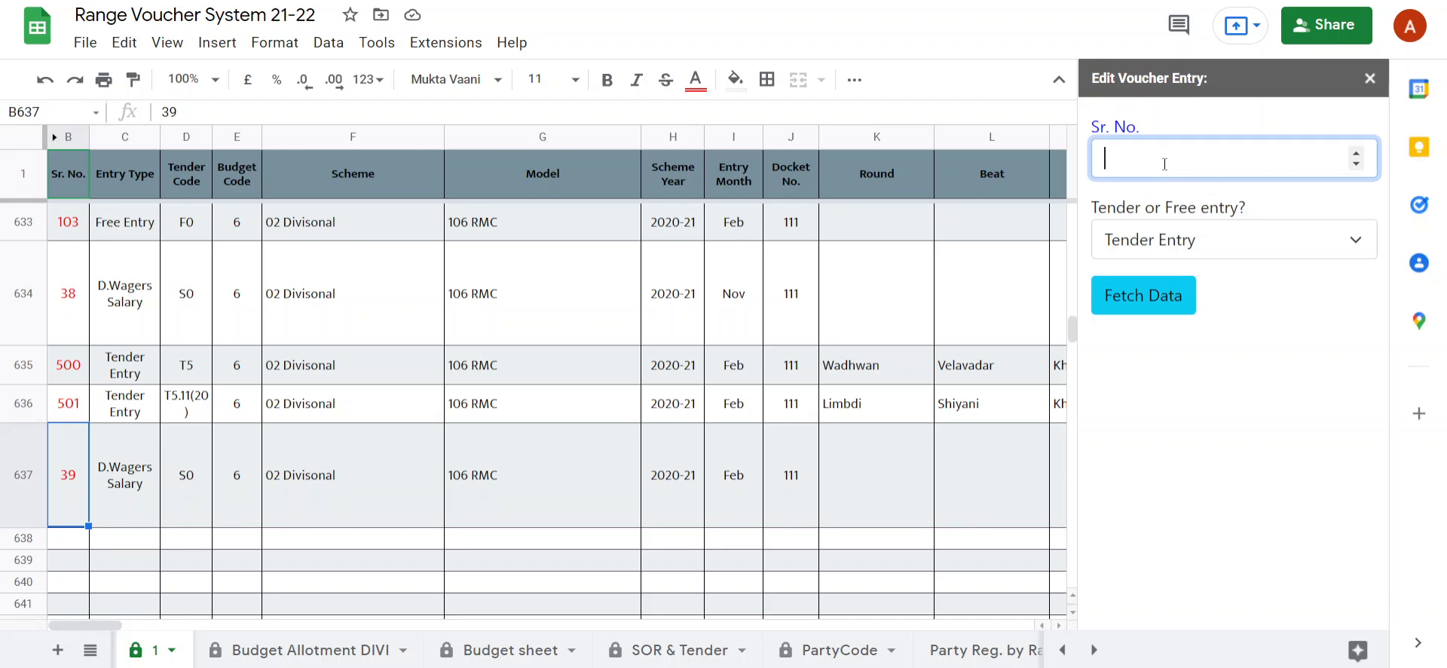
{"action": "left_click", "coordinate": [1170, 240]}
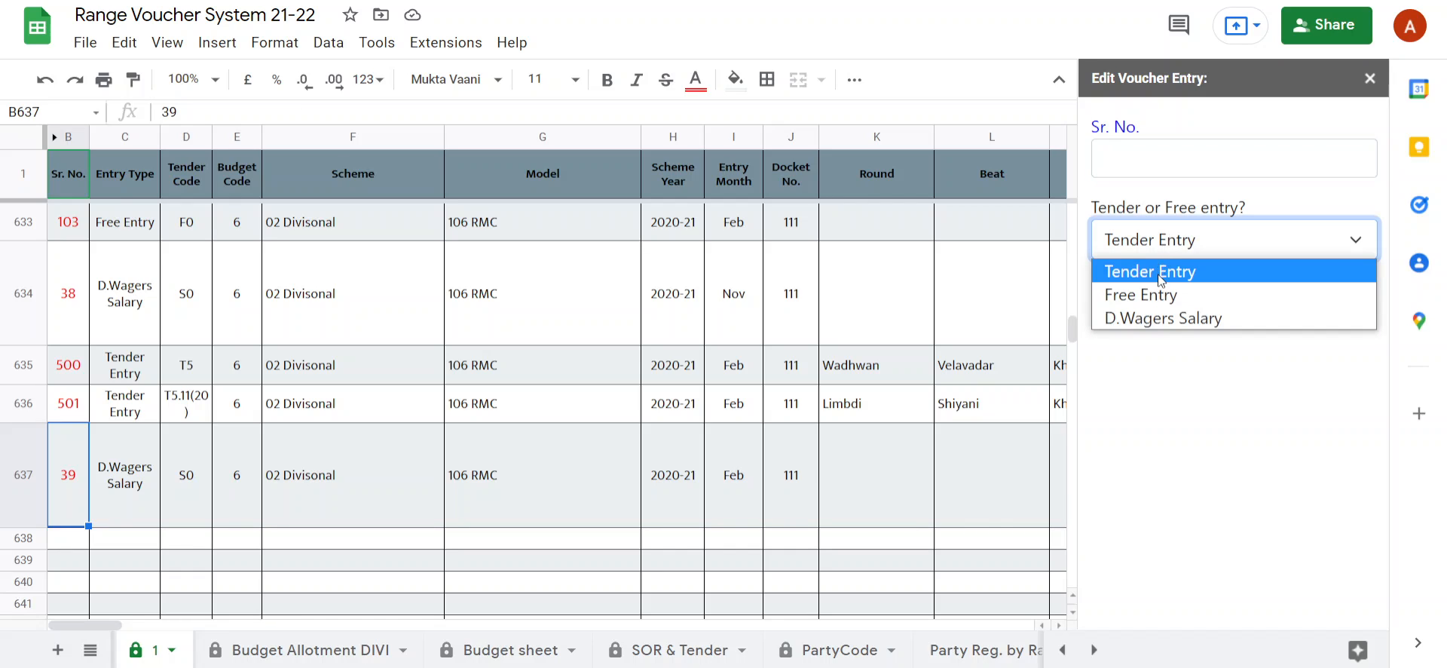
{"action": "left_click", "coordinate": [1132, 153]}
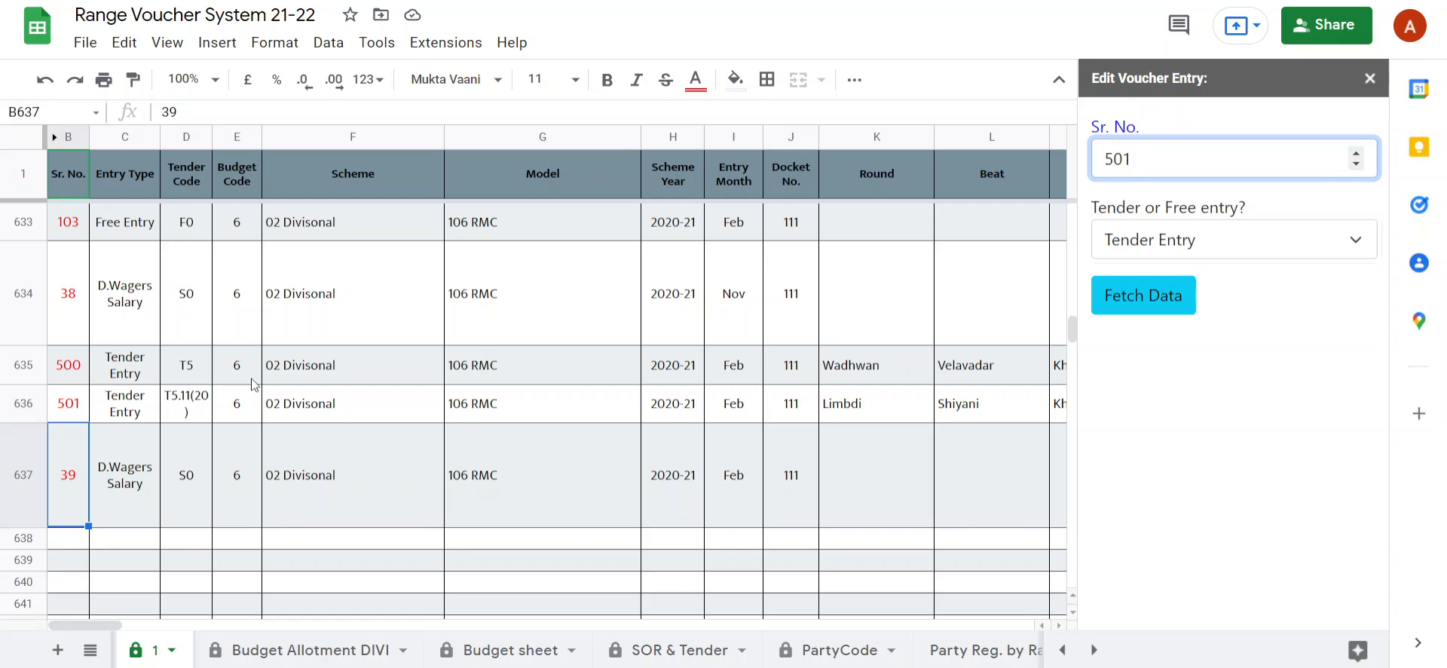
{"action": "left_click", "coordinate": [157, 415]}
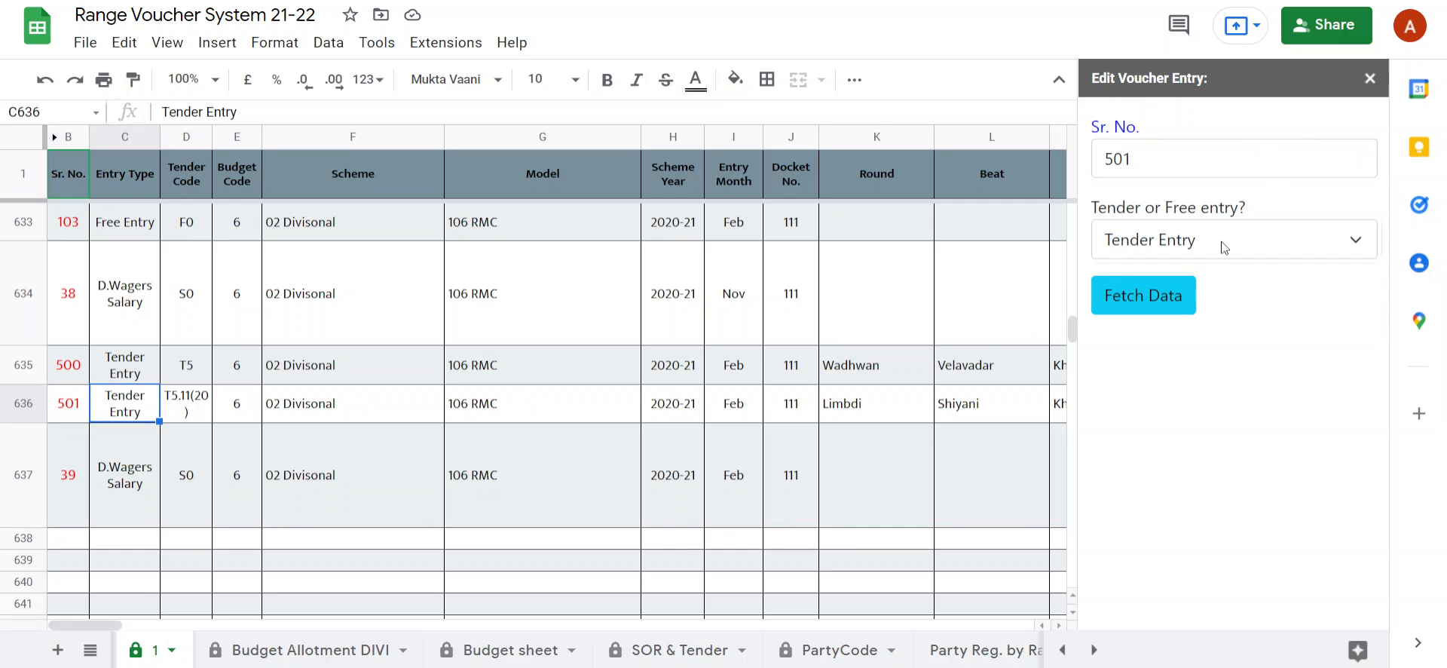
{"action": "left_click", "coordinate": [1148, 303]}
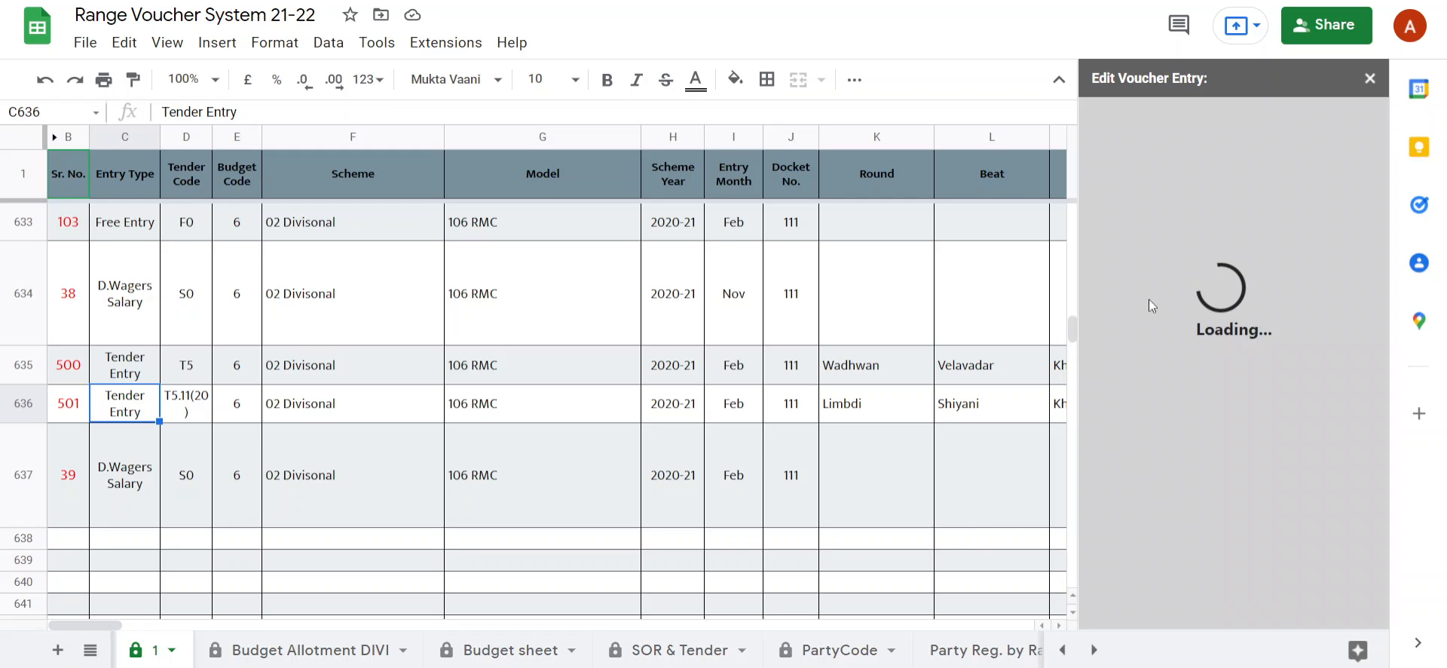